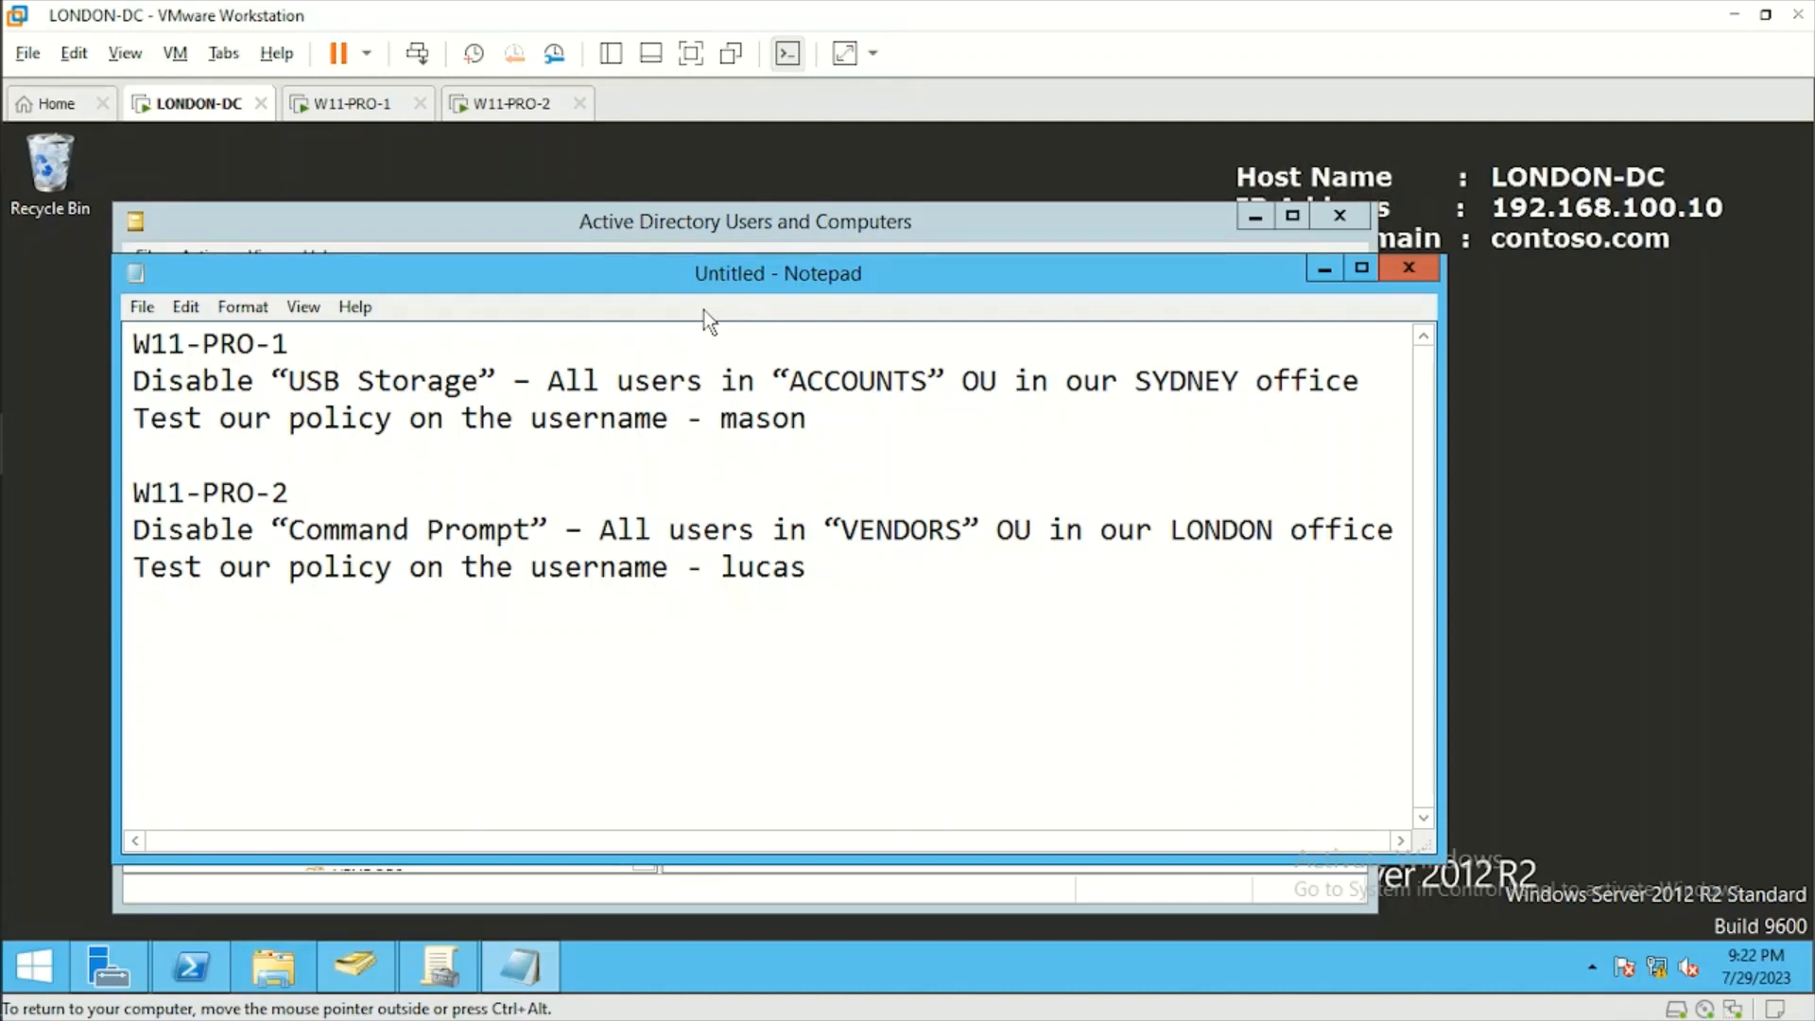
Review the W11-PRO-1 notes: test computer, test username, ACCOUNTS OU and SYDNEY office for the USB Storage policy.
left_click_drag(808, 418, 288, 343)
left_click(184, 347)
left_click(290, 343)
left_click(355, 103)
left_click(201, 103)
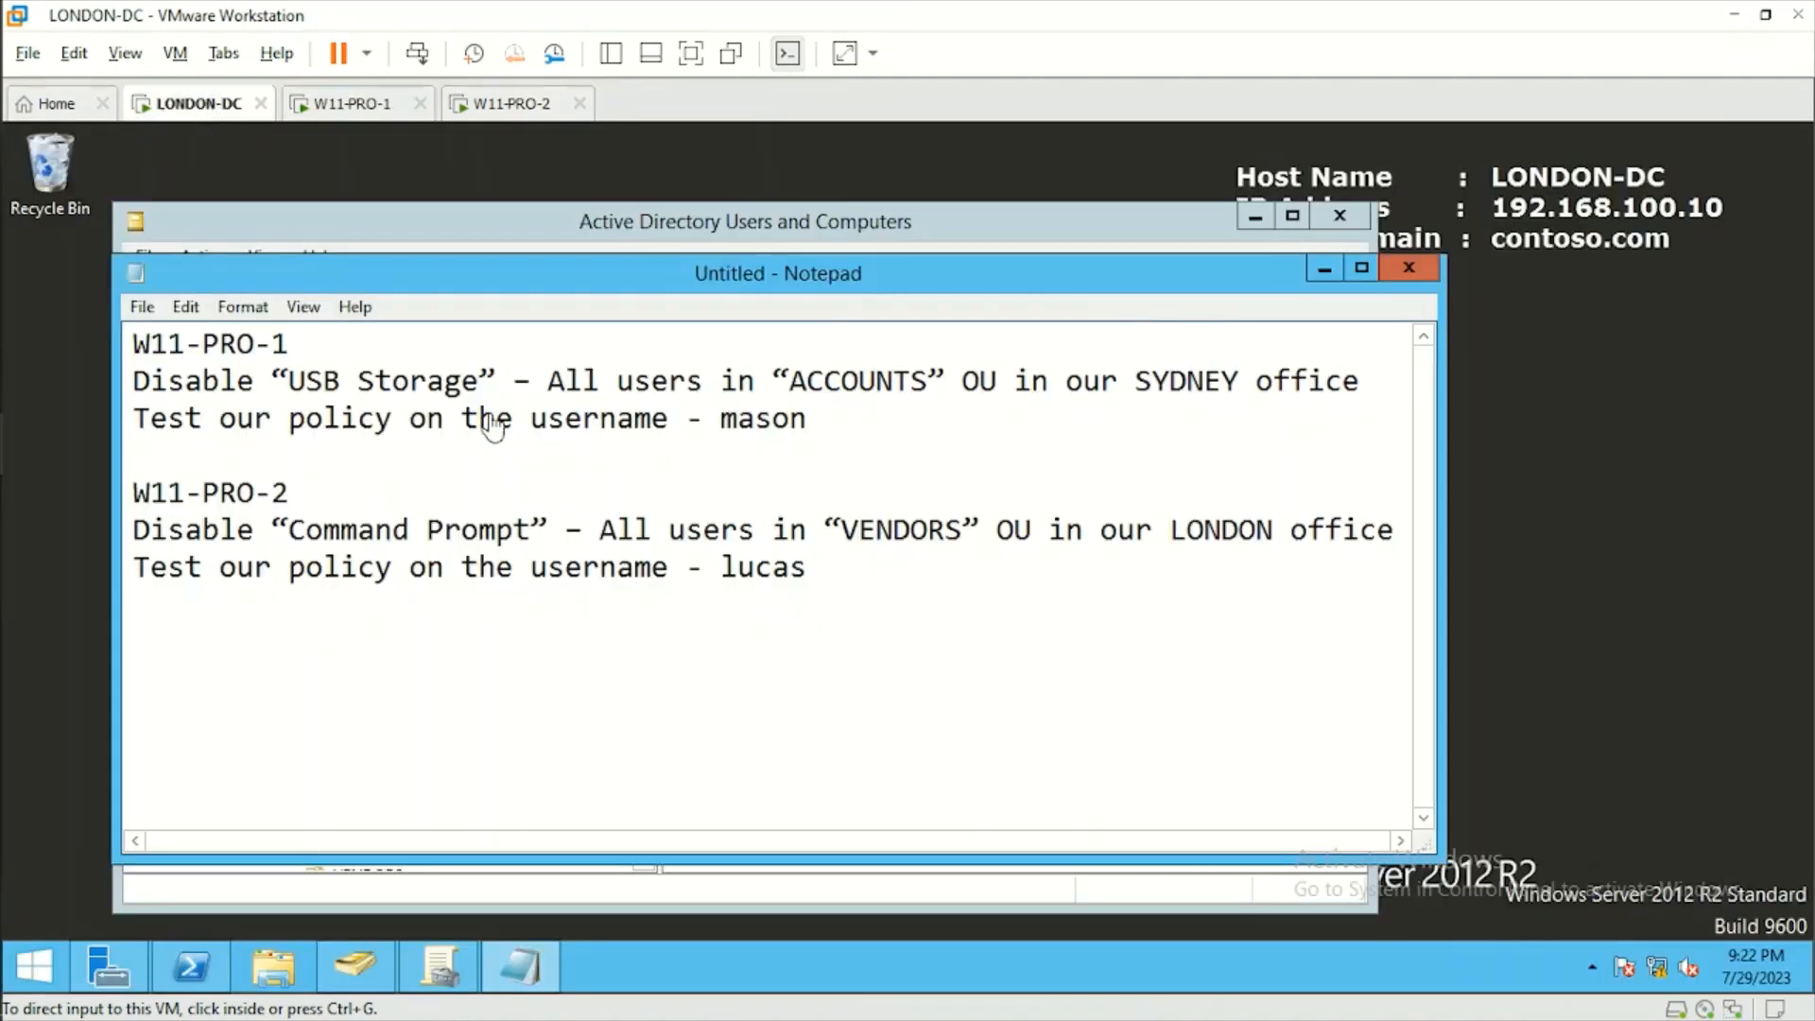
left_click(539, 433)
left_click_drag(754, 419, 913, 381)
left_click(812, 419)
left_click(811, 419)
left_click(911, 381)
left_click_drag(1135, 381, 1239, 381)
left_click(1240, 381)
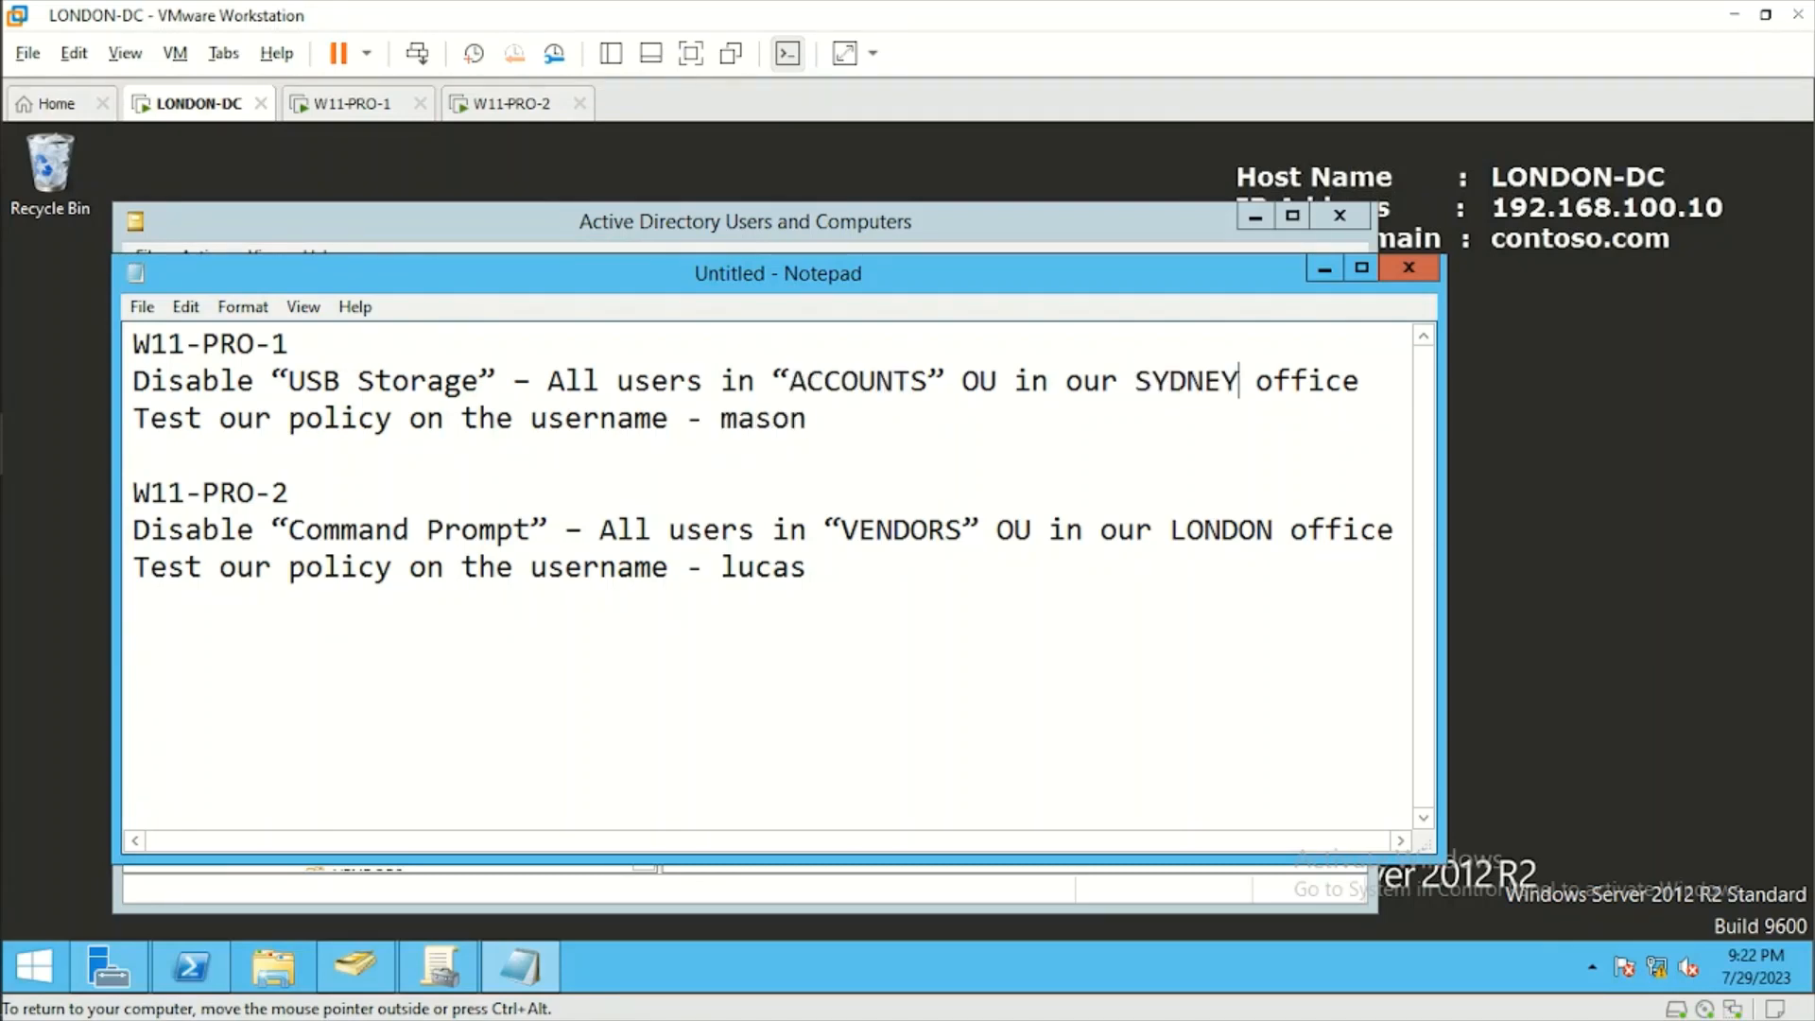
Find the test user in the SYDNEY ACCOUNTS OU in Active Directory Users and Computers, and compare it with the username in the notes.
left_click(1008, 223)
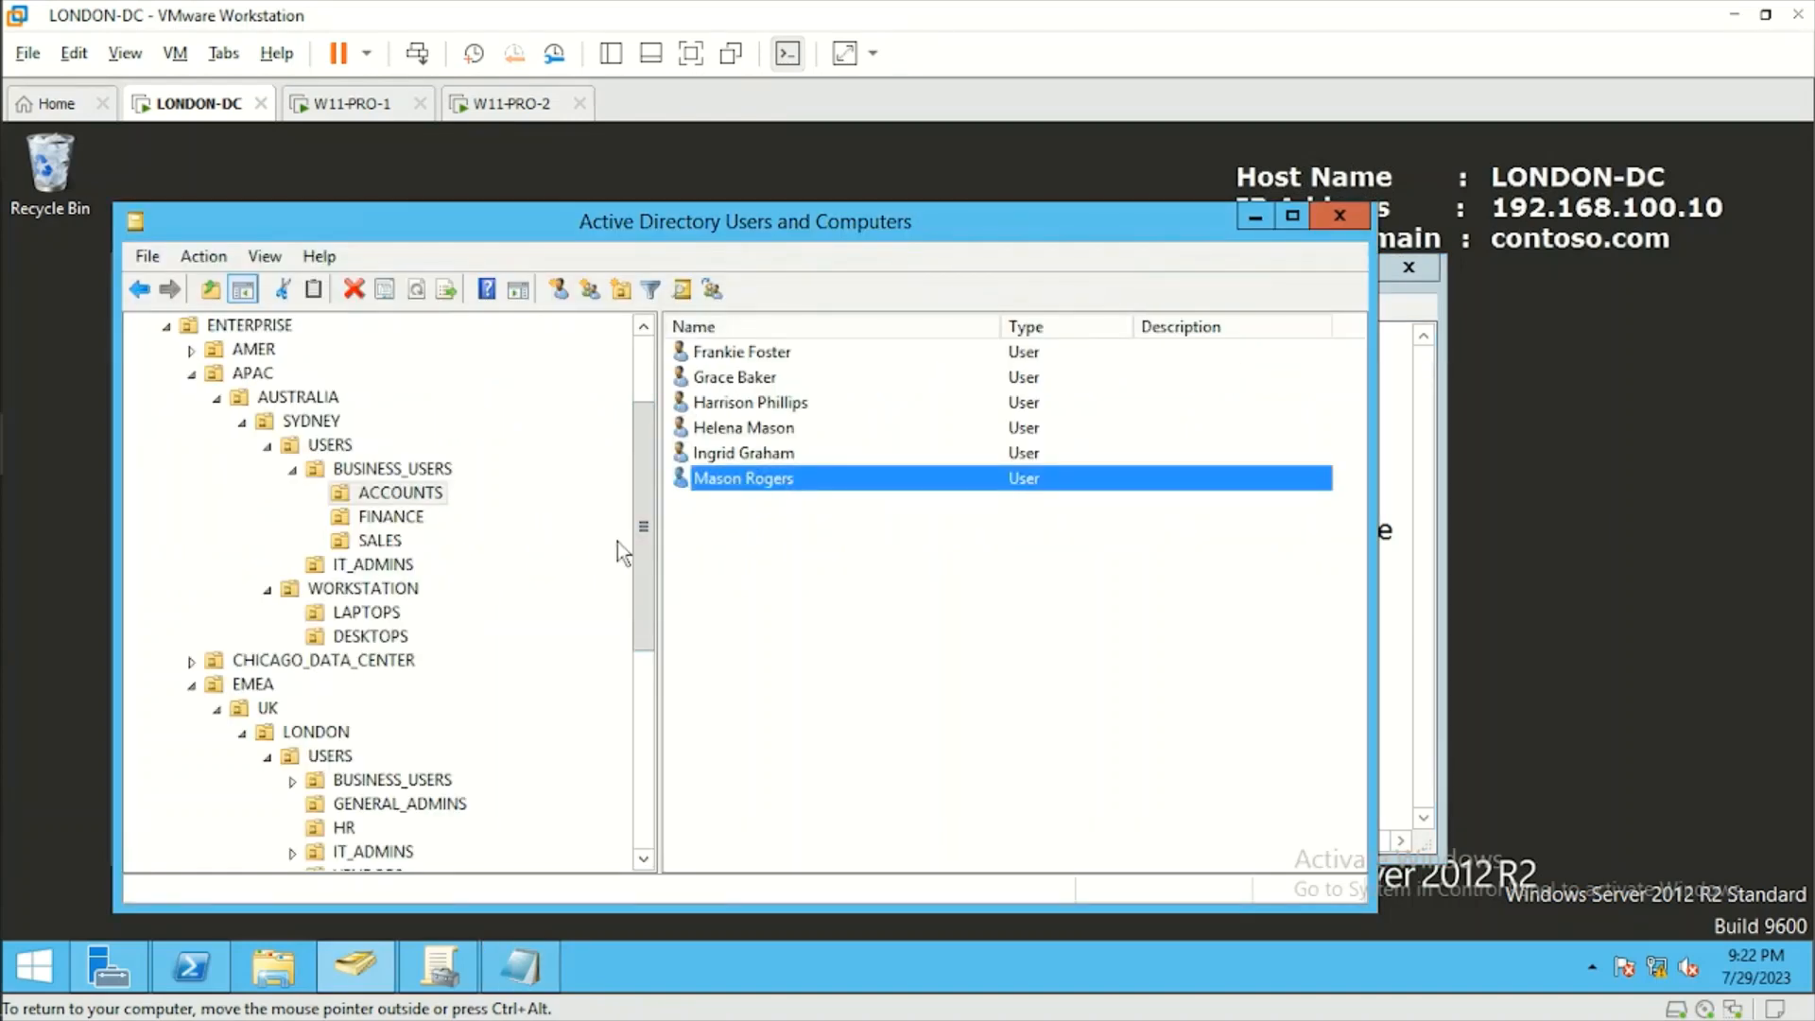
left_click(417, 497)
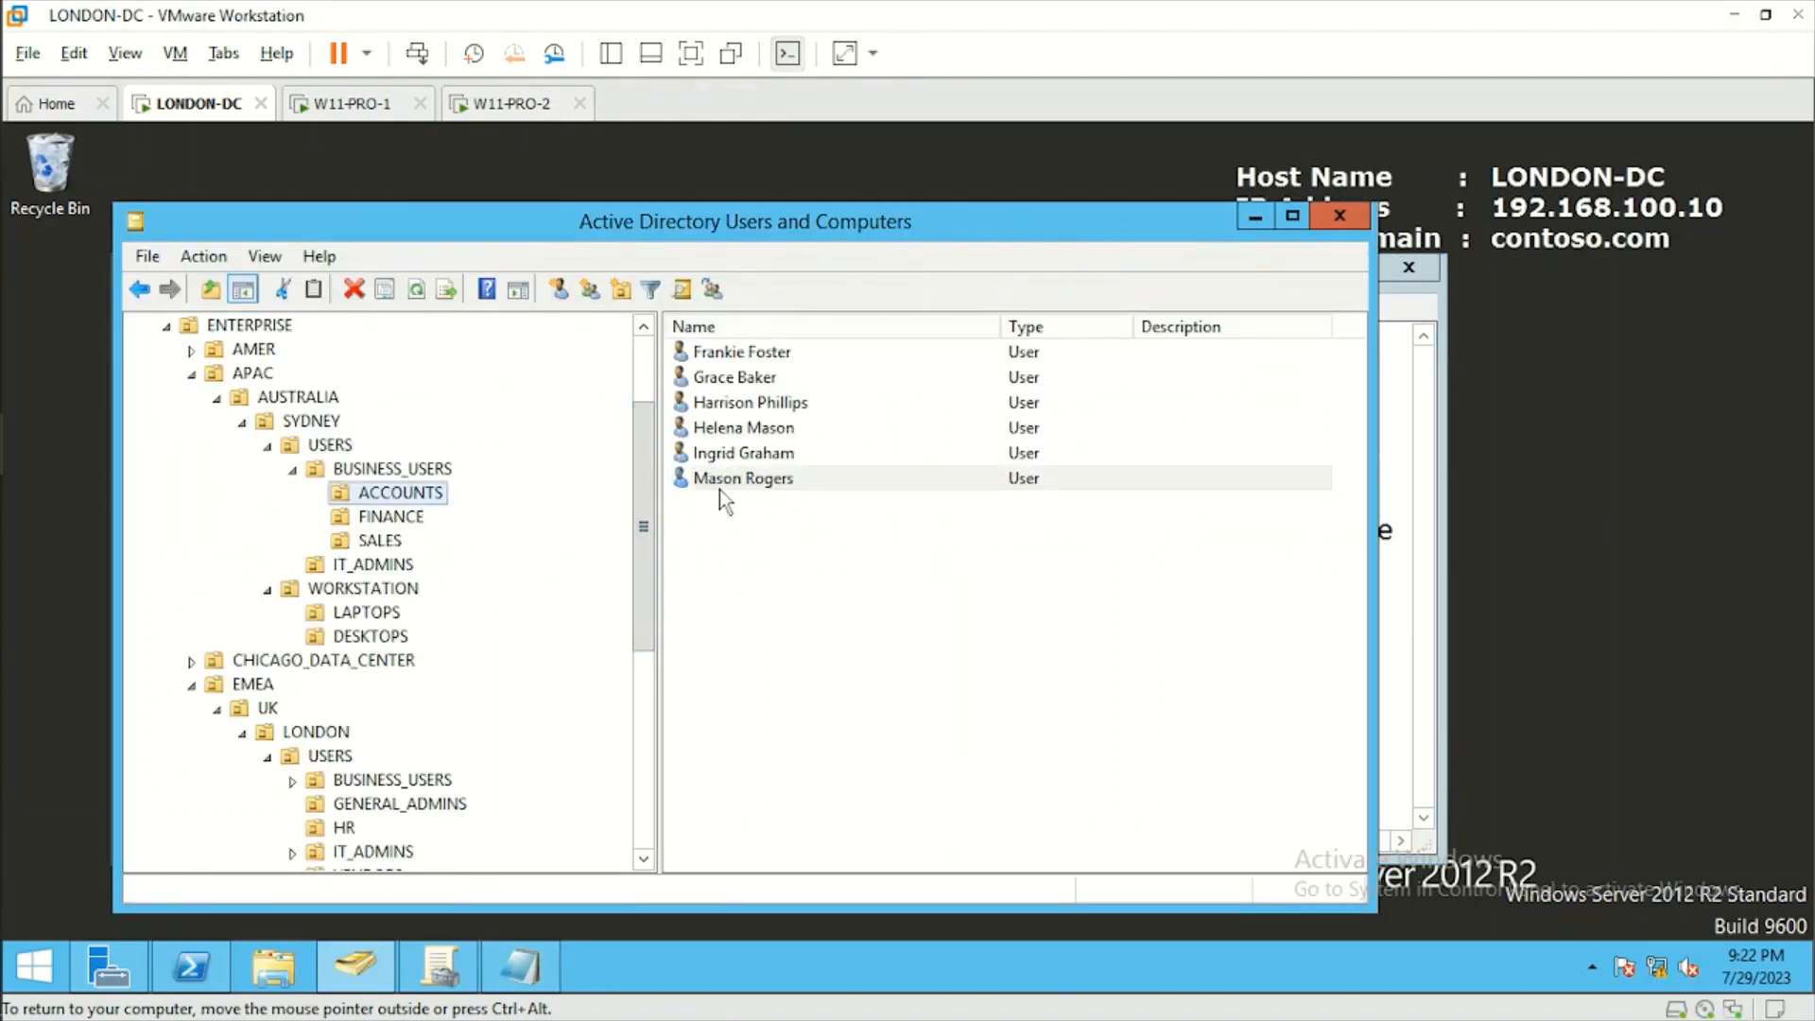
left_click(729, 480)
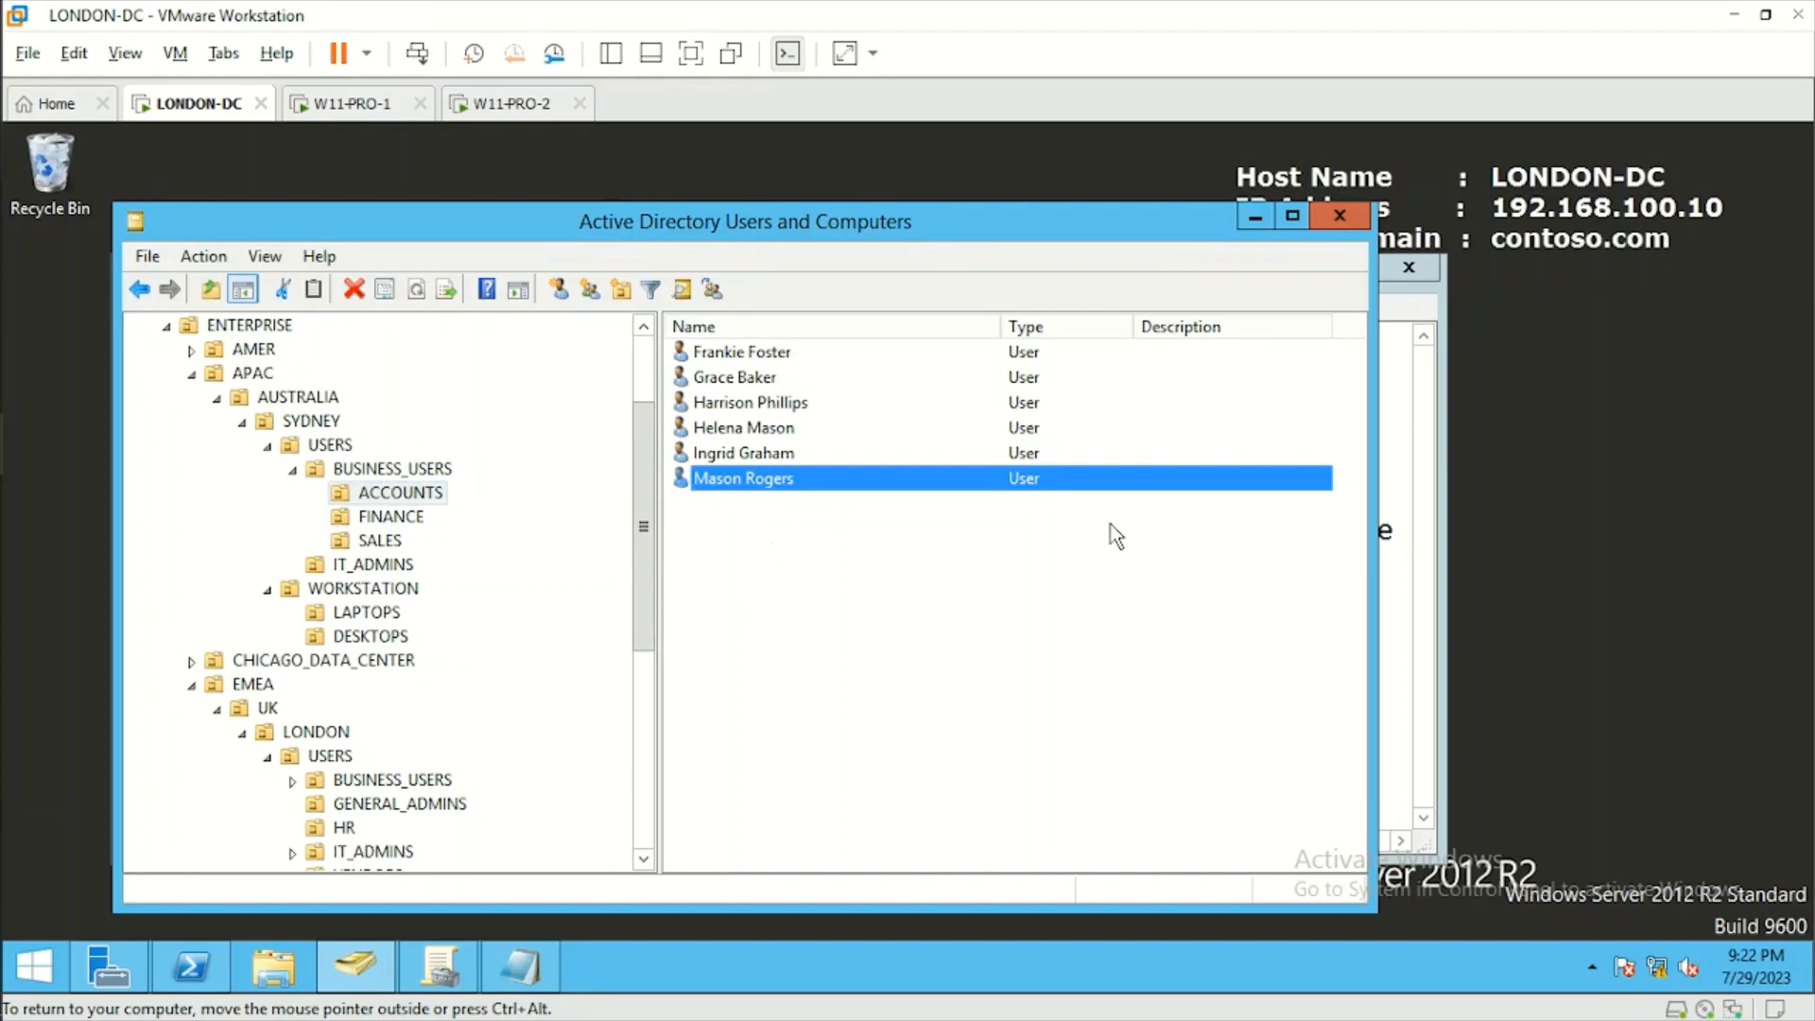
left_click(1395, 530)
left_click_drag(807, 419, 756, 419)
left_click(755, 419)
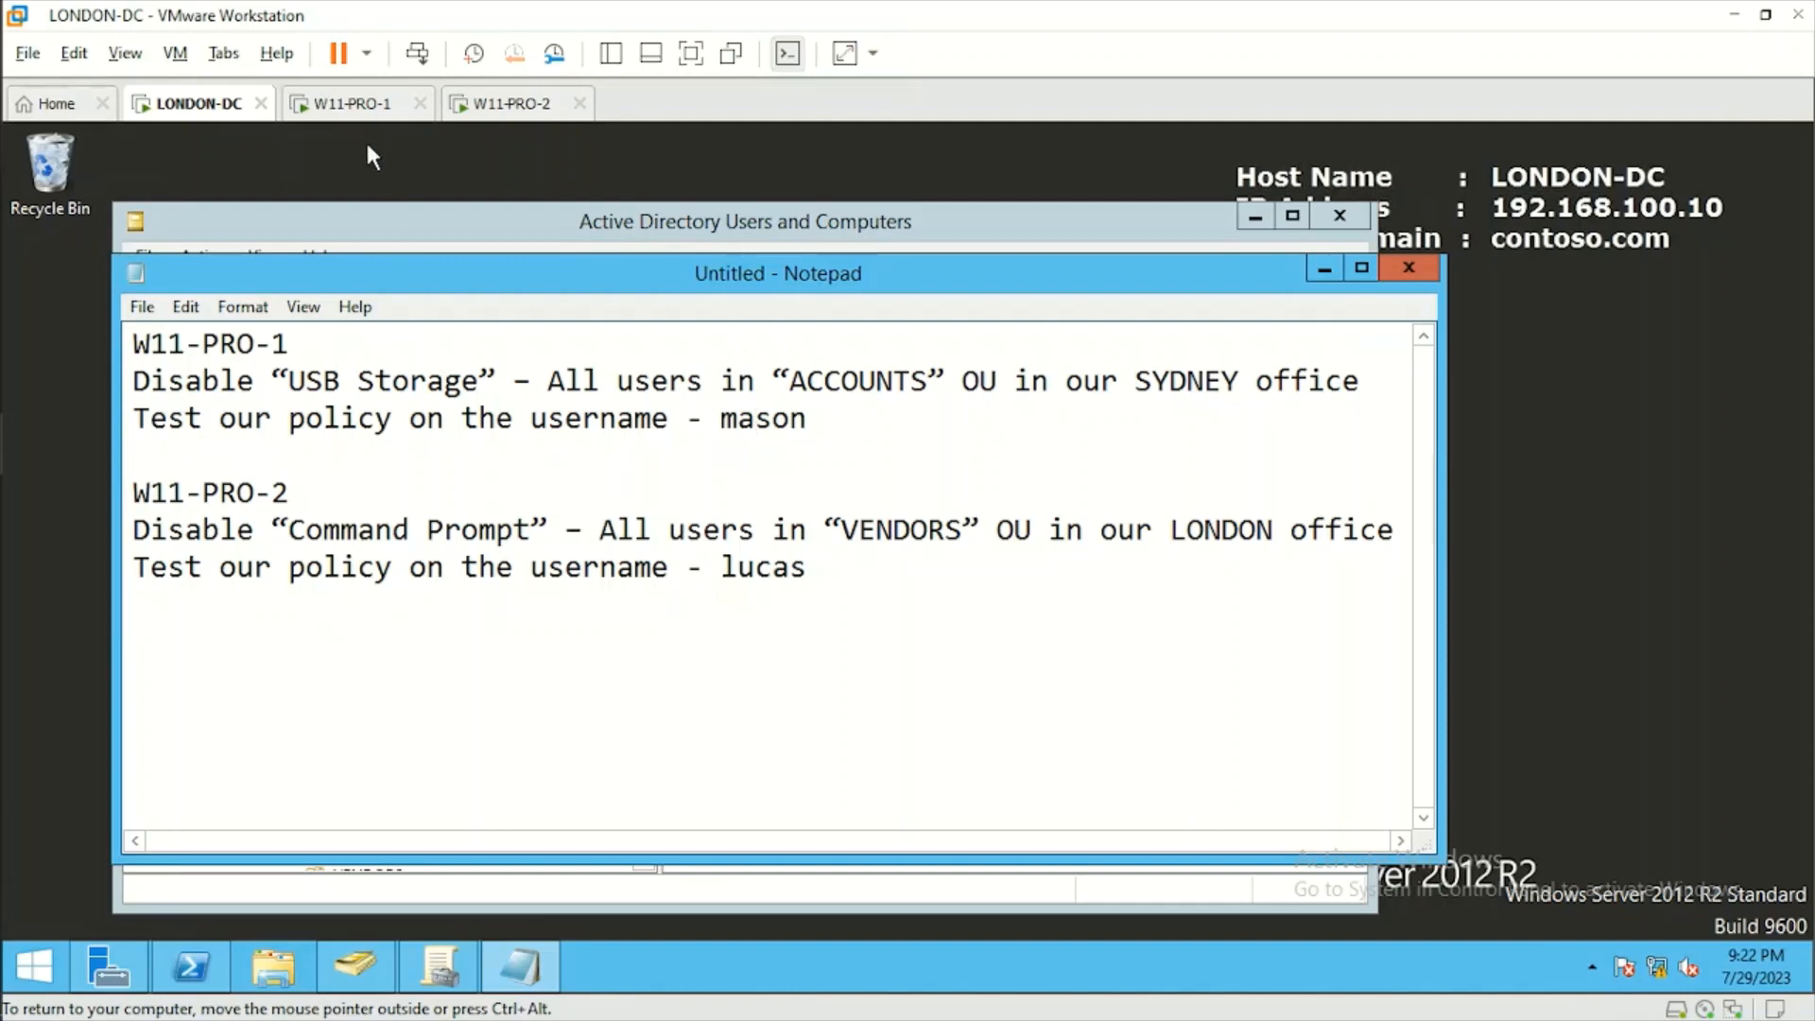
Switch to the W11-PRO-1 virtual machine and connect the SanDisk Cruzer Blade USB device to it.
left_click(362, 106)
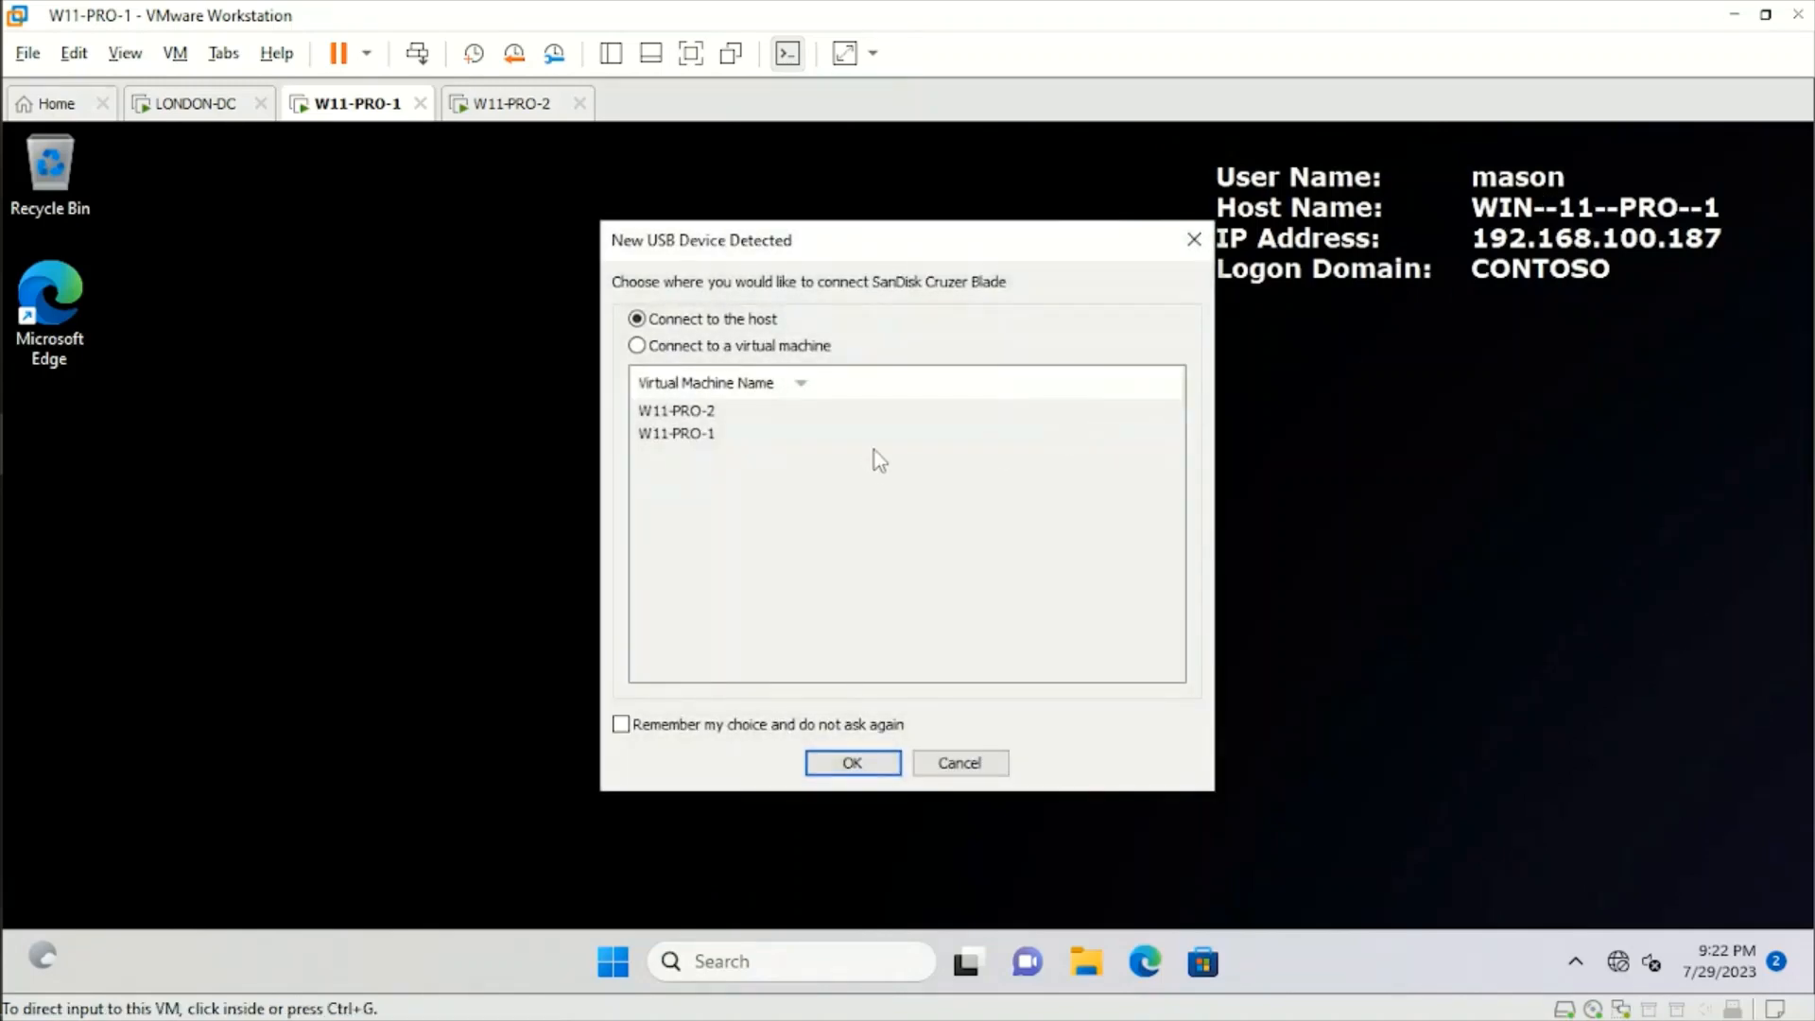
left_click(638, 346)
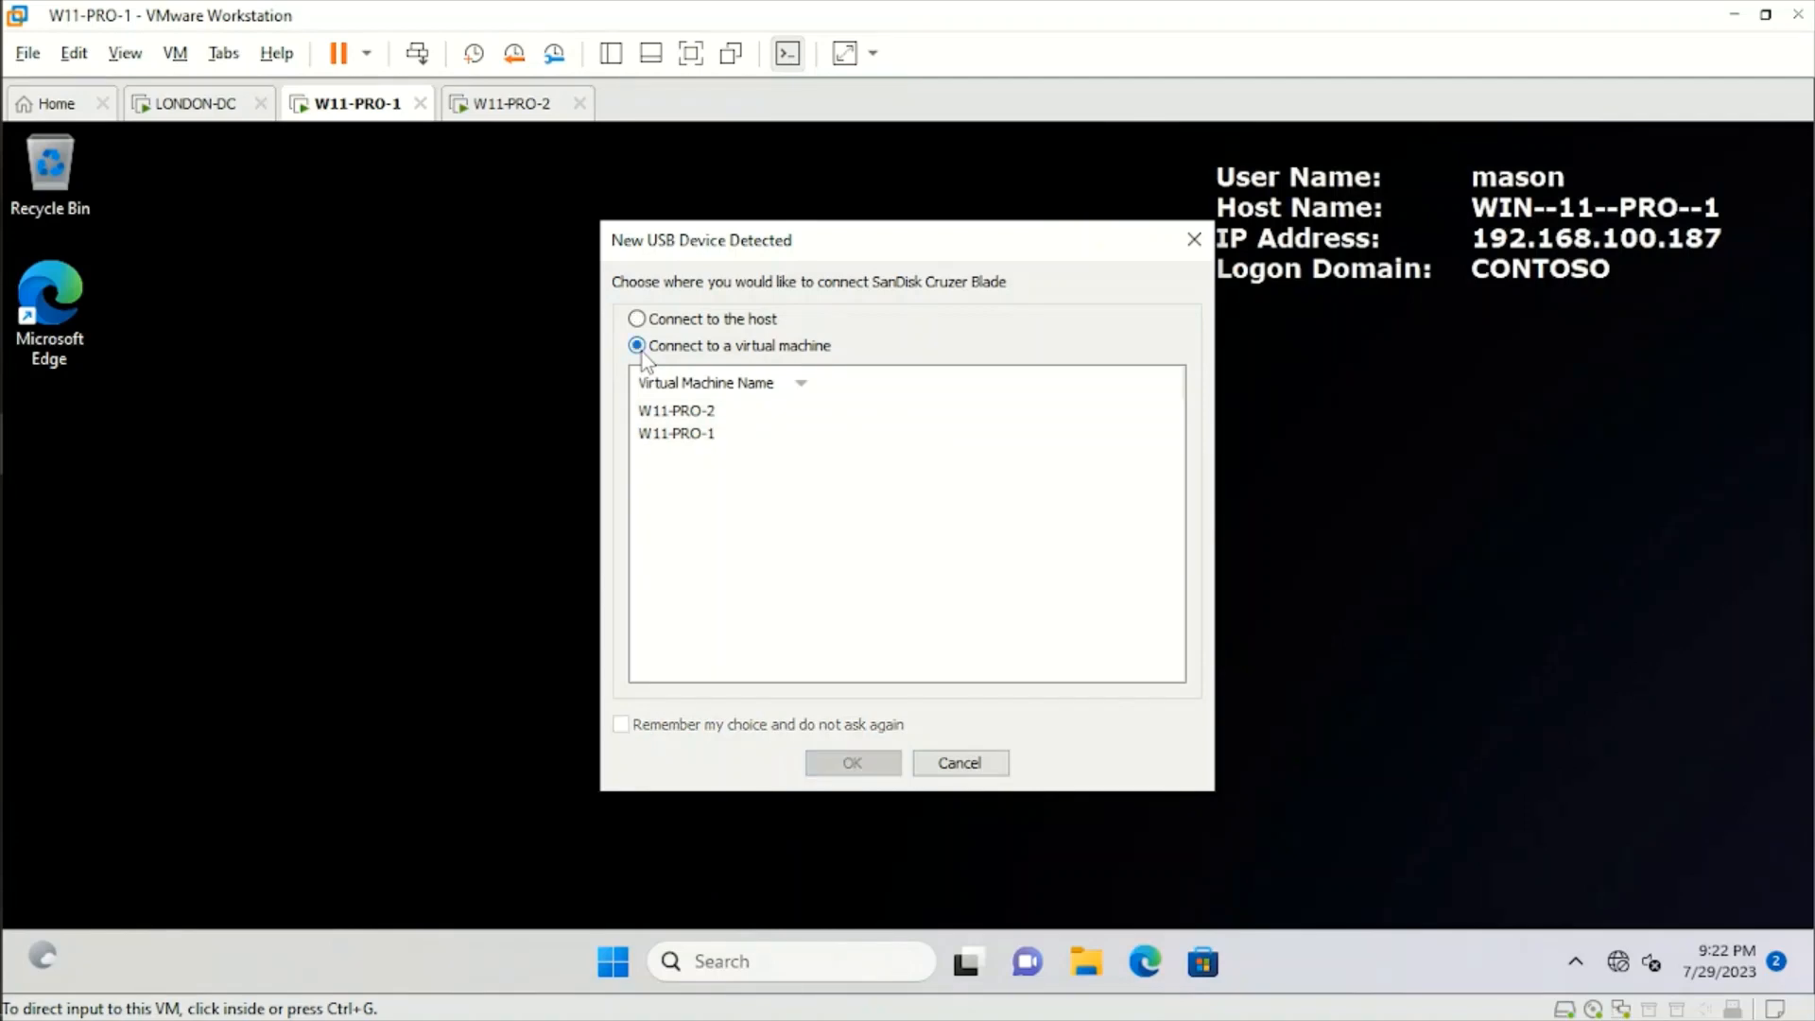
left_click(683, 439)
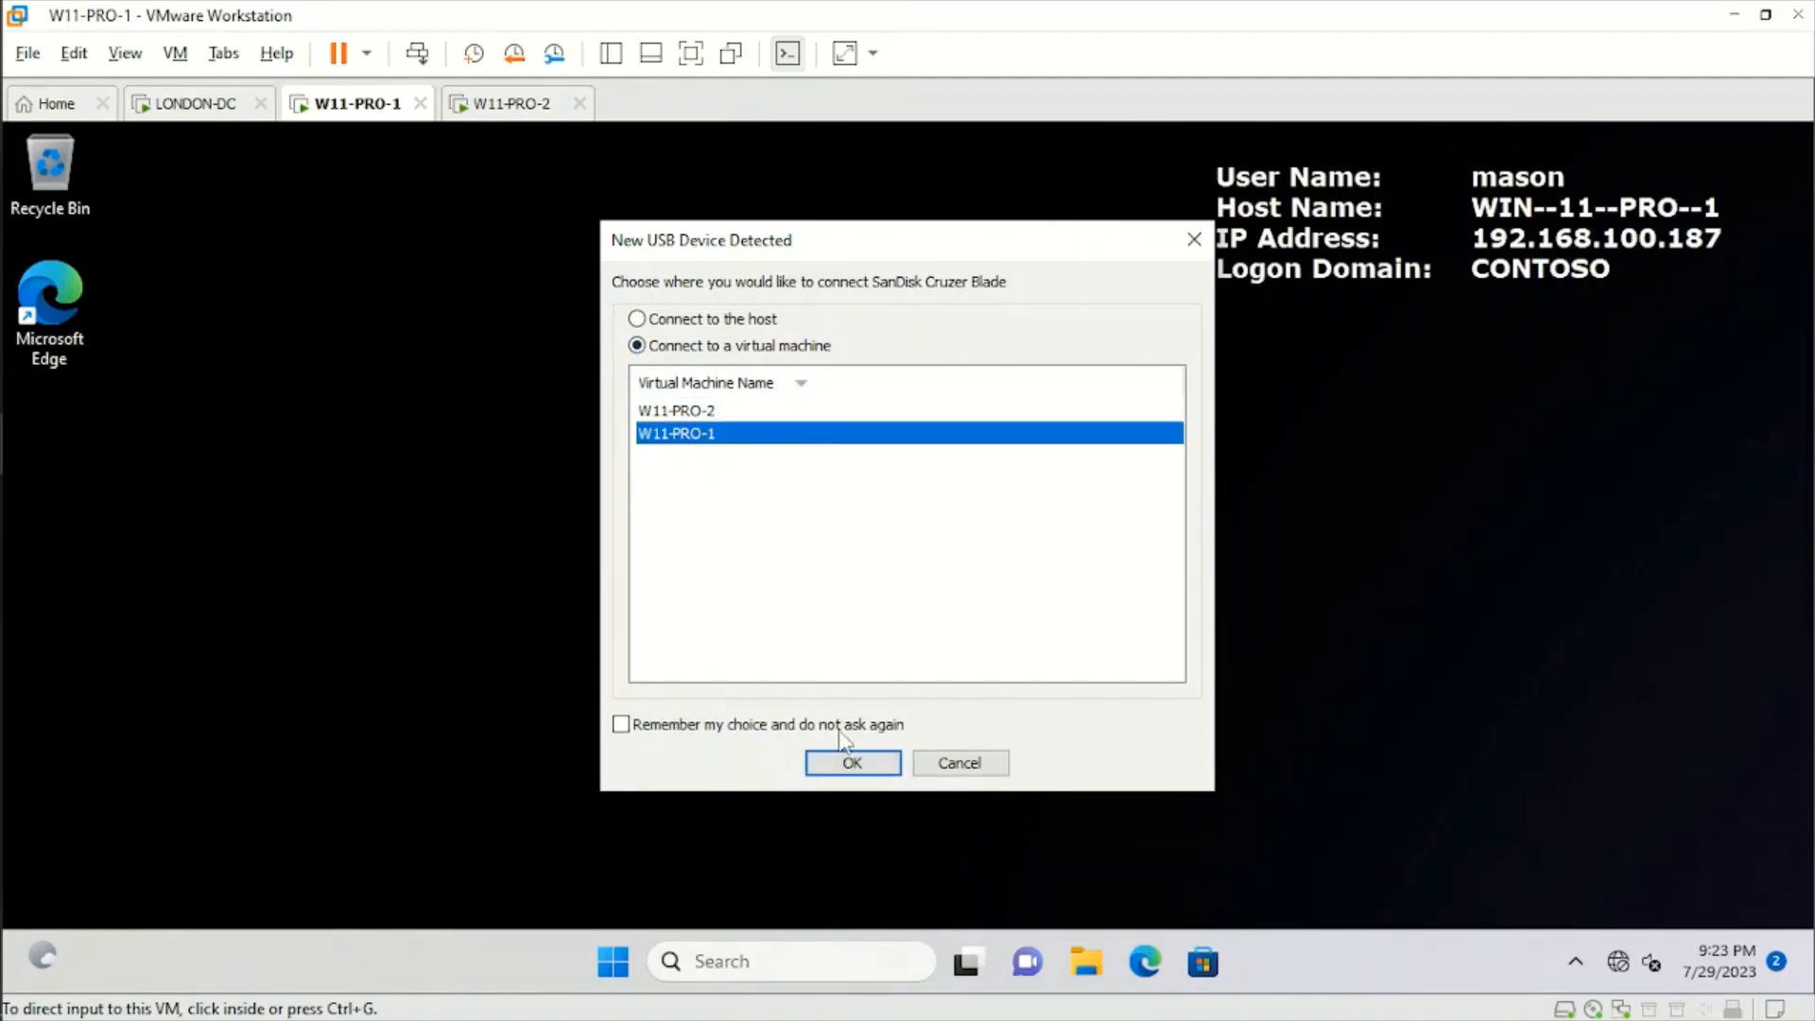
left_click(850, 766)
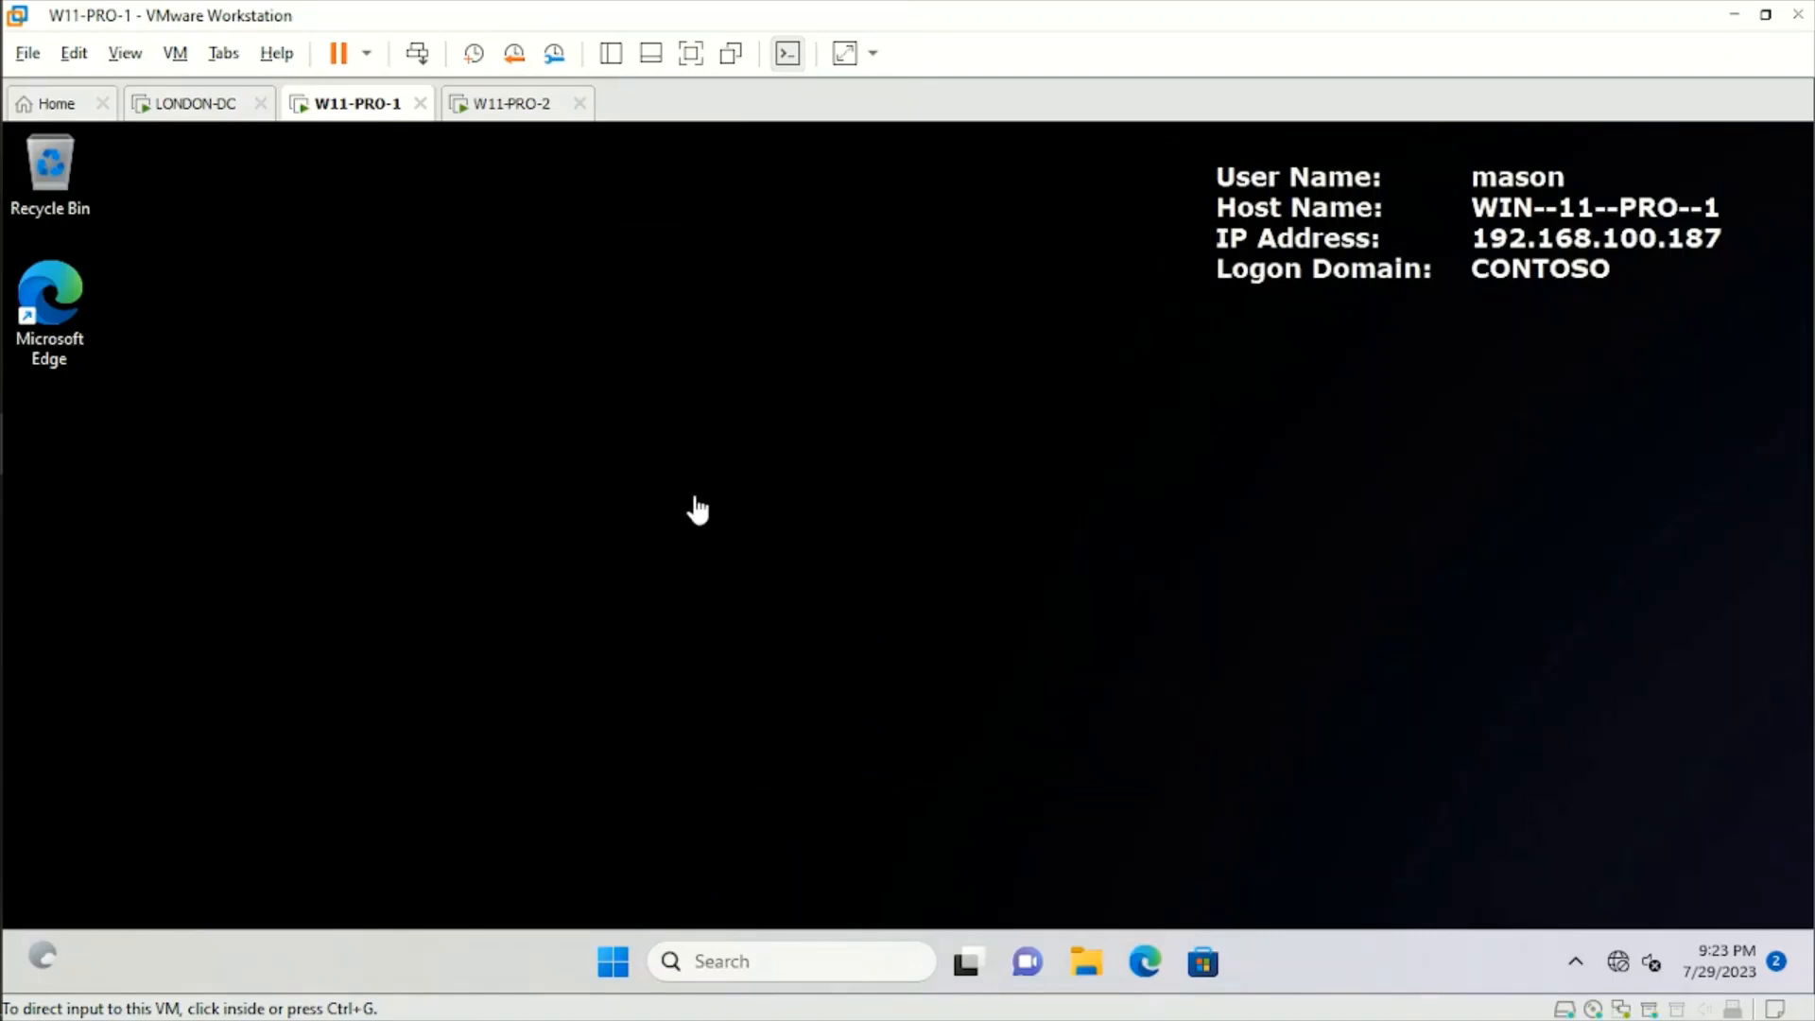
Open File Explorer and browse the MyData (E:) drive to the MyData\Invoices folder.
left_click(972, 516)
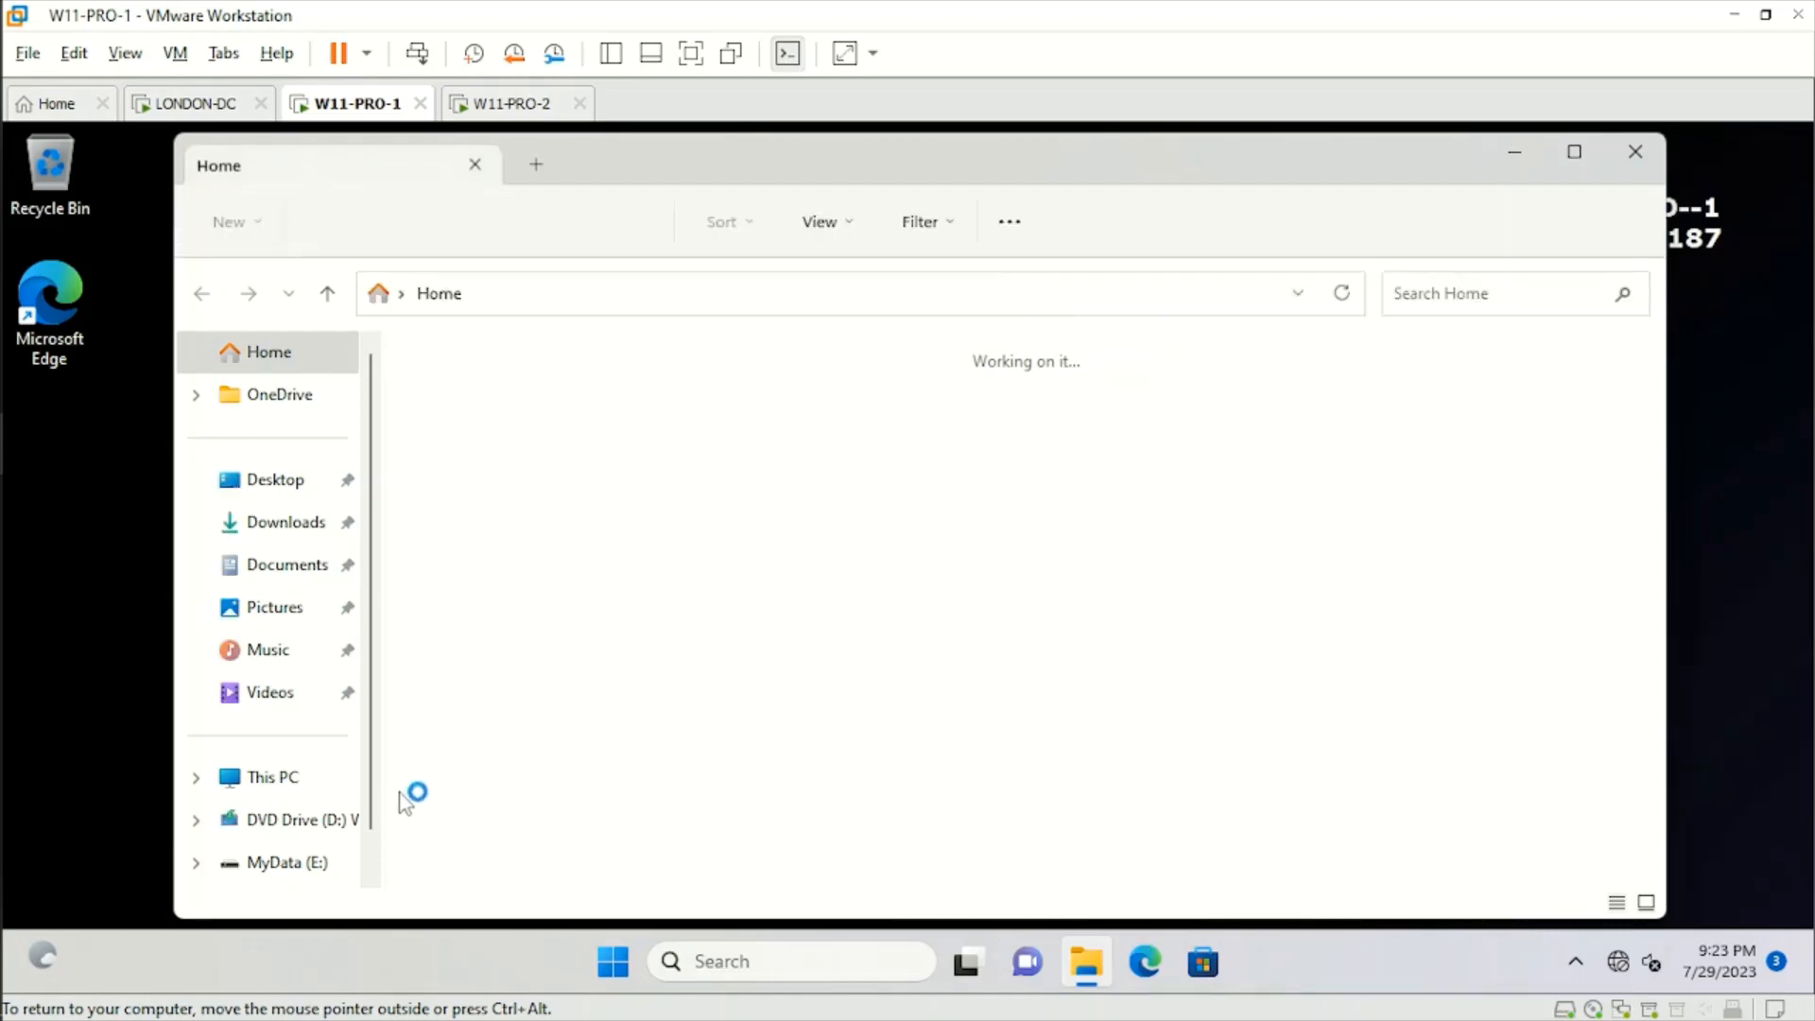
left_click(288, 777)
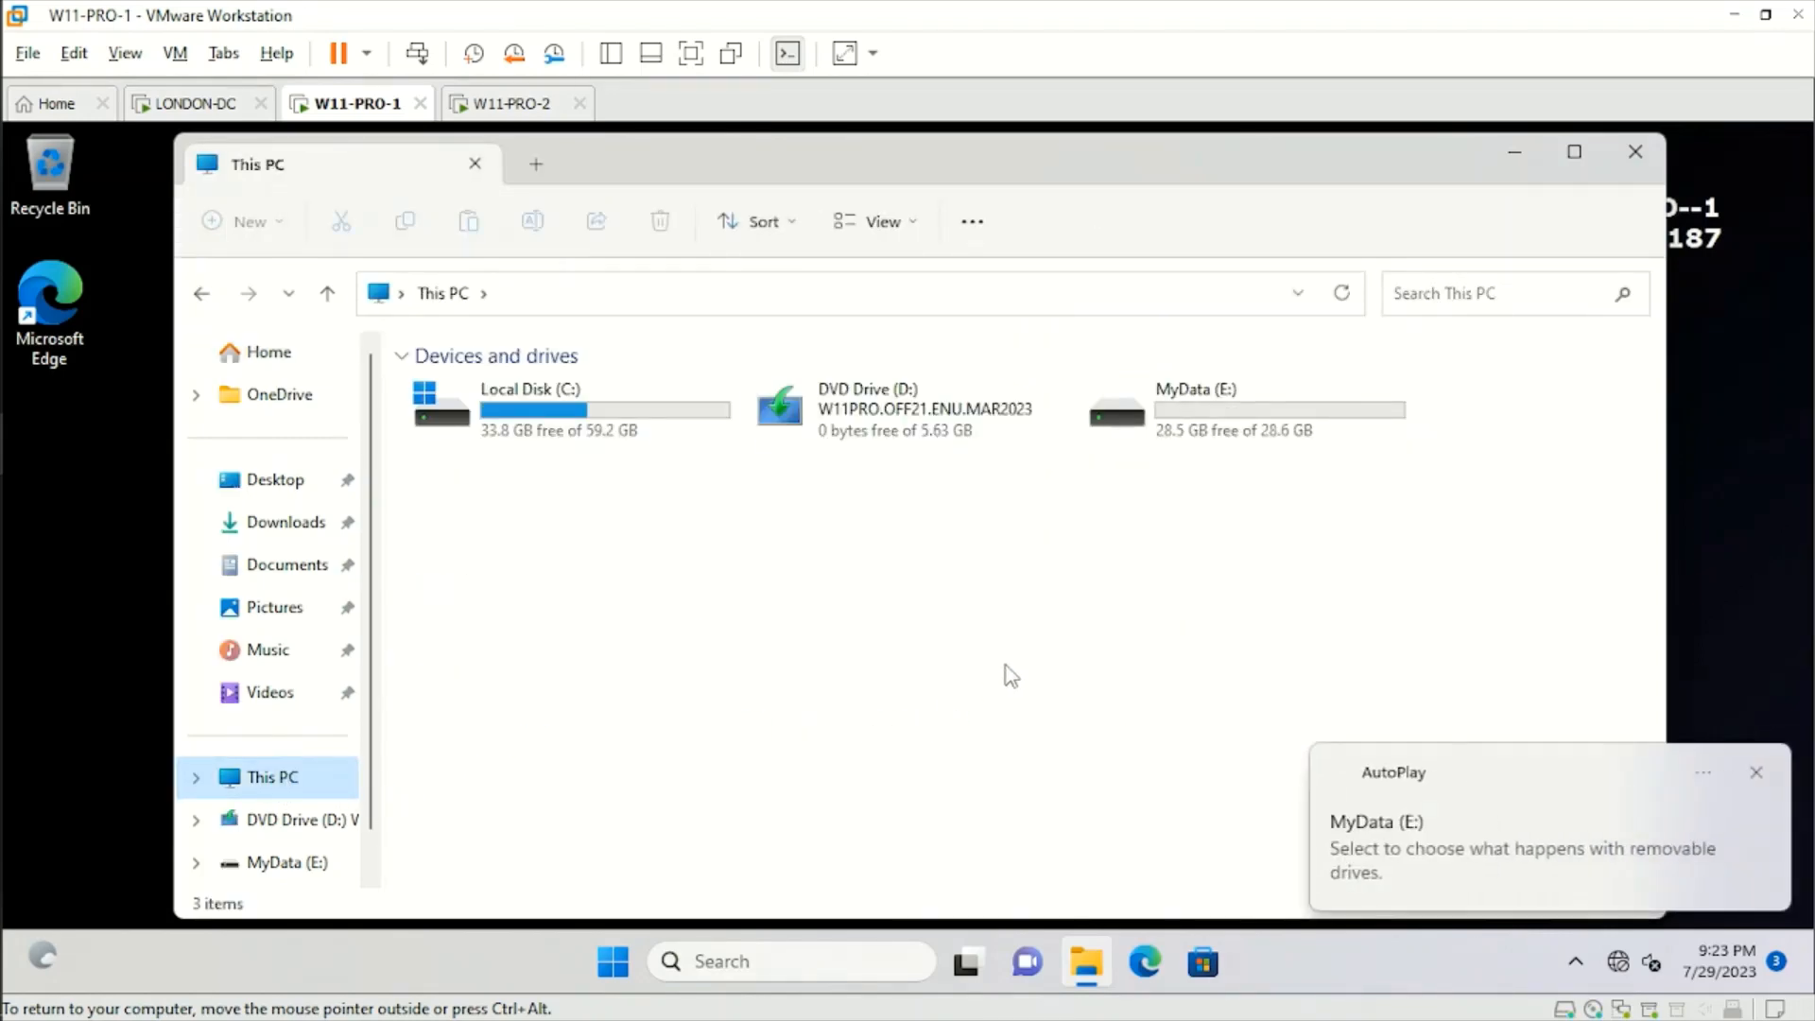
left_click(1756, 774)
left_click(1172, 427)
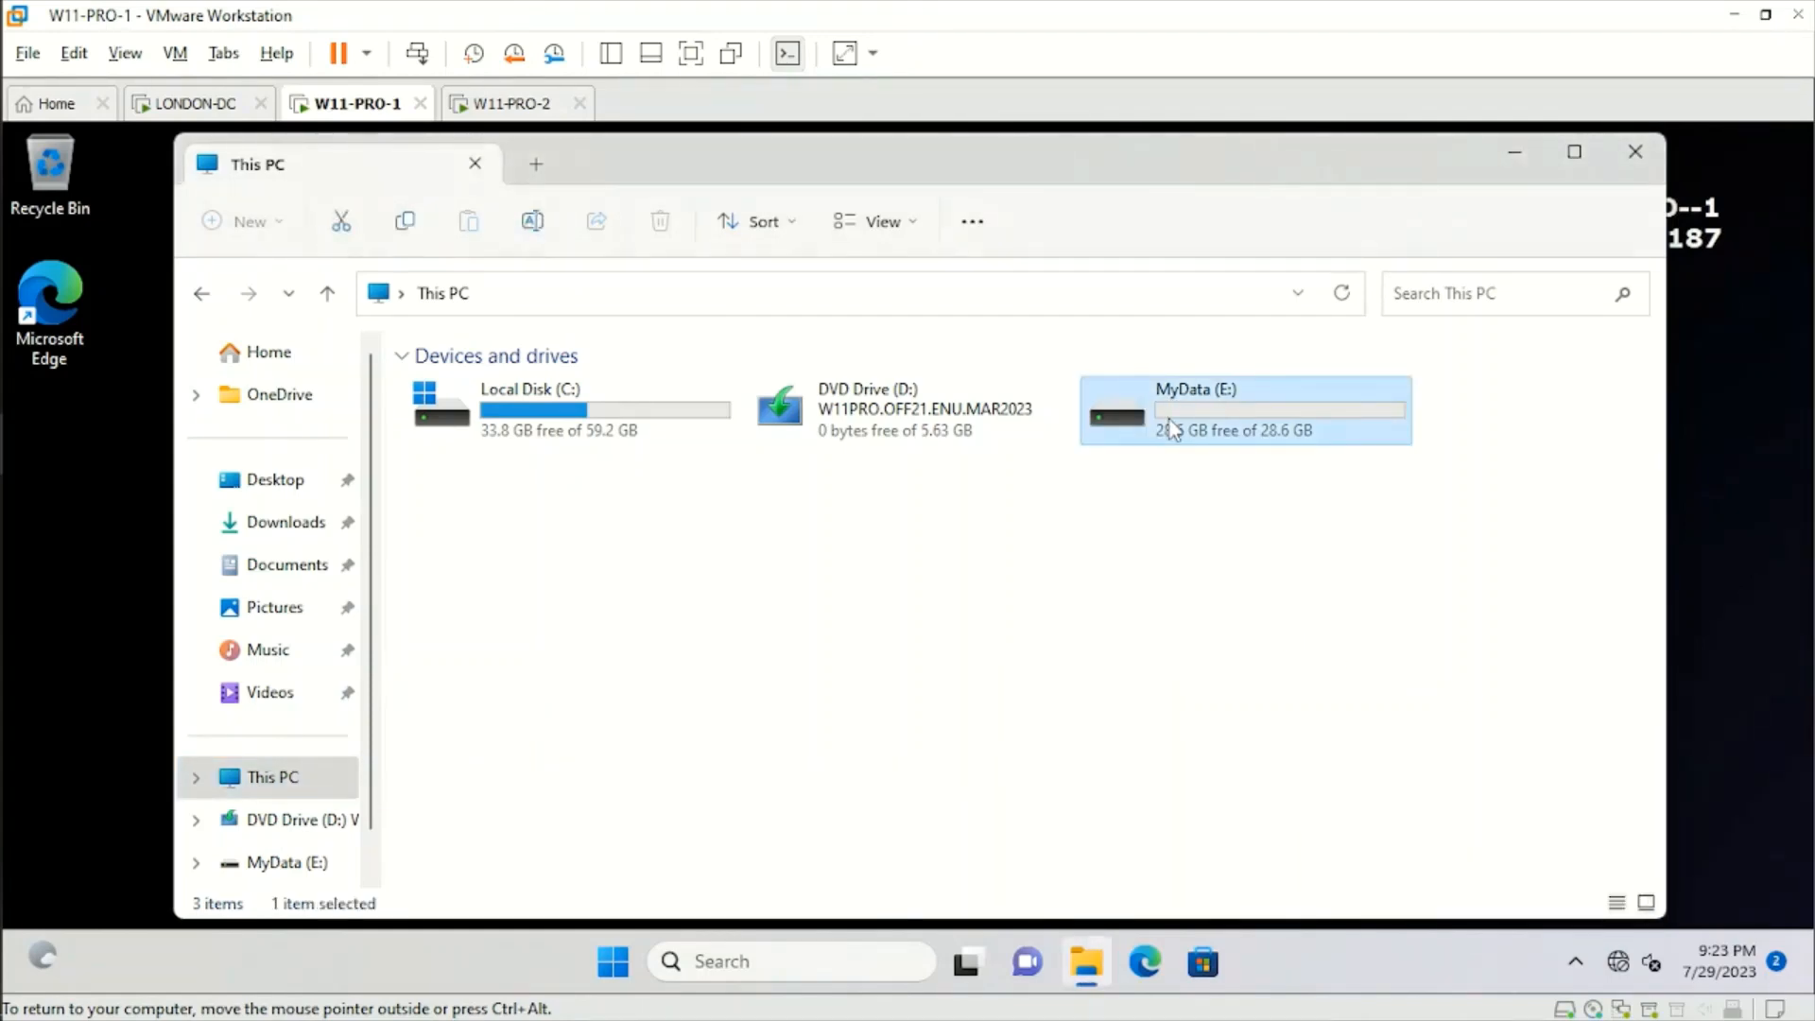
double_click(1172, 427)
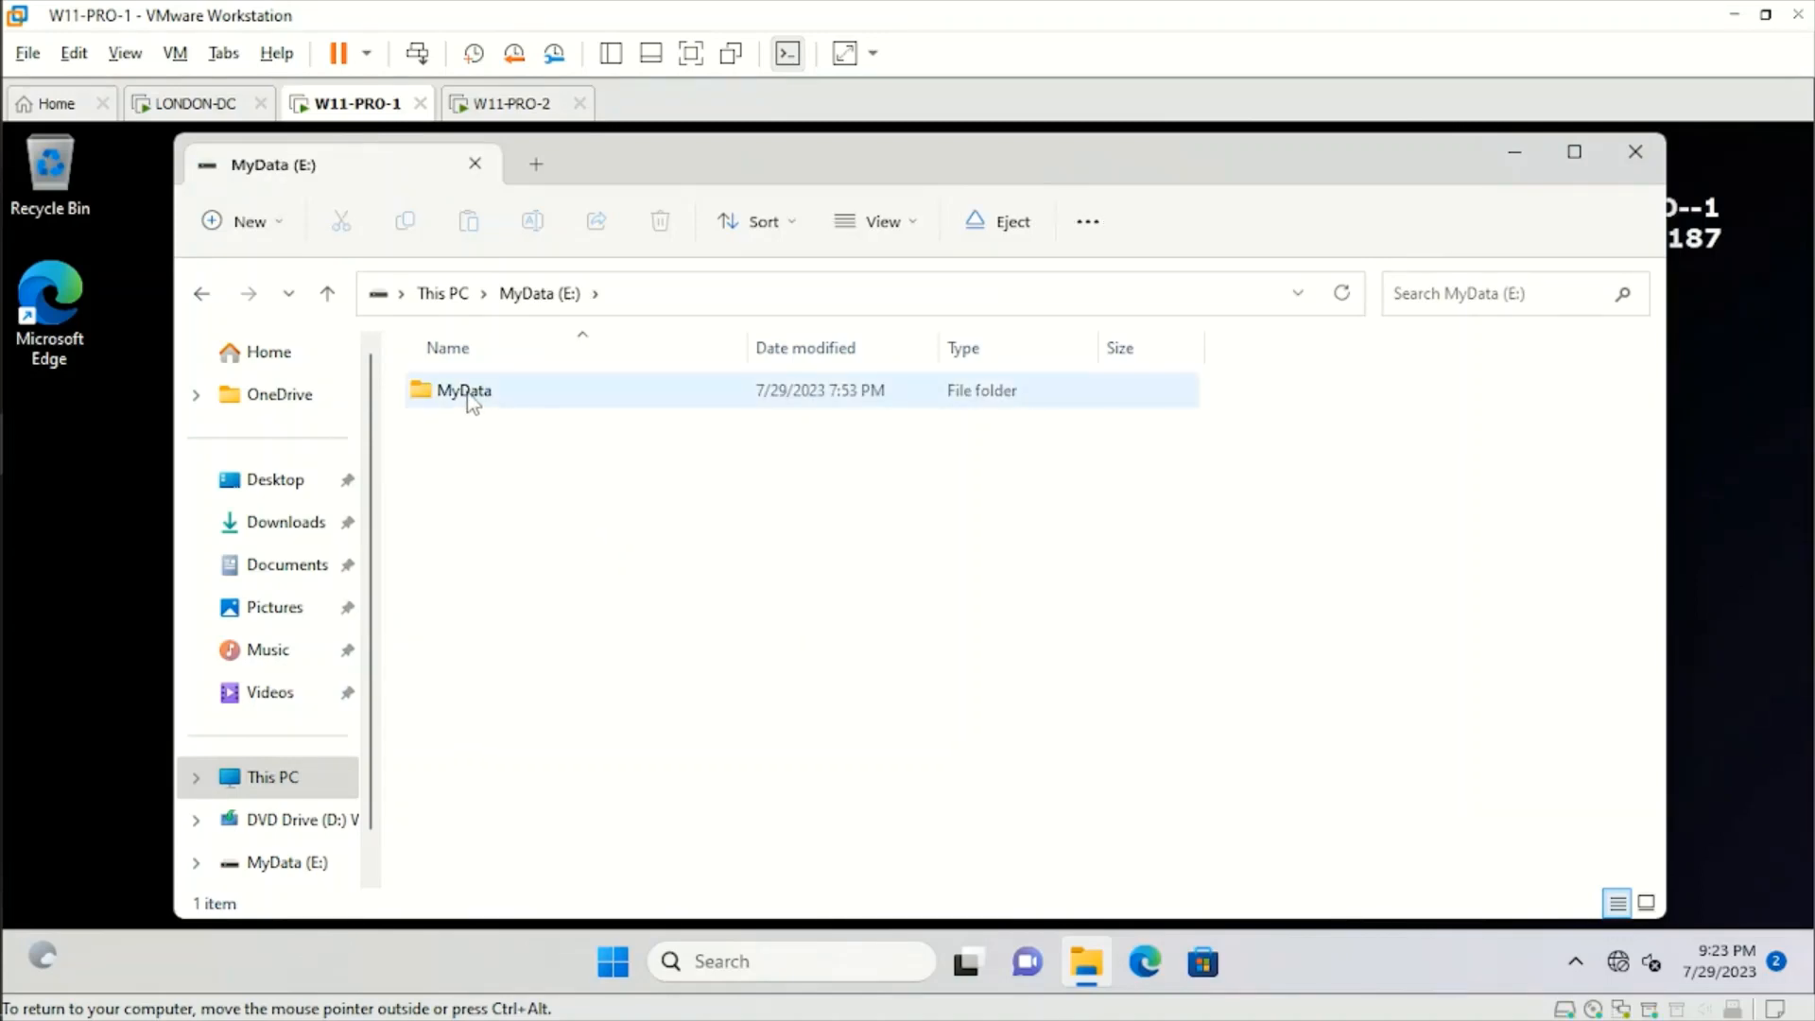
double_click(468, 395)
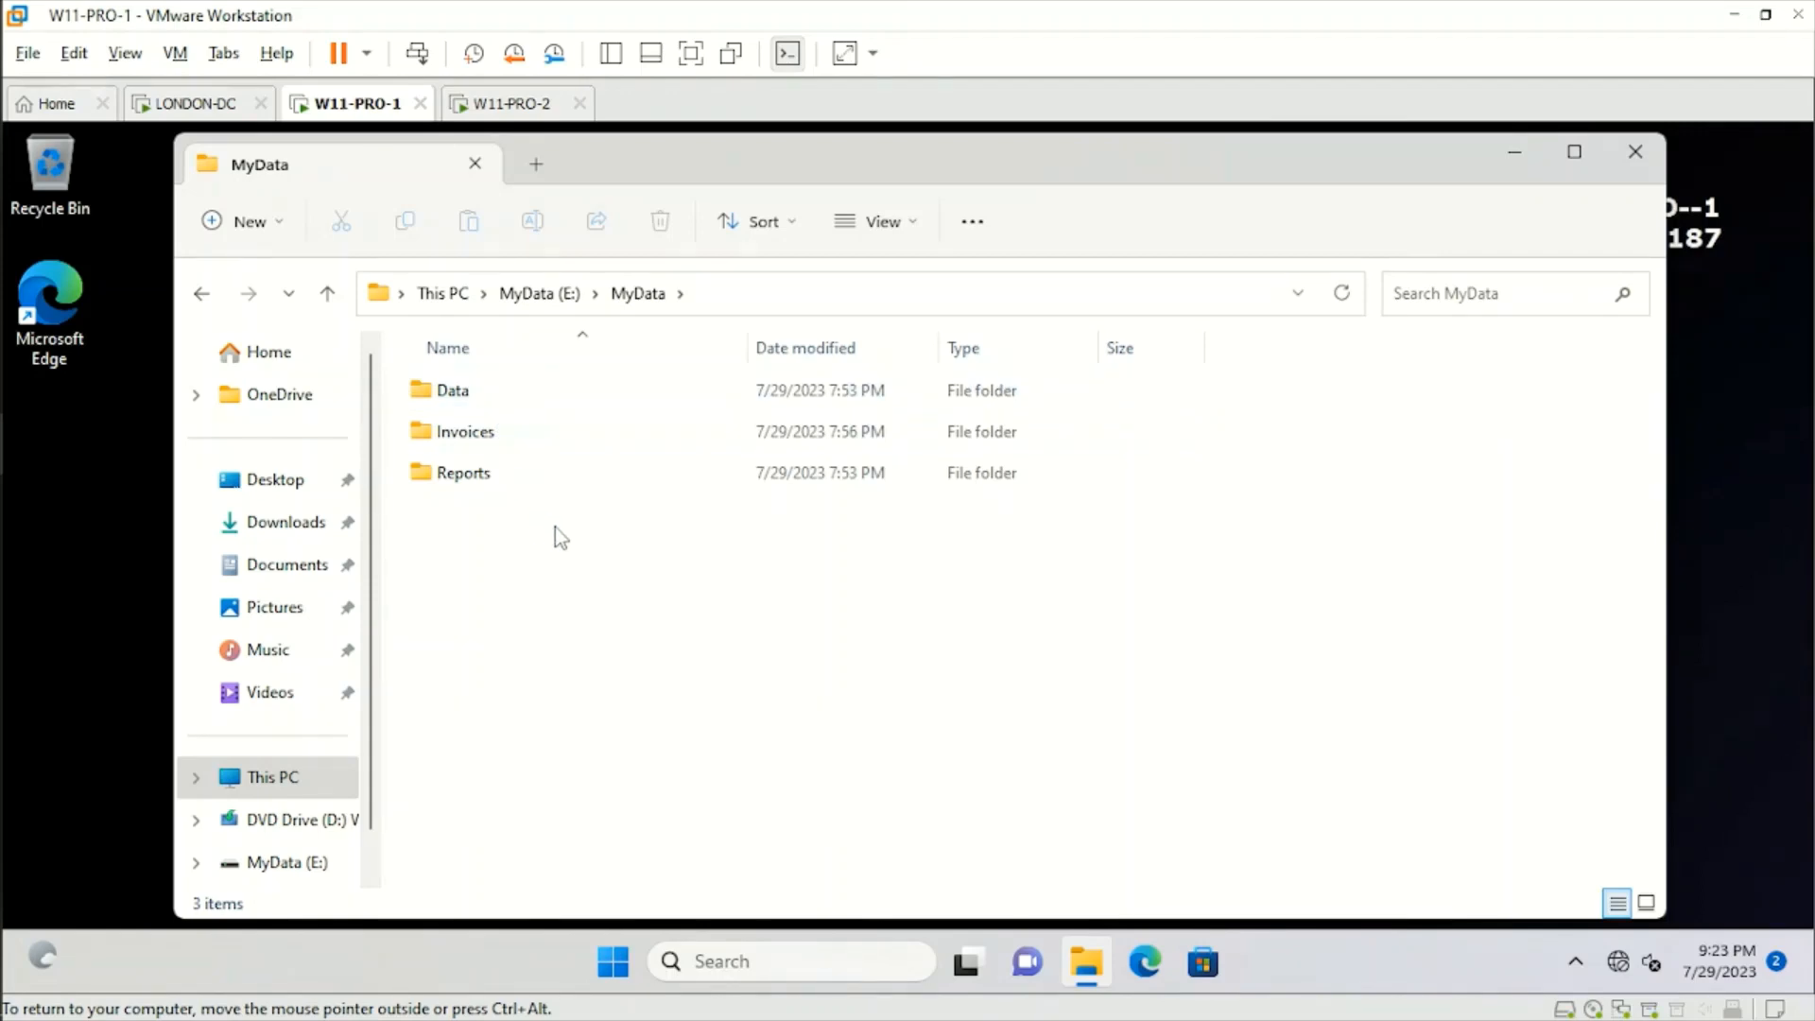
double_click(490, 432)
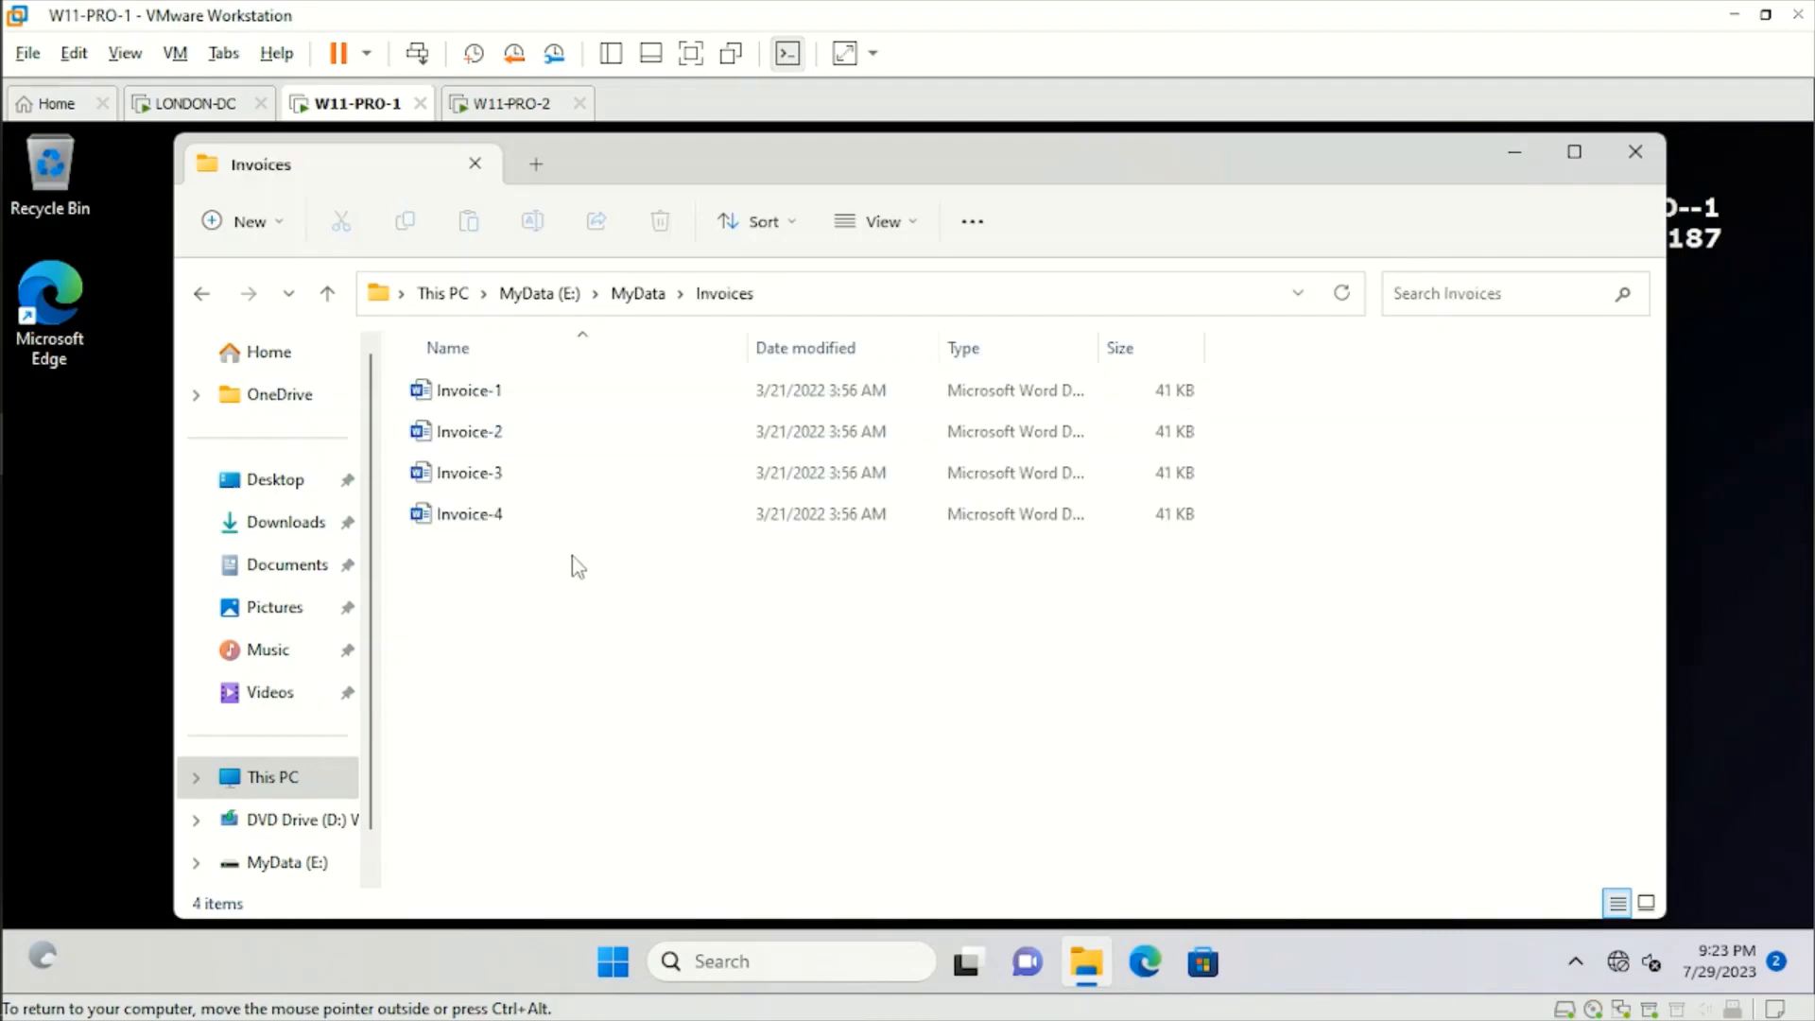
Create a new Microsoft Word document named Invoice-5 in the Invoices folder.
right_click(526, 599)
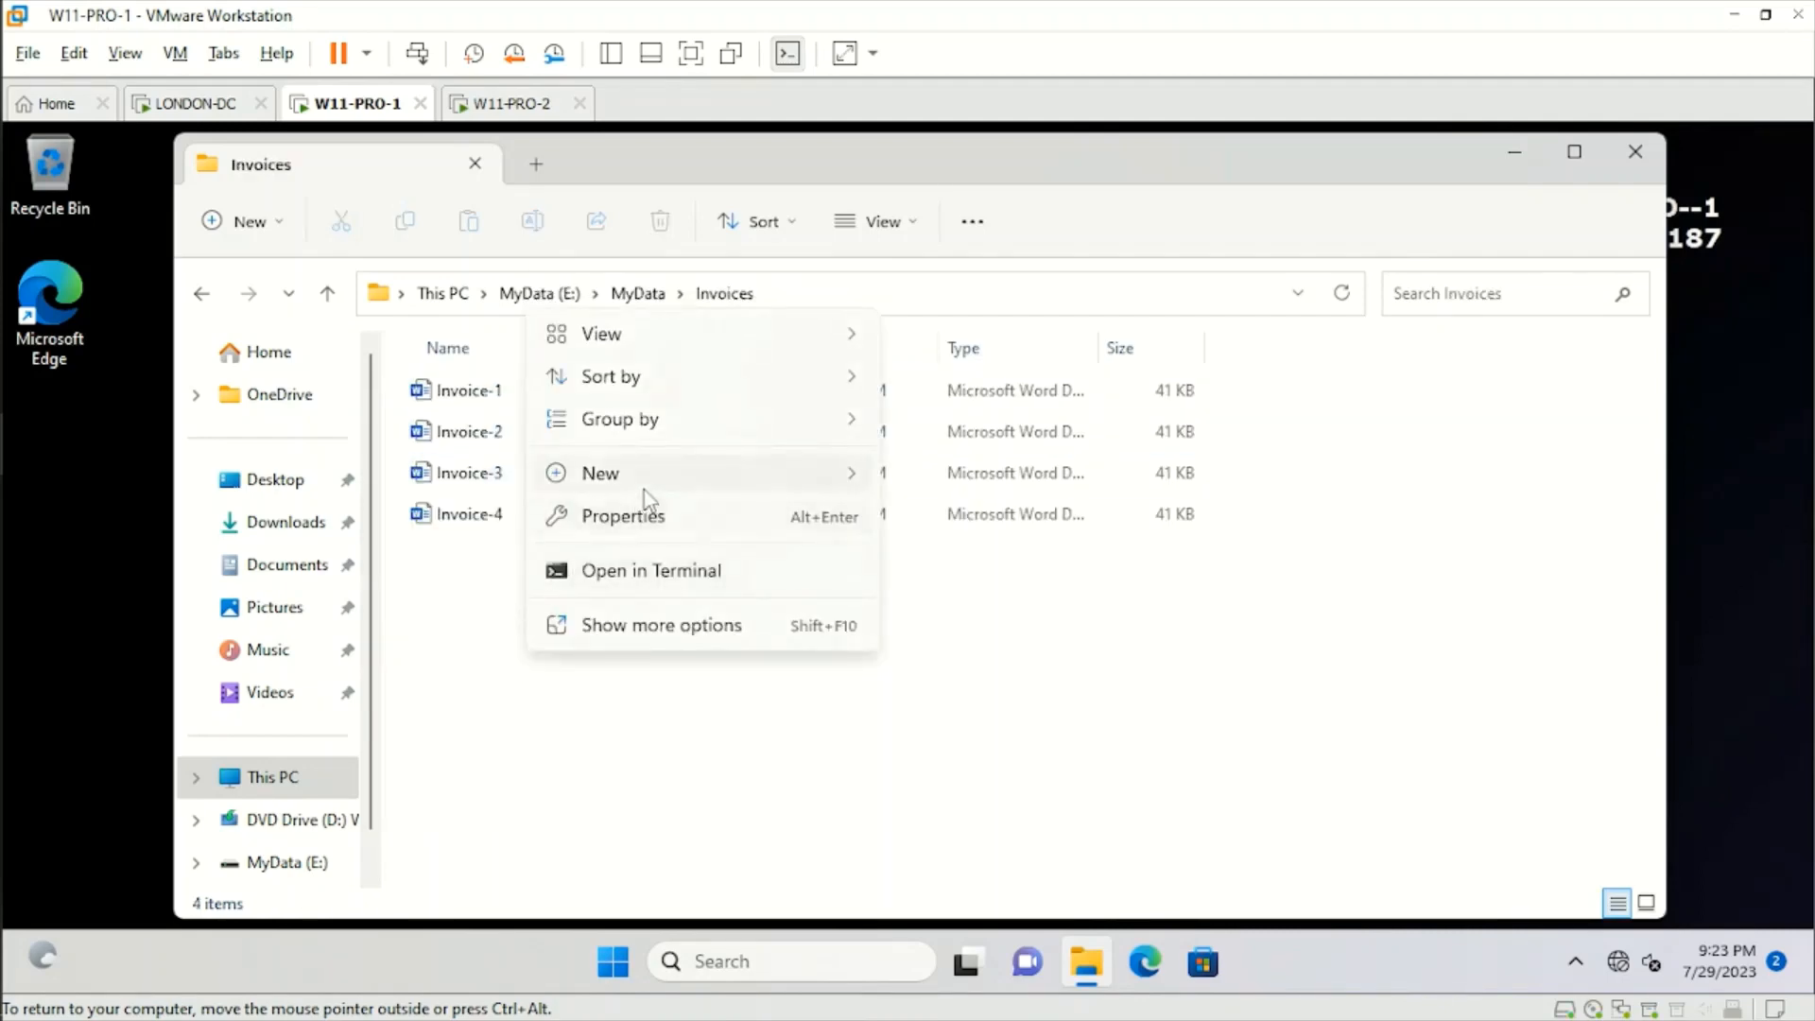
mouse_move(659, 483)
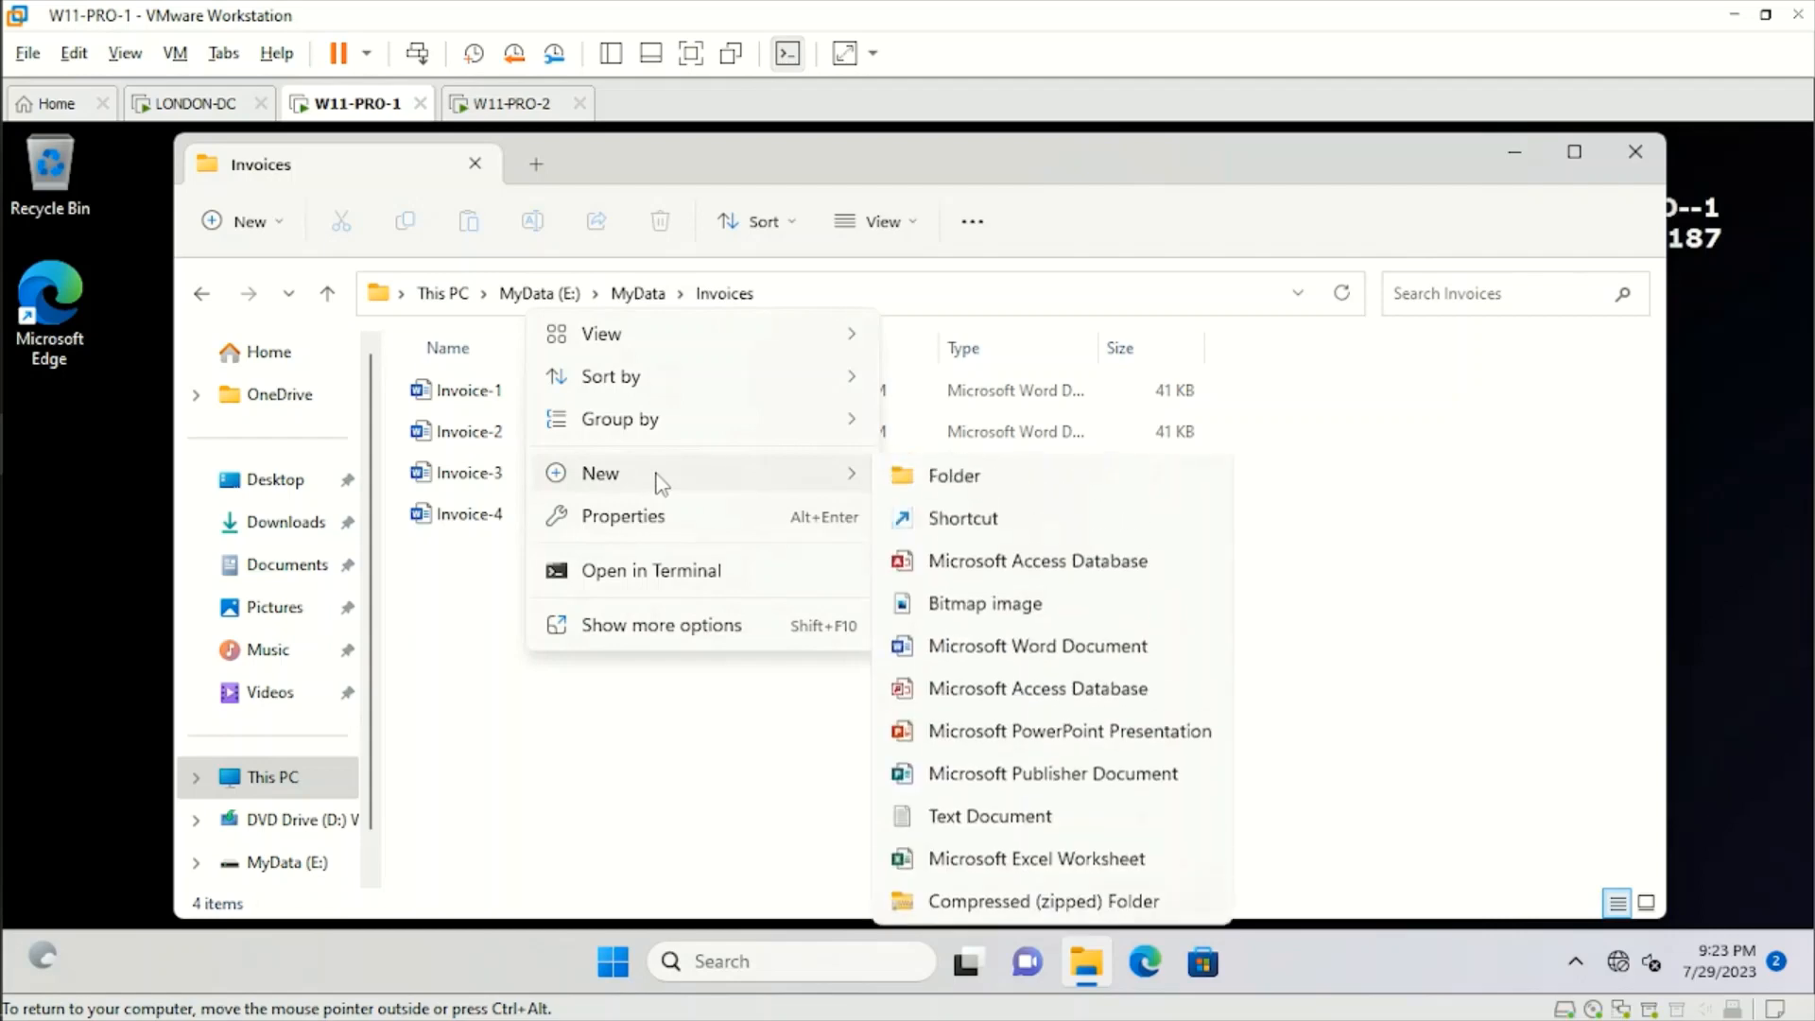
left_click(1043, 649)
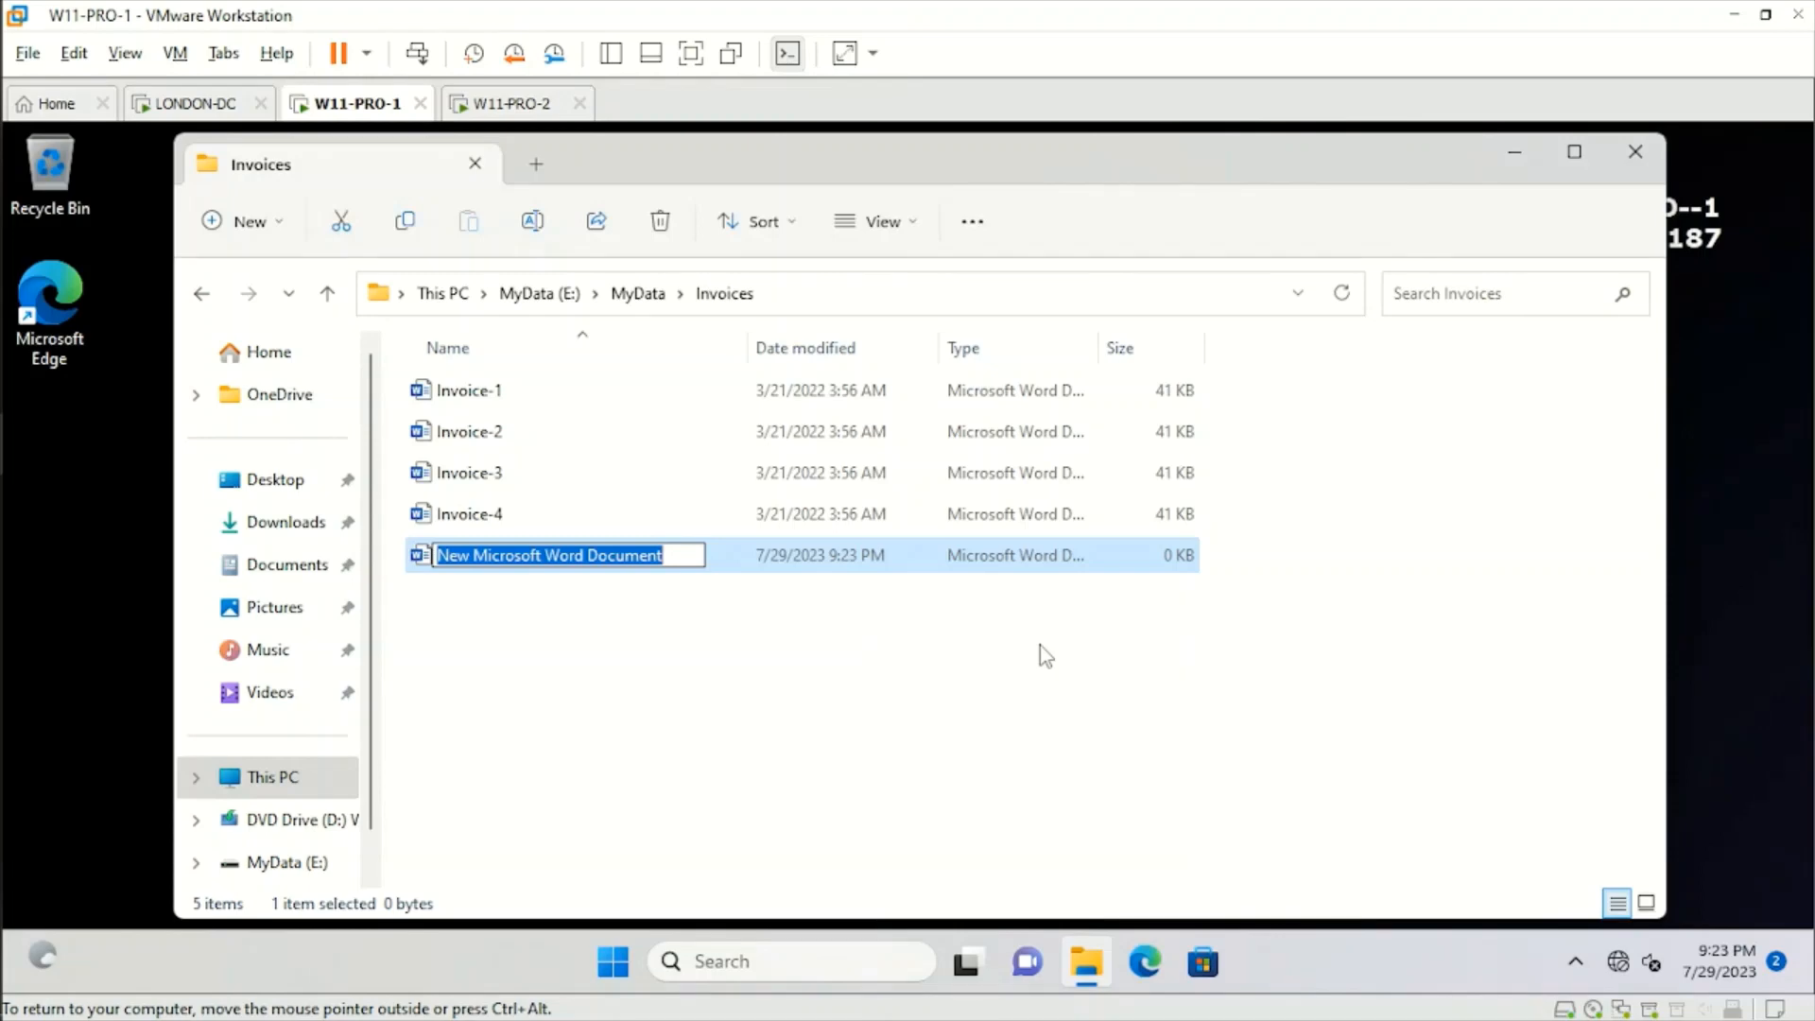
type("Invoice")
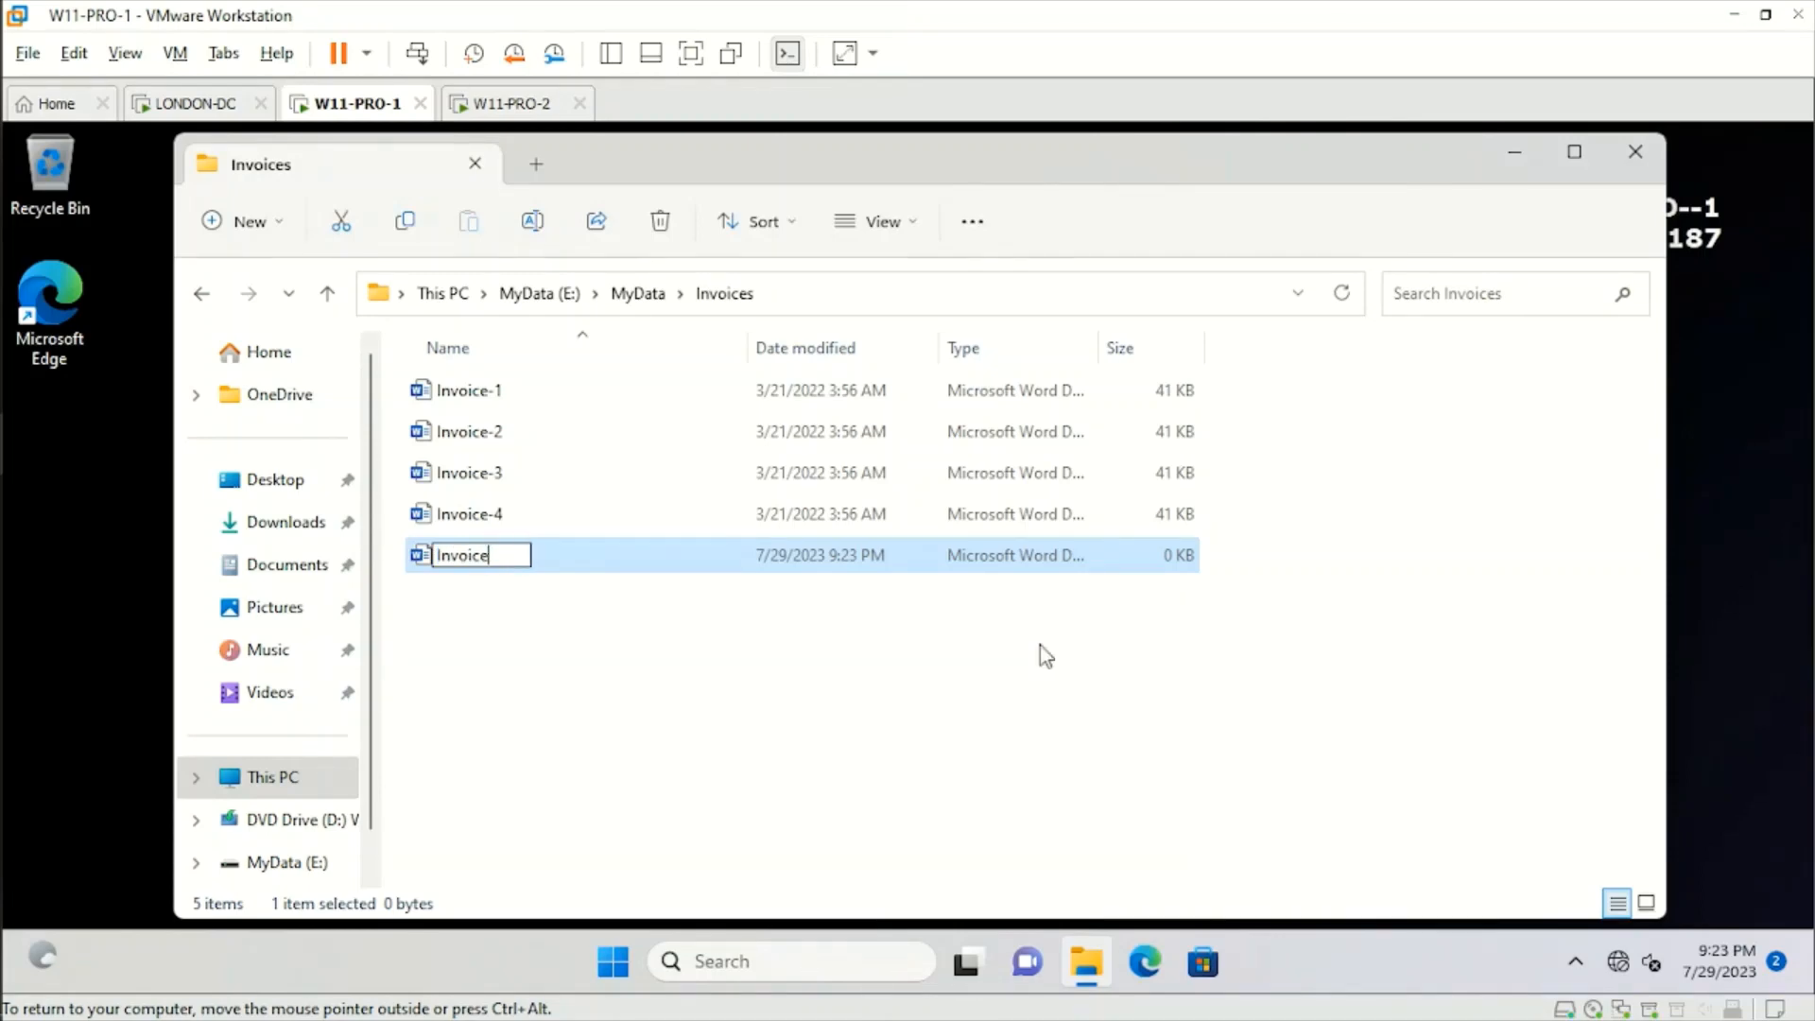
type("s-5")
key("BackSpace")
key("BackSpace")
key("BackSpace")
type("-5")
left_click(489, 587)
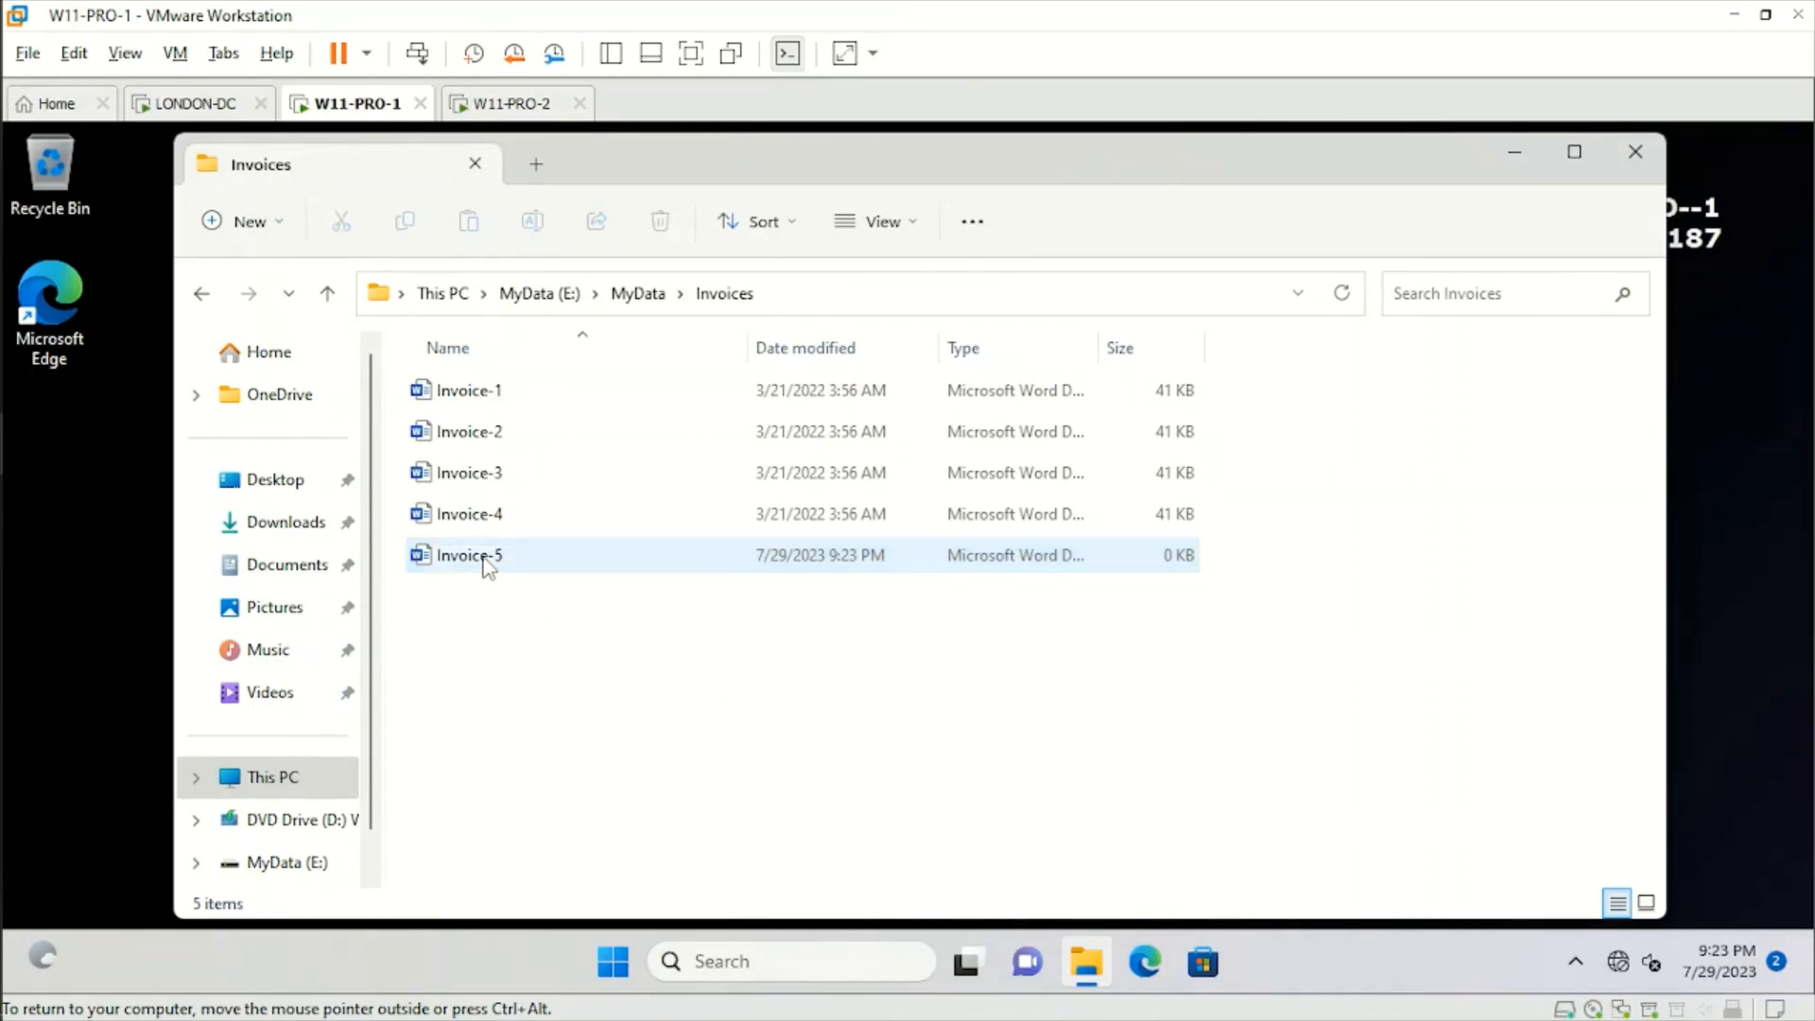
Open Invoice-5 in Word and generate sample text with =rand(2,3), accepting the Office license agreement when asked.
left_click(485, 565)
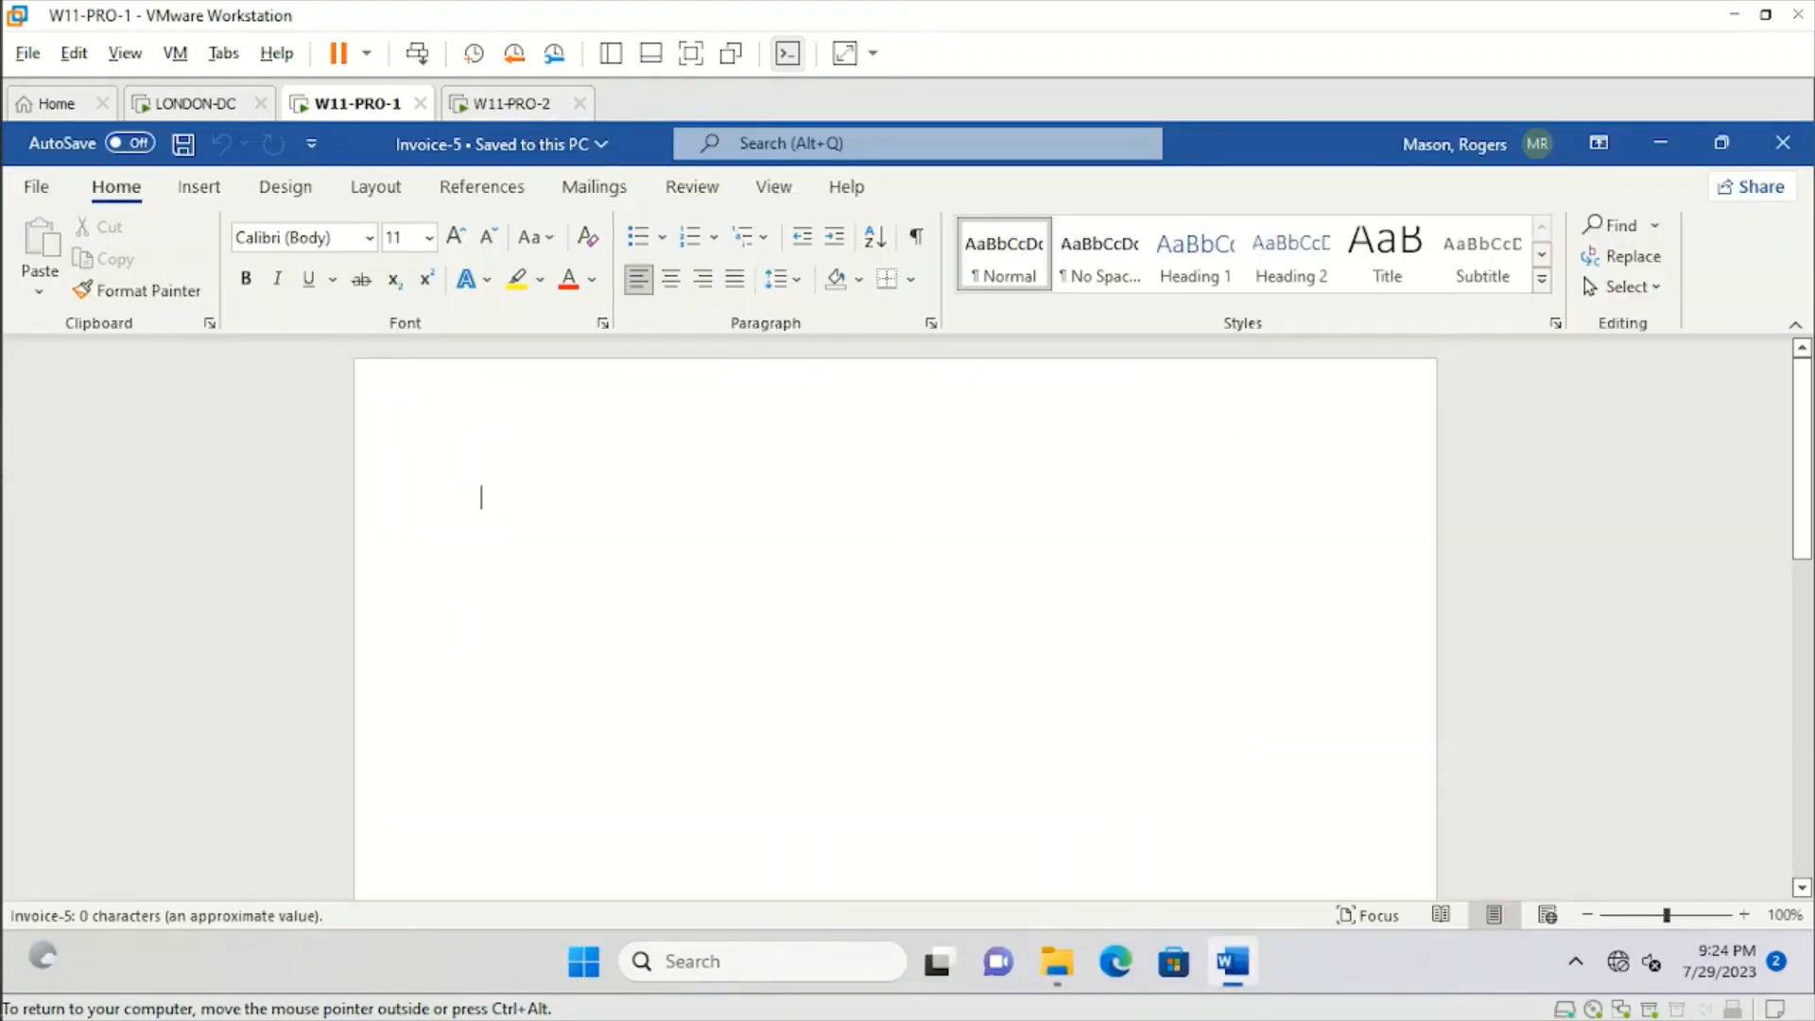
type("=ran")
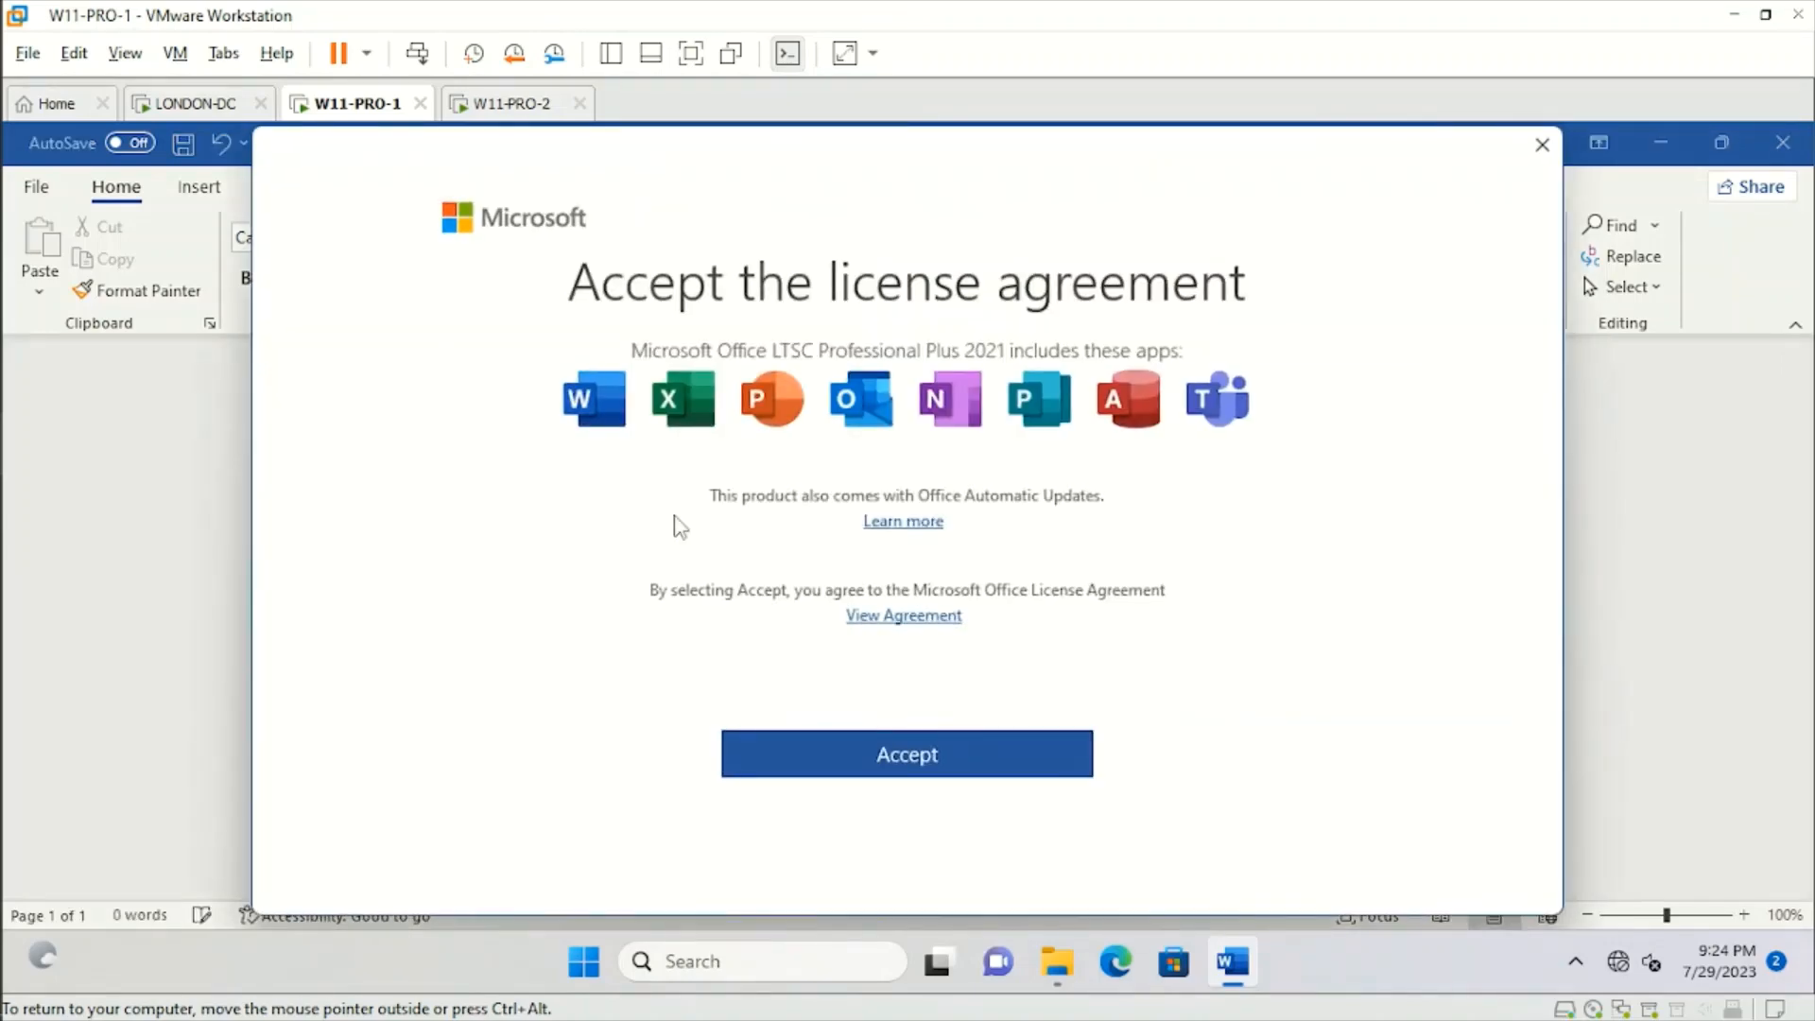
left_click(899, 764)
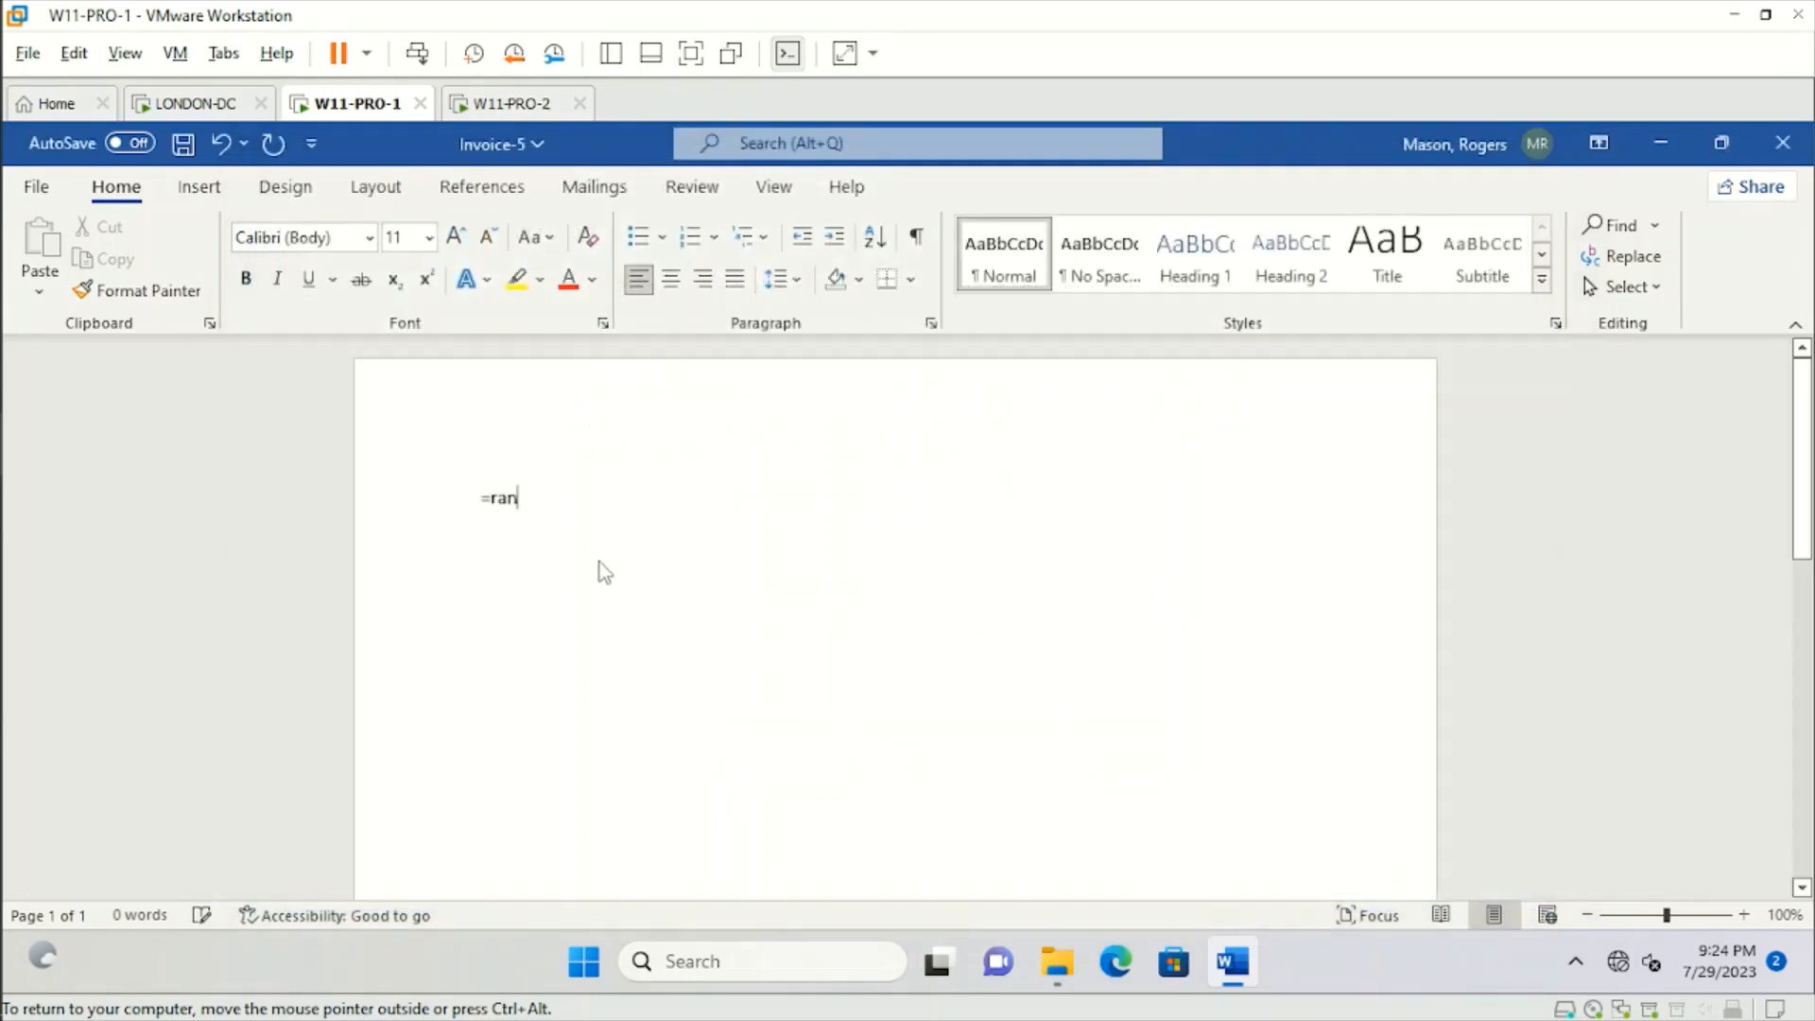
left_click(1446, 824)
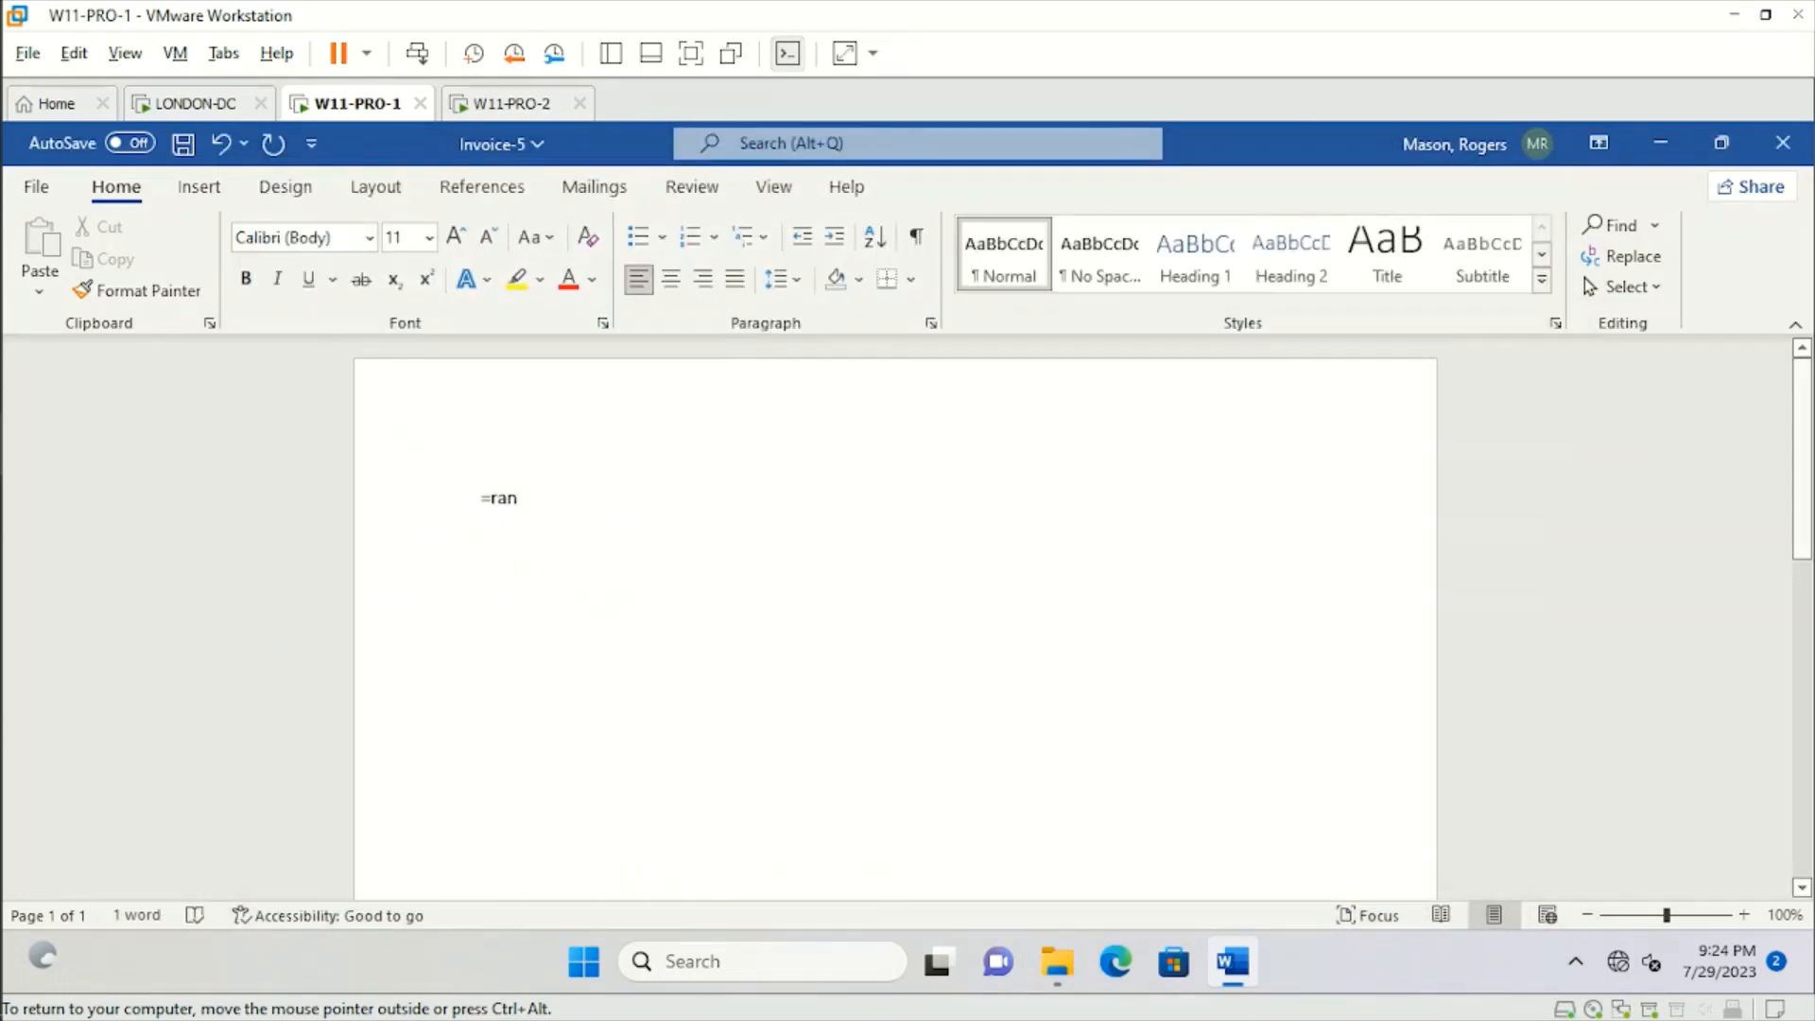
type("d(2,3")
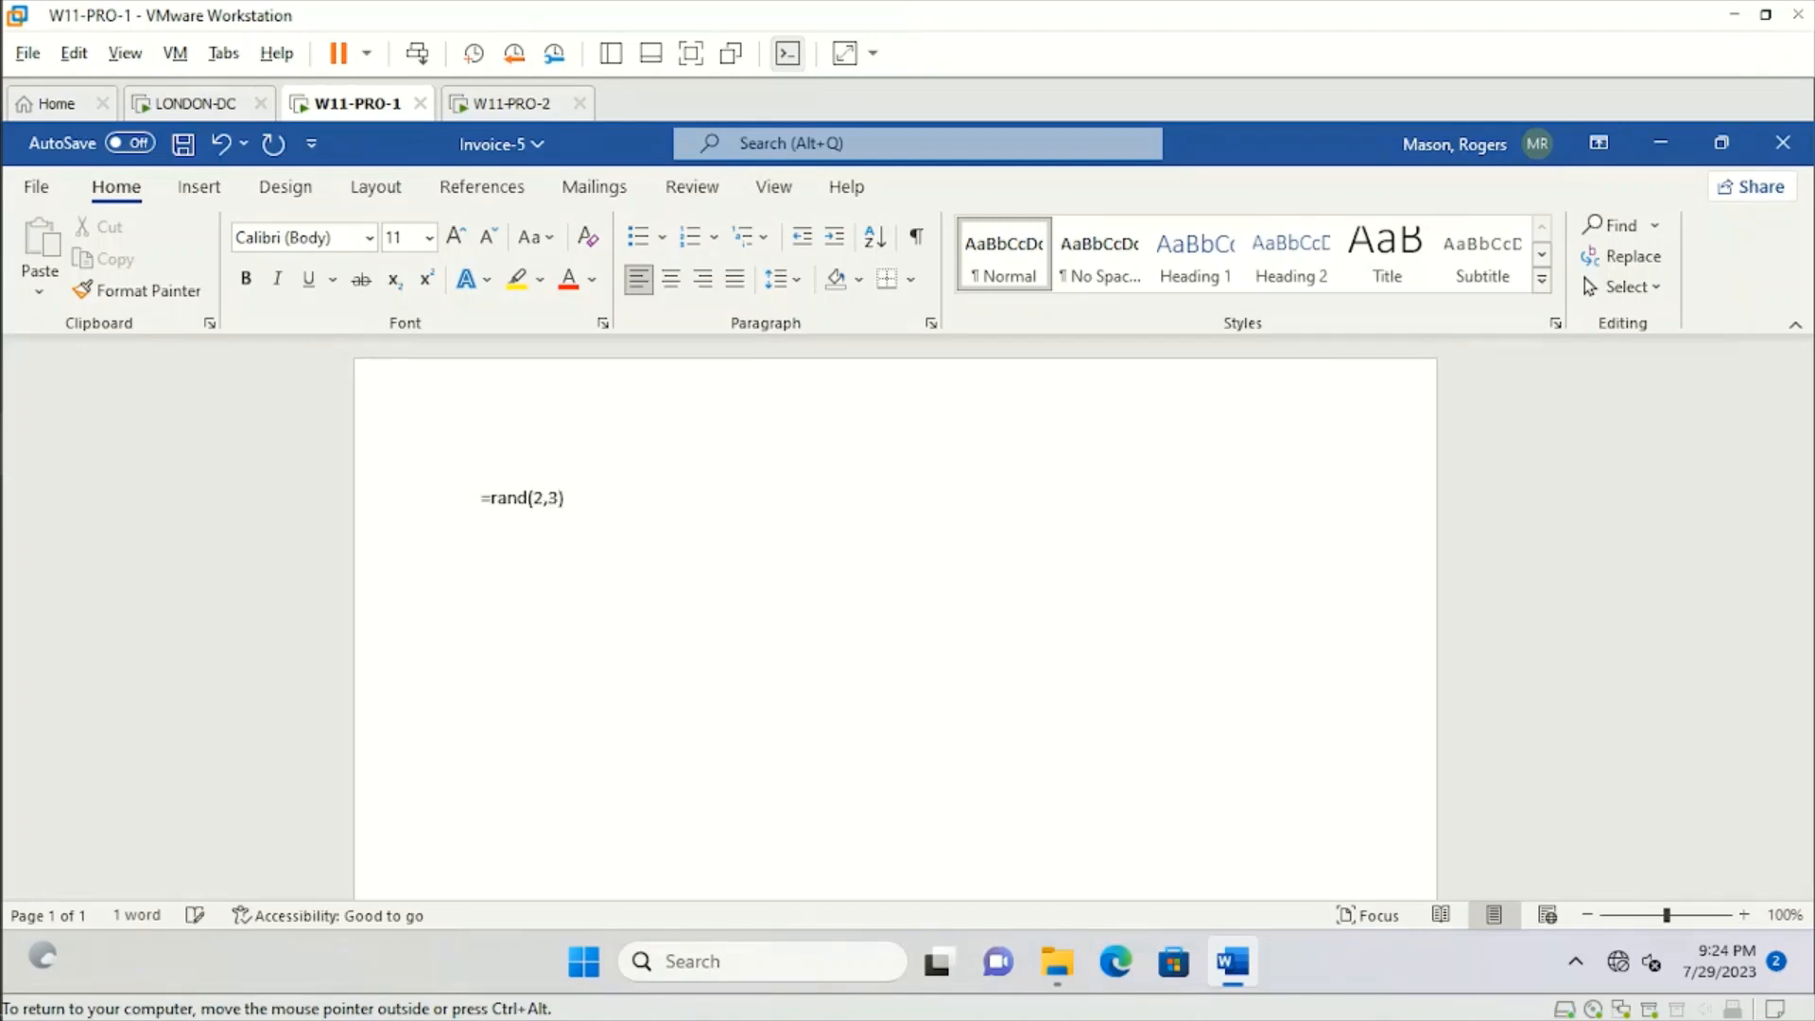
key("Return")
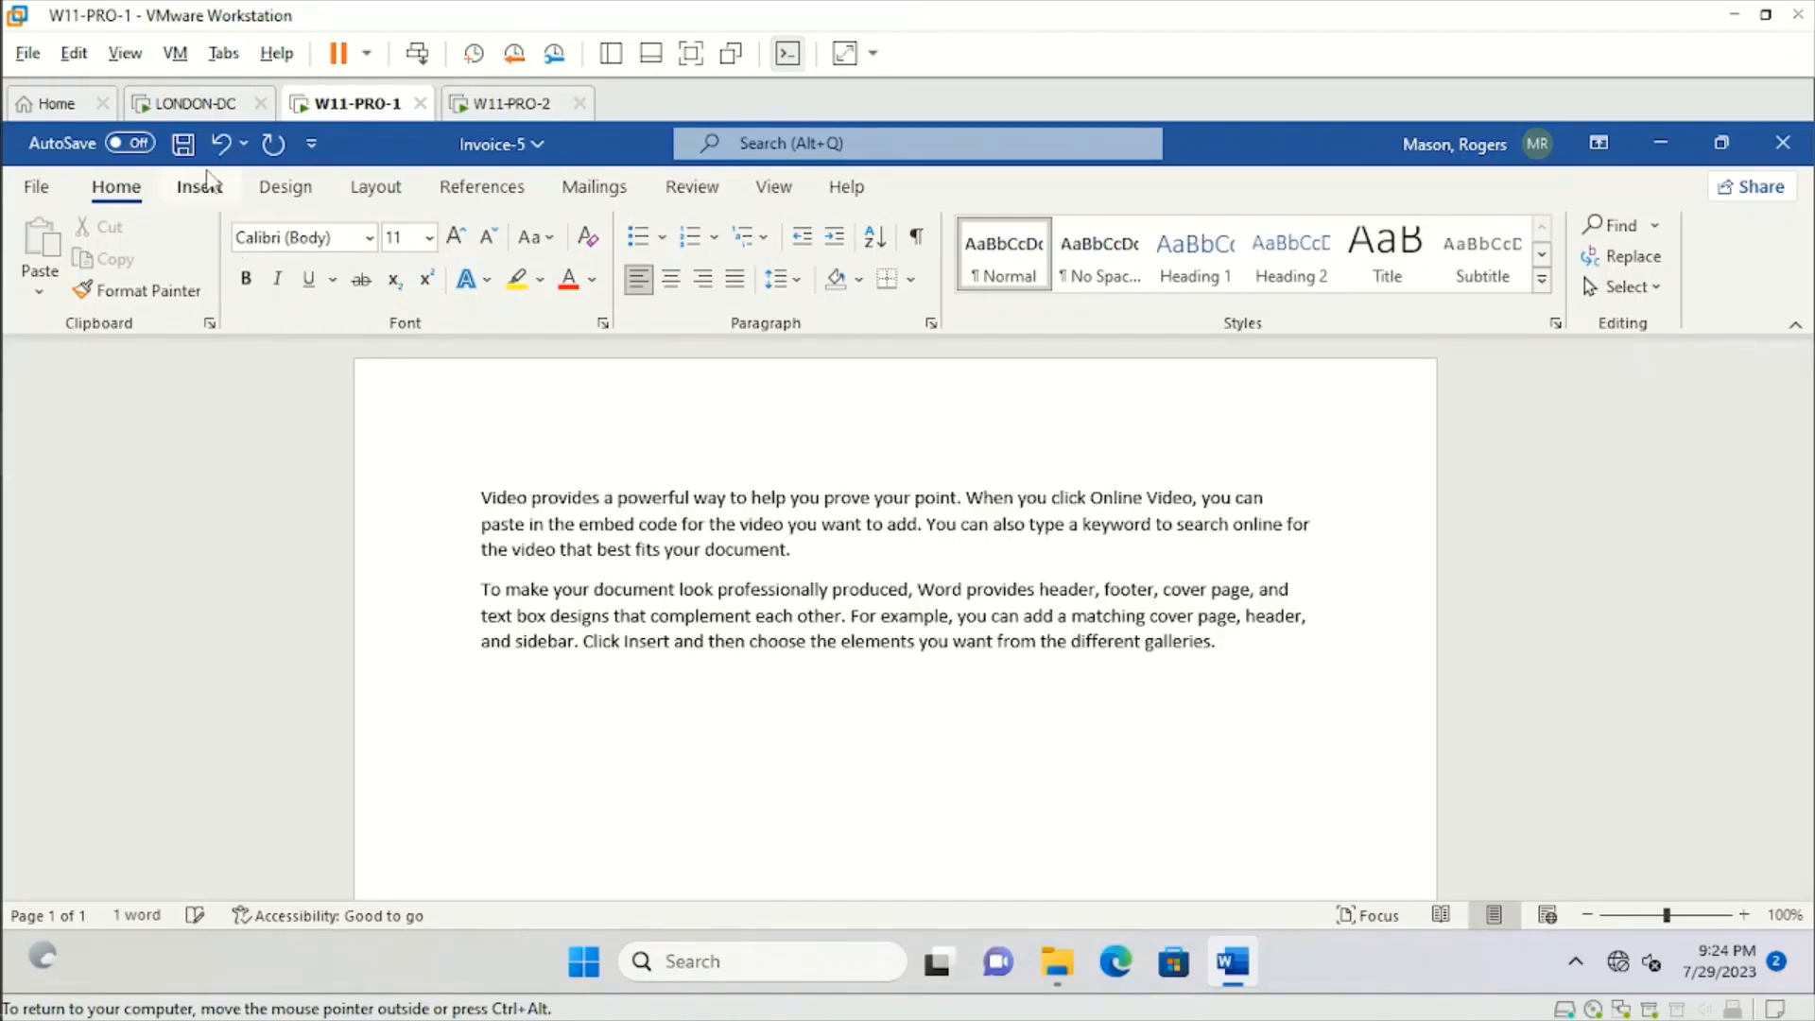
Save and close Invoice-5, and reopen it to check the saved text before closing it again.
left_click(183, 143)
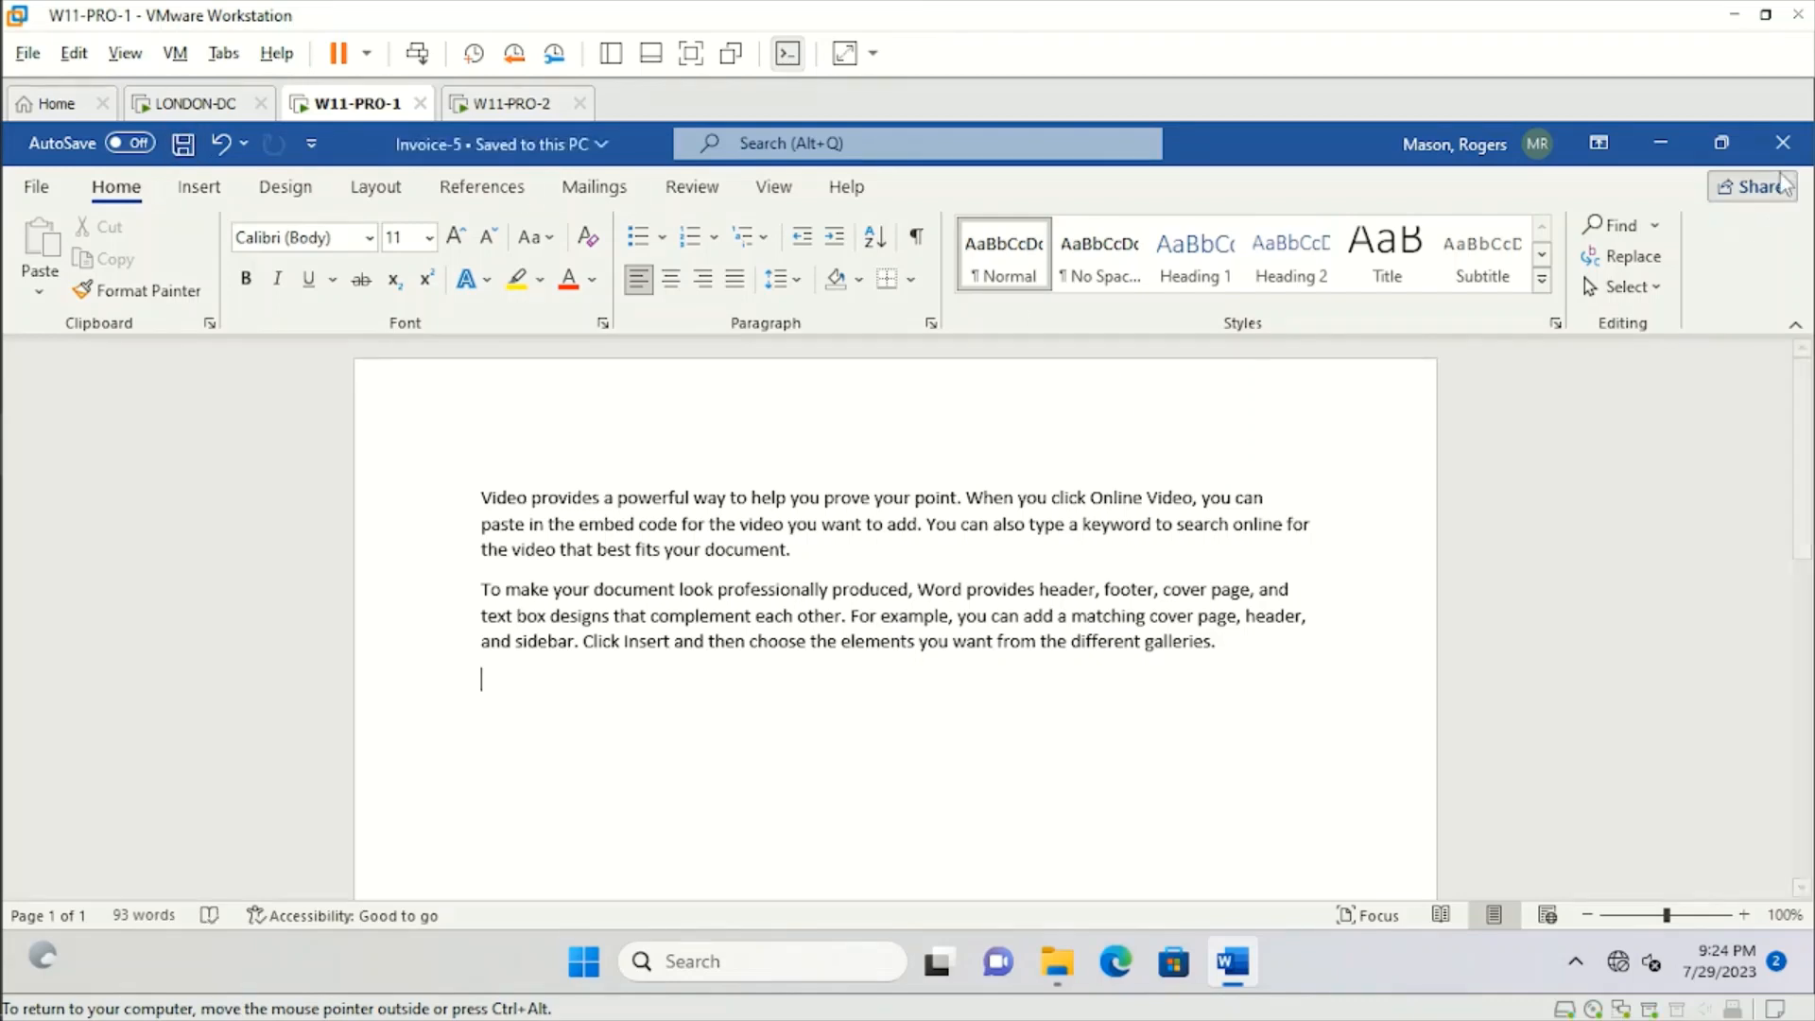
left_click(1783, 143)
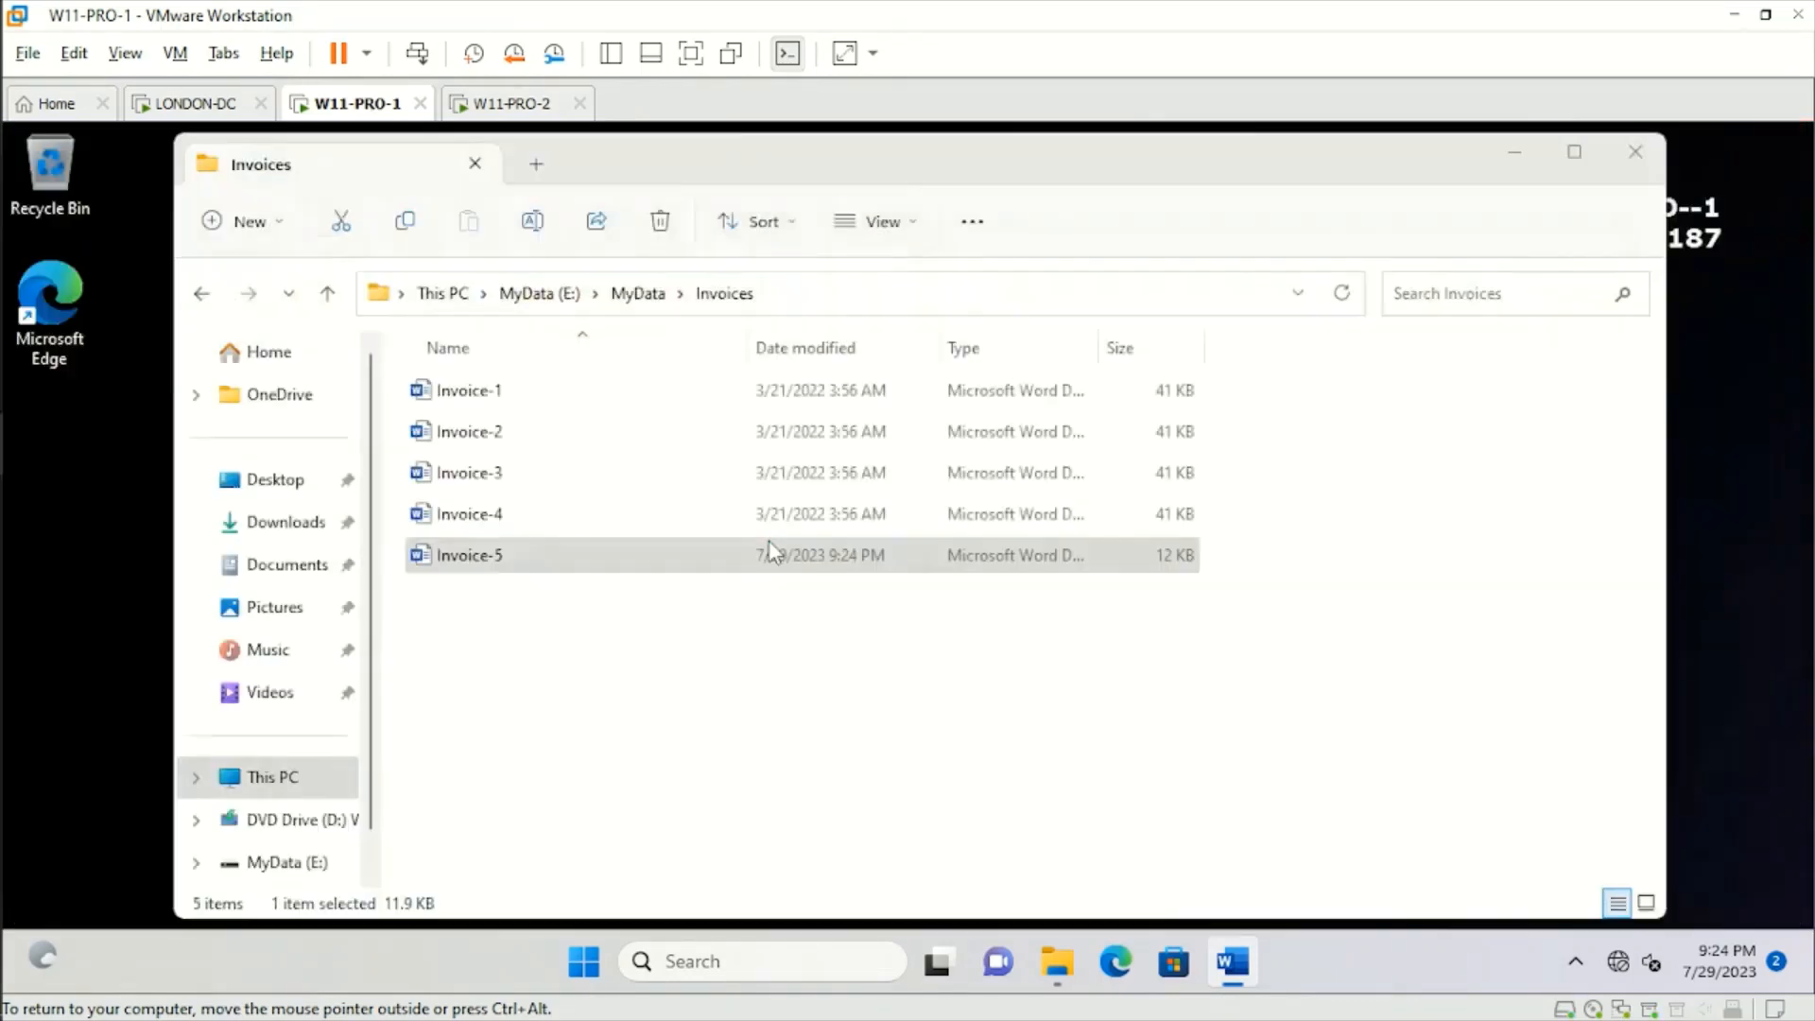
double_click(495, 560)
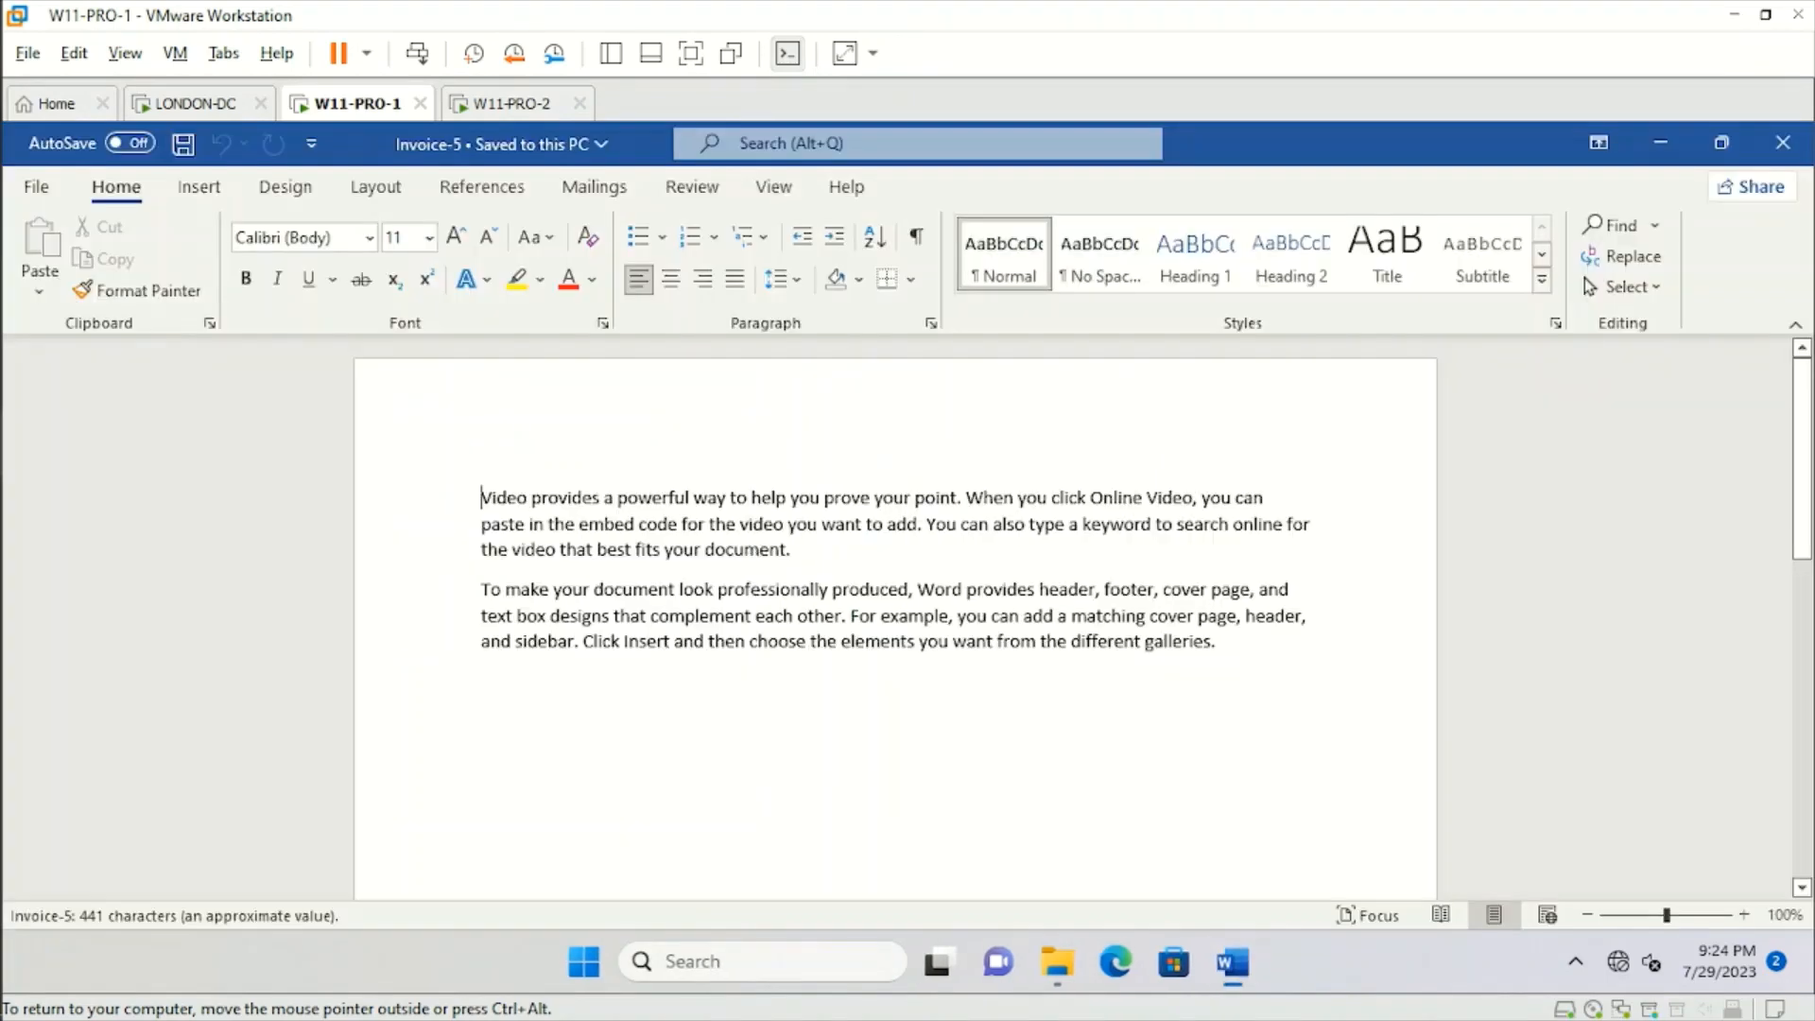
left_click(1784, 142)
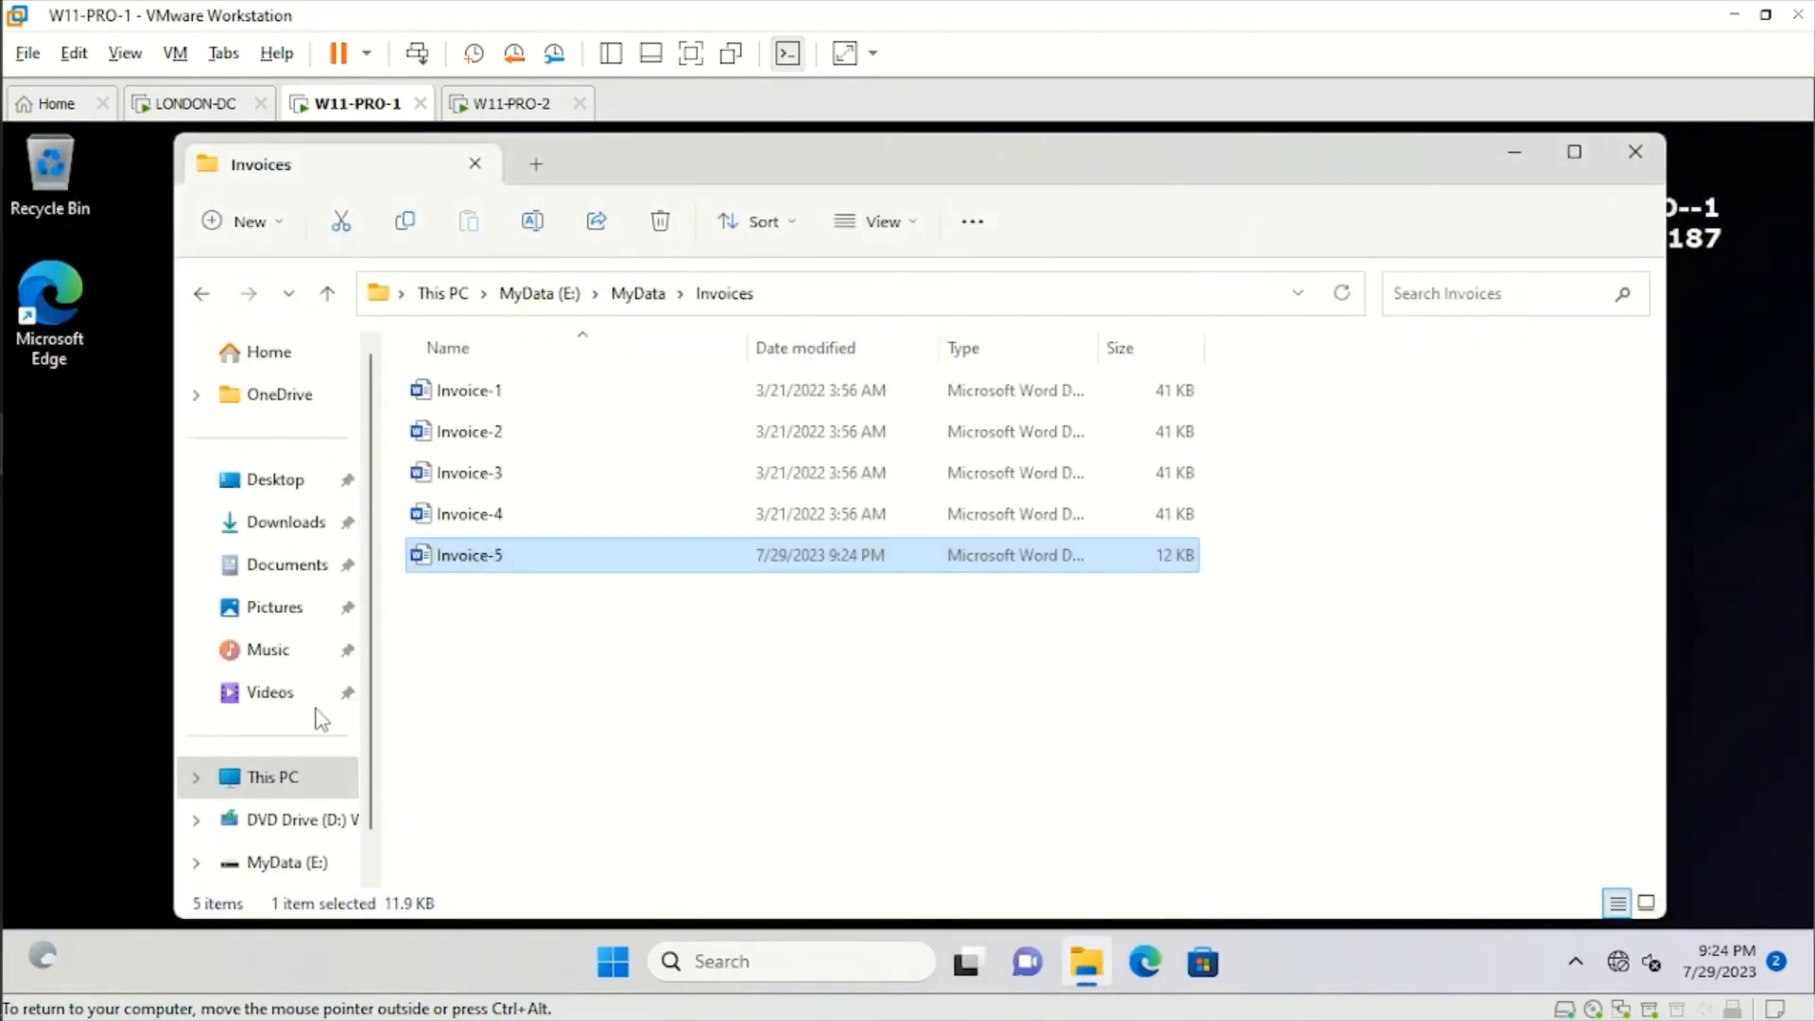
Eject the MyData (E:) drive from This PC, choosing to continue while the drive is in use.
left_click(292, 781)
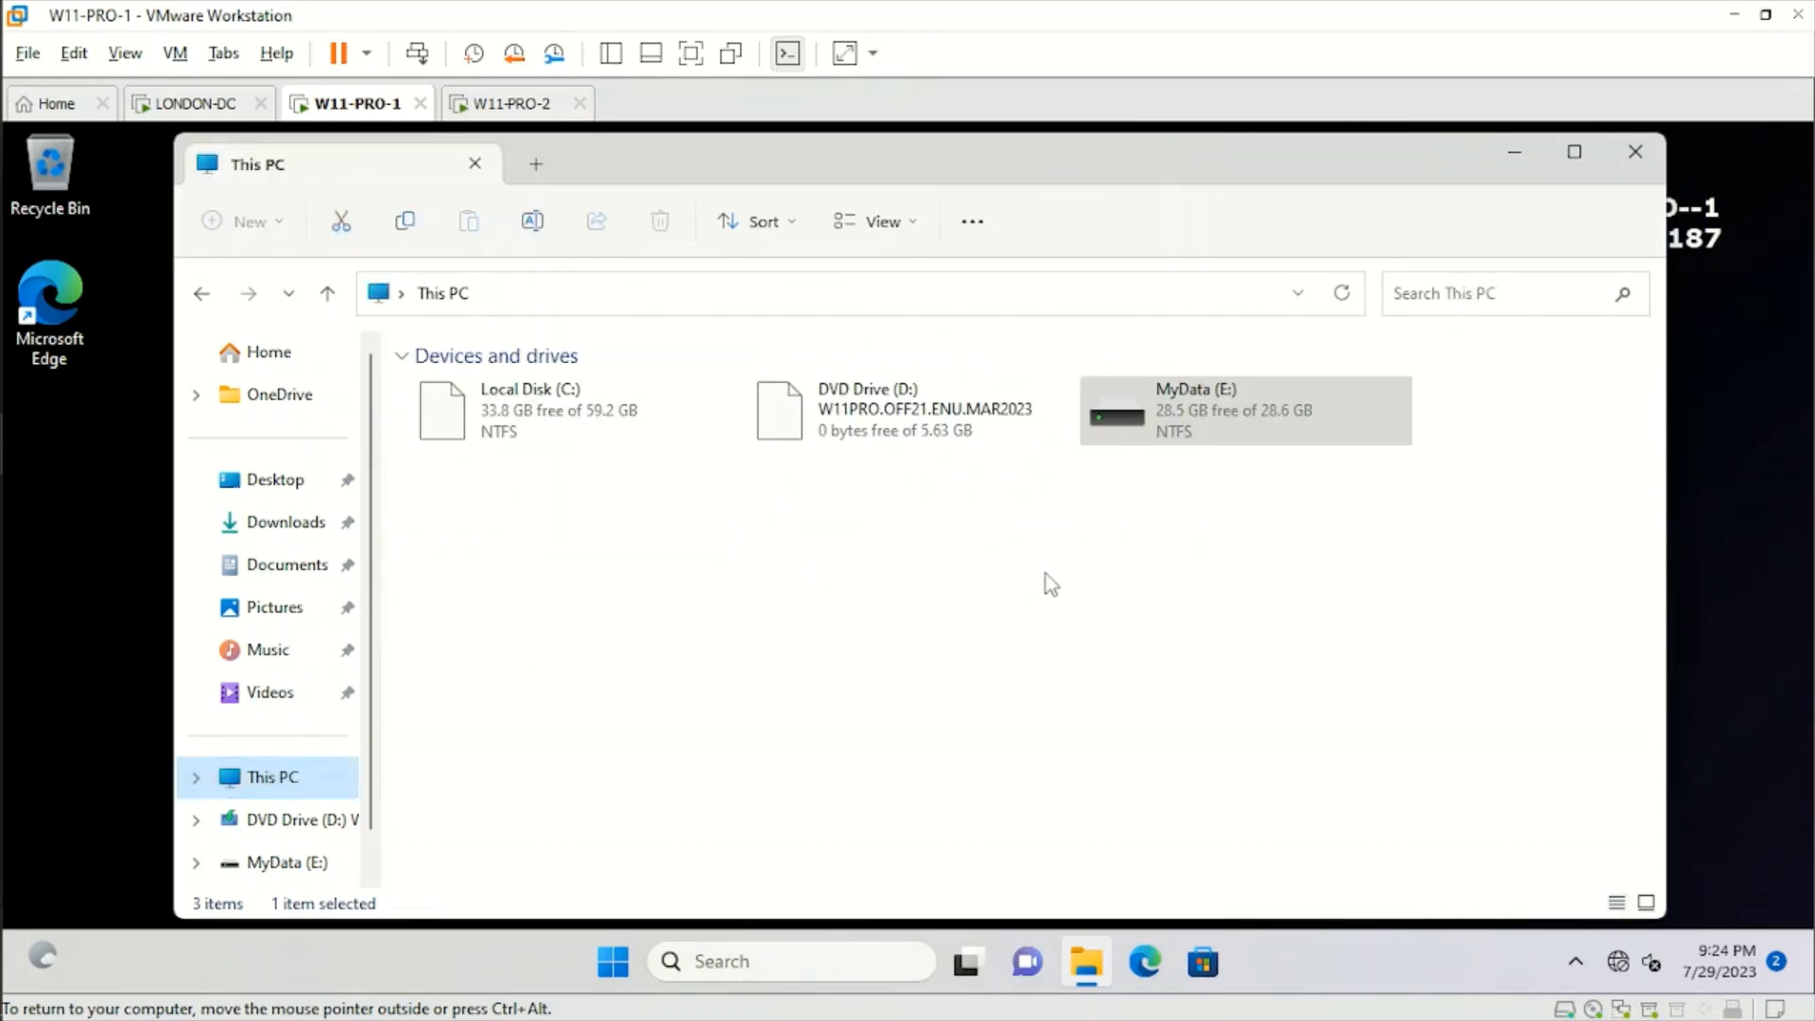
right_click(1159, 428)
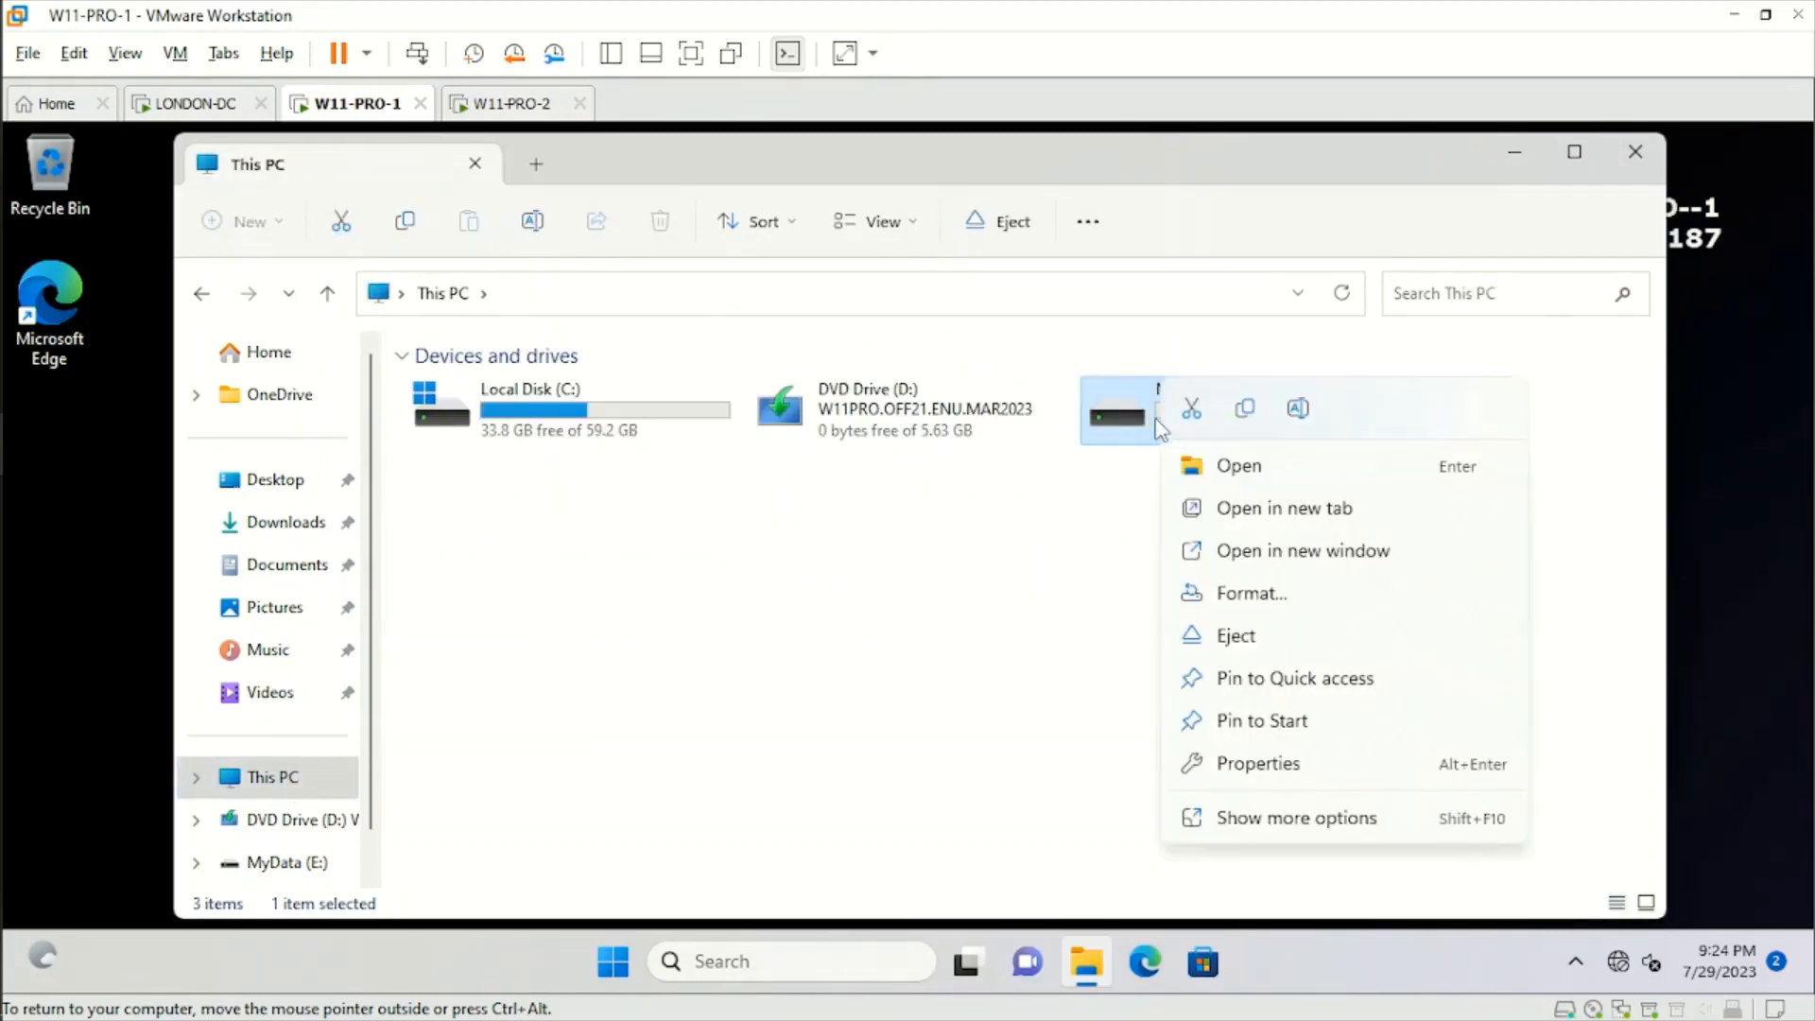
left_click(1260, 643)
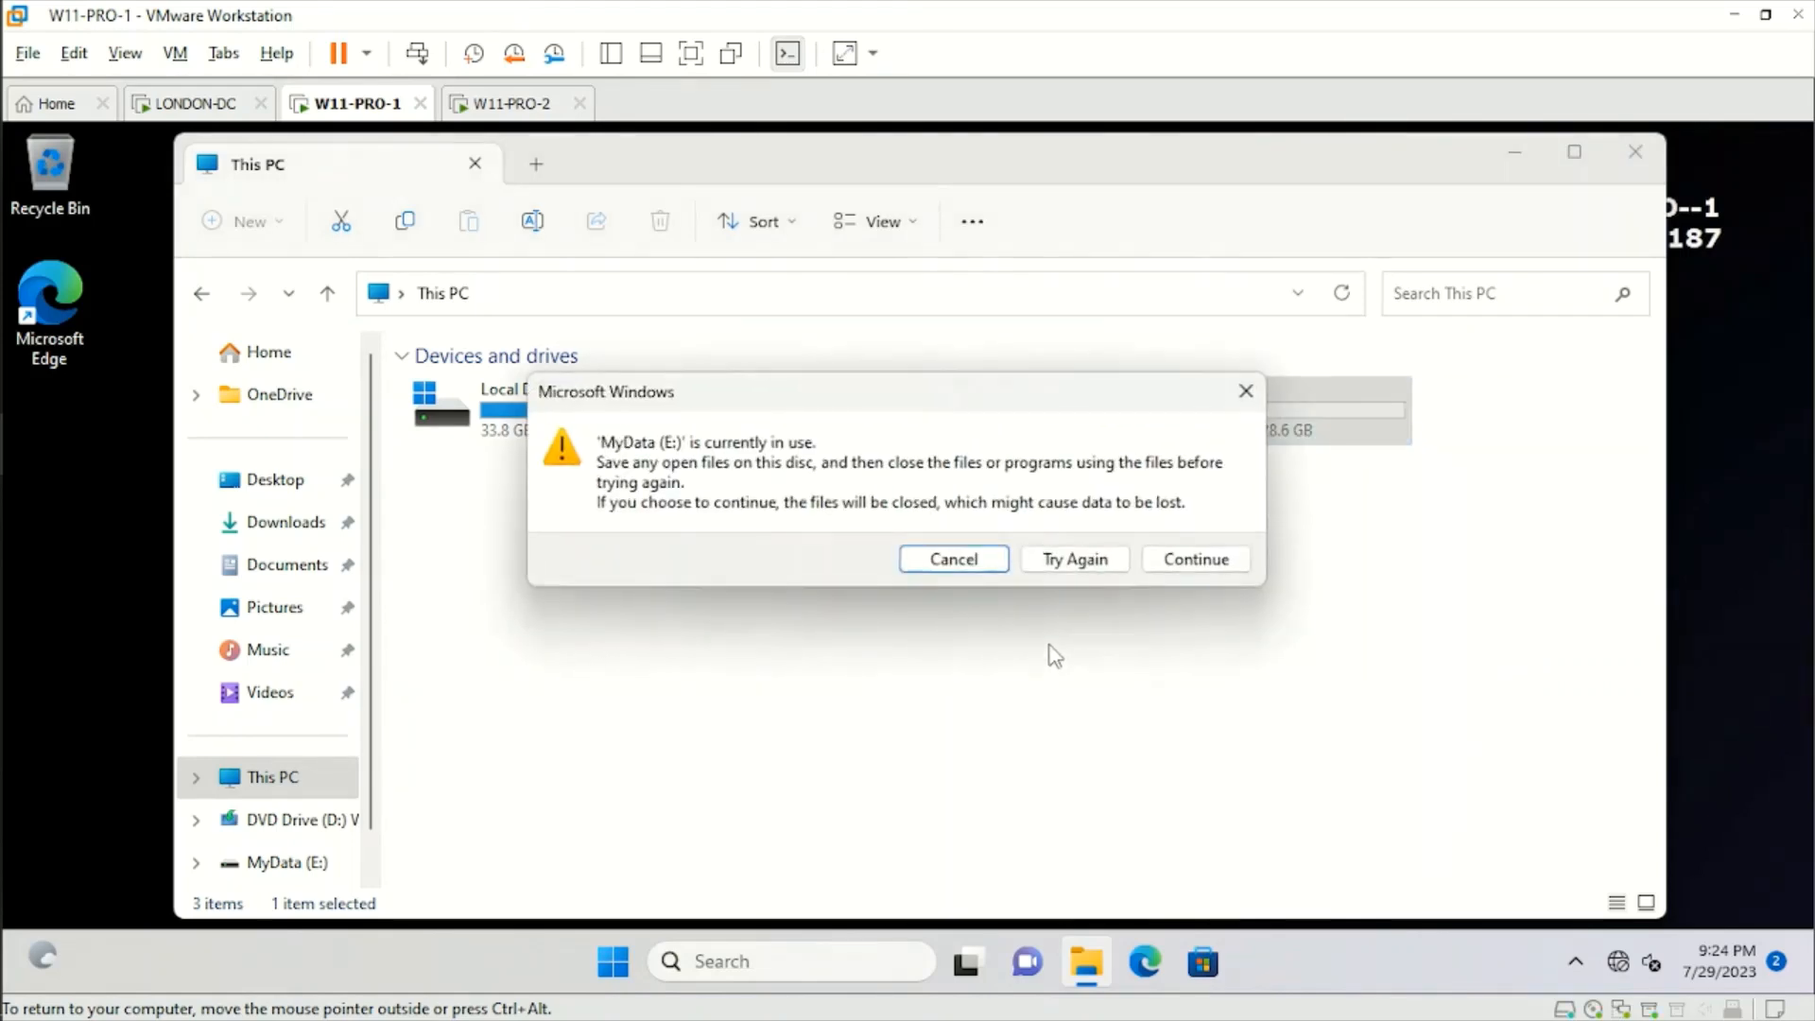
left_click(1186, 562)
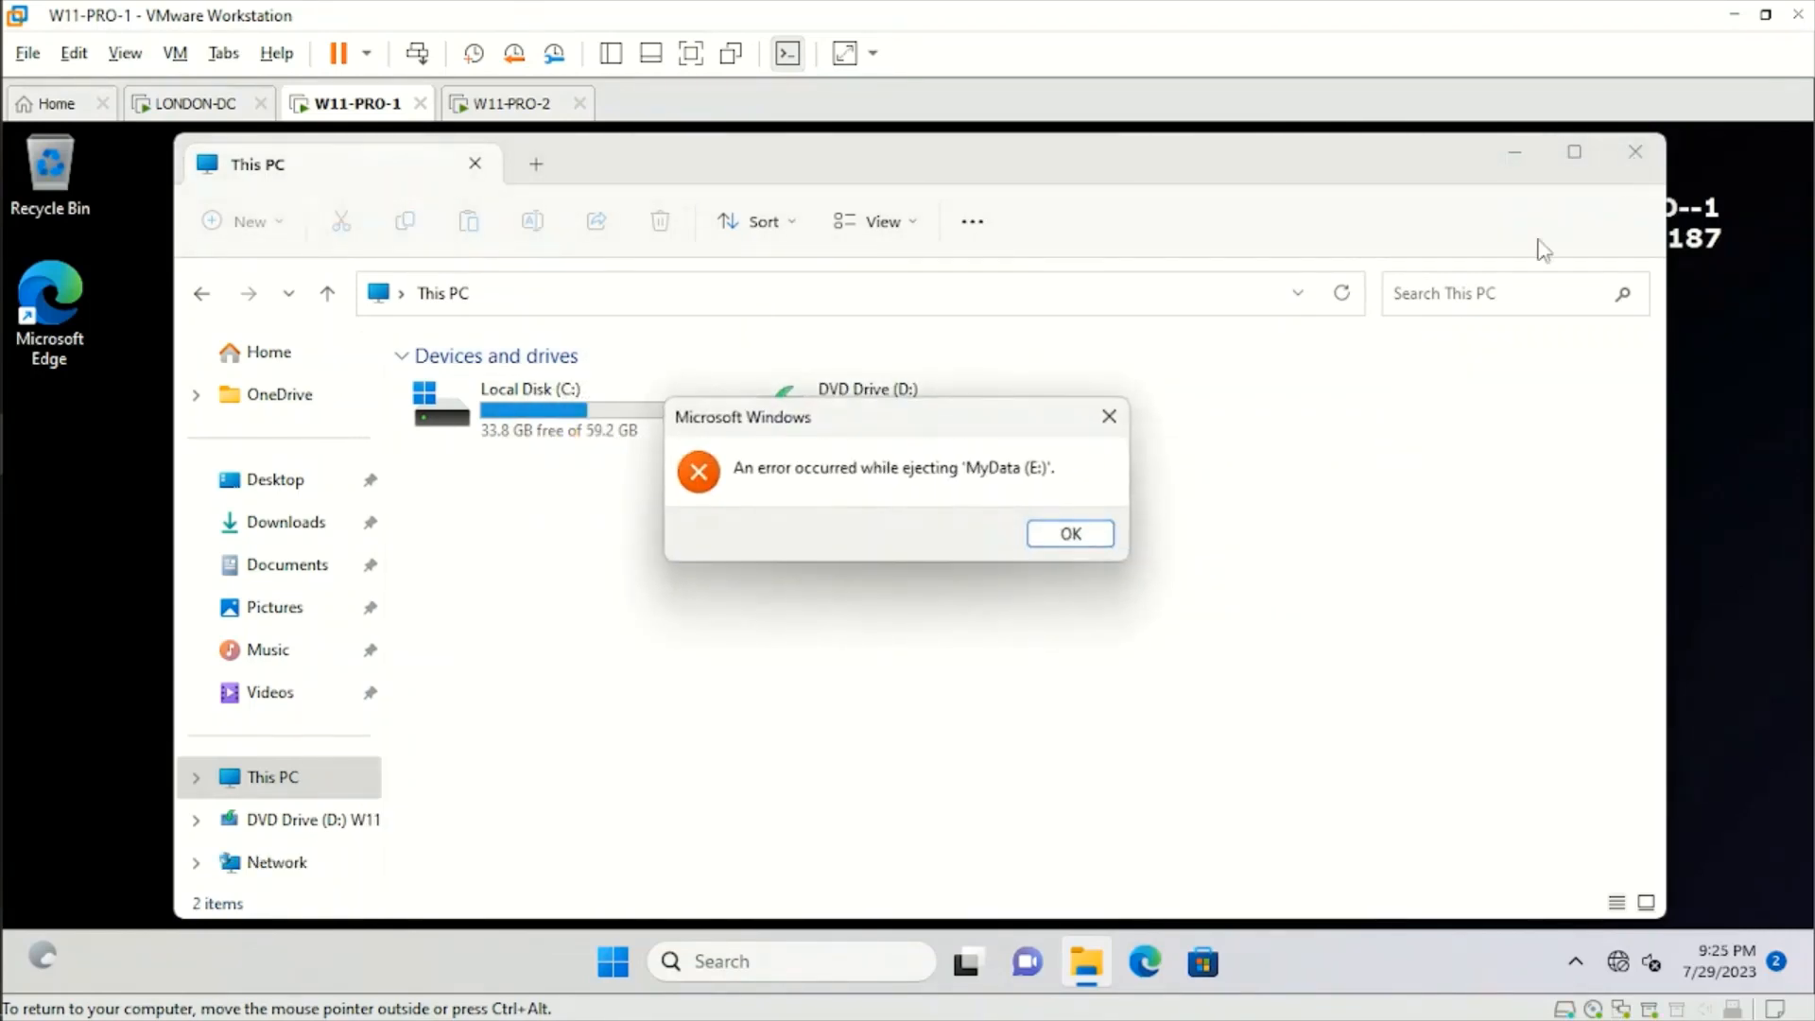
Dismiss the eject error, close File Explorer on W11-PRO-1, and switch to Group Policy Management on LONDON-DC.
left_click(1078, 539)
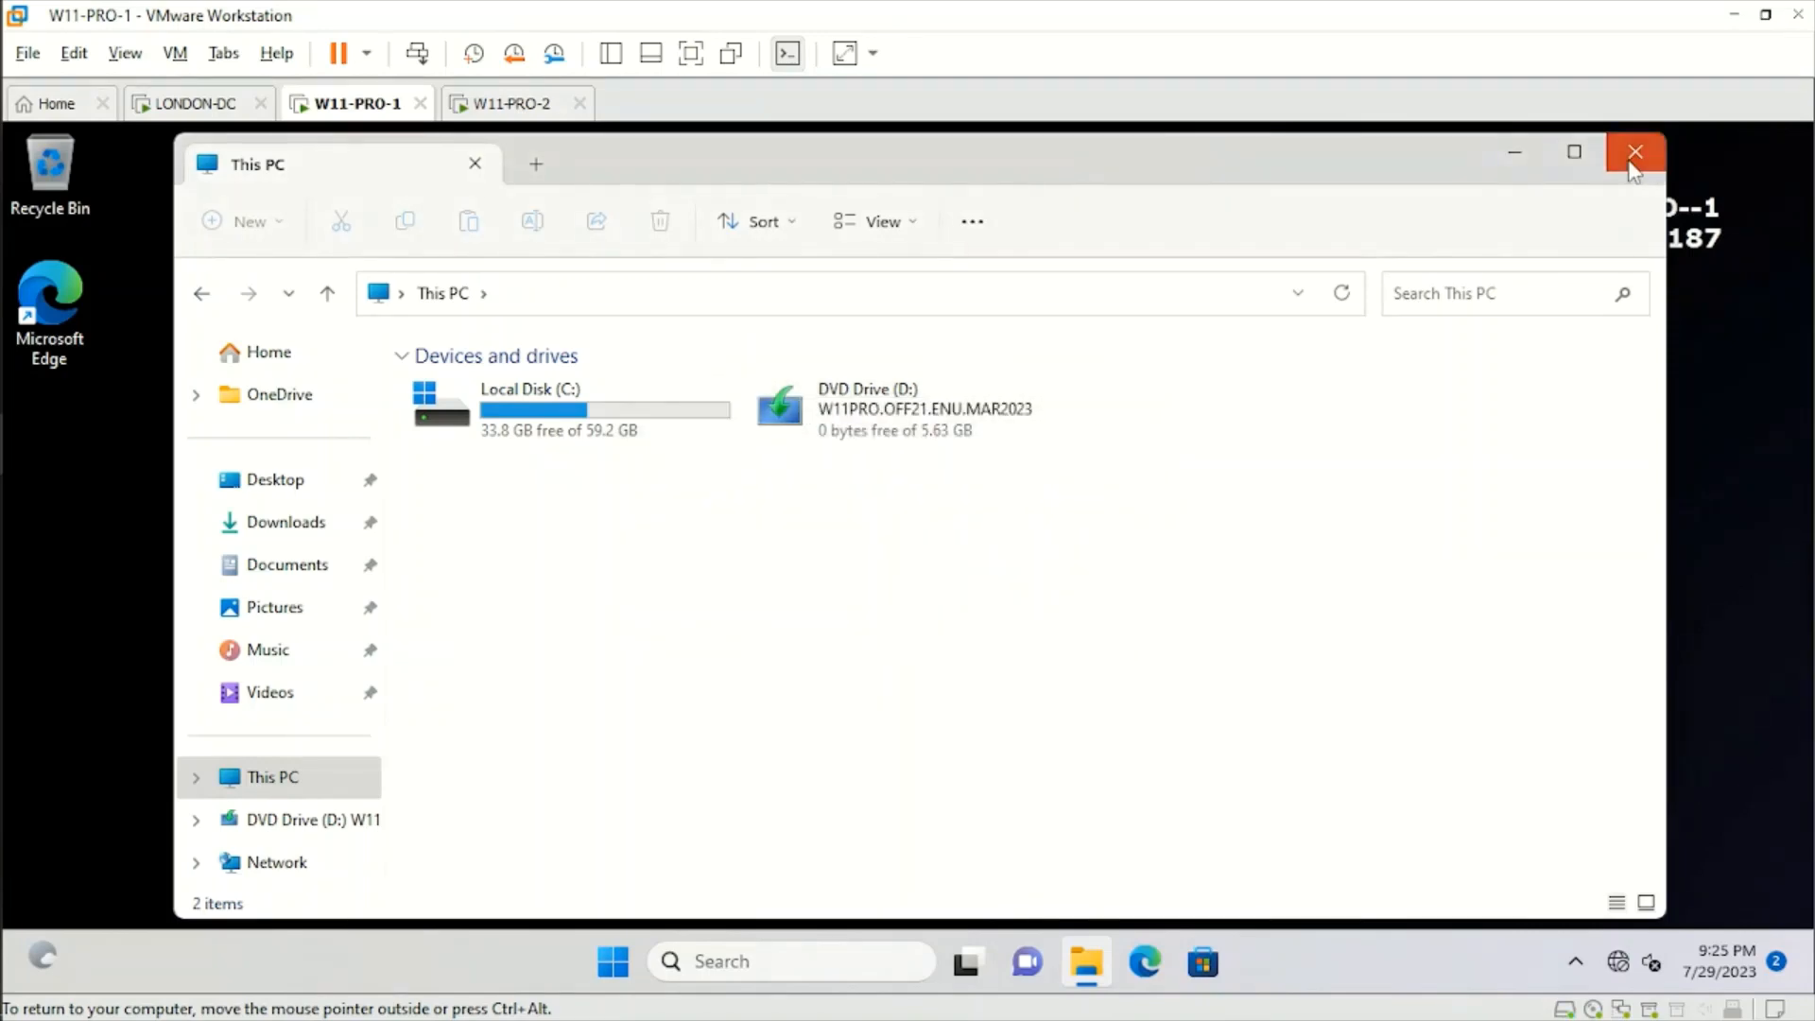
left_click(1634, 155)
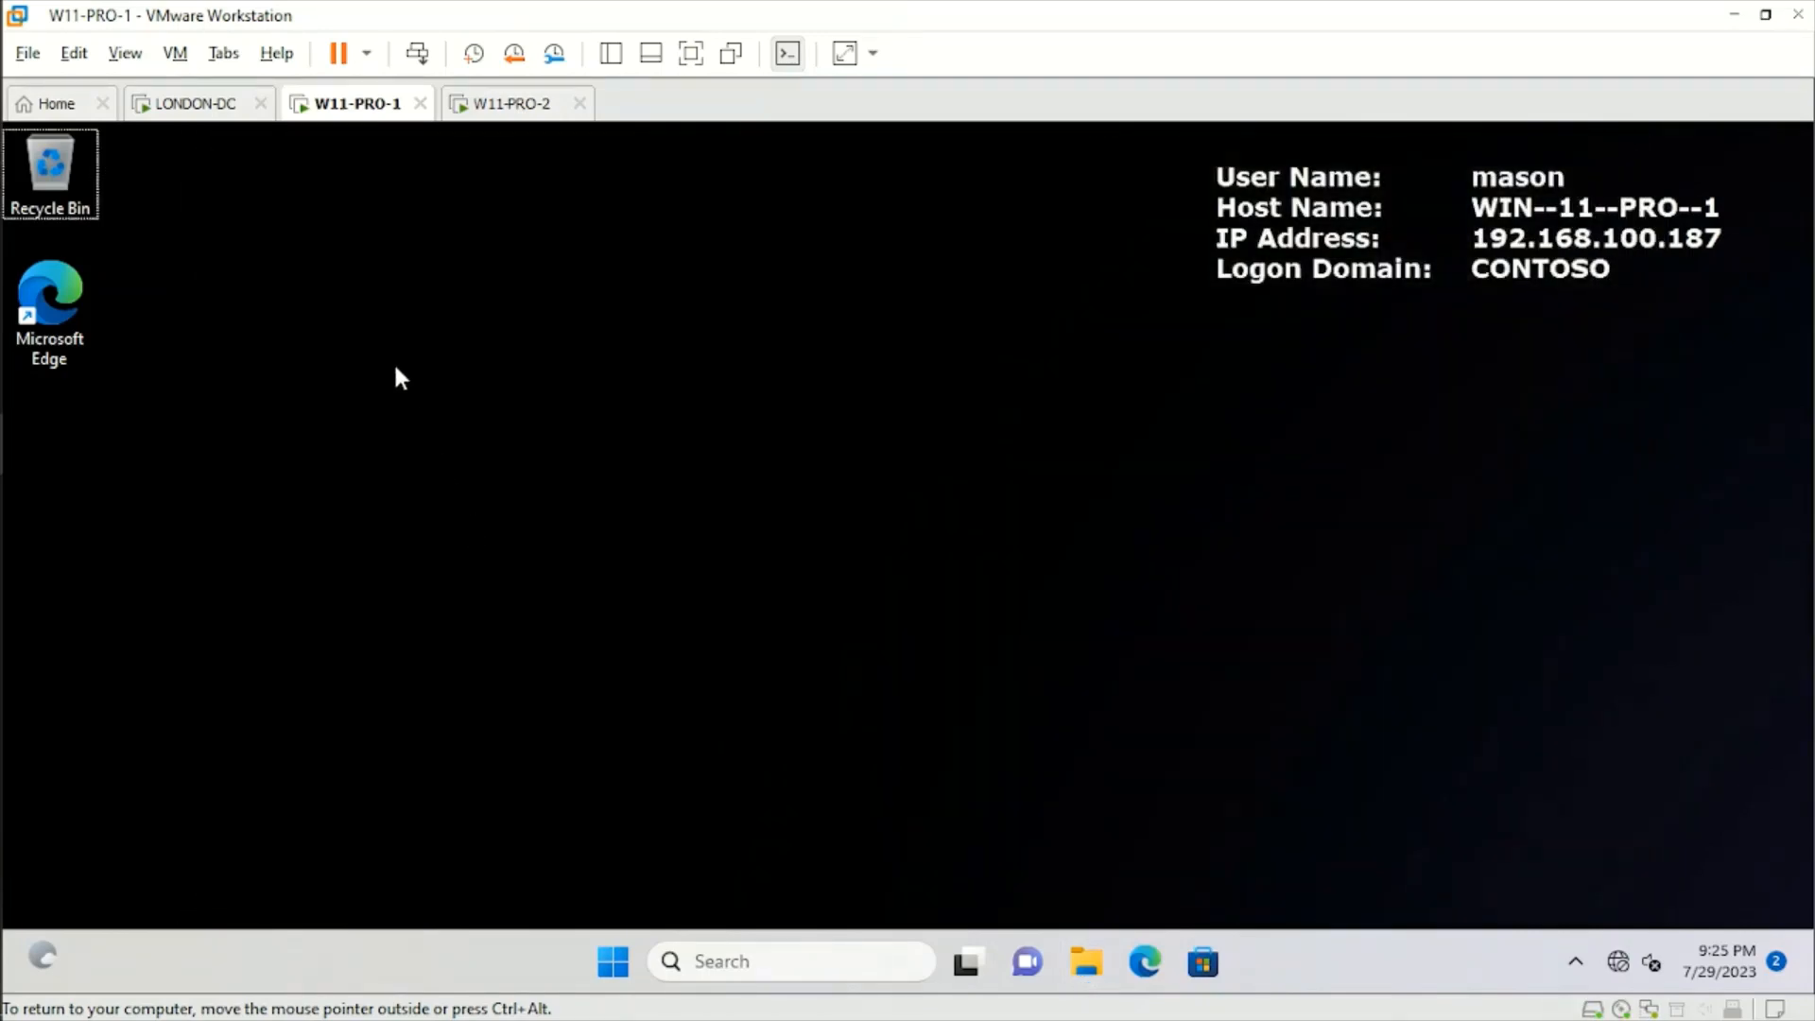
left_click(194, 108)
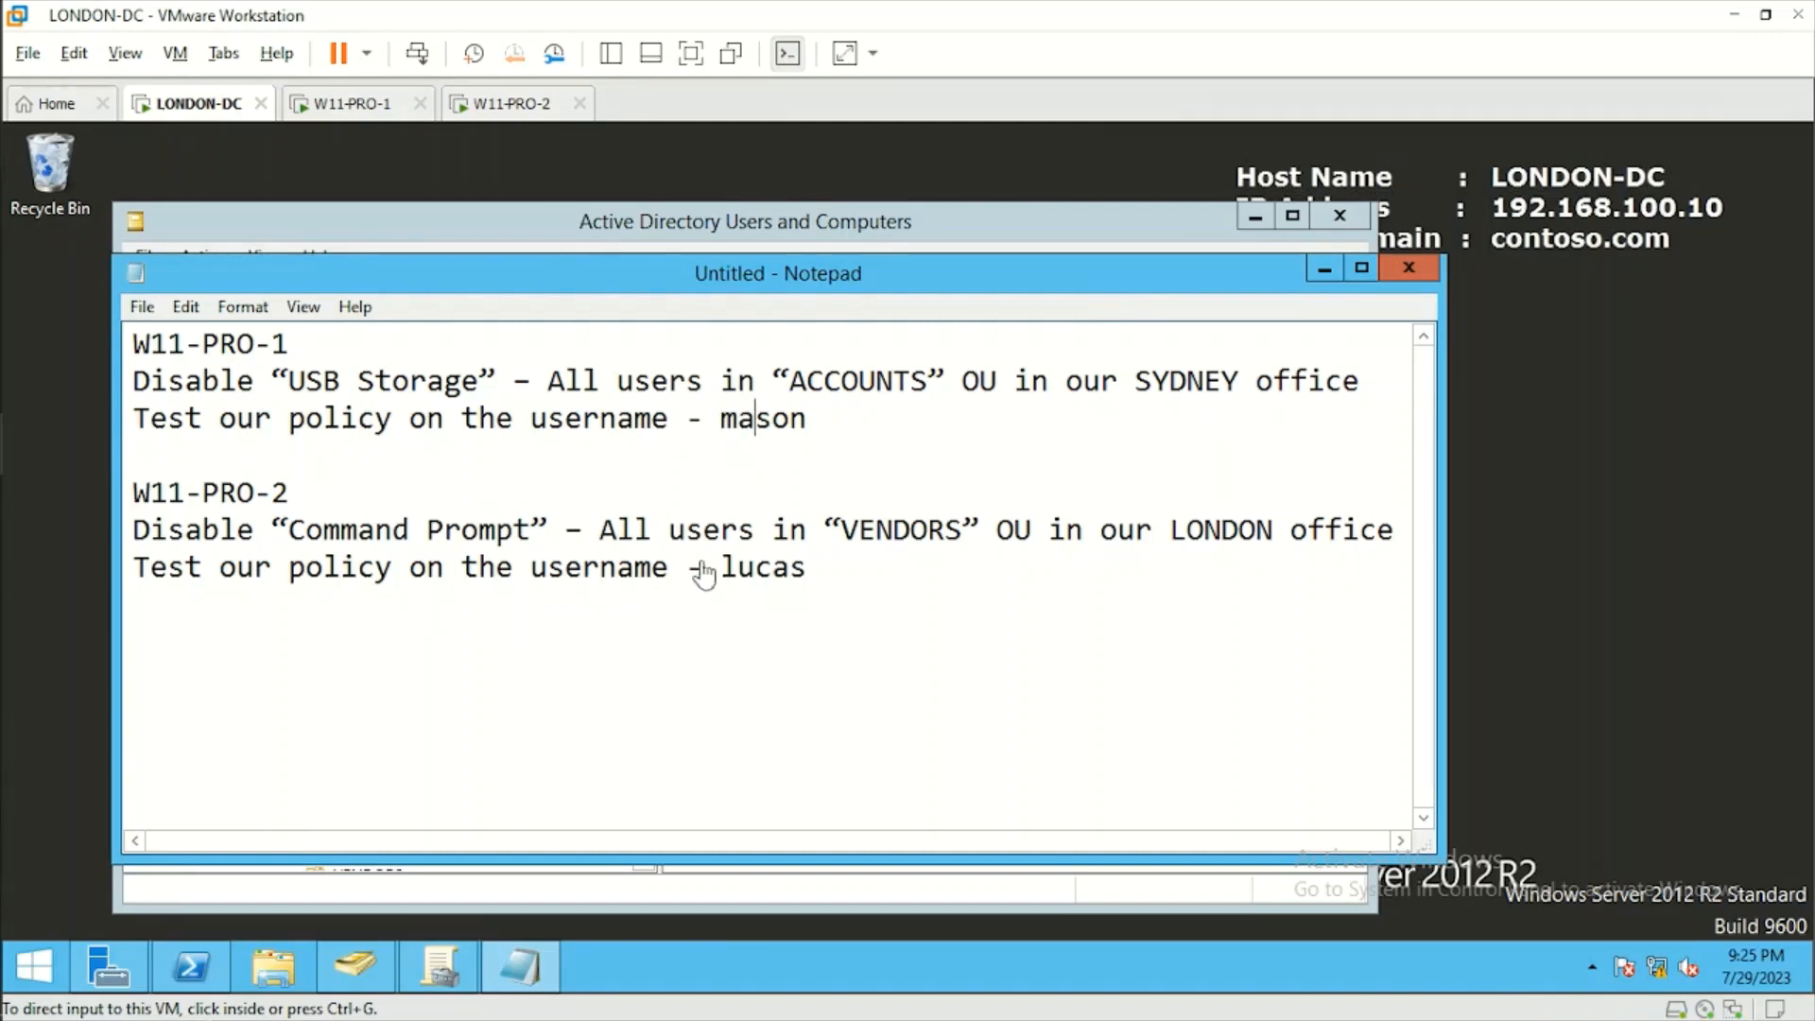
left_click(359, 963)
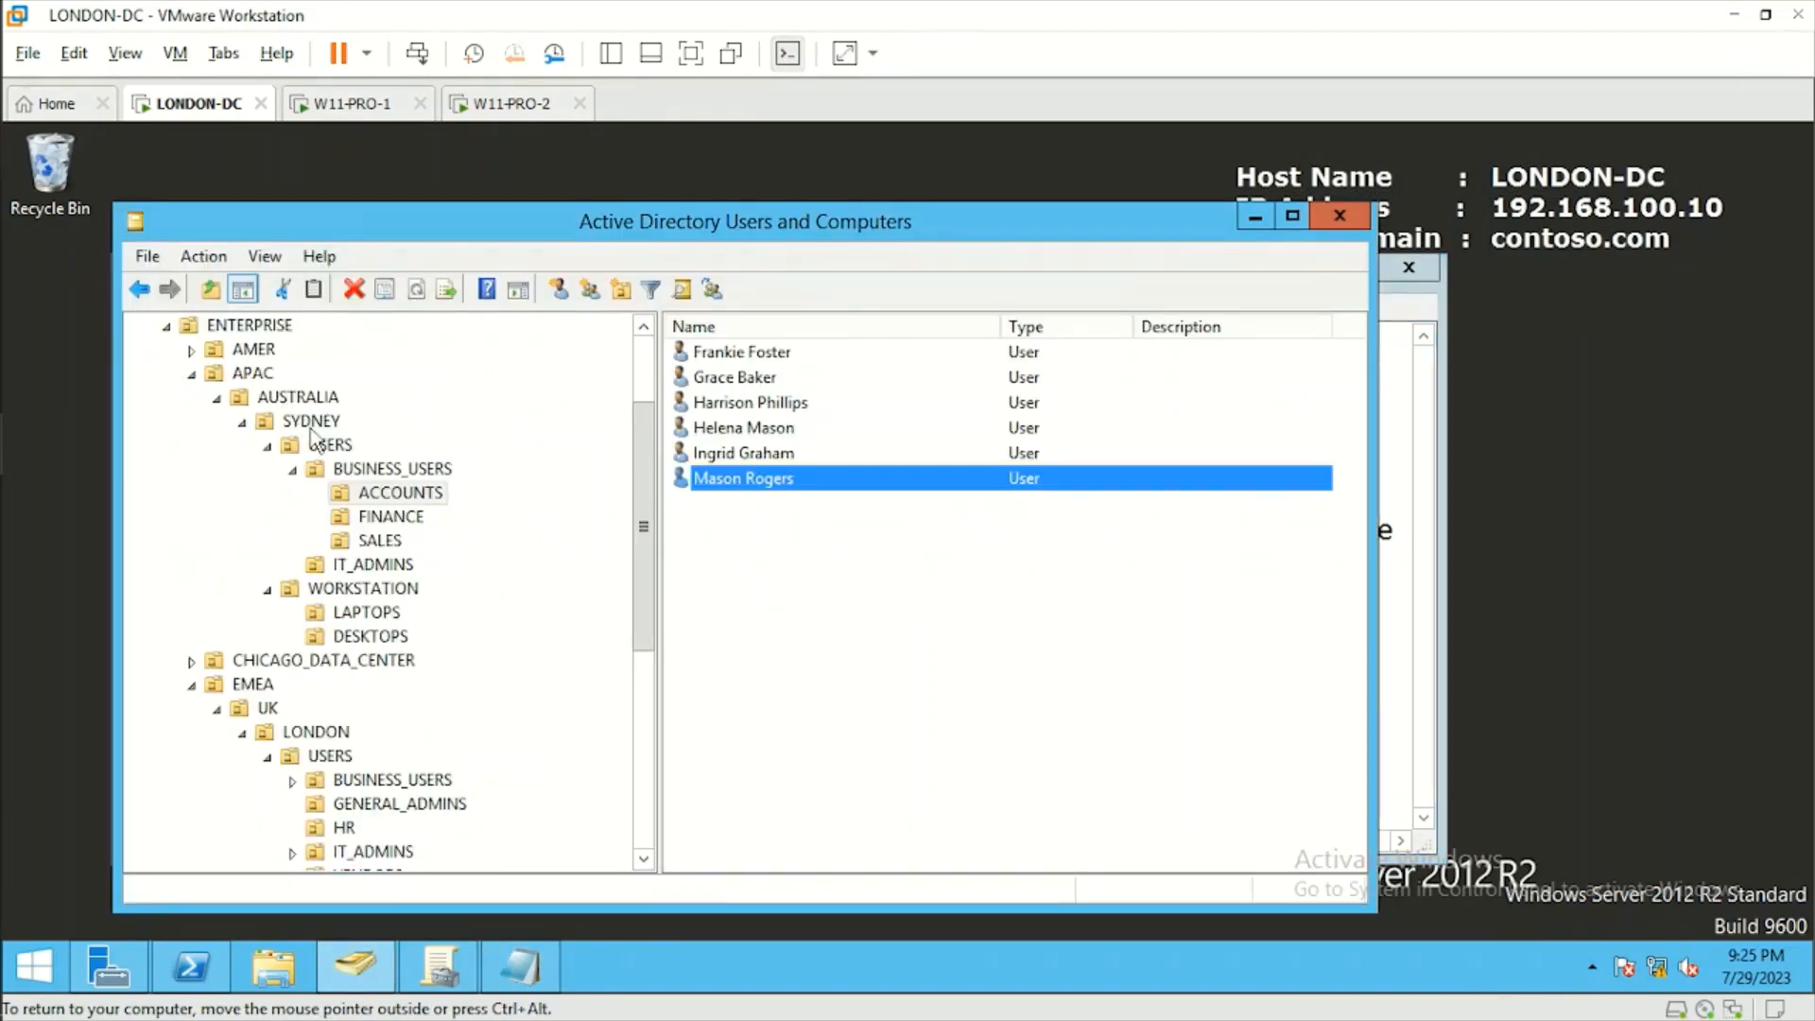
left_click(439, 966)
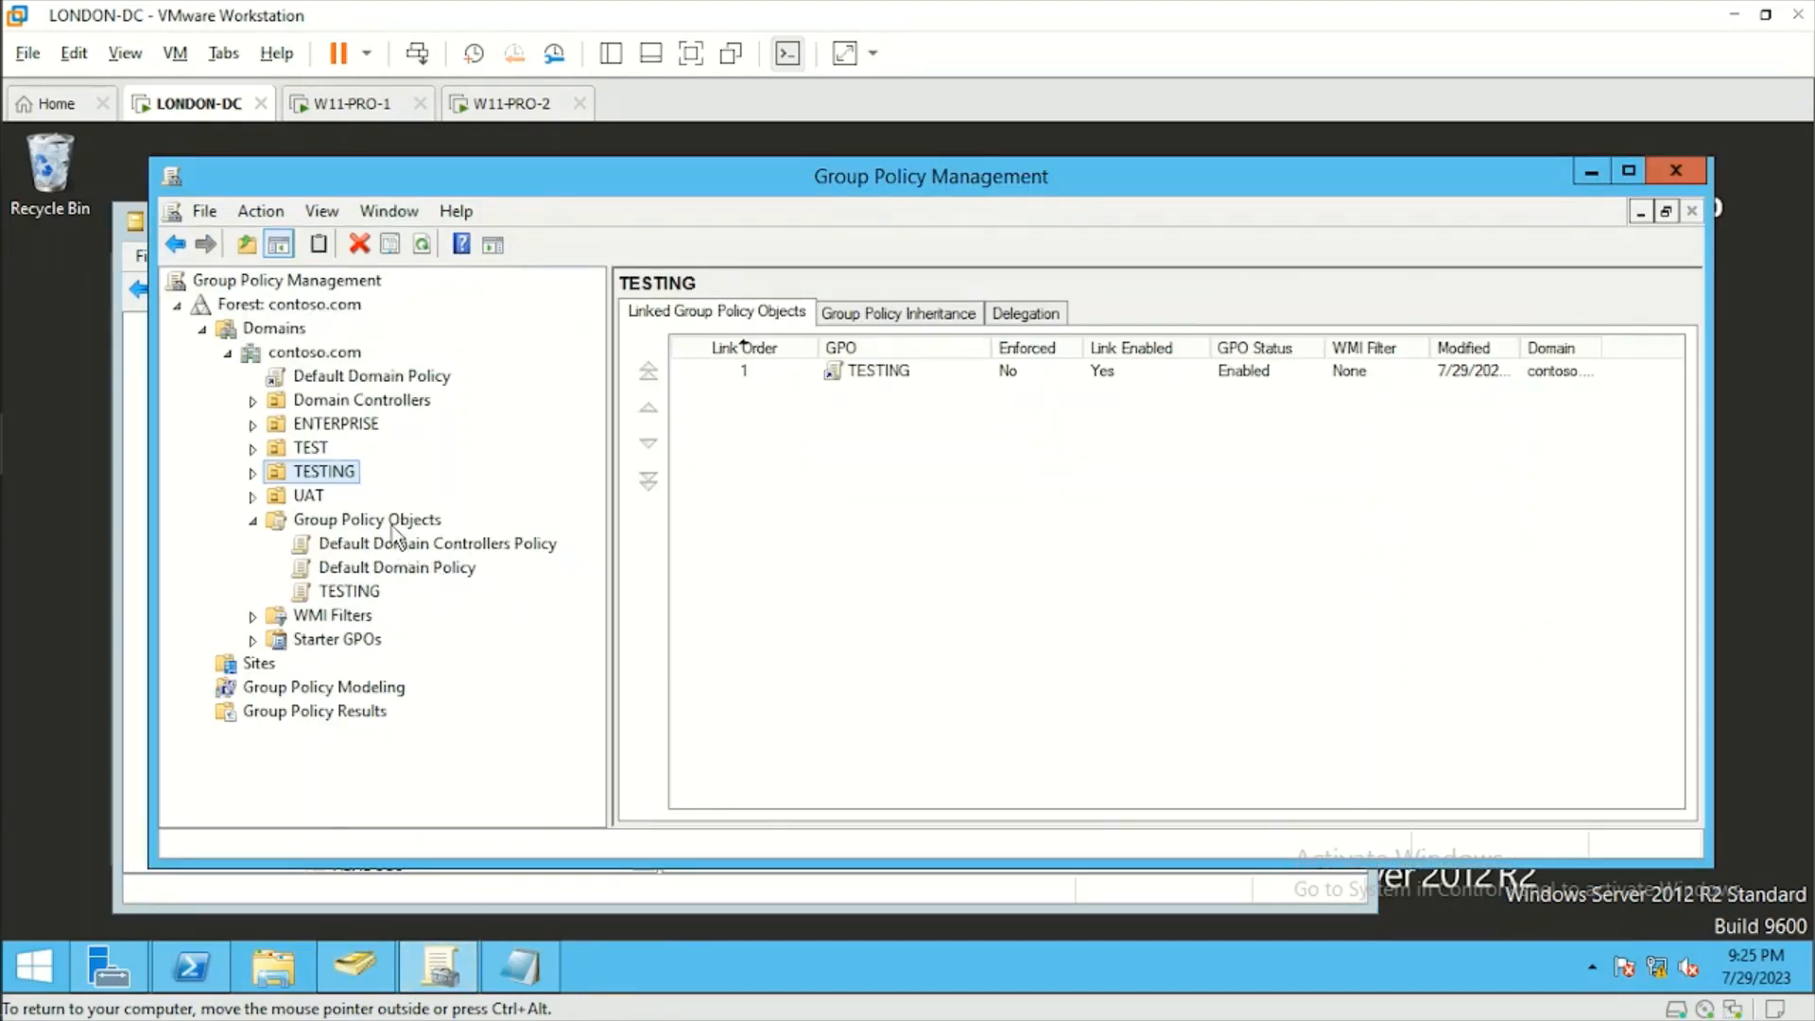
Create a new GPO named Disable USB under Group Policy Objects in contoso.com, with no source starter GPO.
right_click(396, 535)
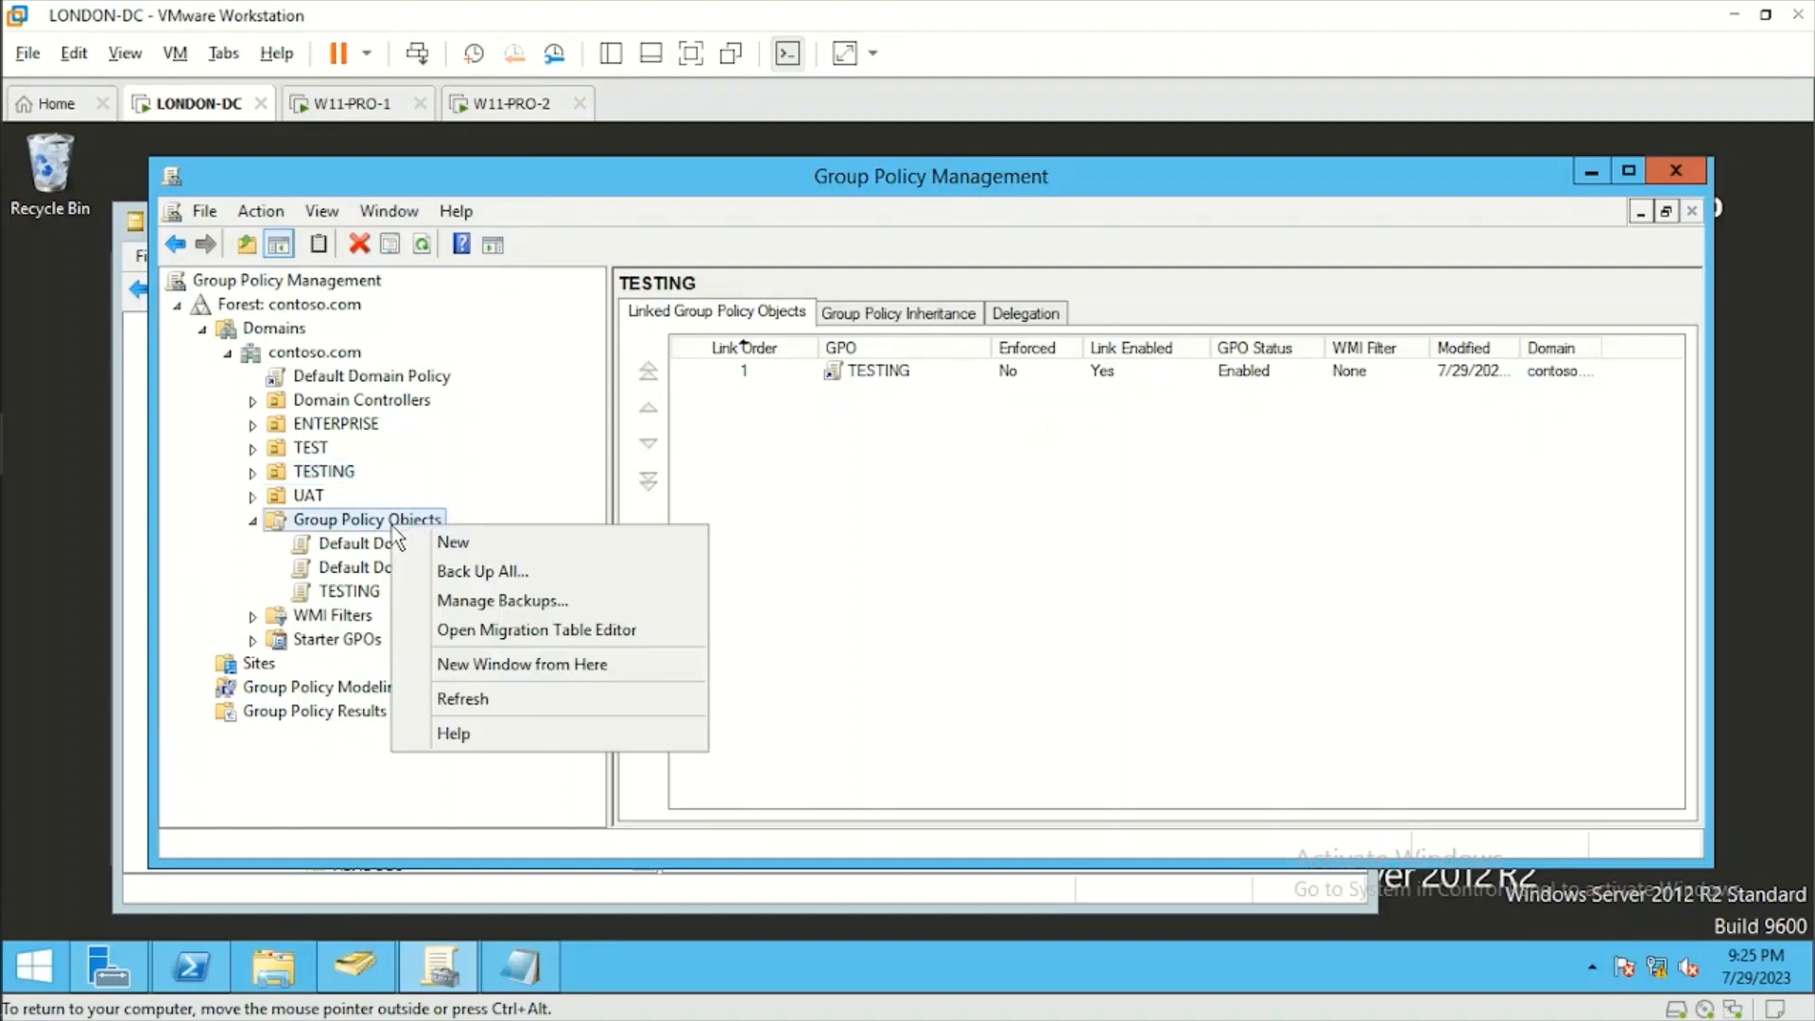
left_click(454, 544)
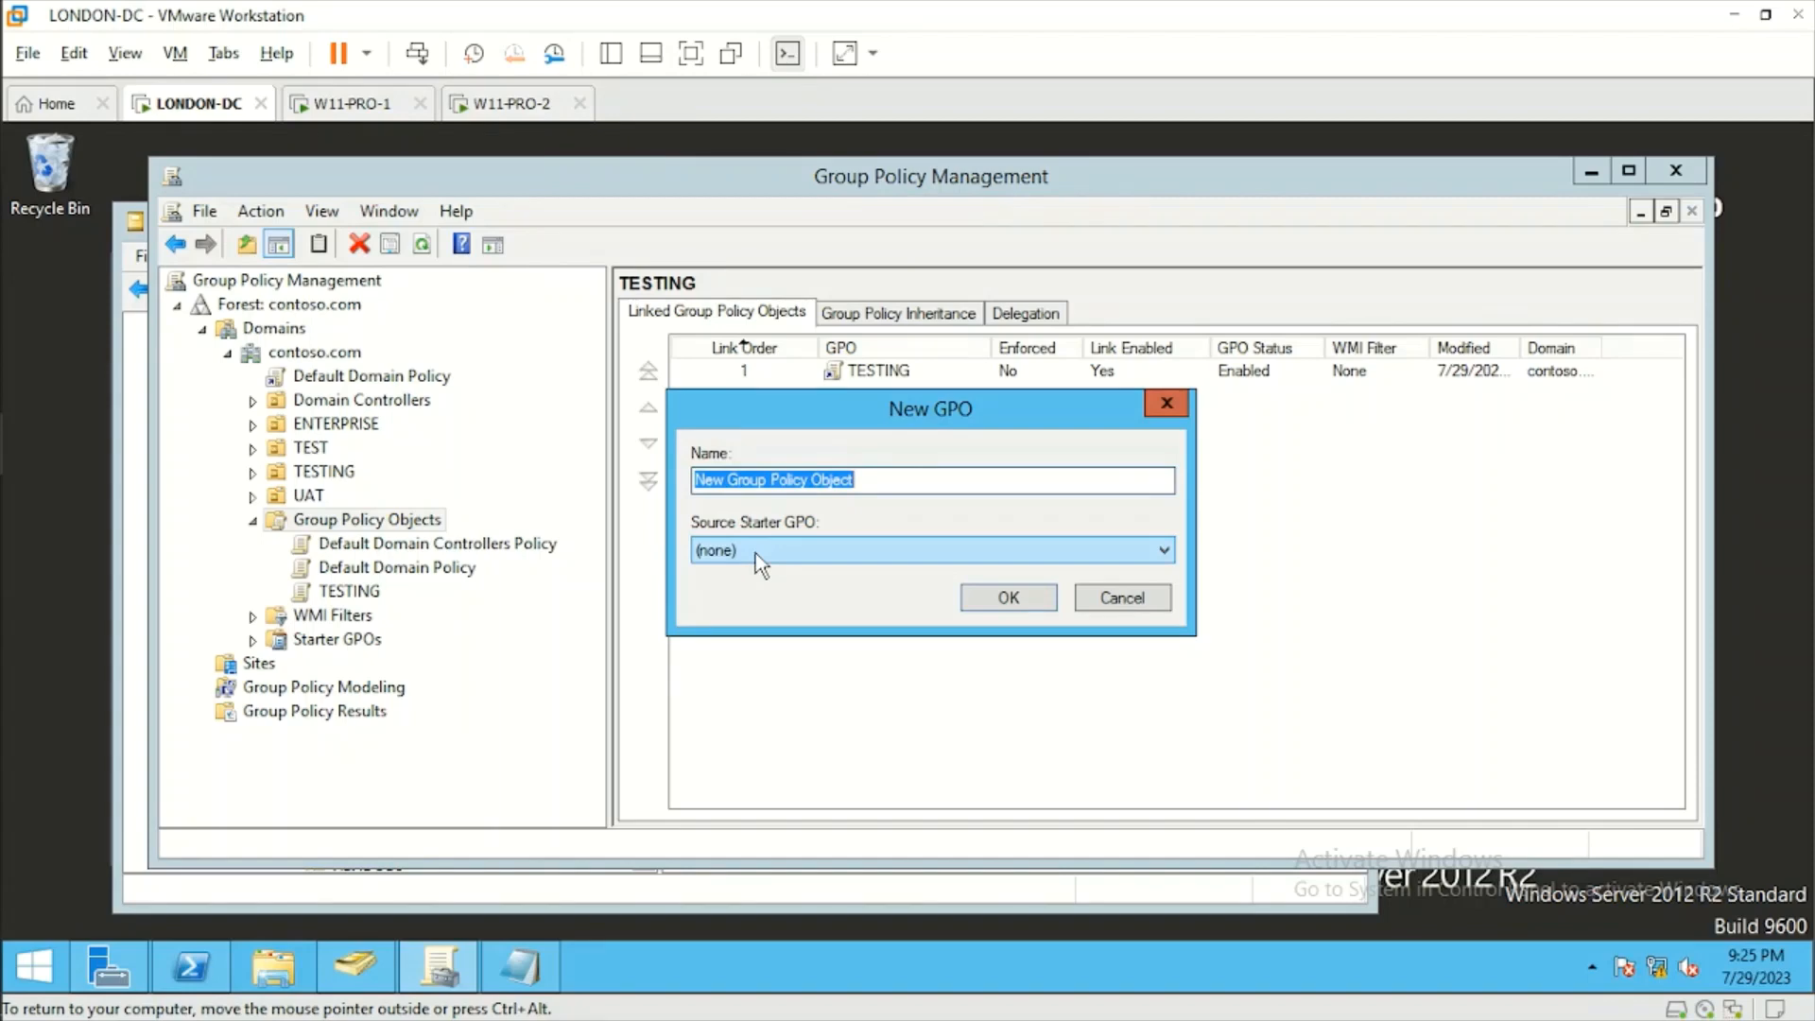
type("D")
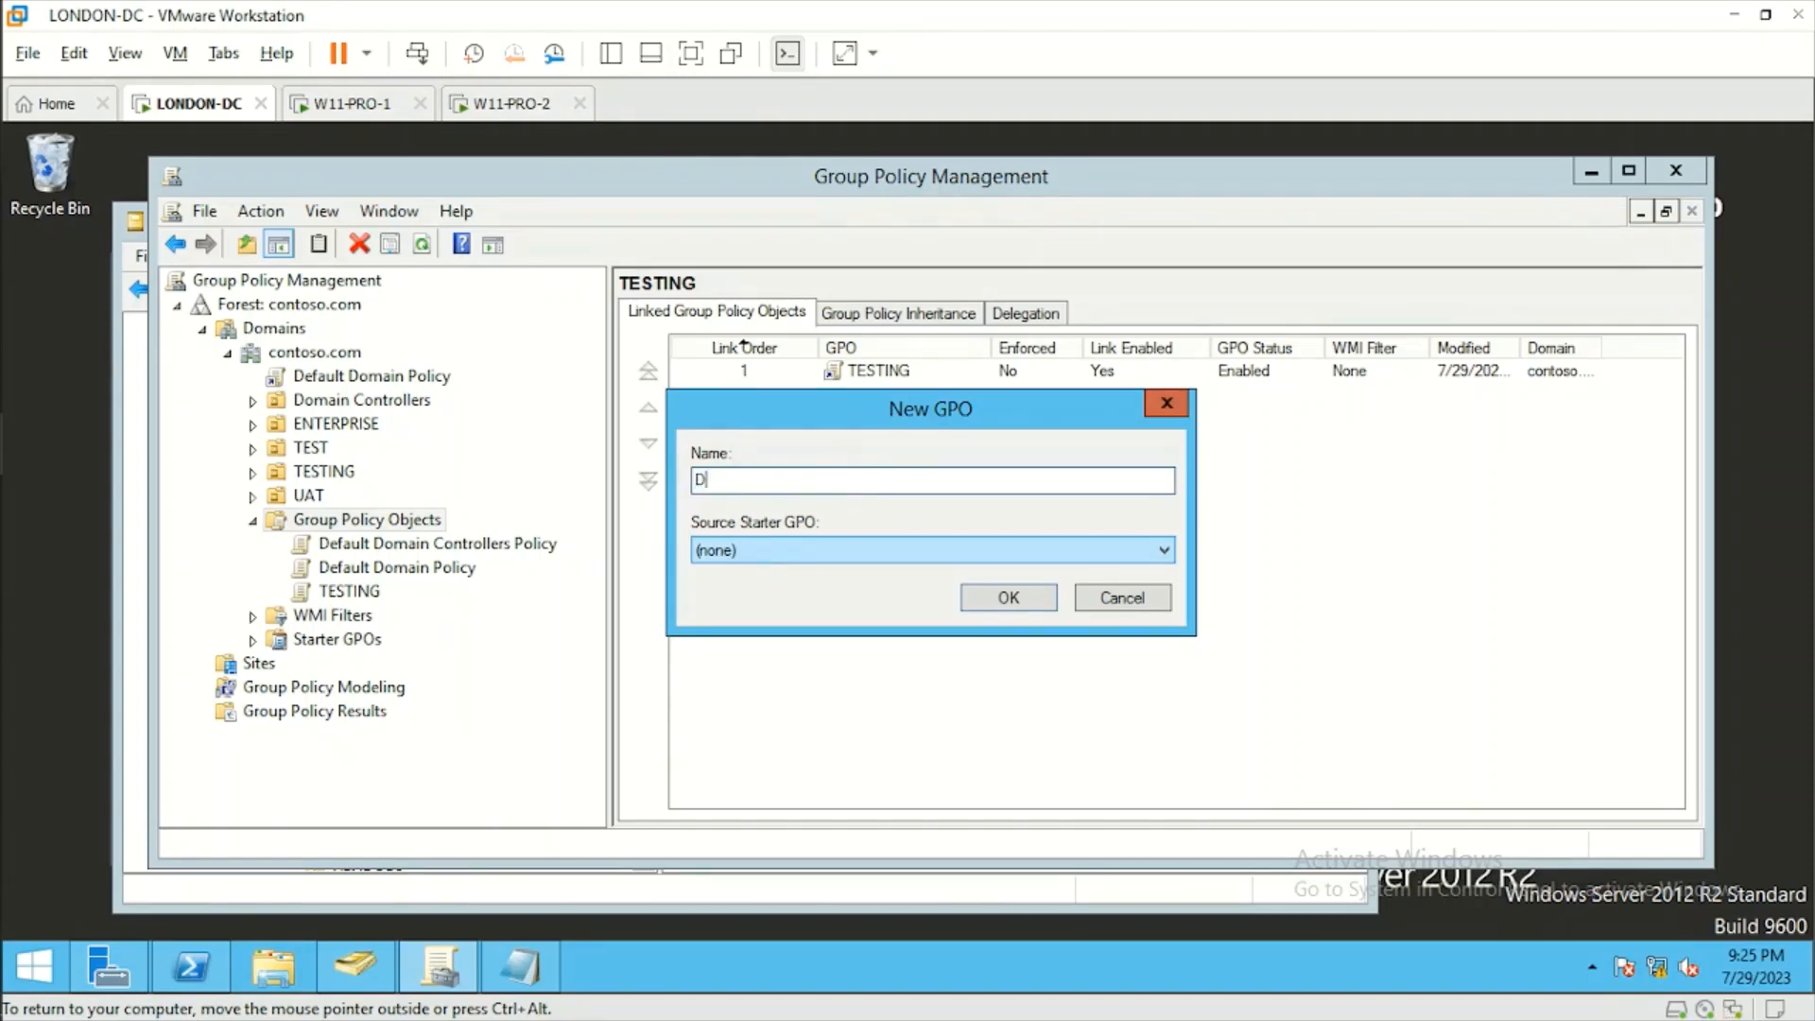
type("isable USB")
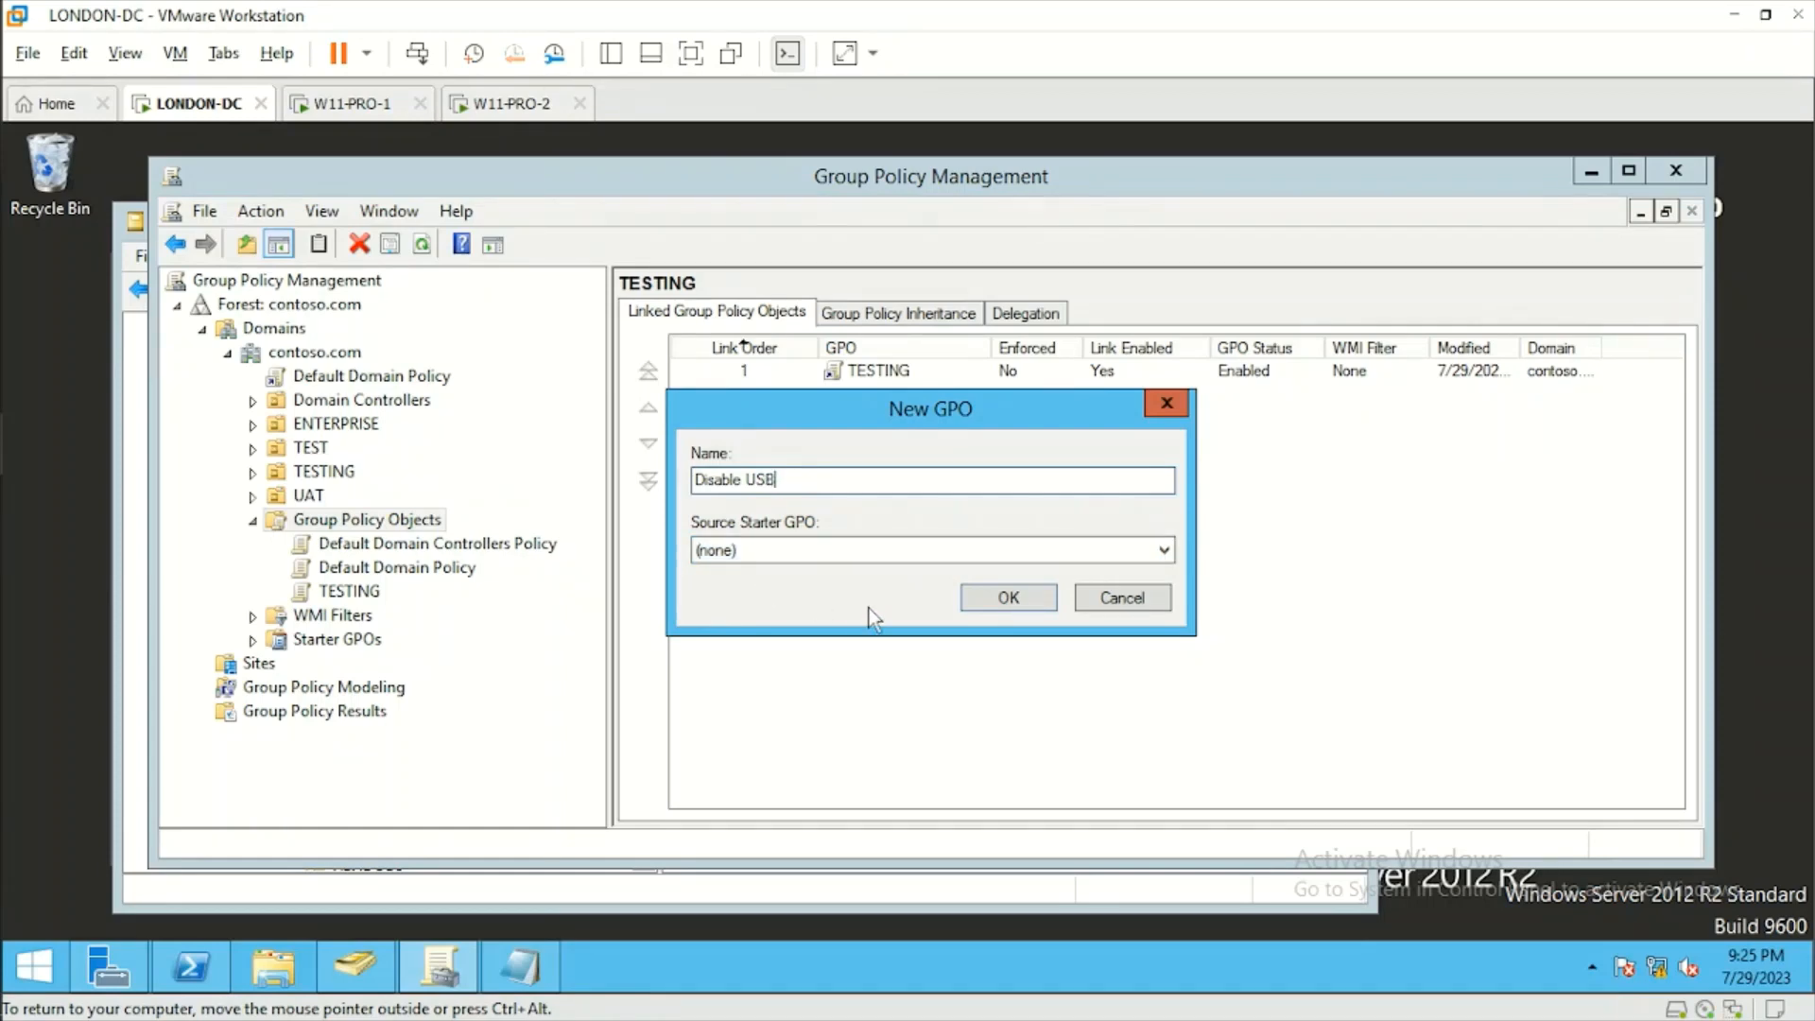
left_click(1012, 597)
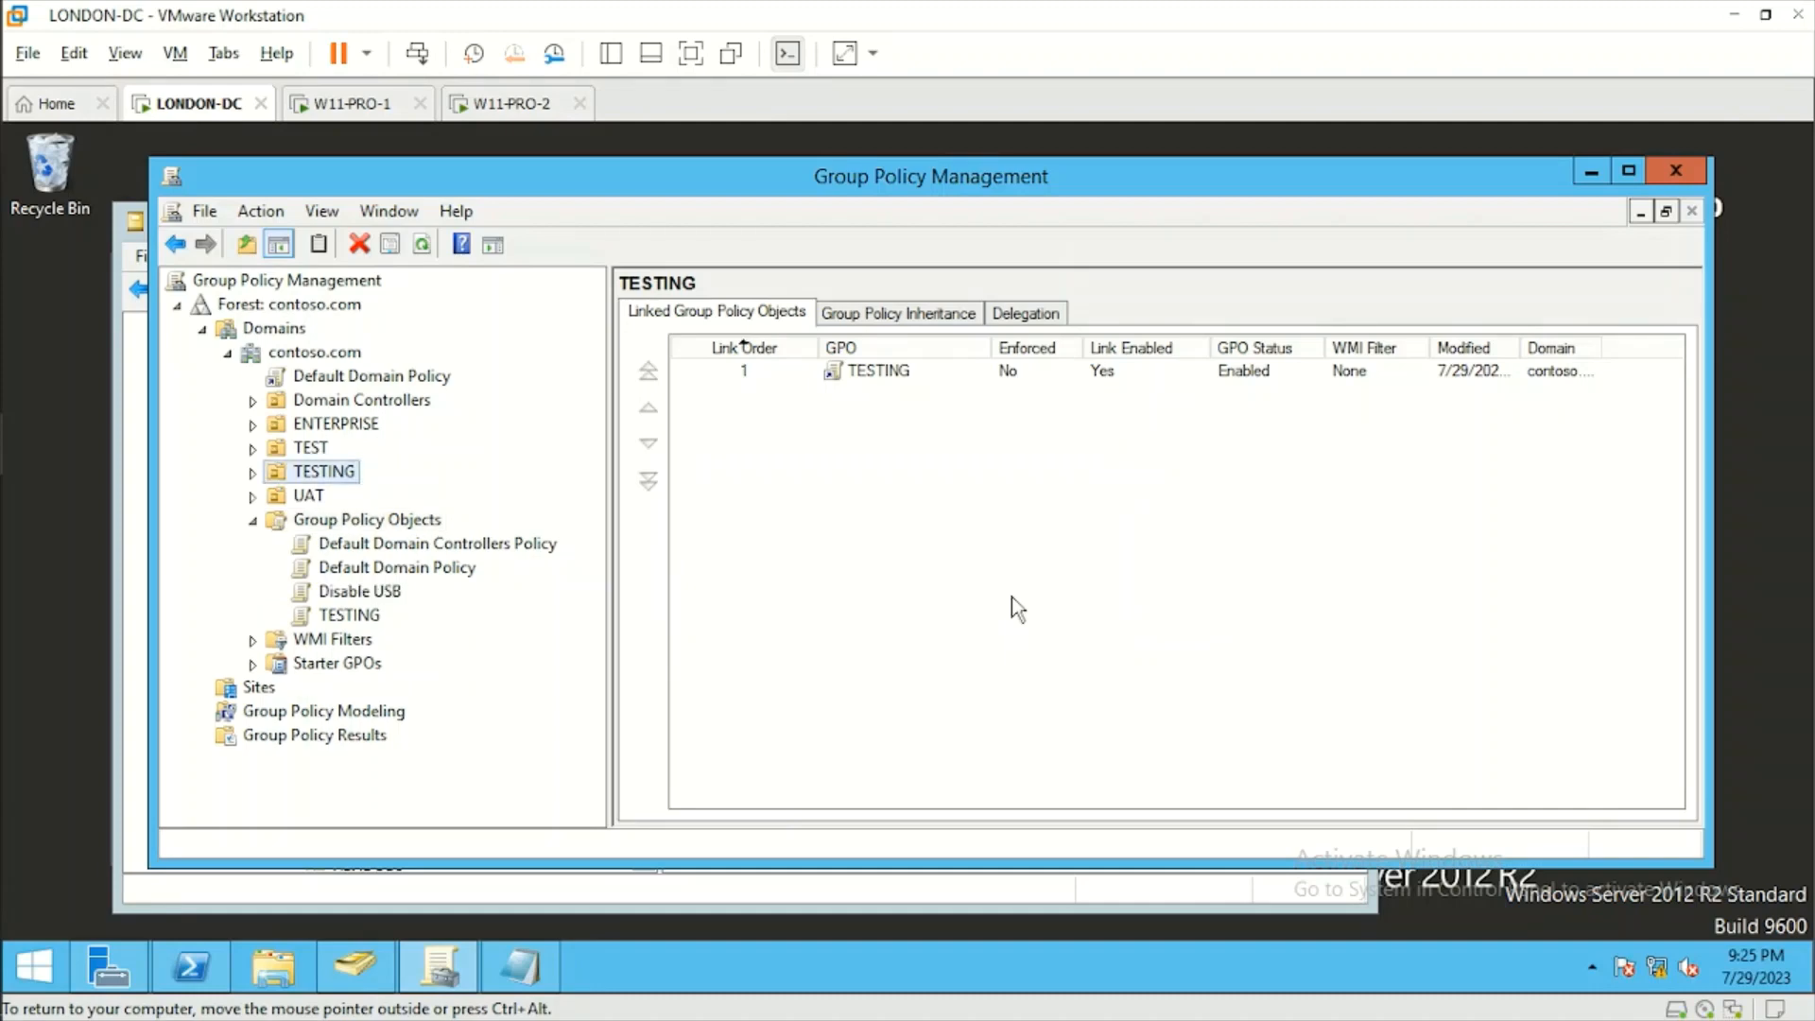
Open the Disable USB GPO for editing and go to Removable Storage Access under the User Configuration policies' Administrative Templates, System.
right_click(371, 595)
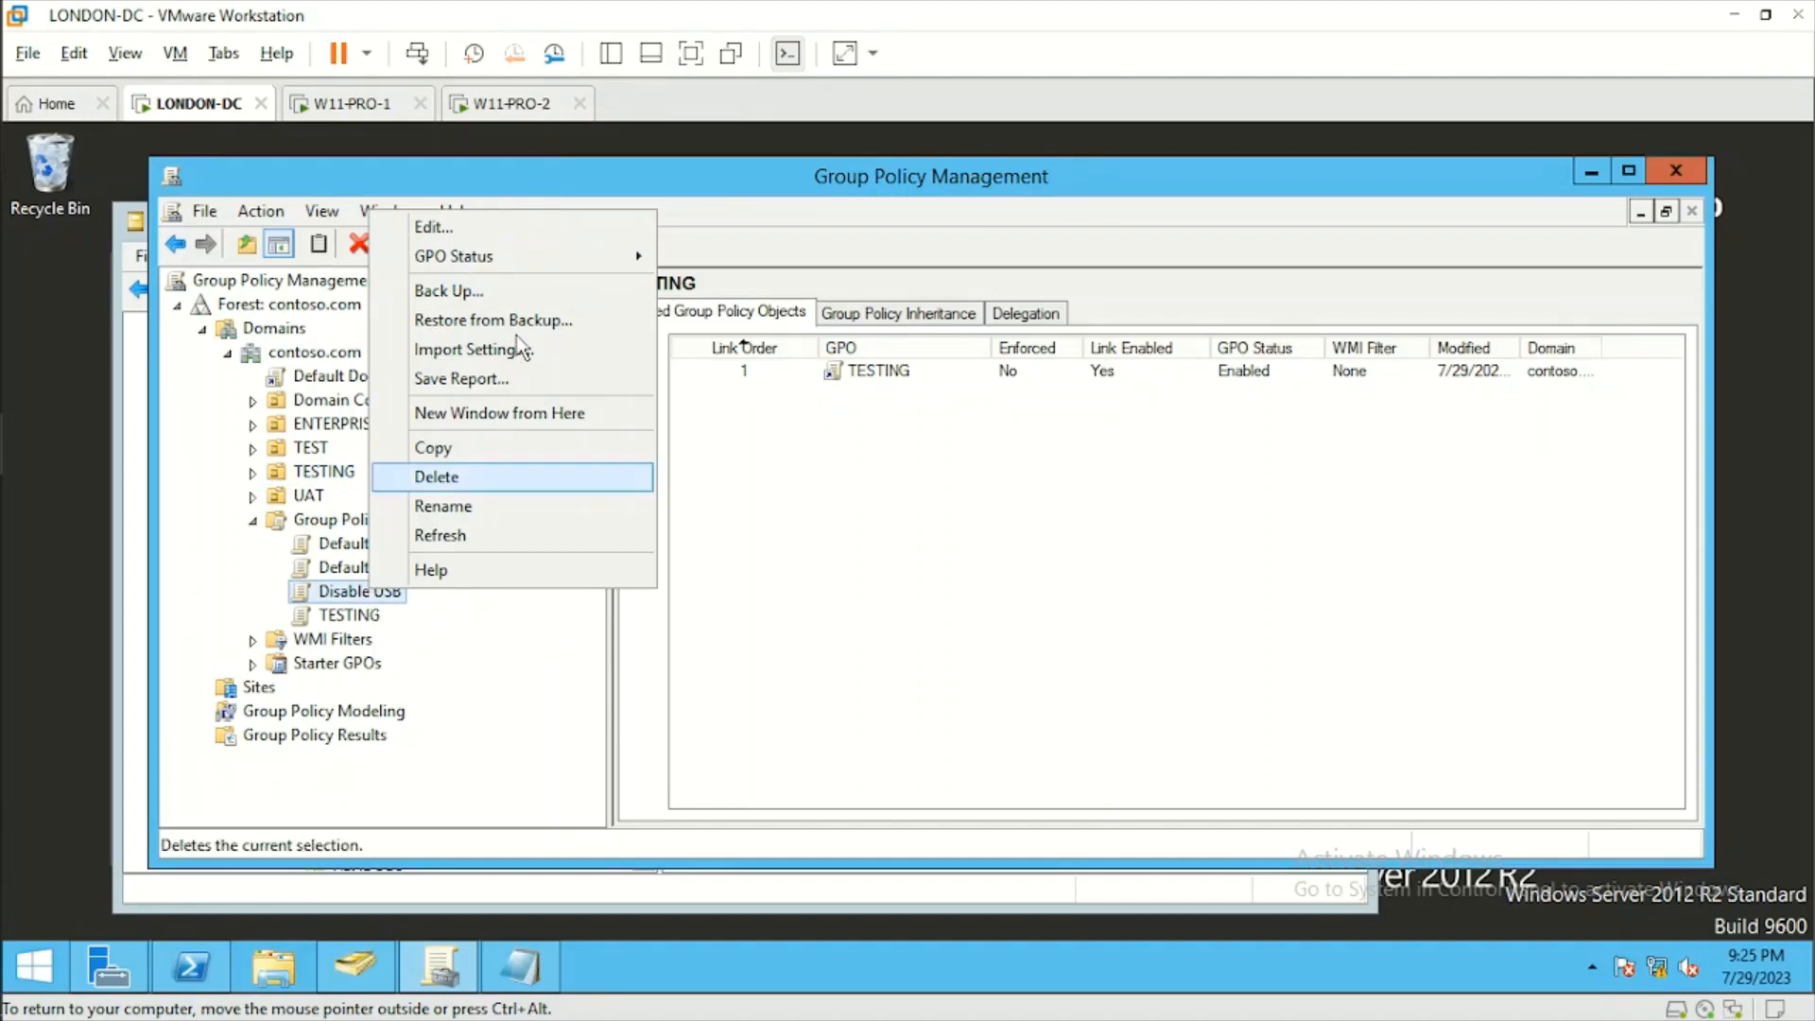
left_click(515, 229)
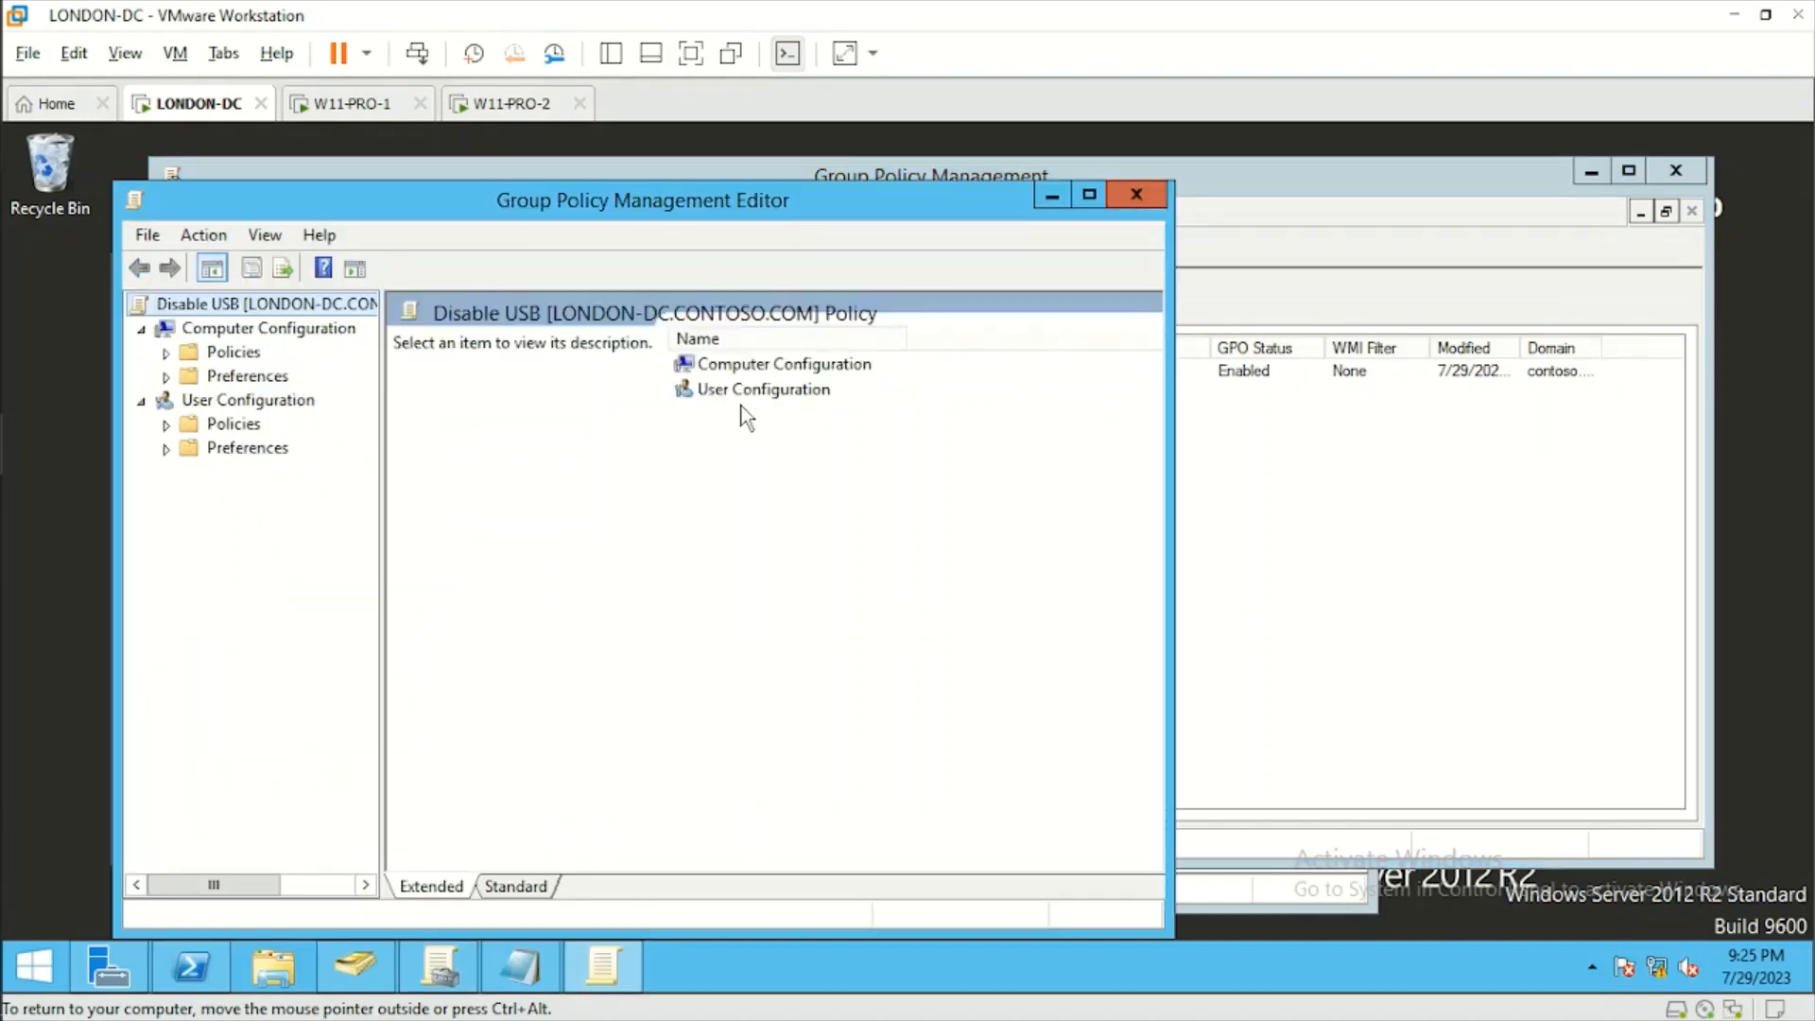
left_click(167, 424)
left_click(191, 496)
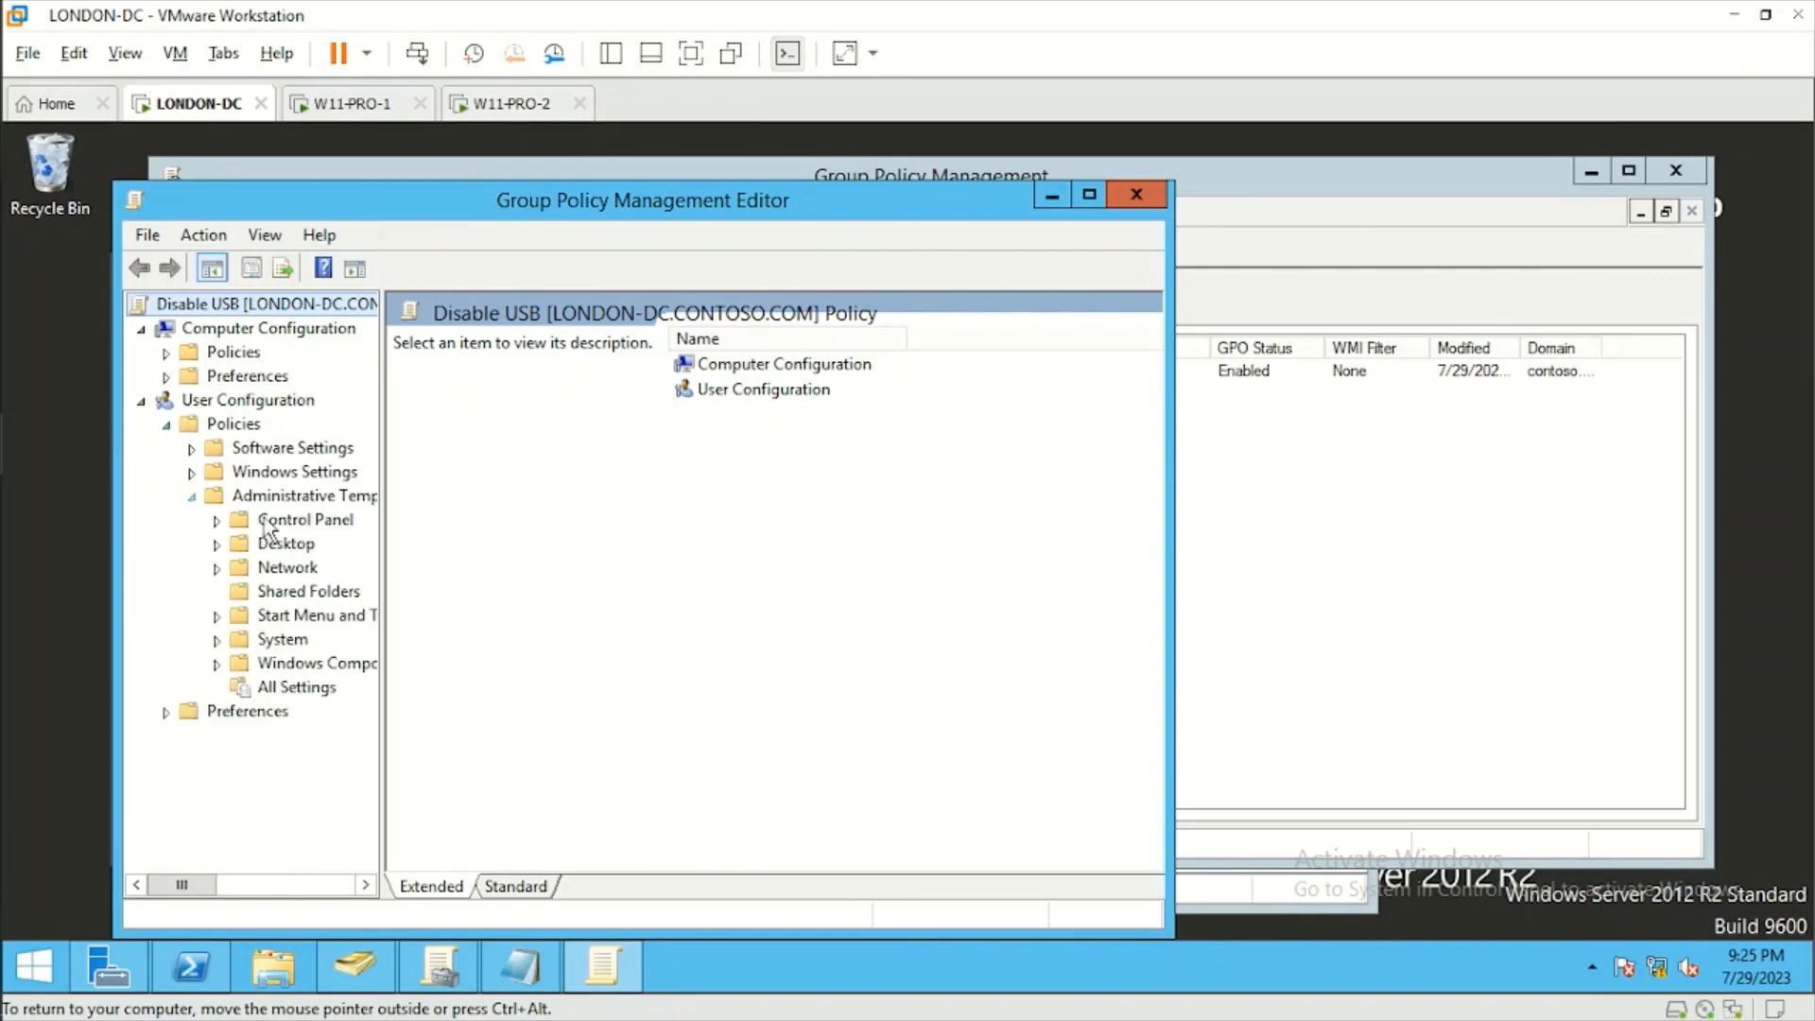
left_click_drag(383, 541, 588, 537)
left_click(218, 640)
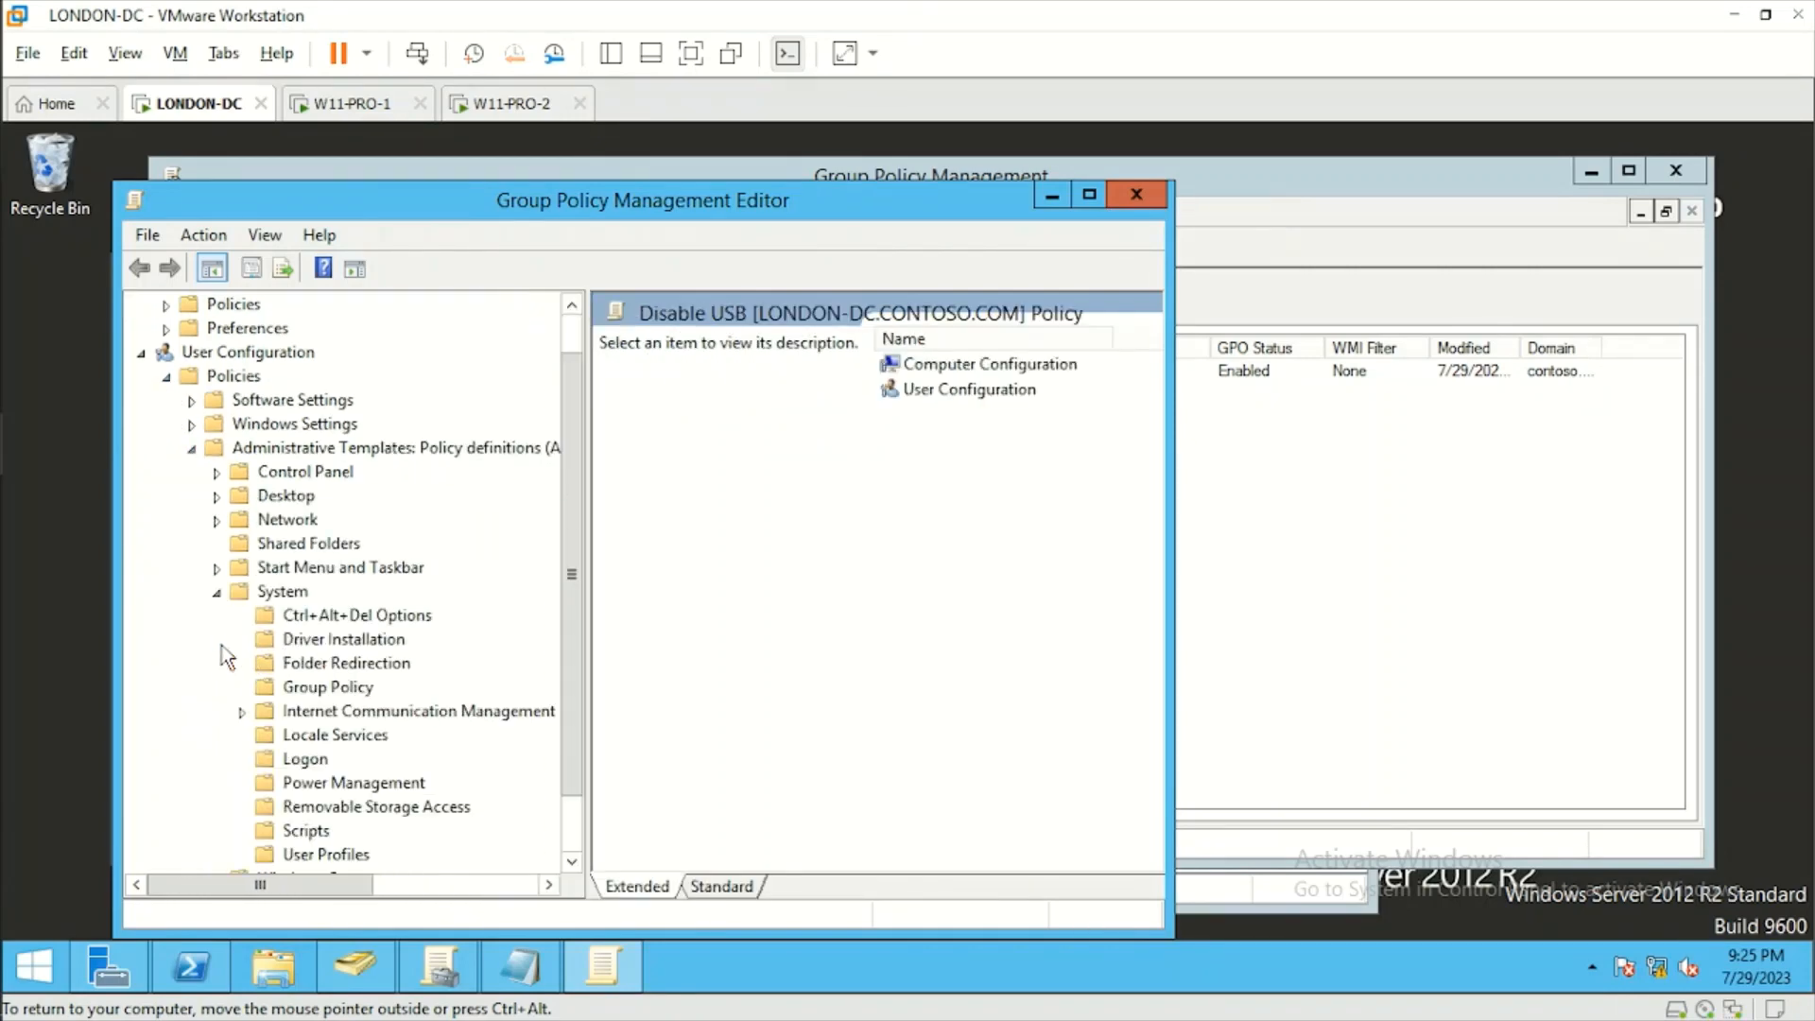
scroll(575, 683, "down", 1)
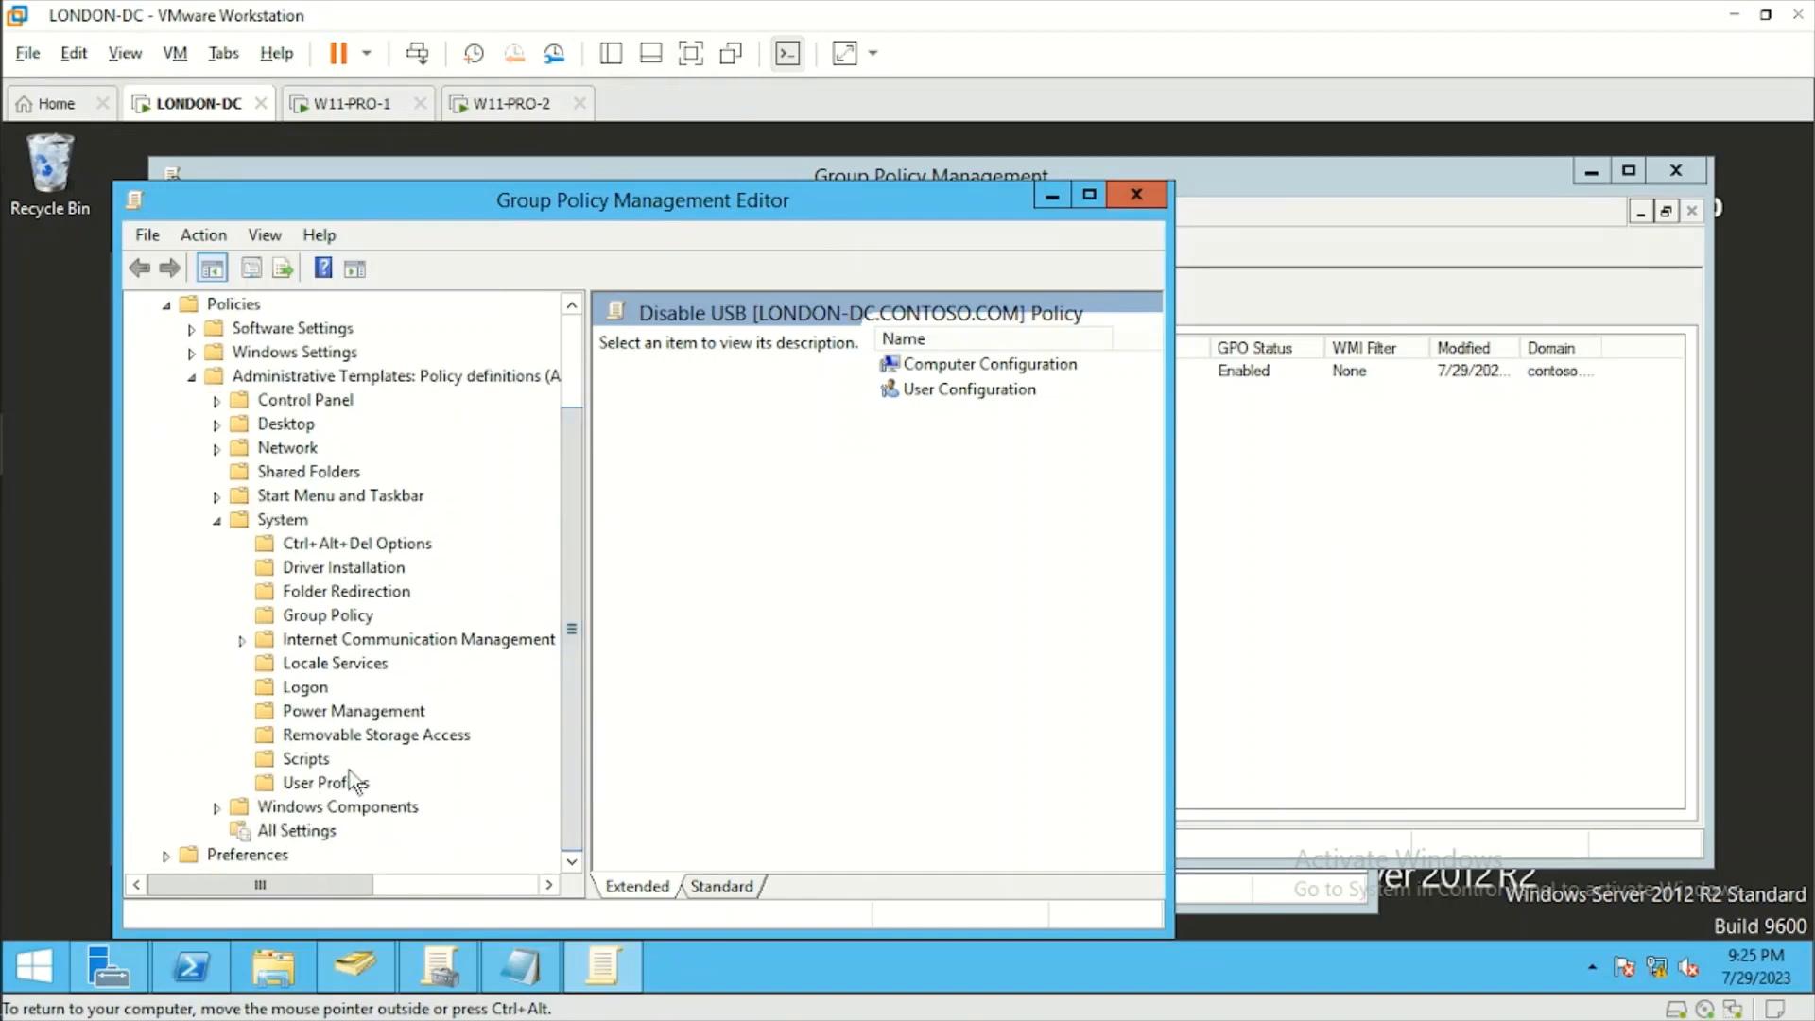
left_click(371, 739)
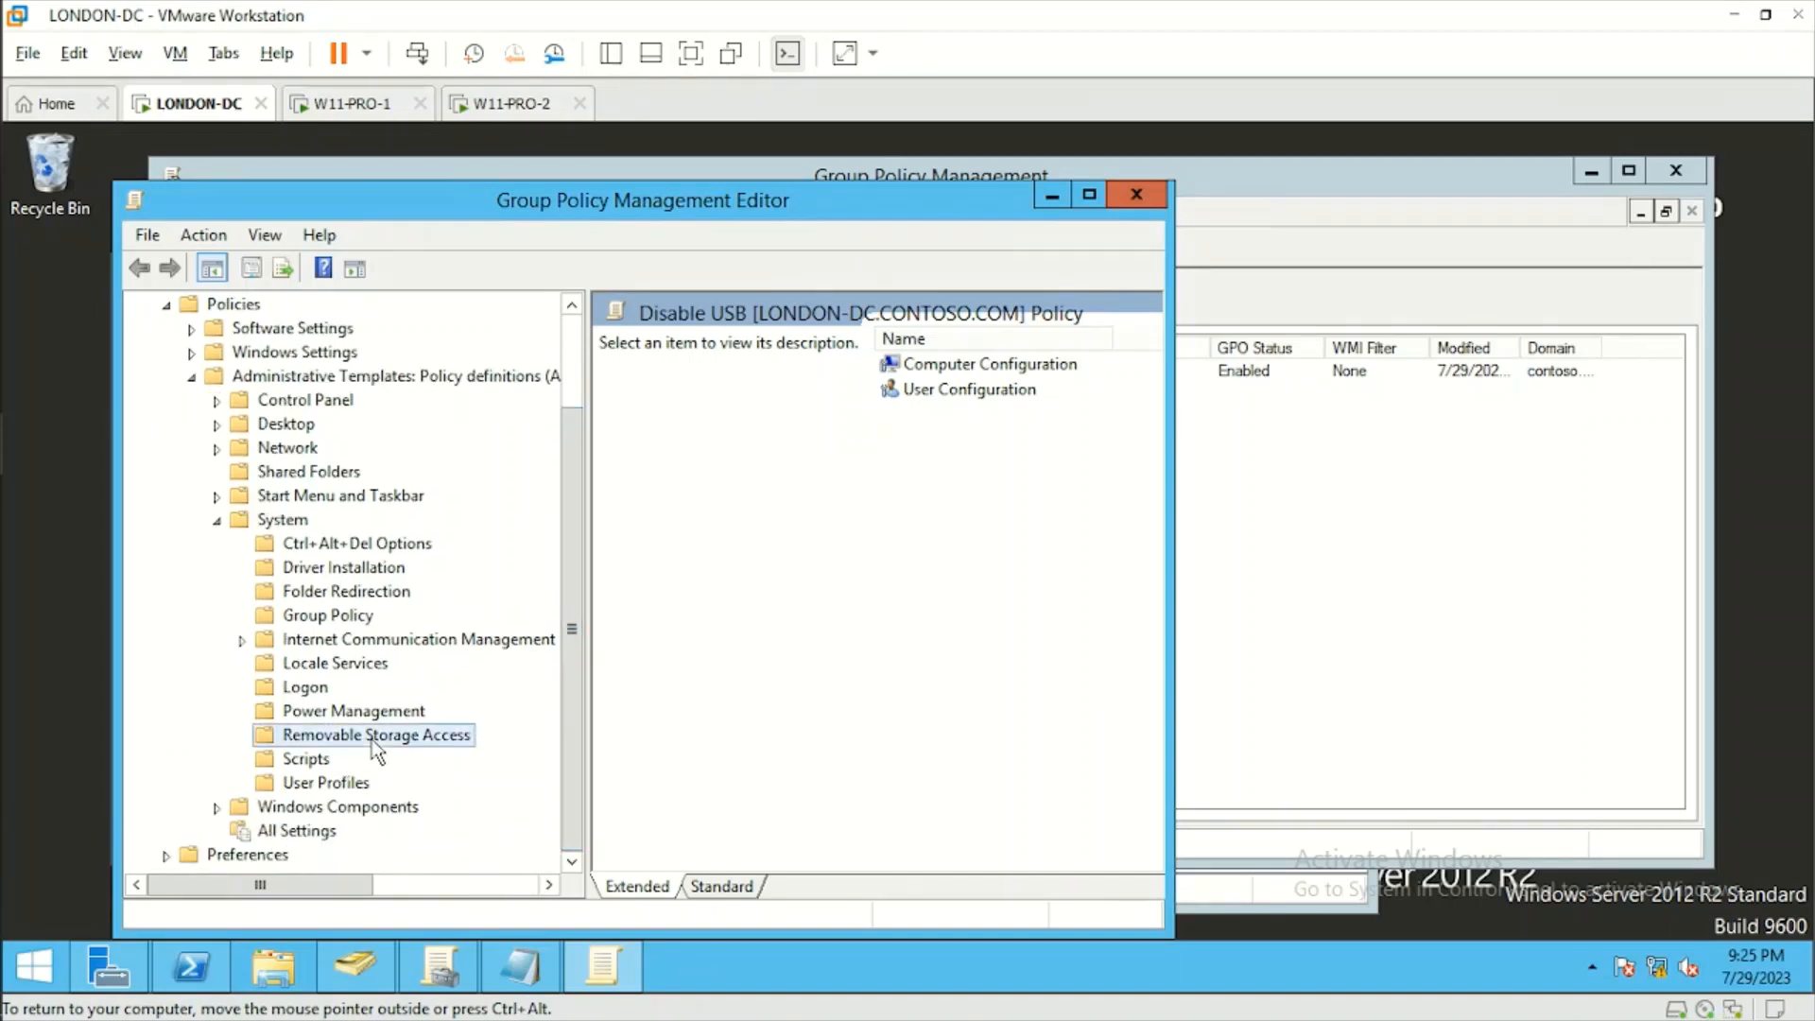
left_click_drag(1173, 659, 1633, 618)
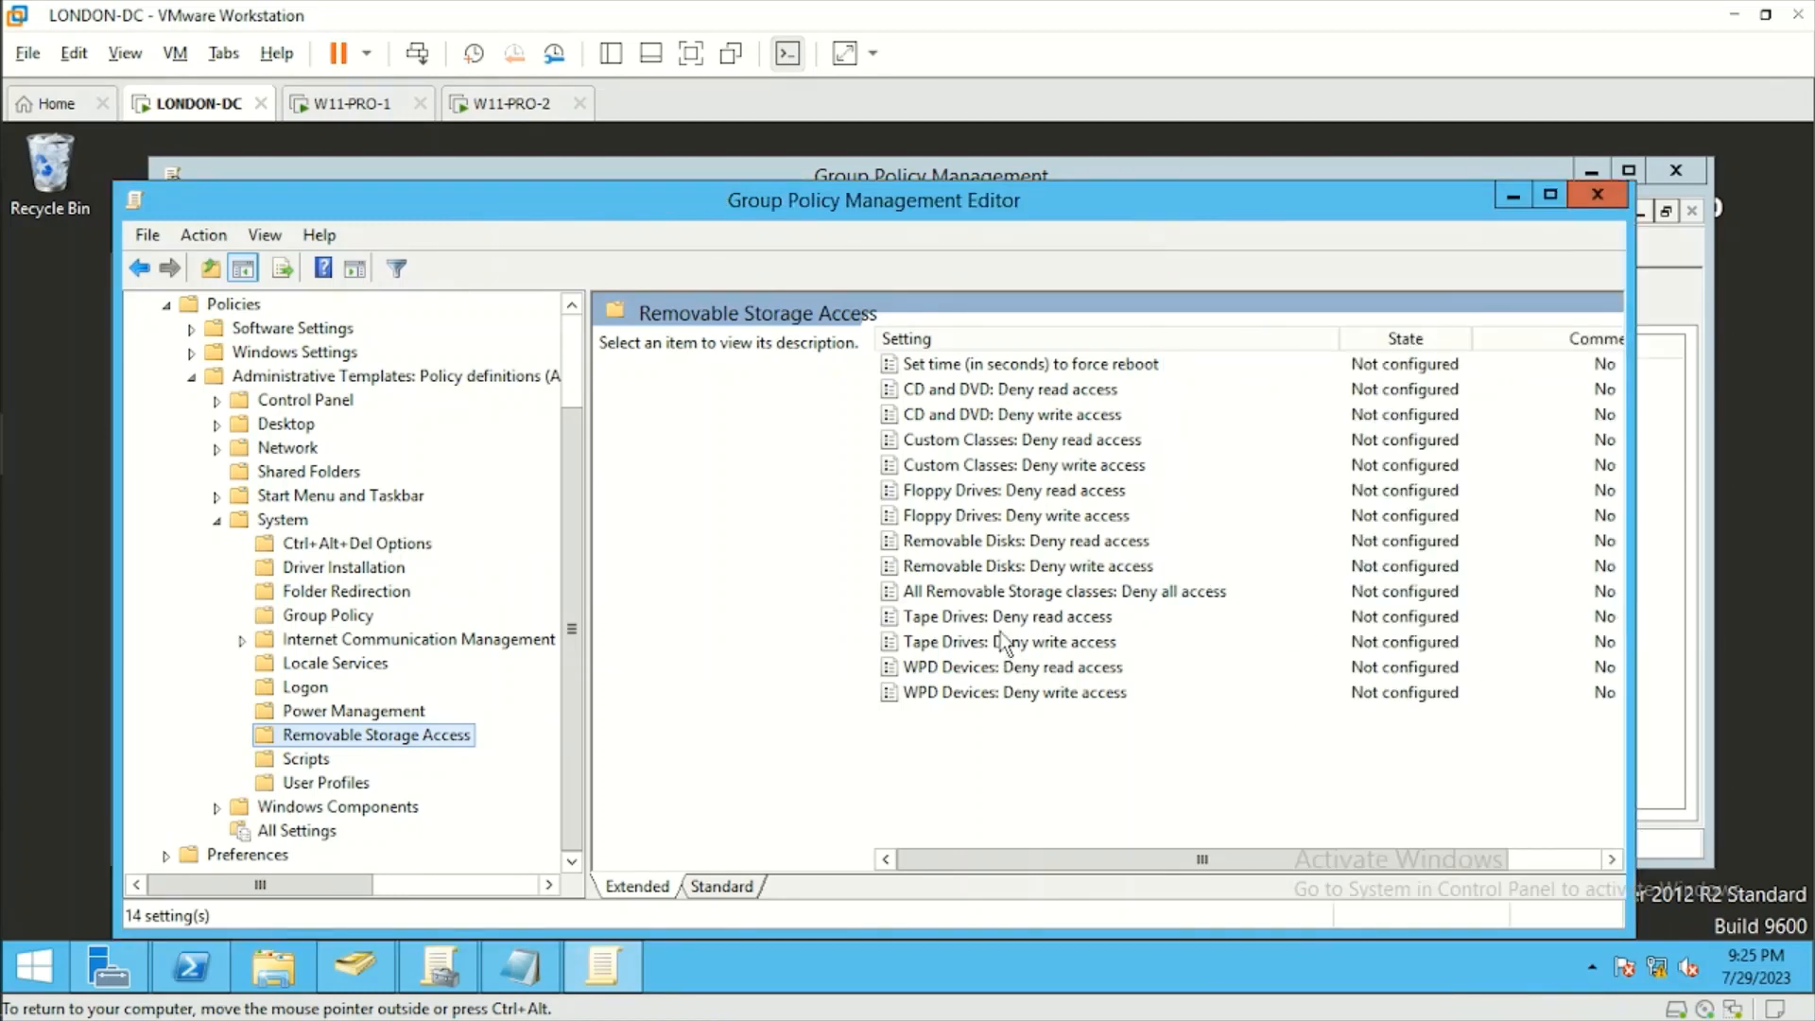
Set the policy All Removable Storage classes: Deny all access to Enabled, apply it, and close the policy editor.
left_click(991, 592)
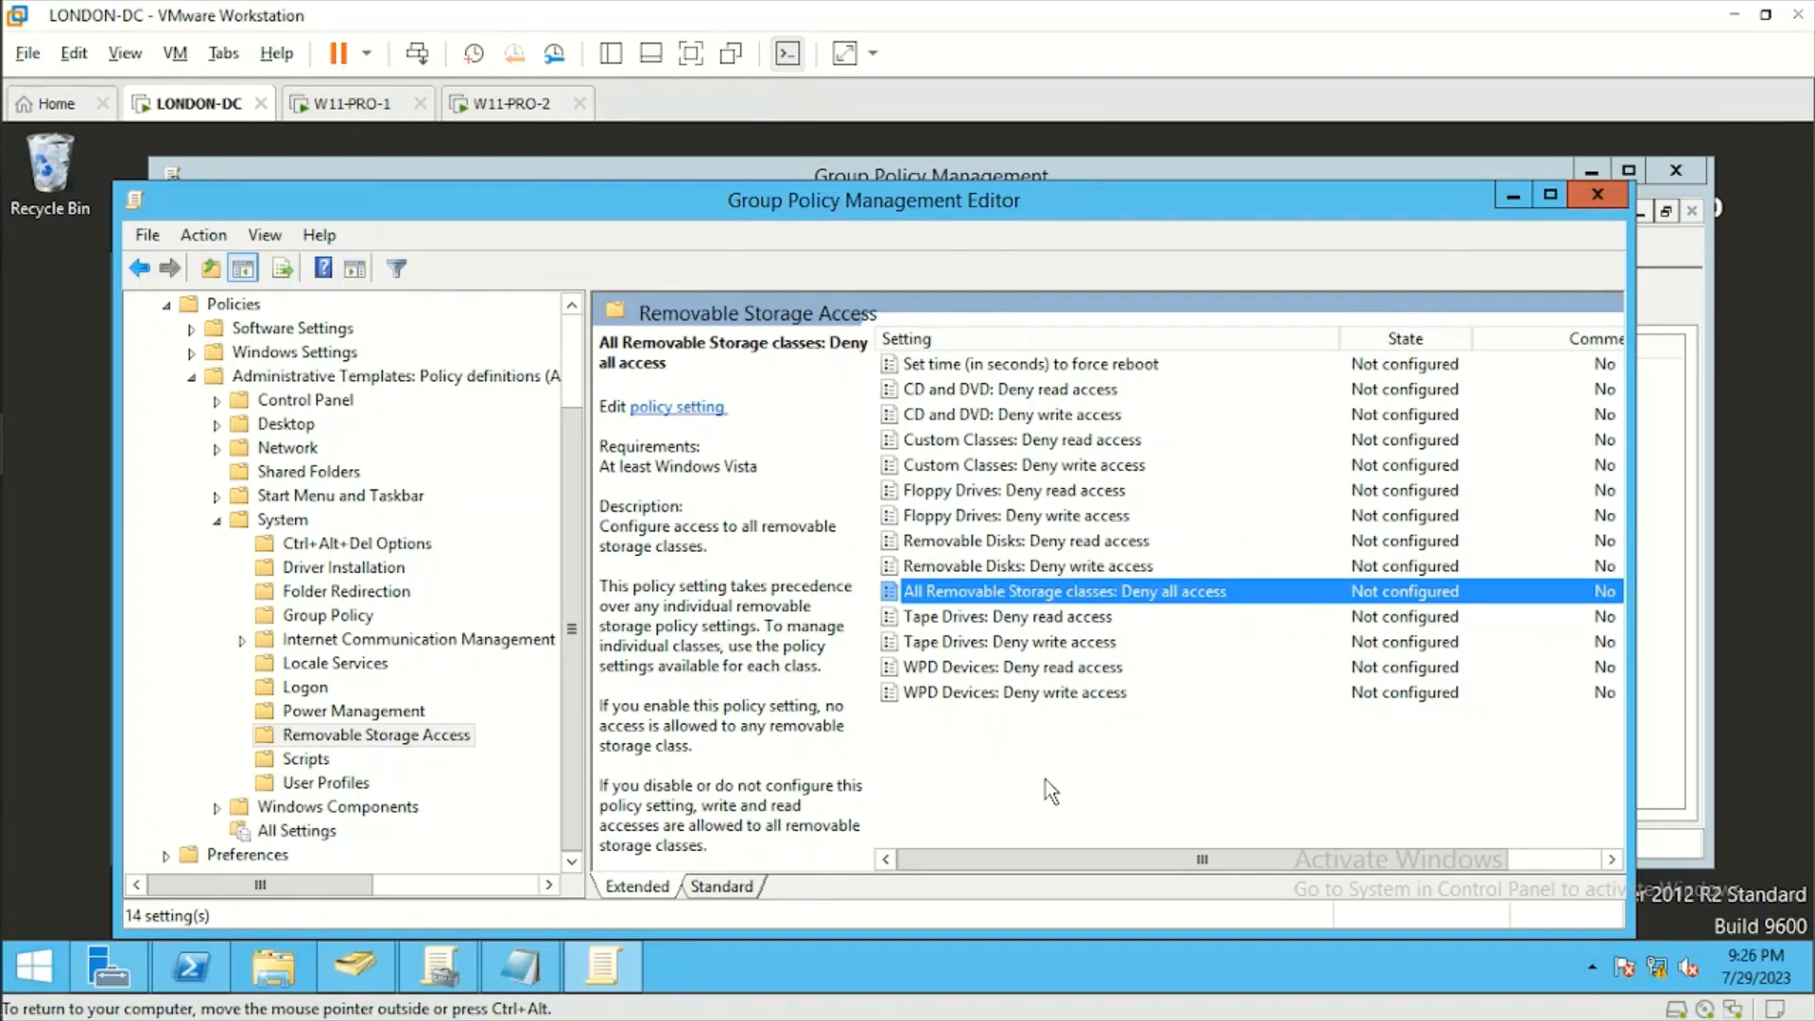
right_click(998, 597)
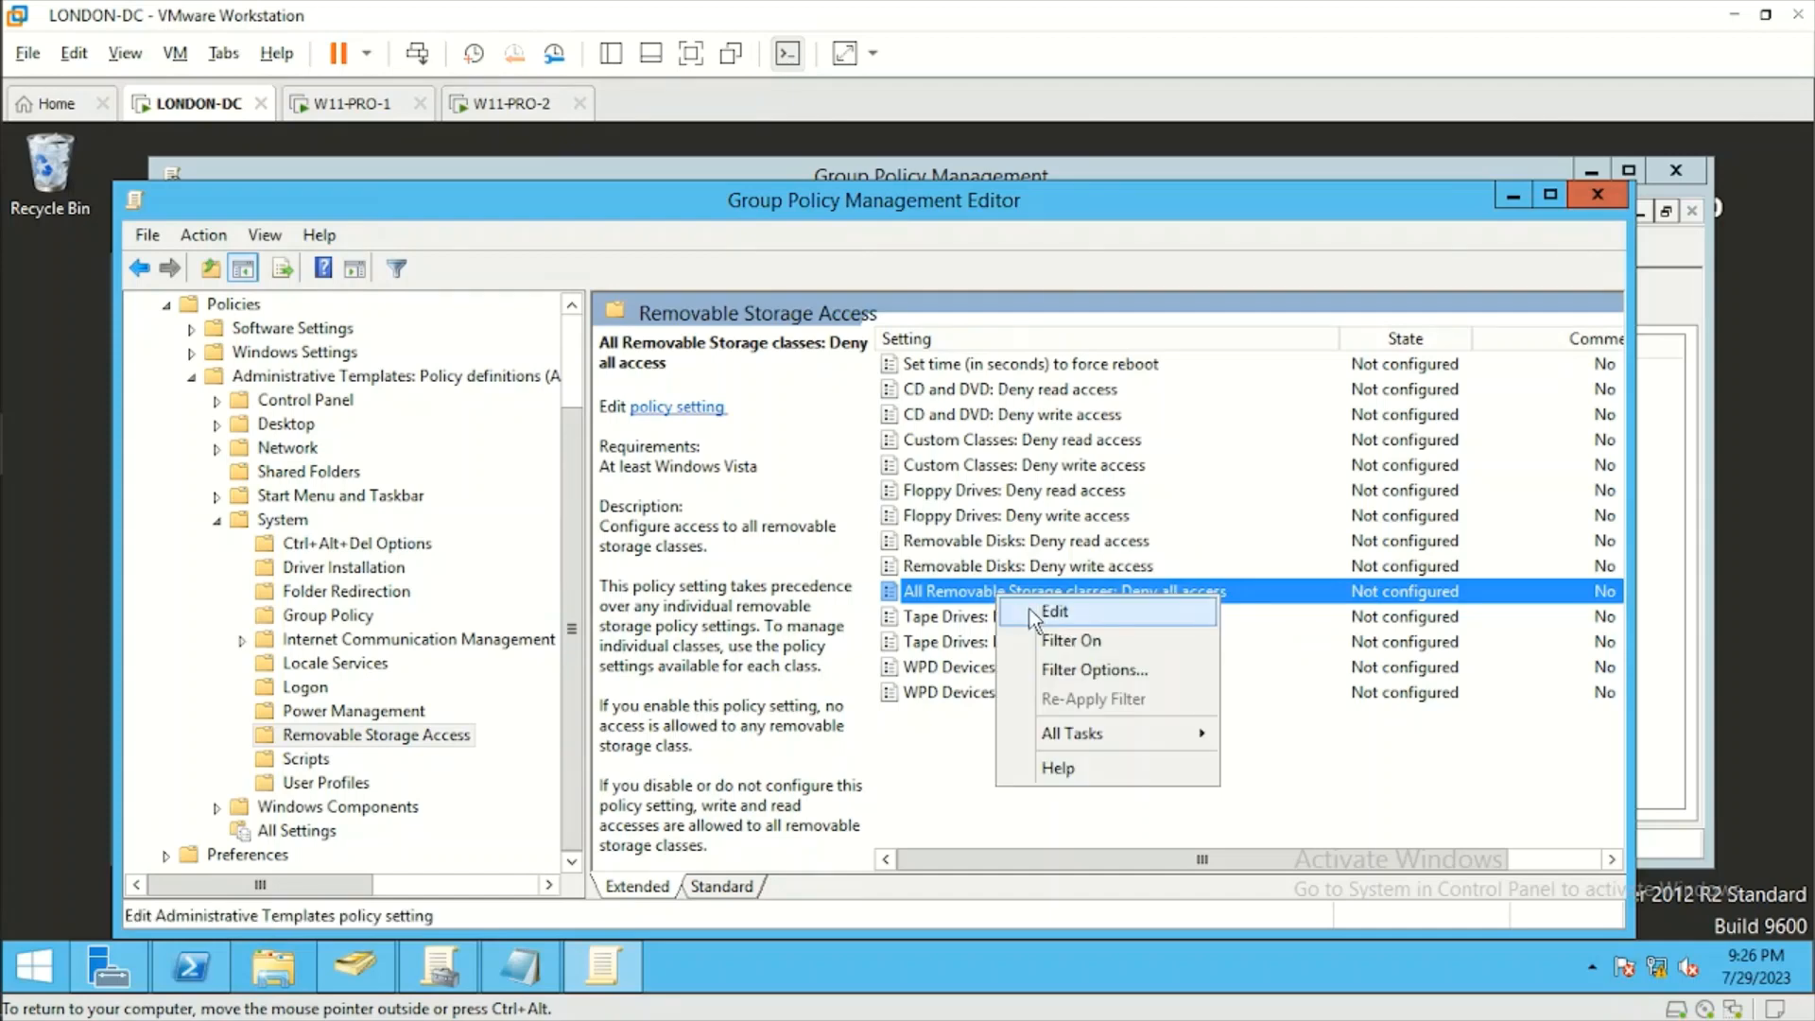
left_click(1033, 616)
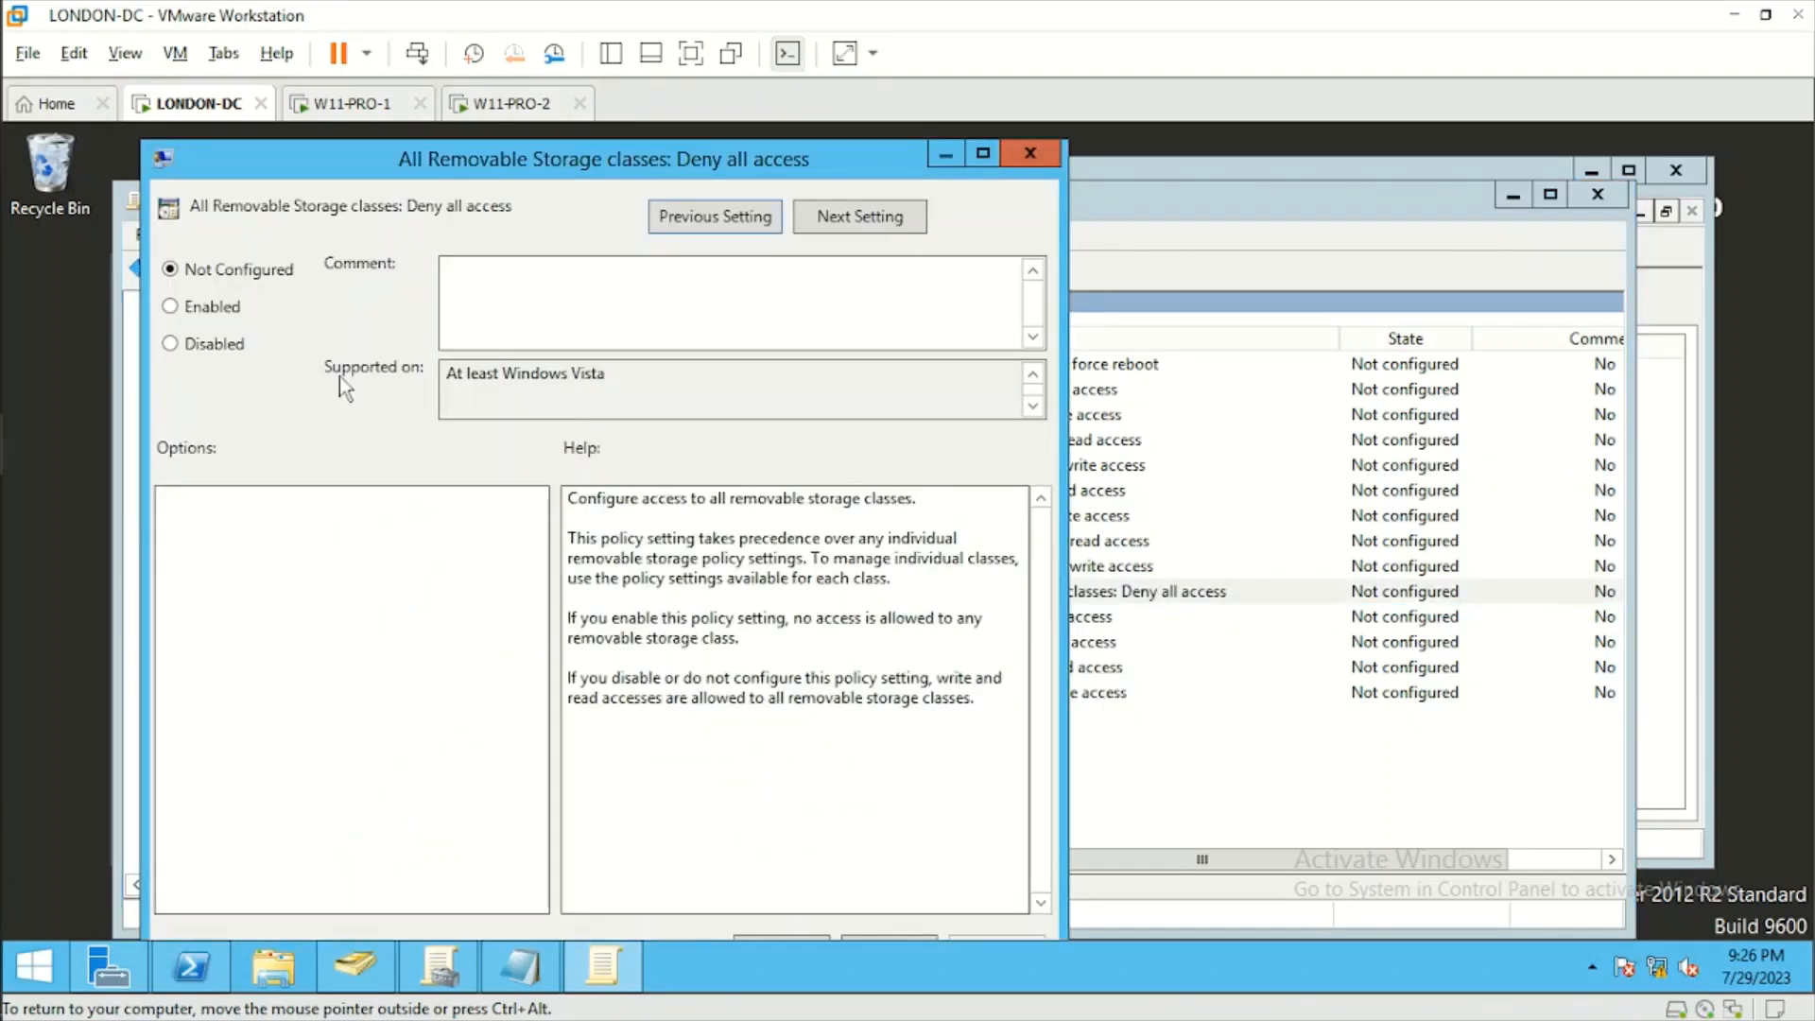
left_click(197, 308)
left_click(979, 154)
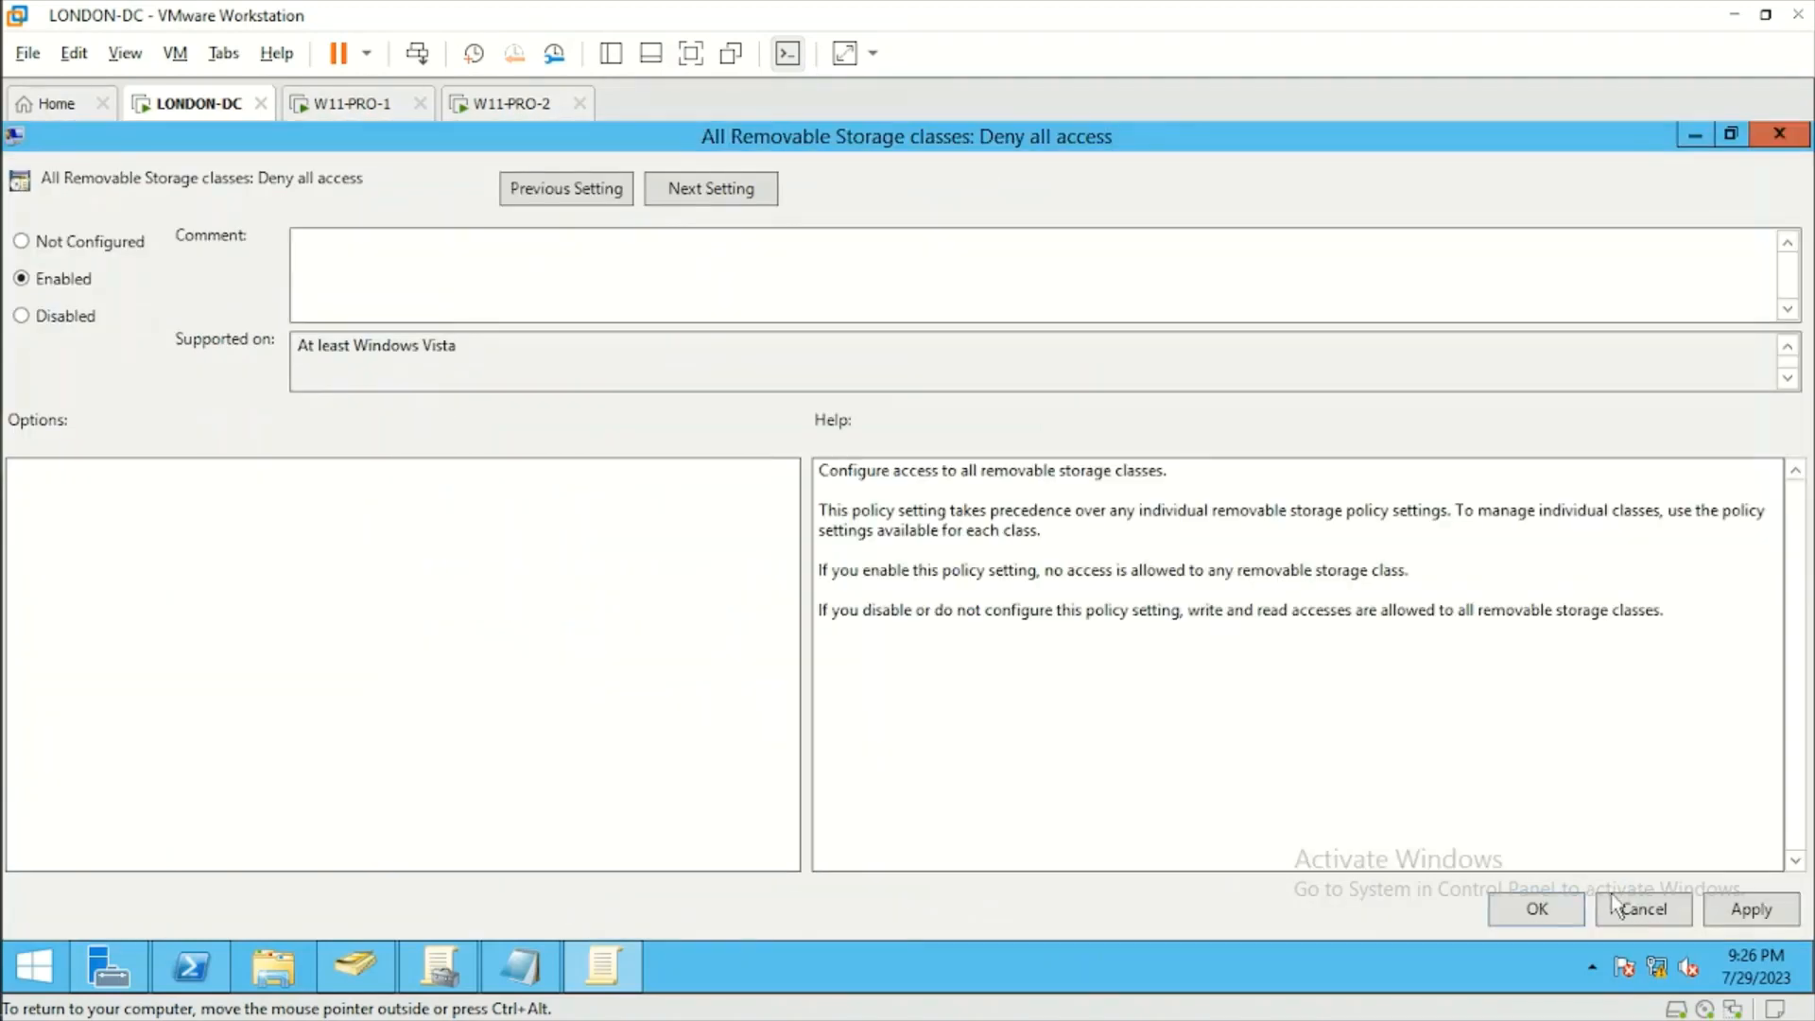
left_click(1747, 910)
left_click(1536, 910)
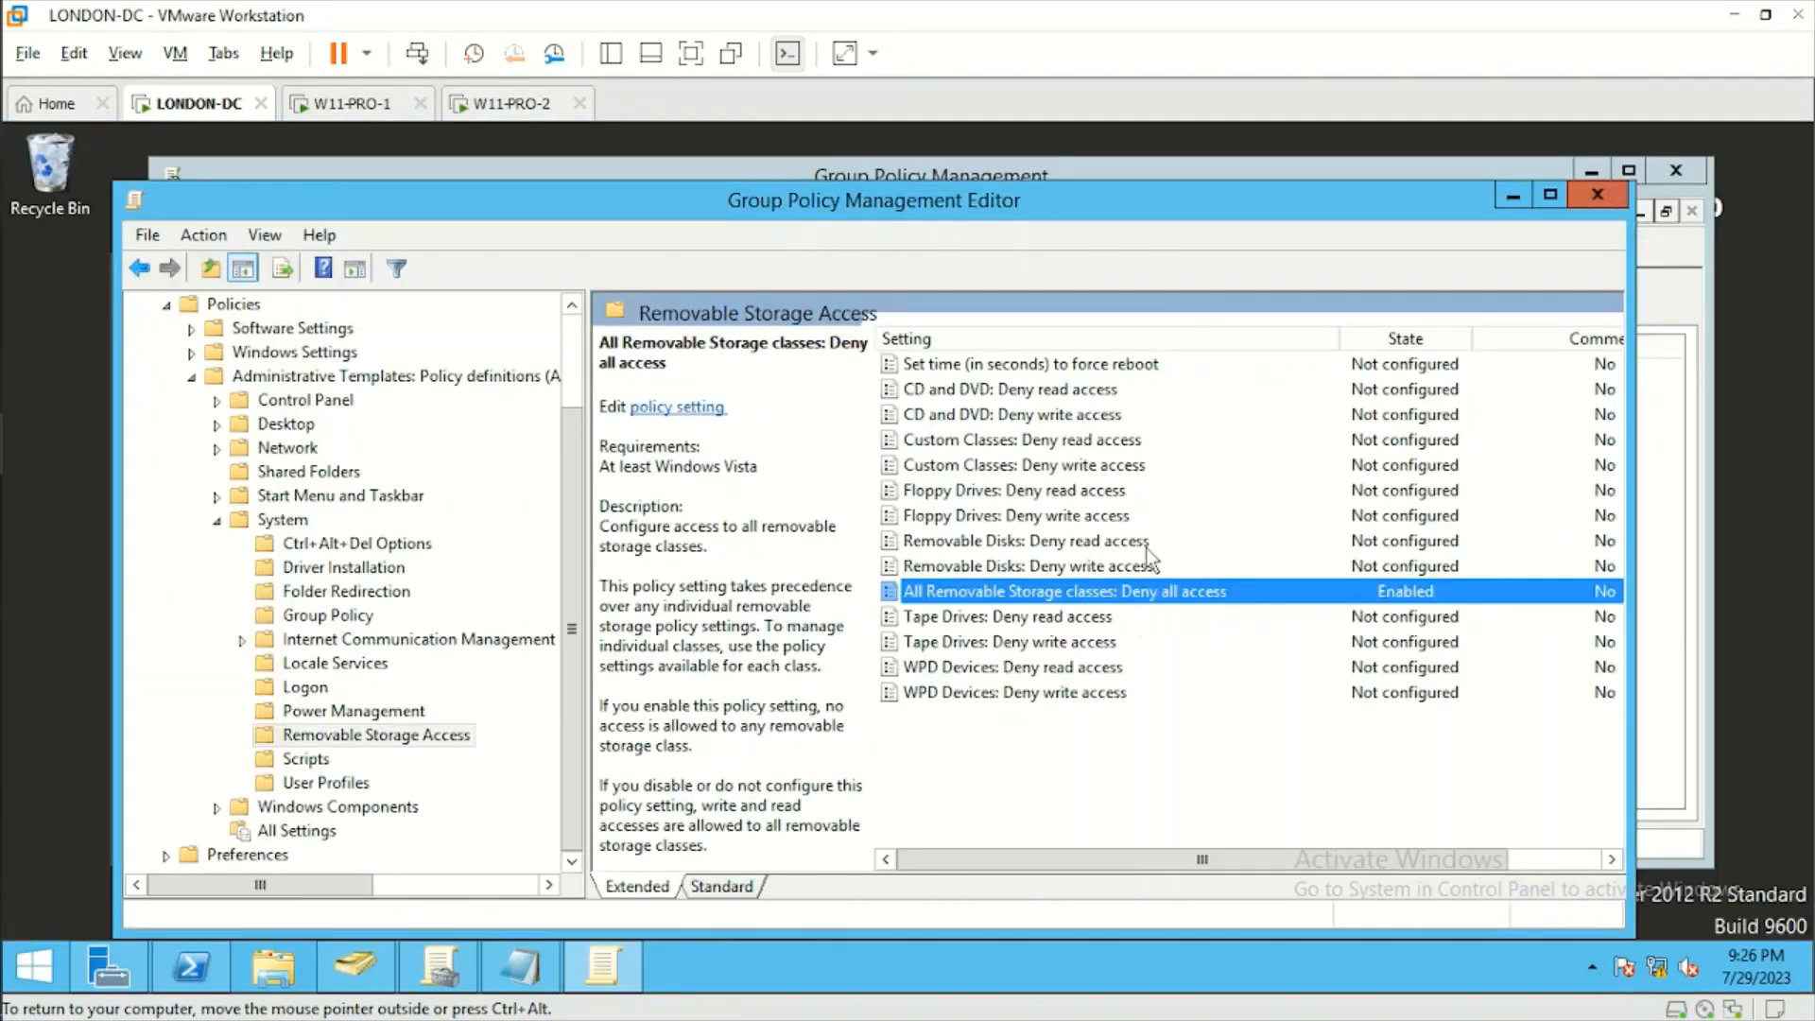
left_click(1598, 198)
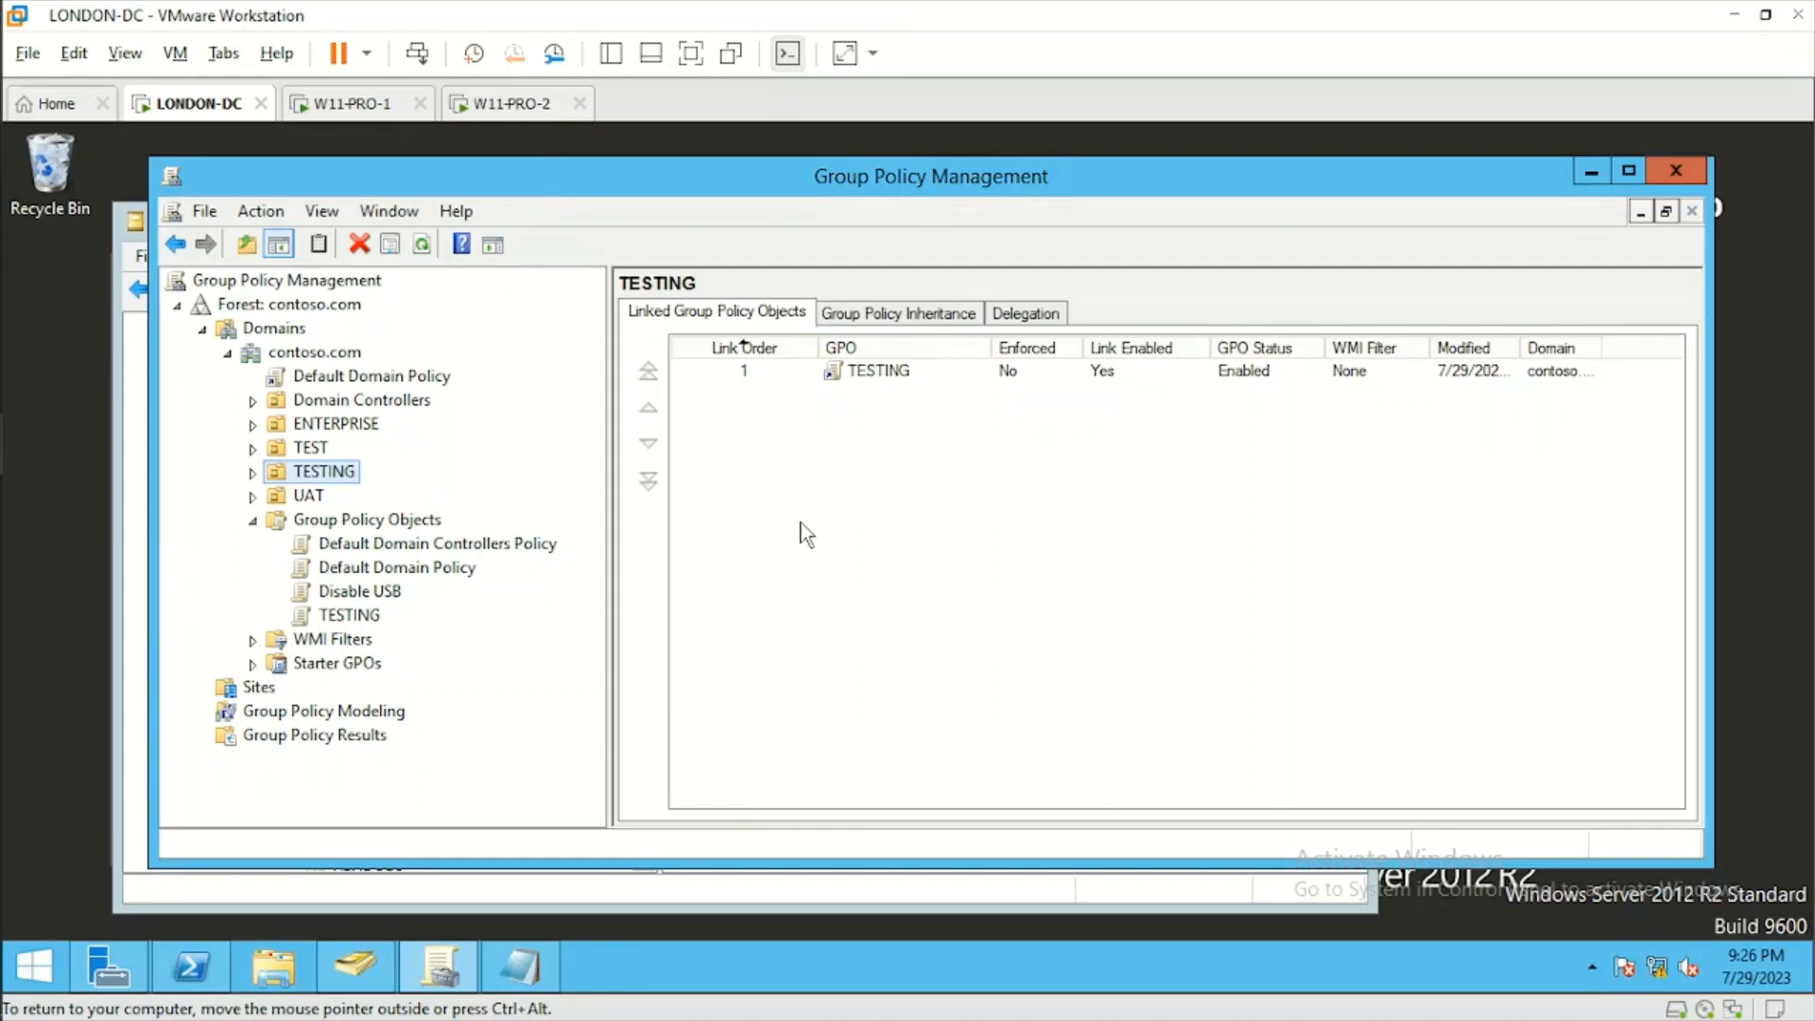
Expand the ENTERPRISE OU and check the Notepad notes for the OU and office the USB storage policy targets.
left_click(252, 424)
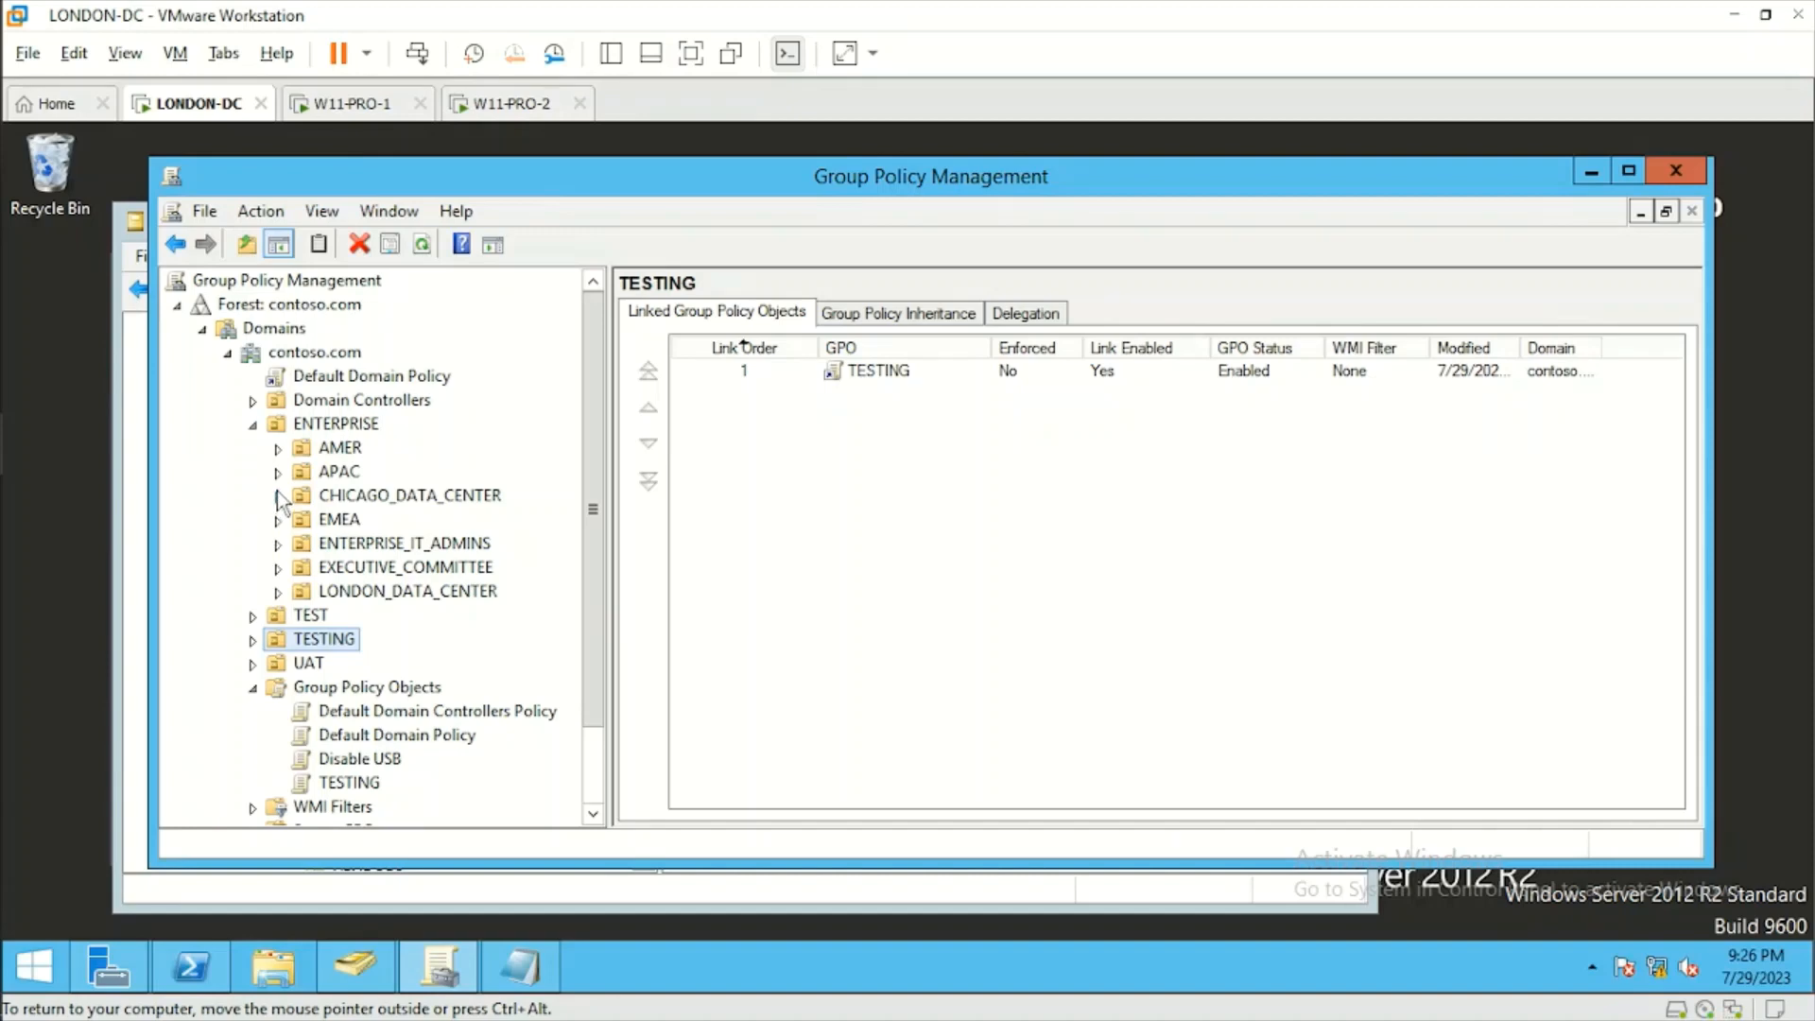
left_click(518, 966)
left_click(810, 418)
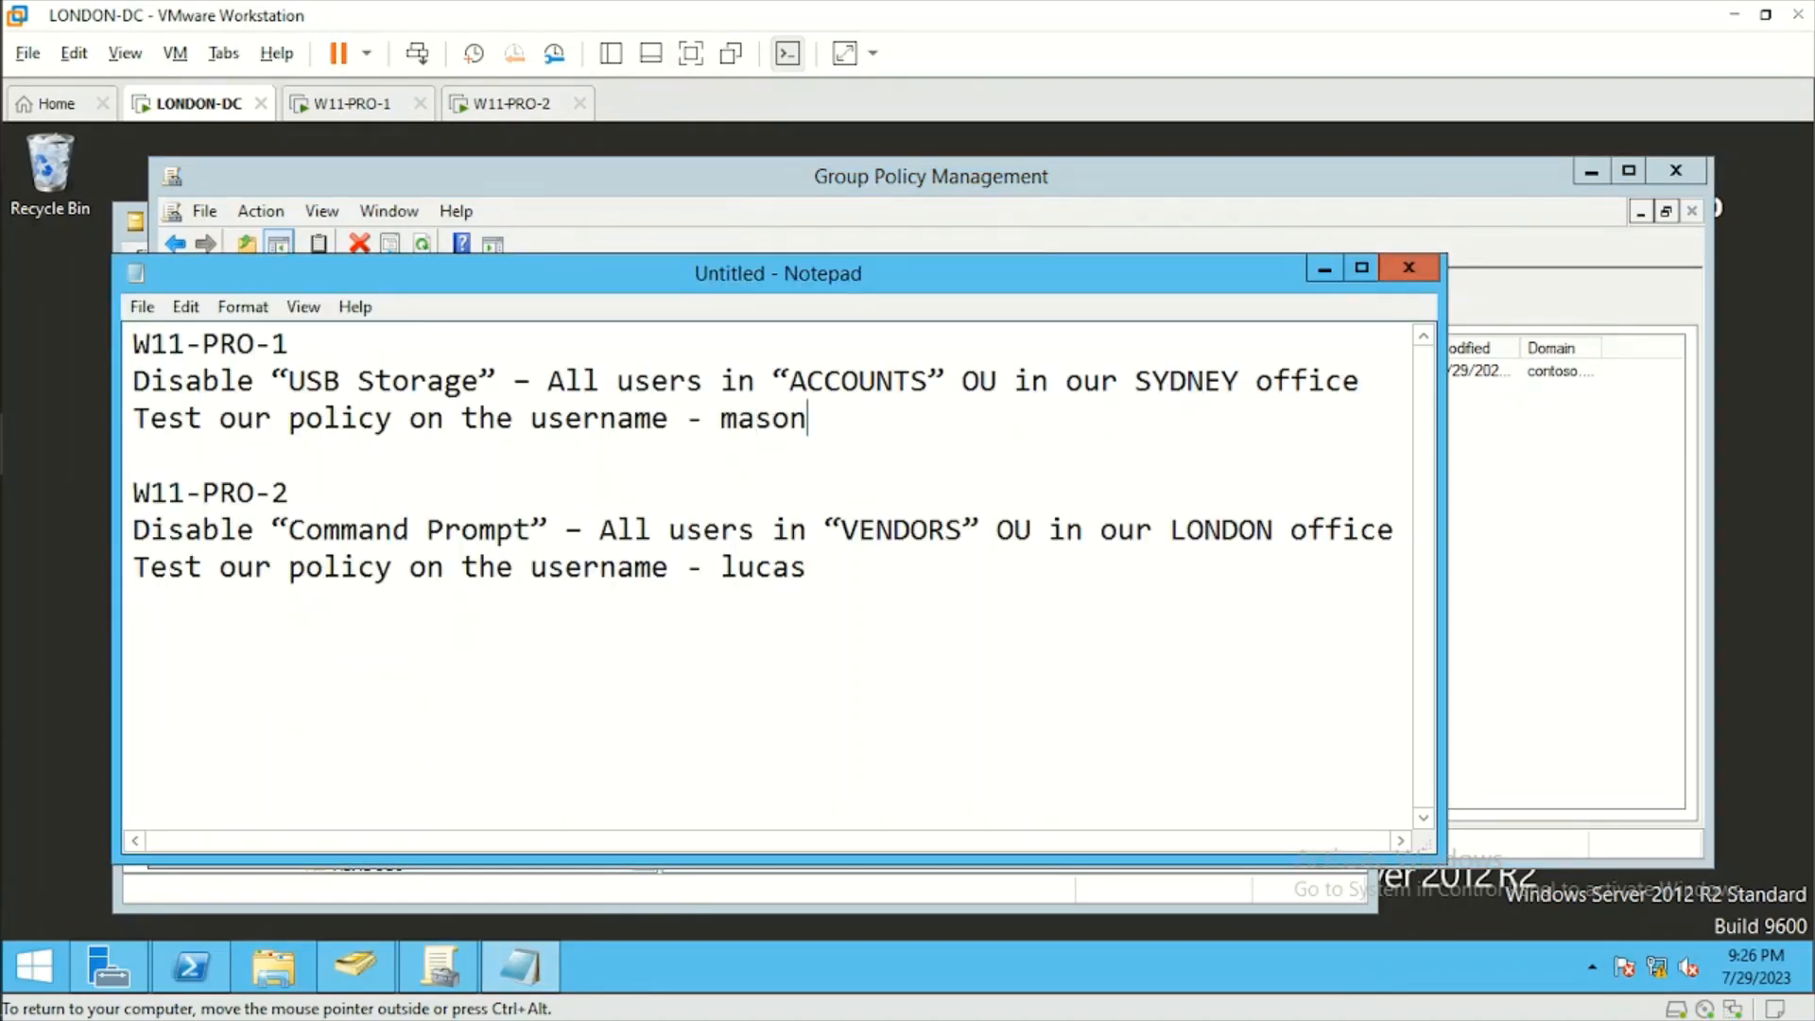
left_click_drag(790, 381, 928, 381)
left_click(930, 381)
left_click_drag(1242, 381, 1135, 381)
left_click(1135, 381)
left_click(764, 180)
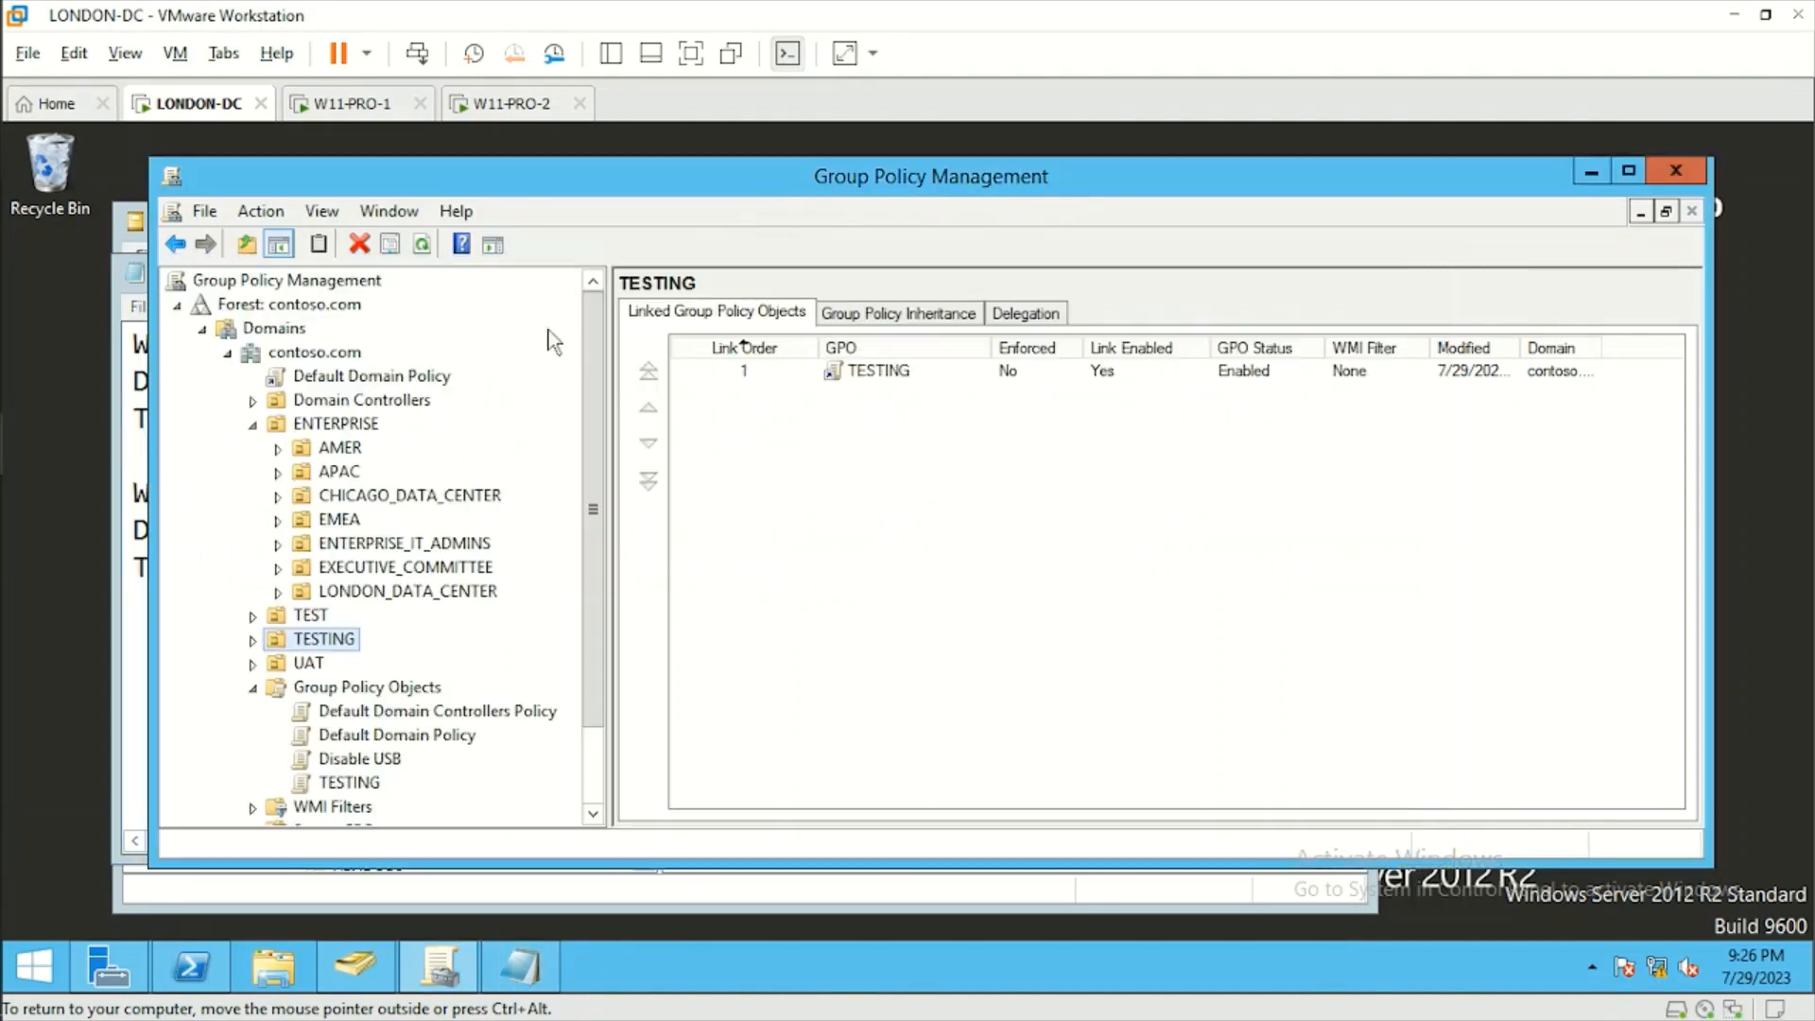
Link the existing Disable USB GPO to the ACCOUNTS OU under ENTERPRISE, APAC, AUSTRALIA, SYDNEY, USERS, BUSINESS_USERS.
left_click(278, 472)
left_click(303, 496)
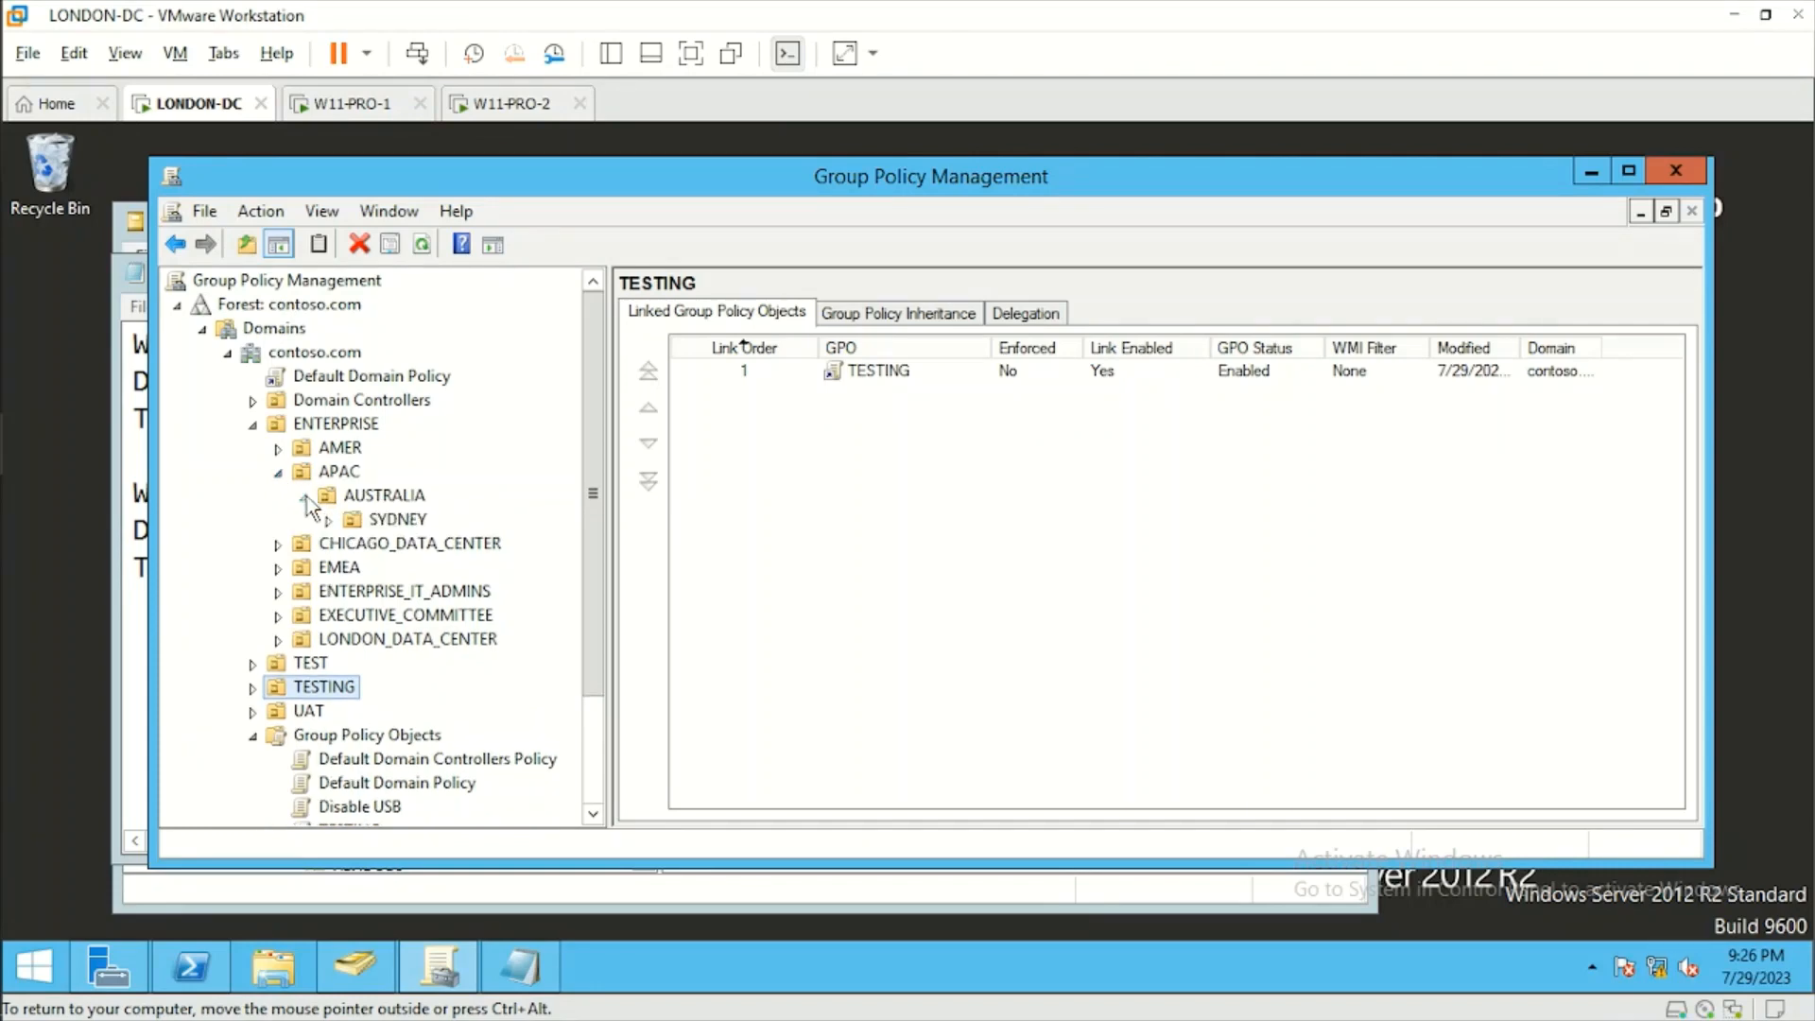
left_click(328, 521)
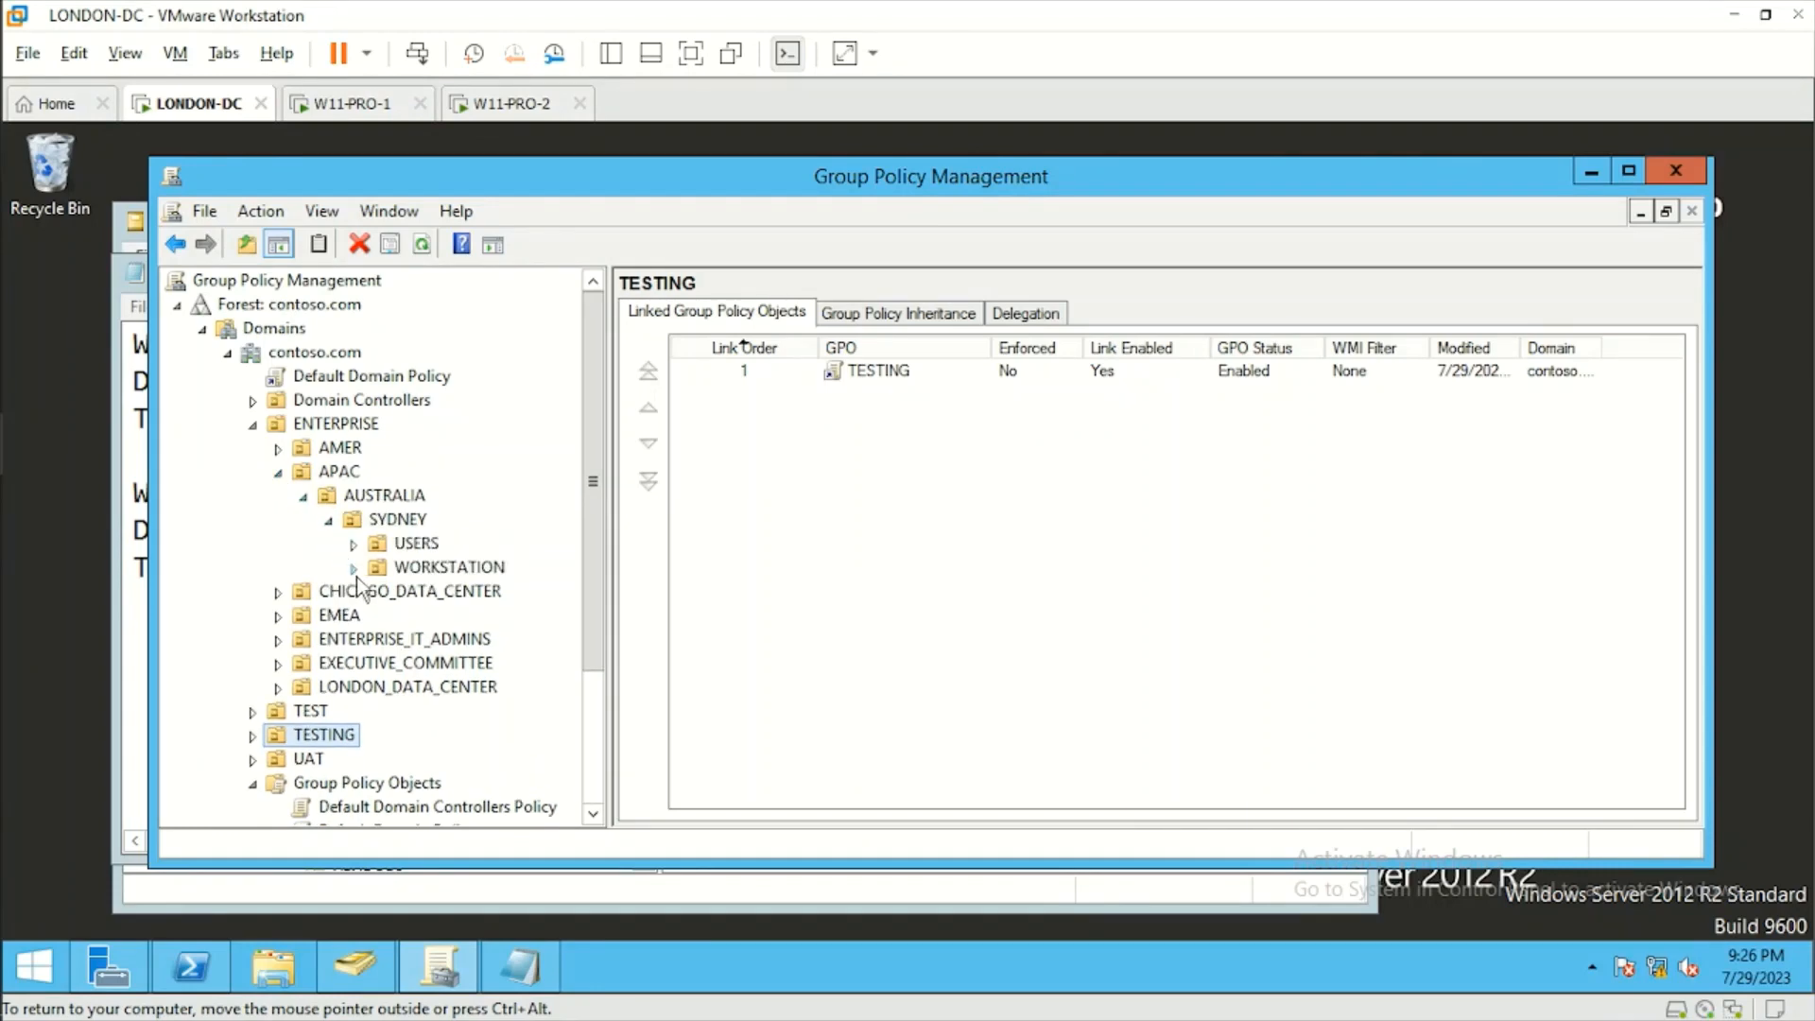
left_click(354, 545)
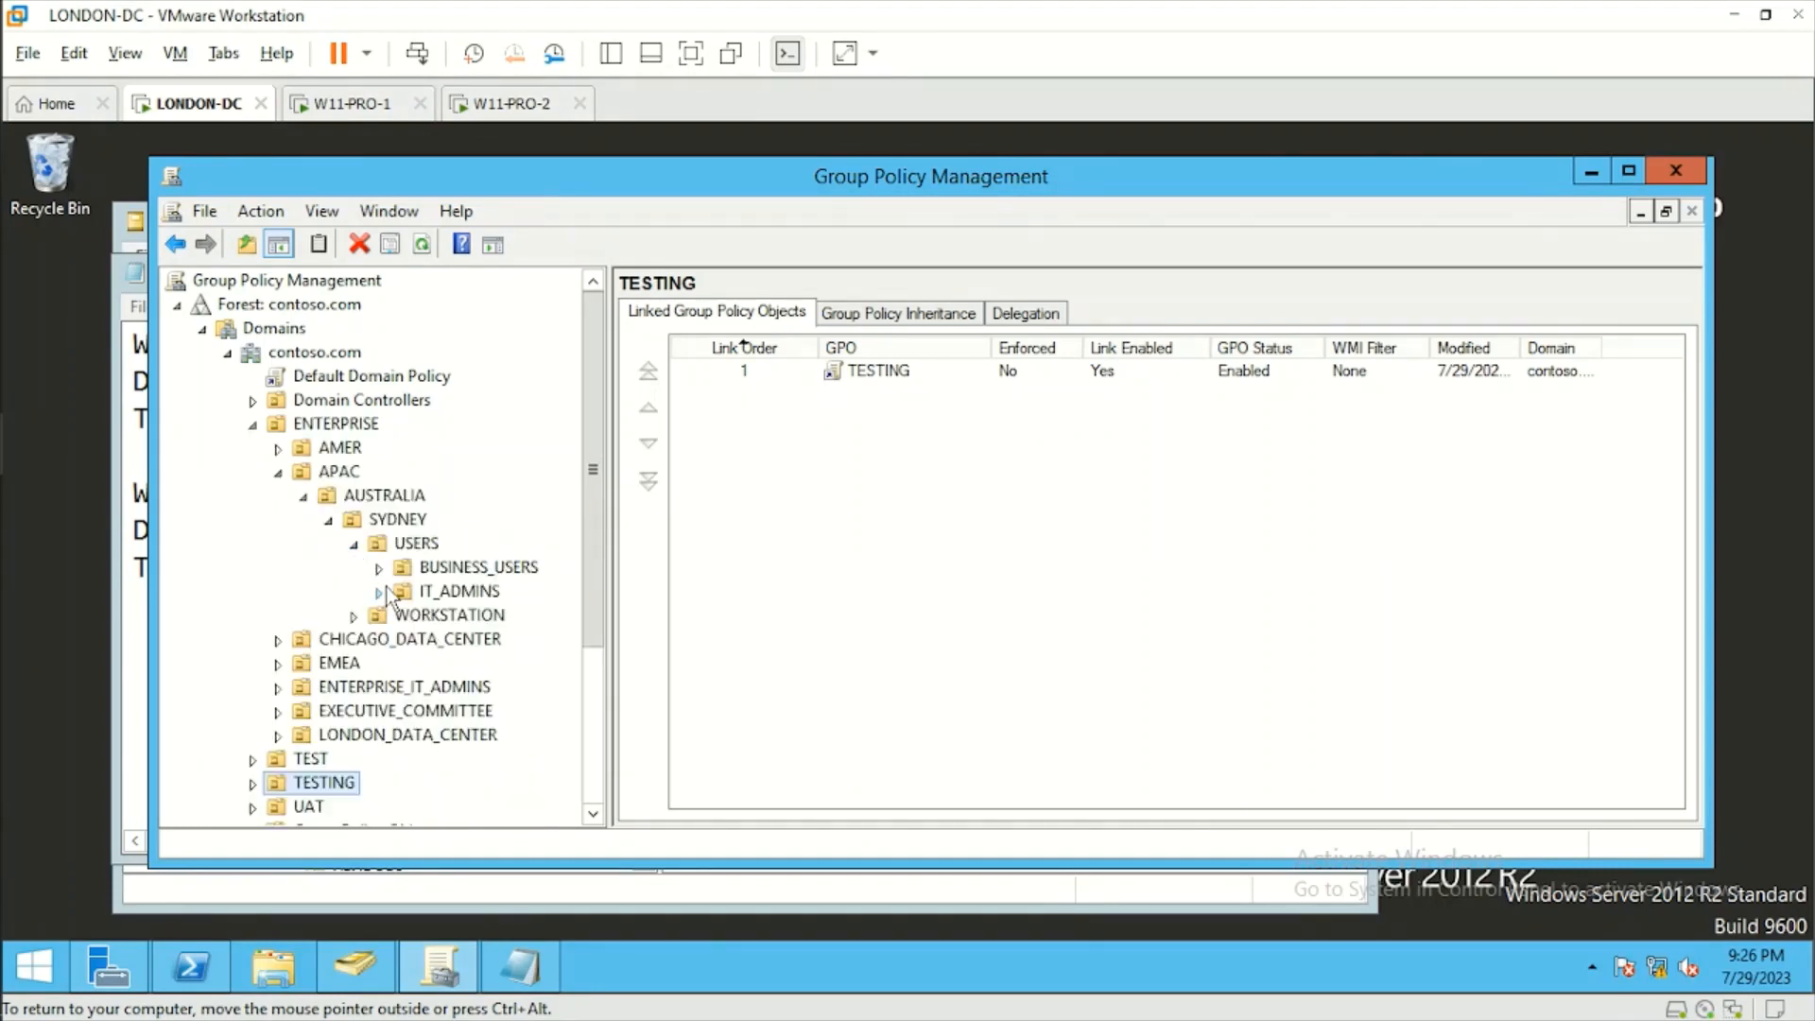
left_click(378, 569)
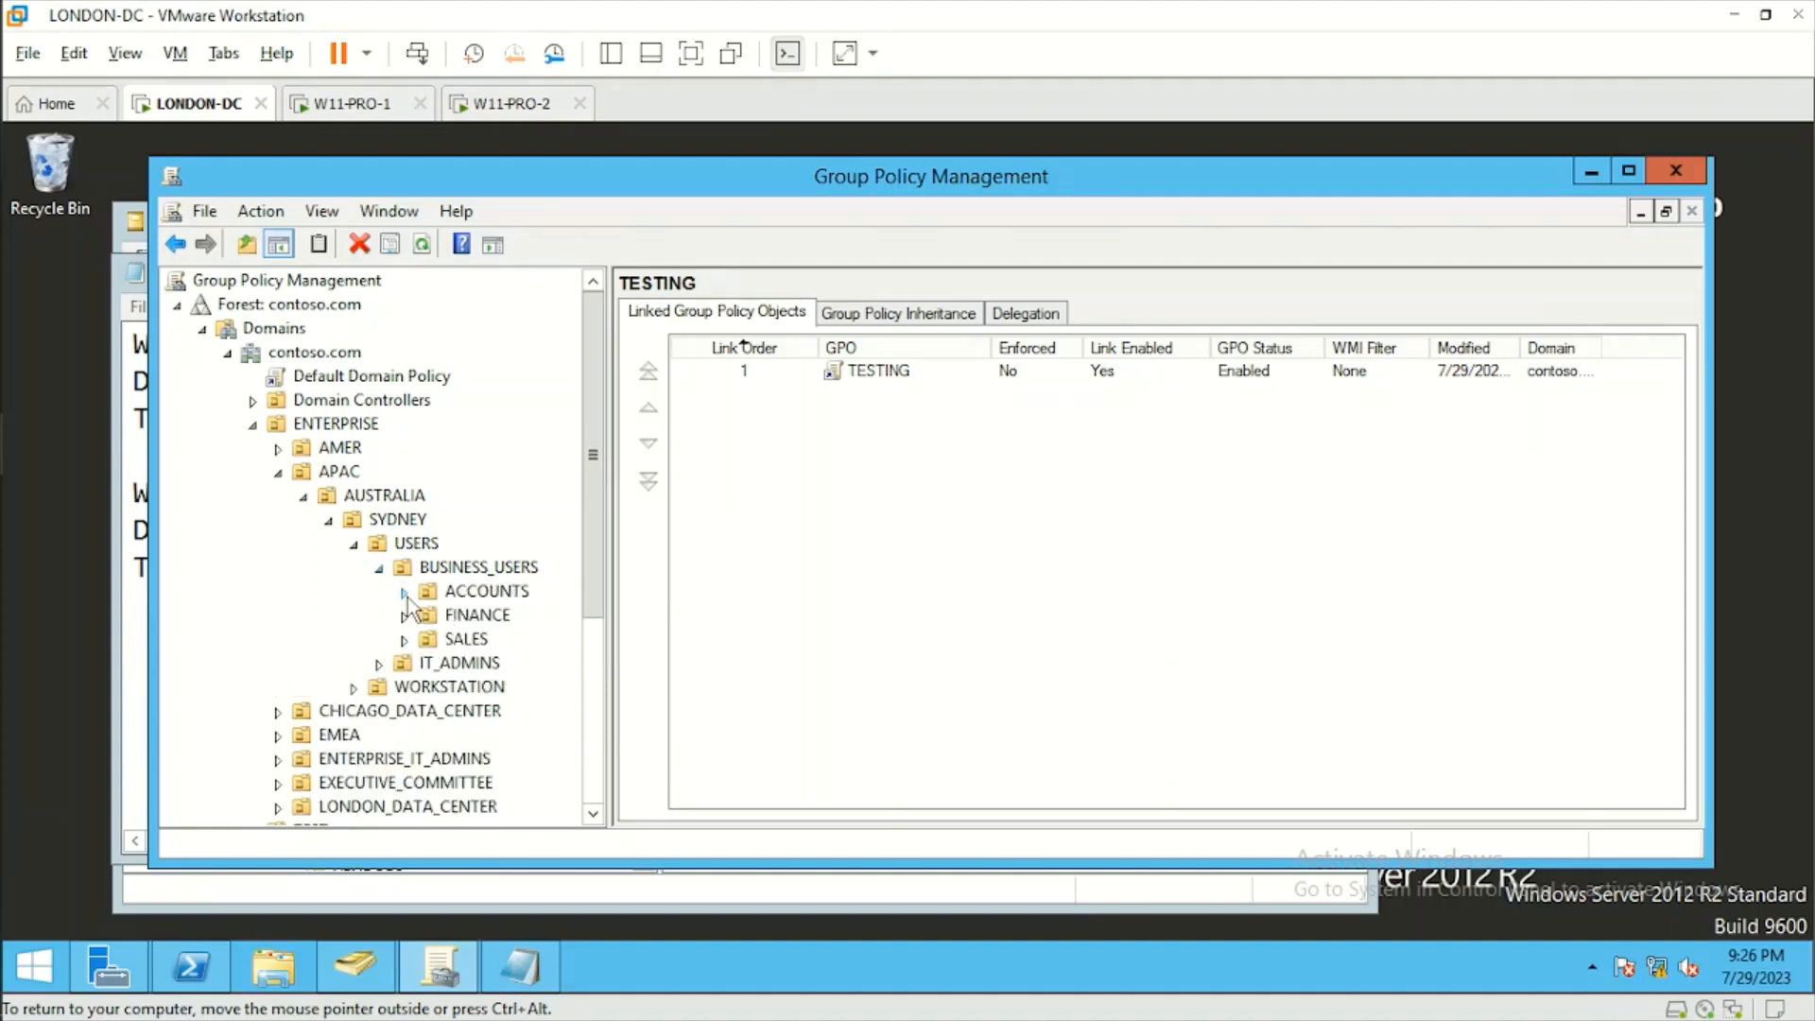
left_click(491, 594)
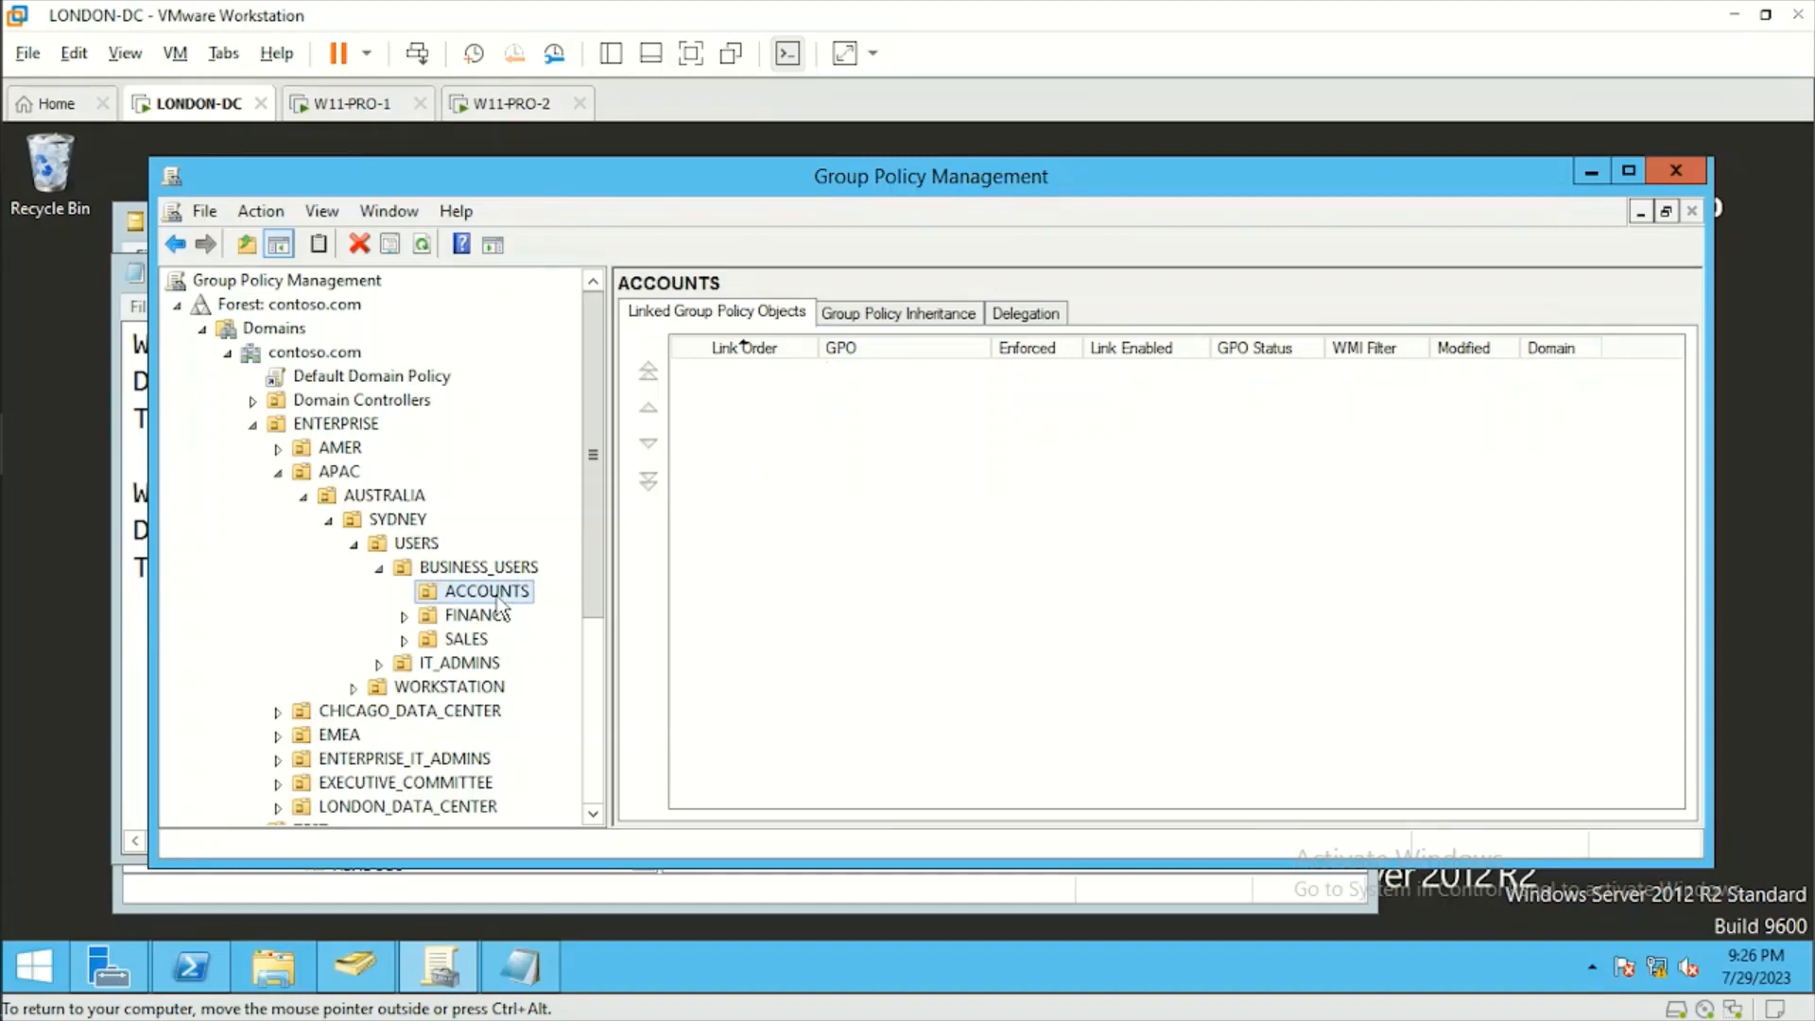
right_click(495, 596)
left_click(633, 226)
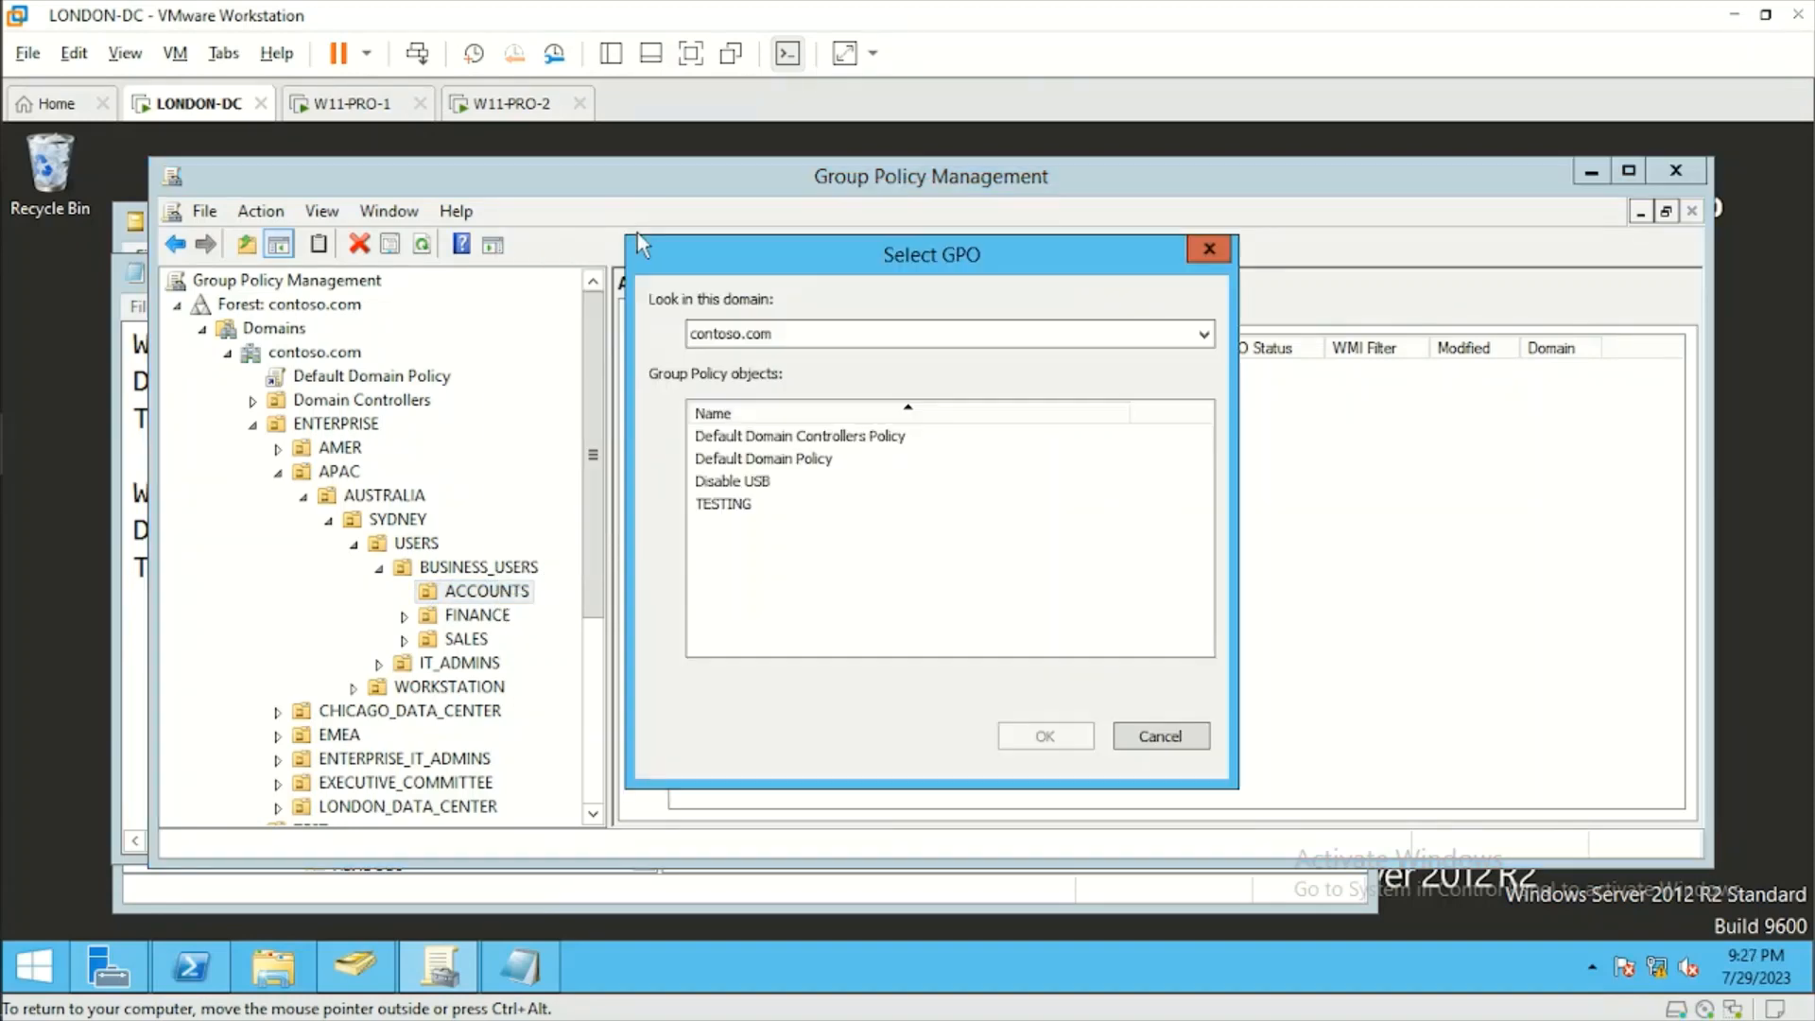
left_click(773, 482)
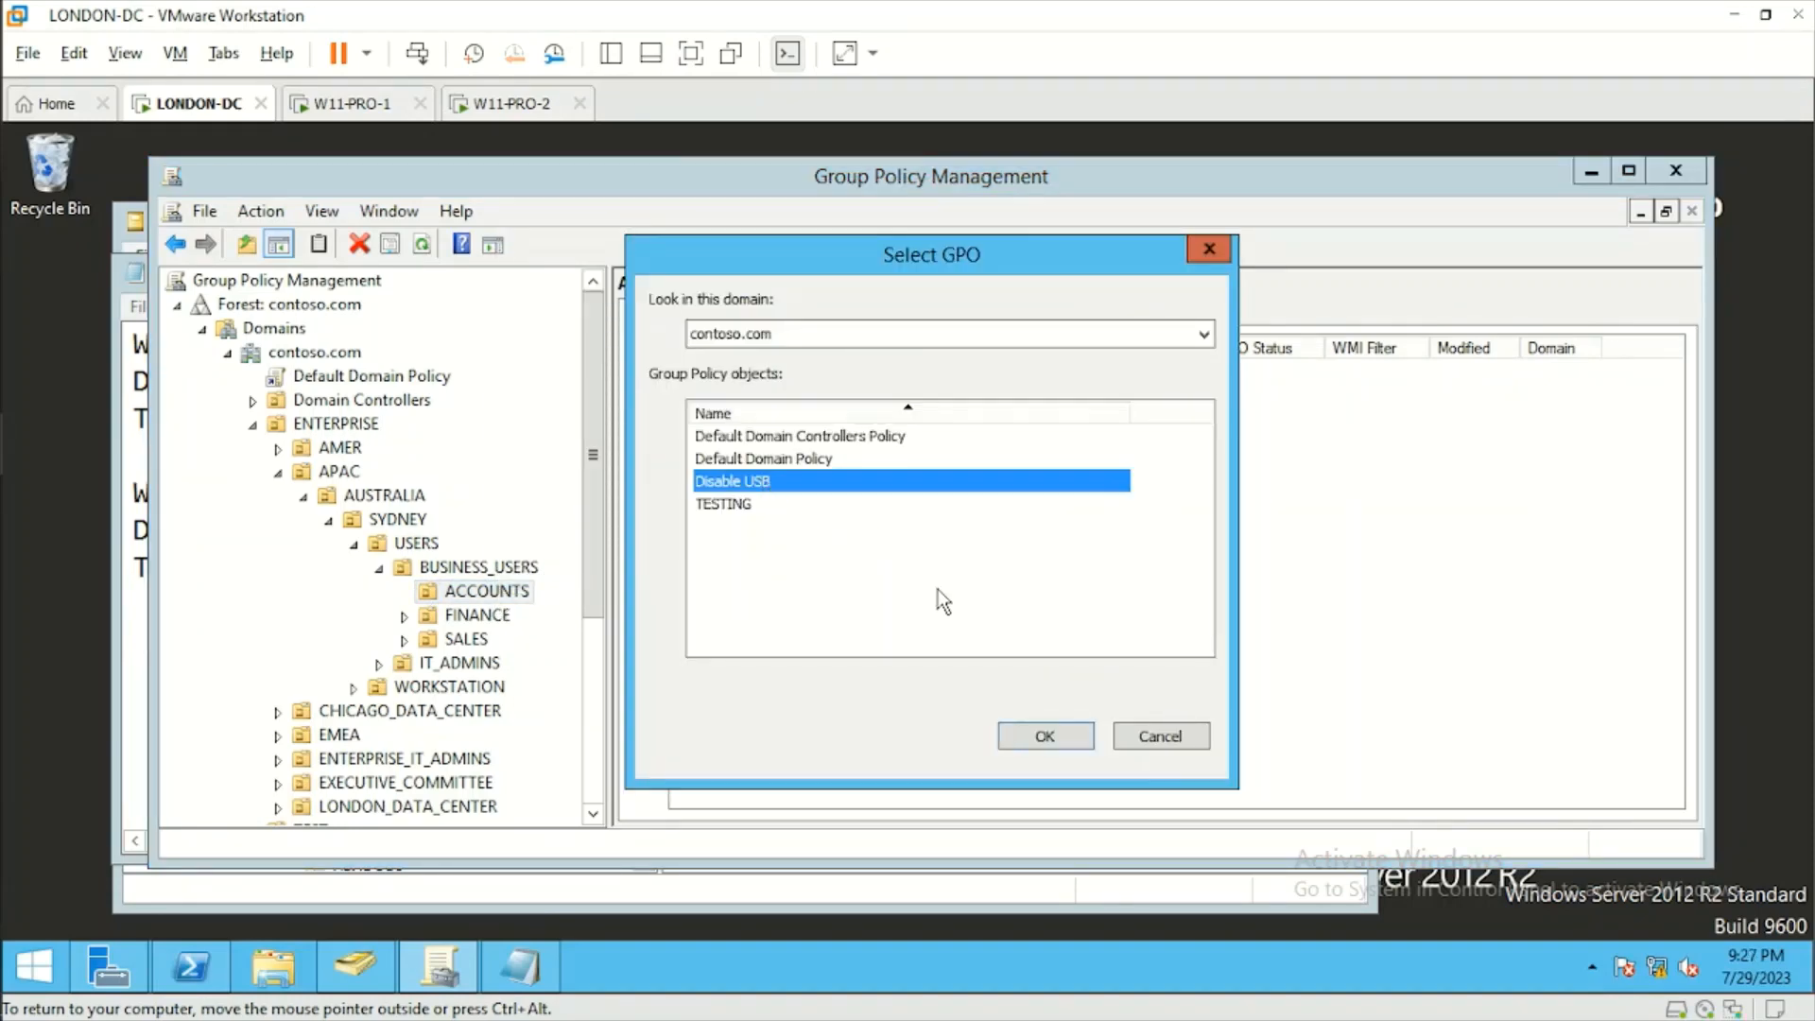
left_click(1044, 736)
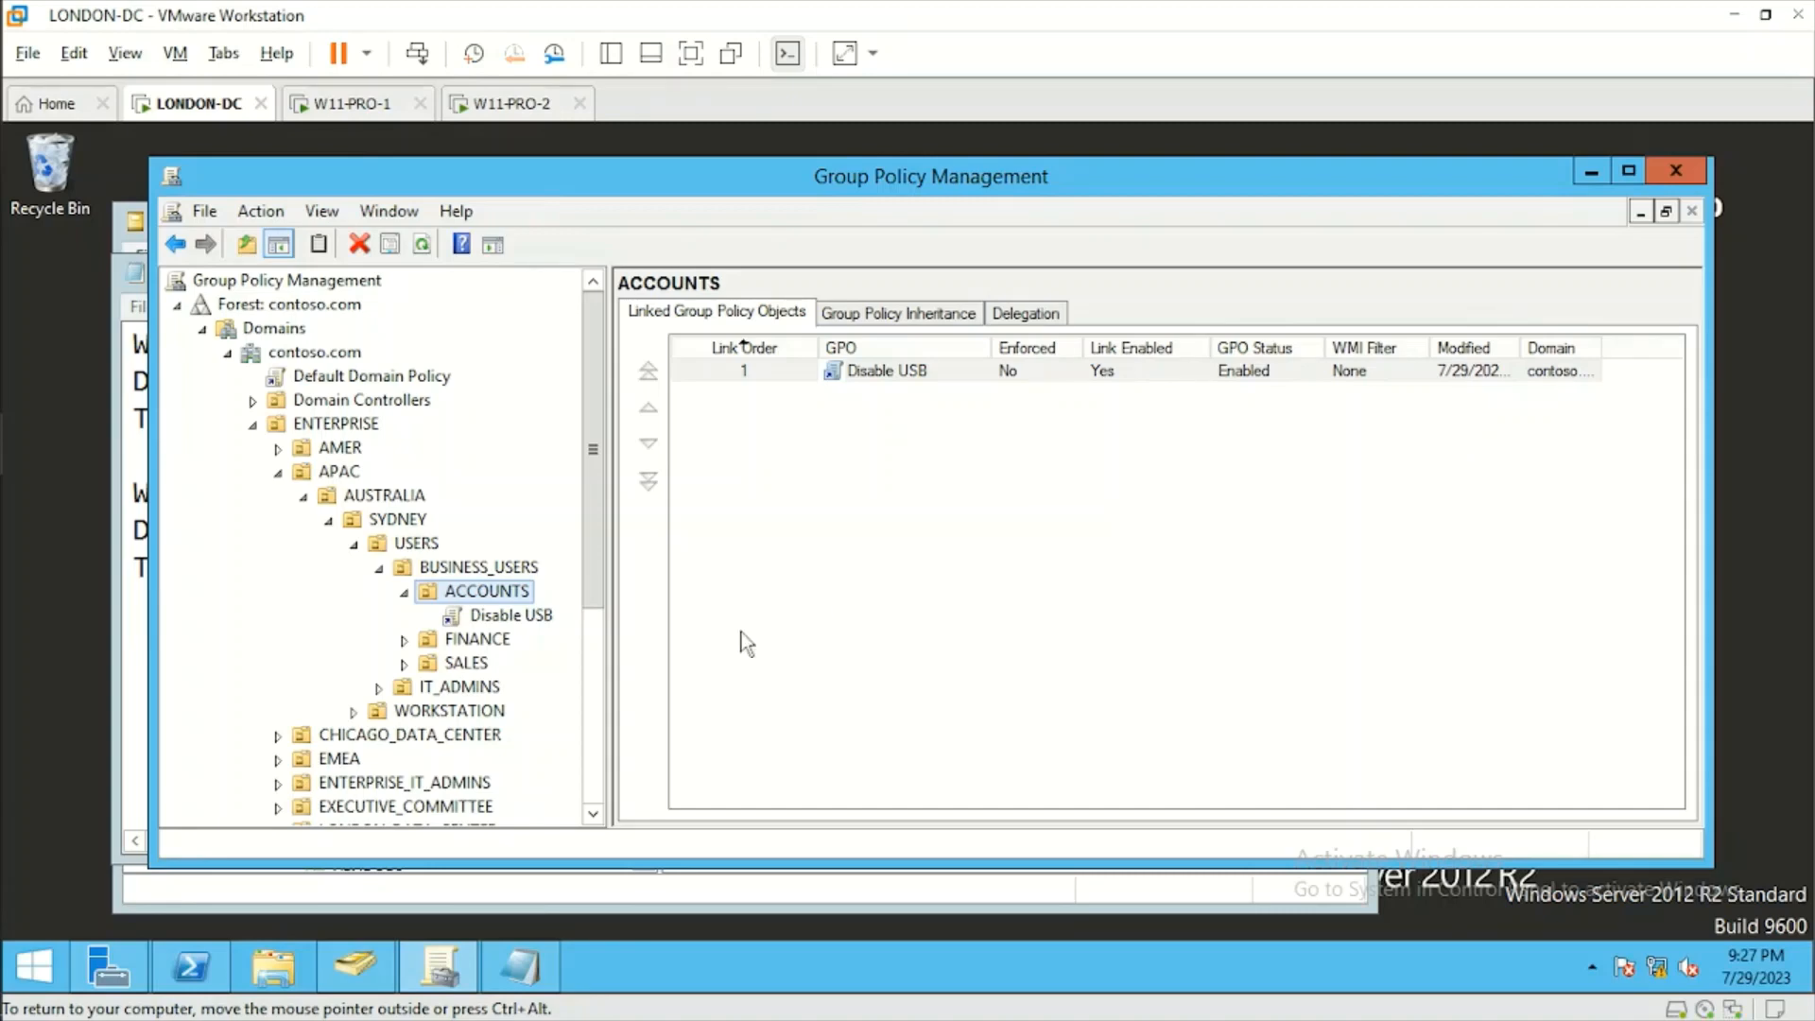
Force a group policy update on the domain controller by running gpupdate /force in PowerShell.
left_click(191, 966)
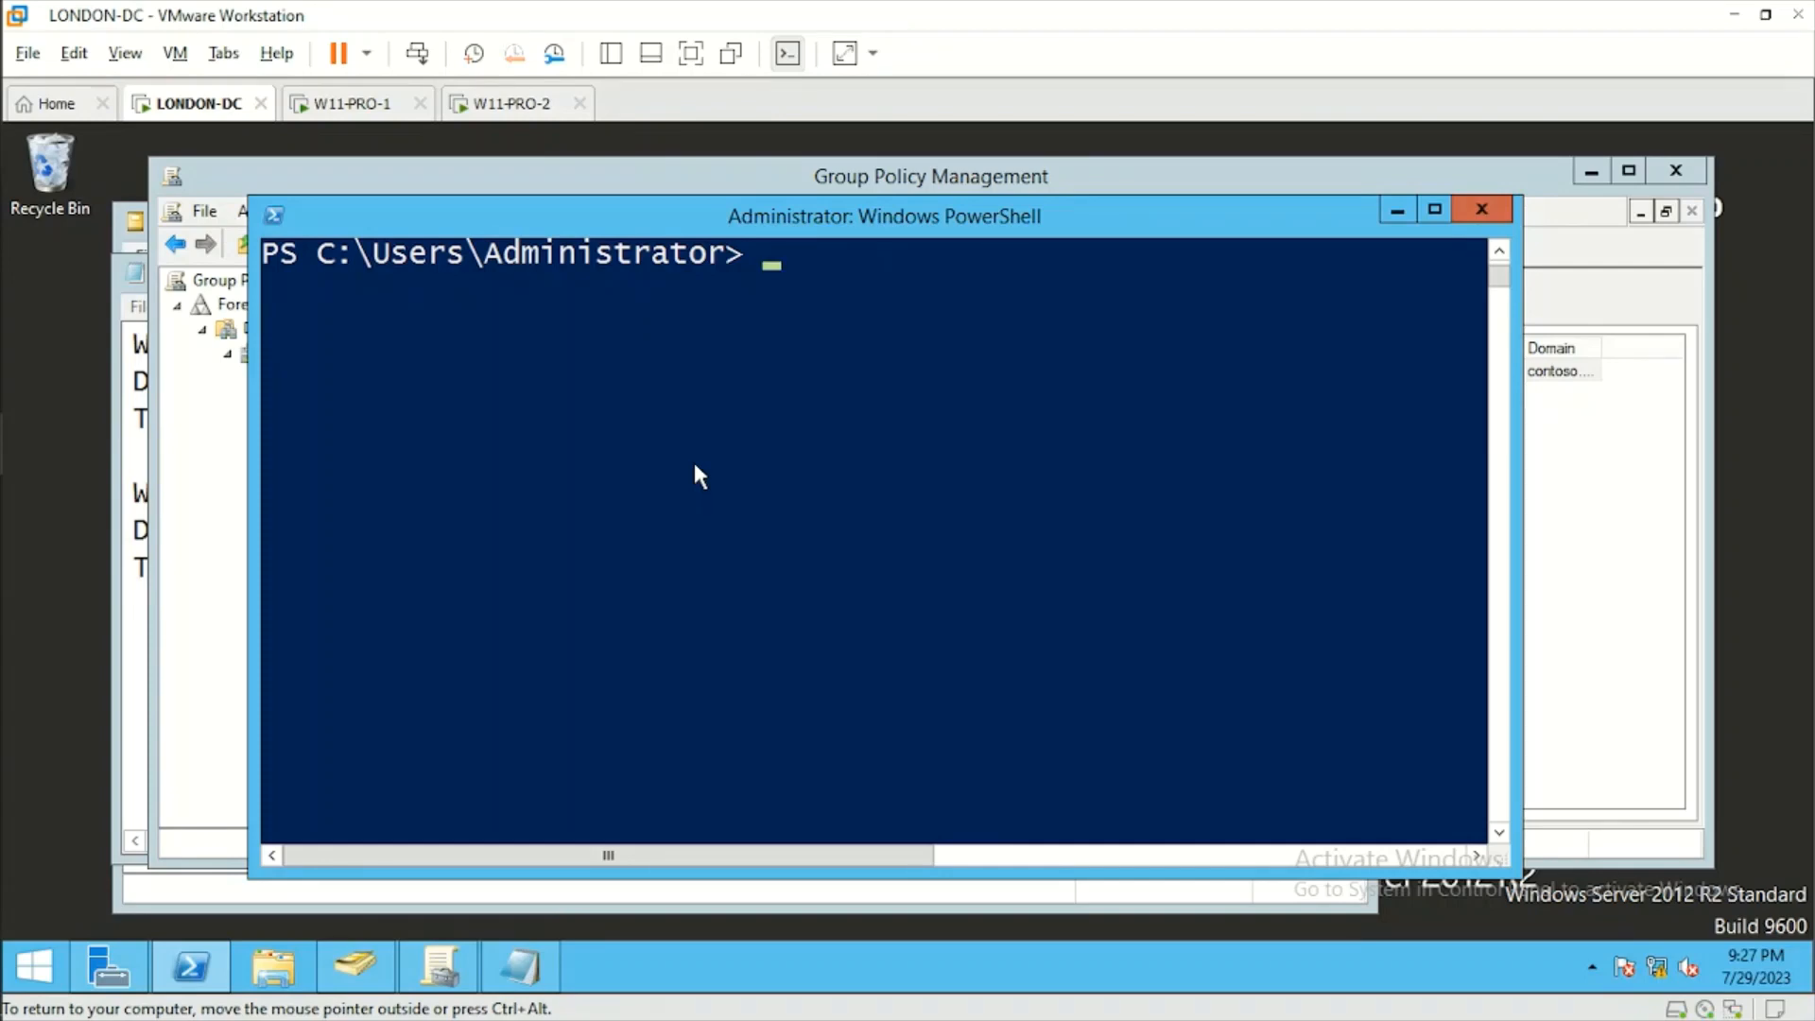
type("gpupdate /force")
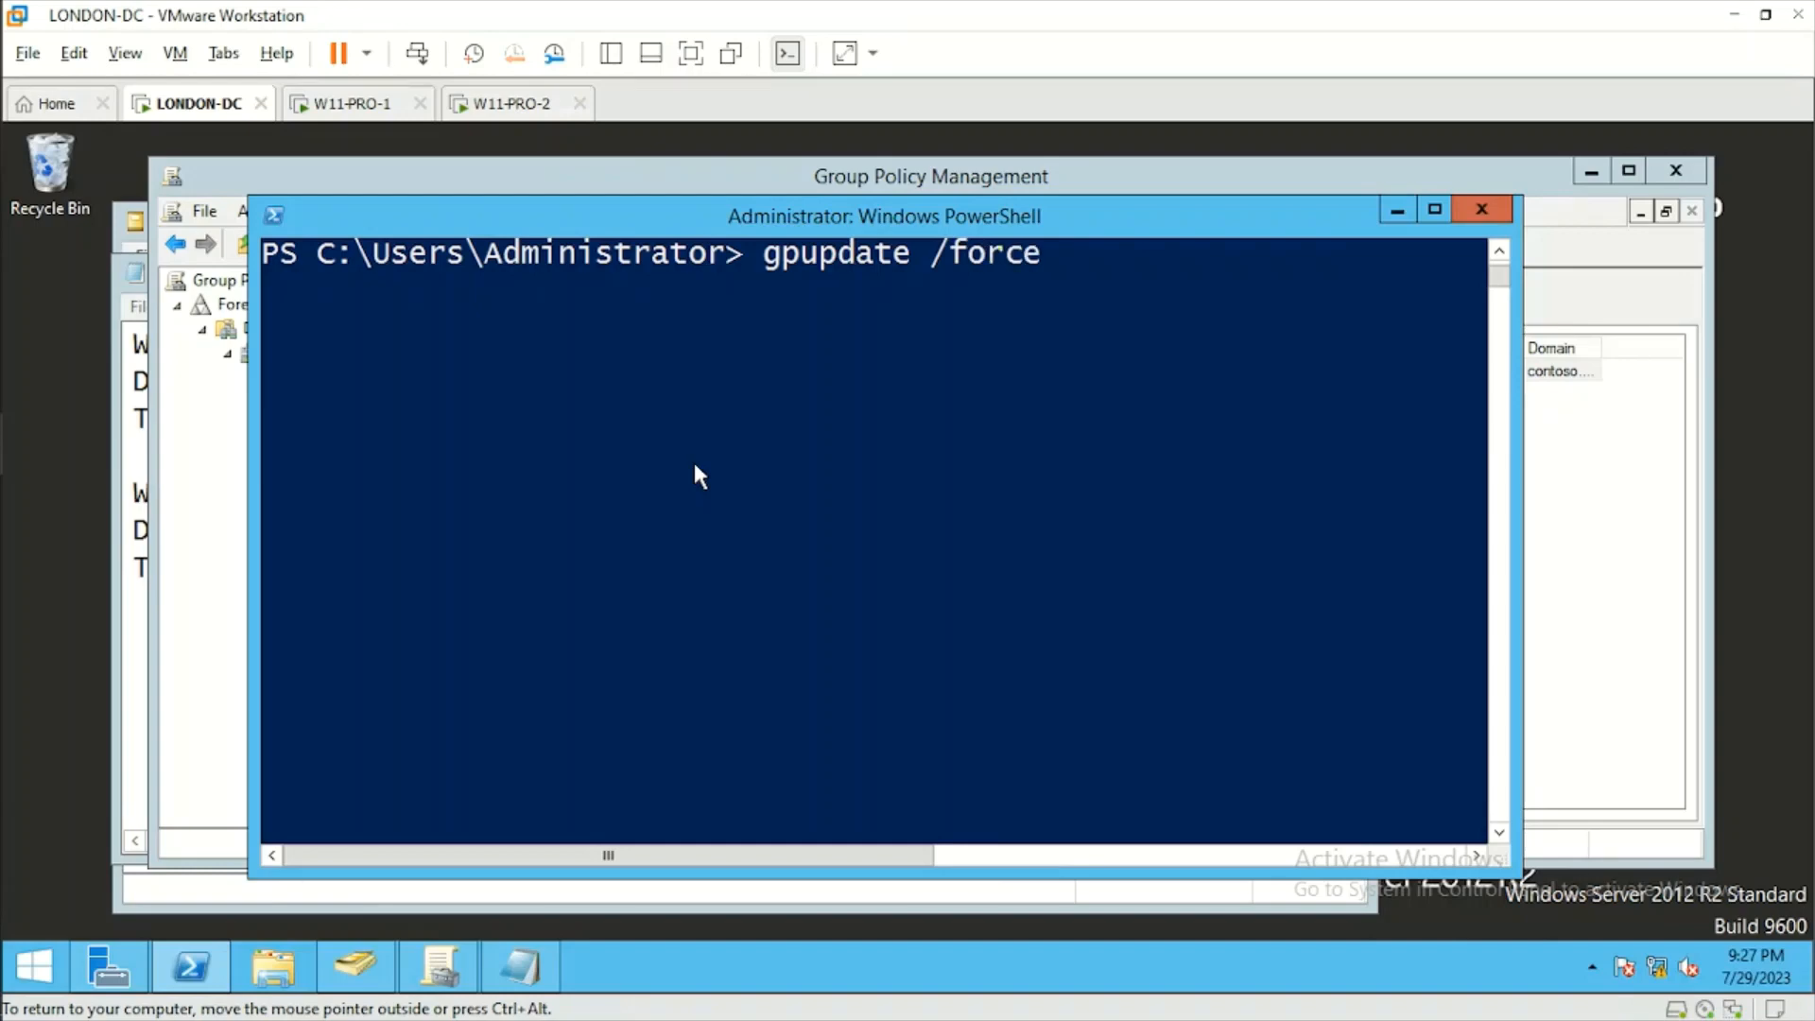
key("Return")
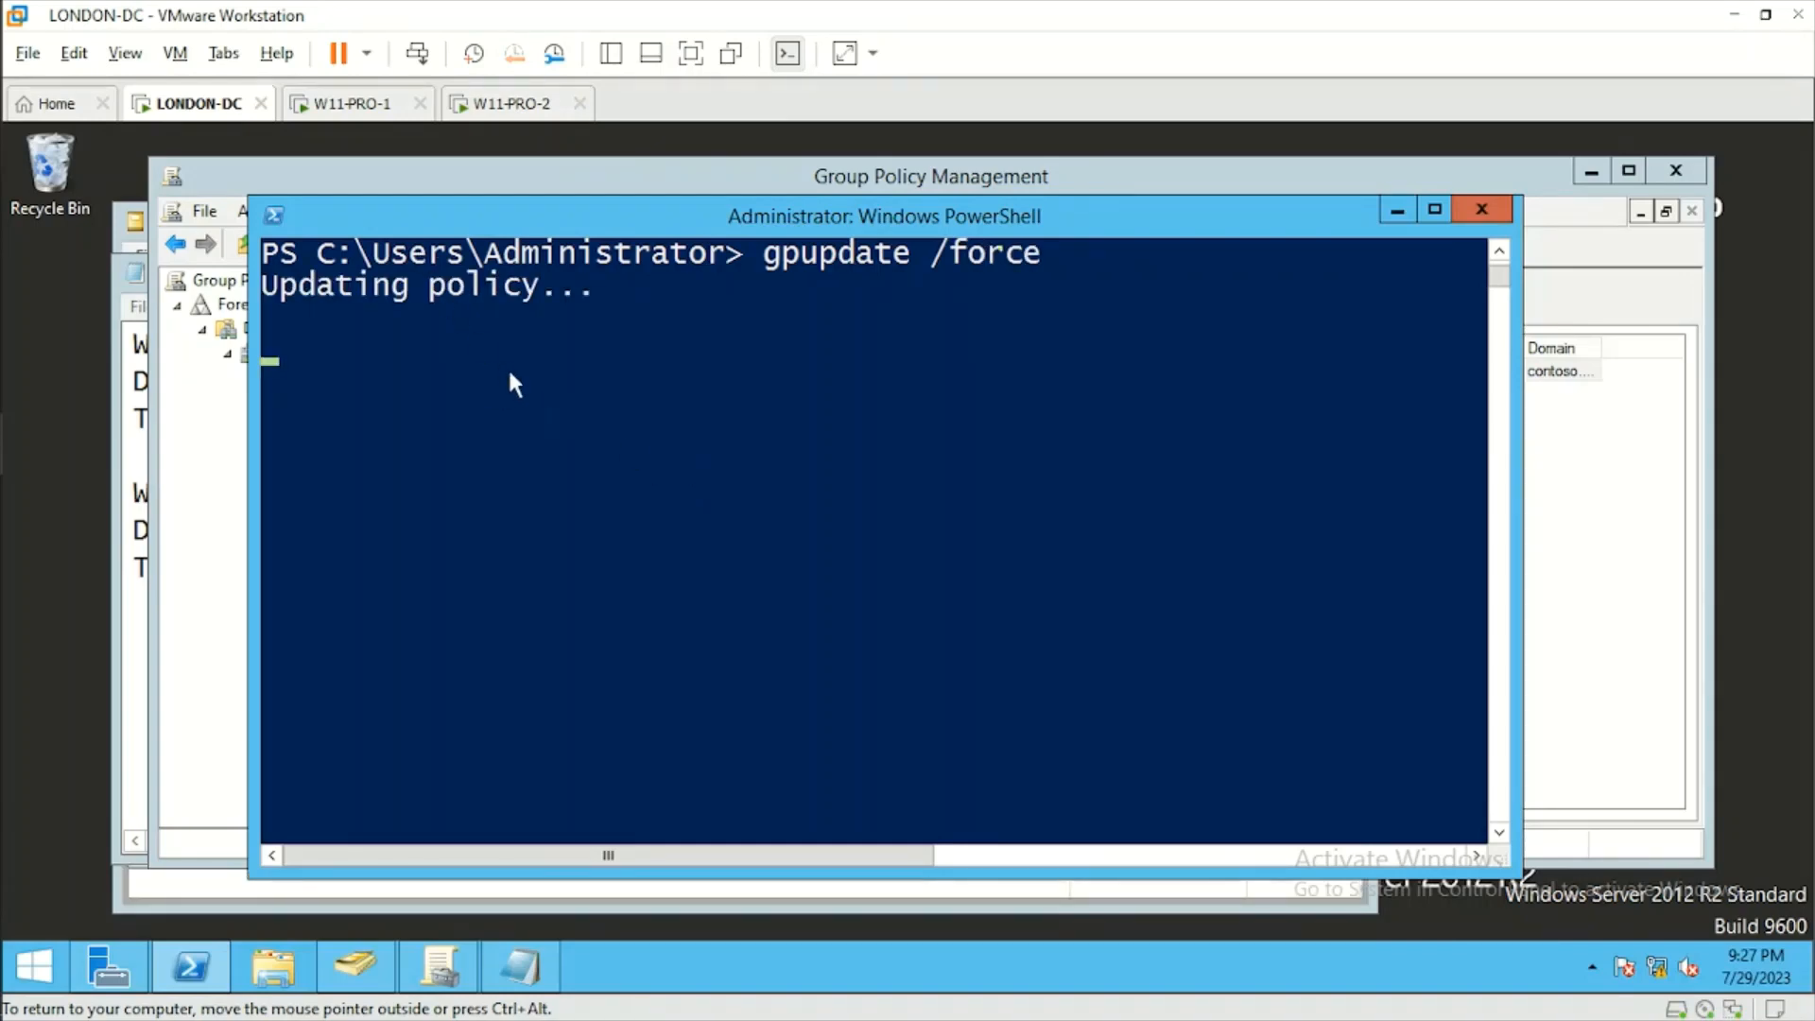
Restart the W11-PRO-1 virtual machine and check on the policy update running on LONDON-DC.
left_click(358, 110)
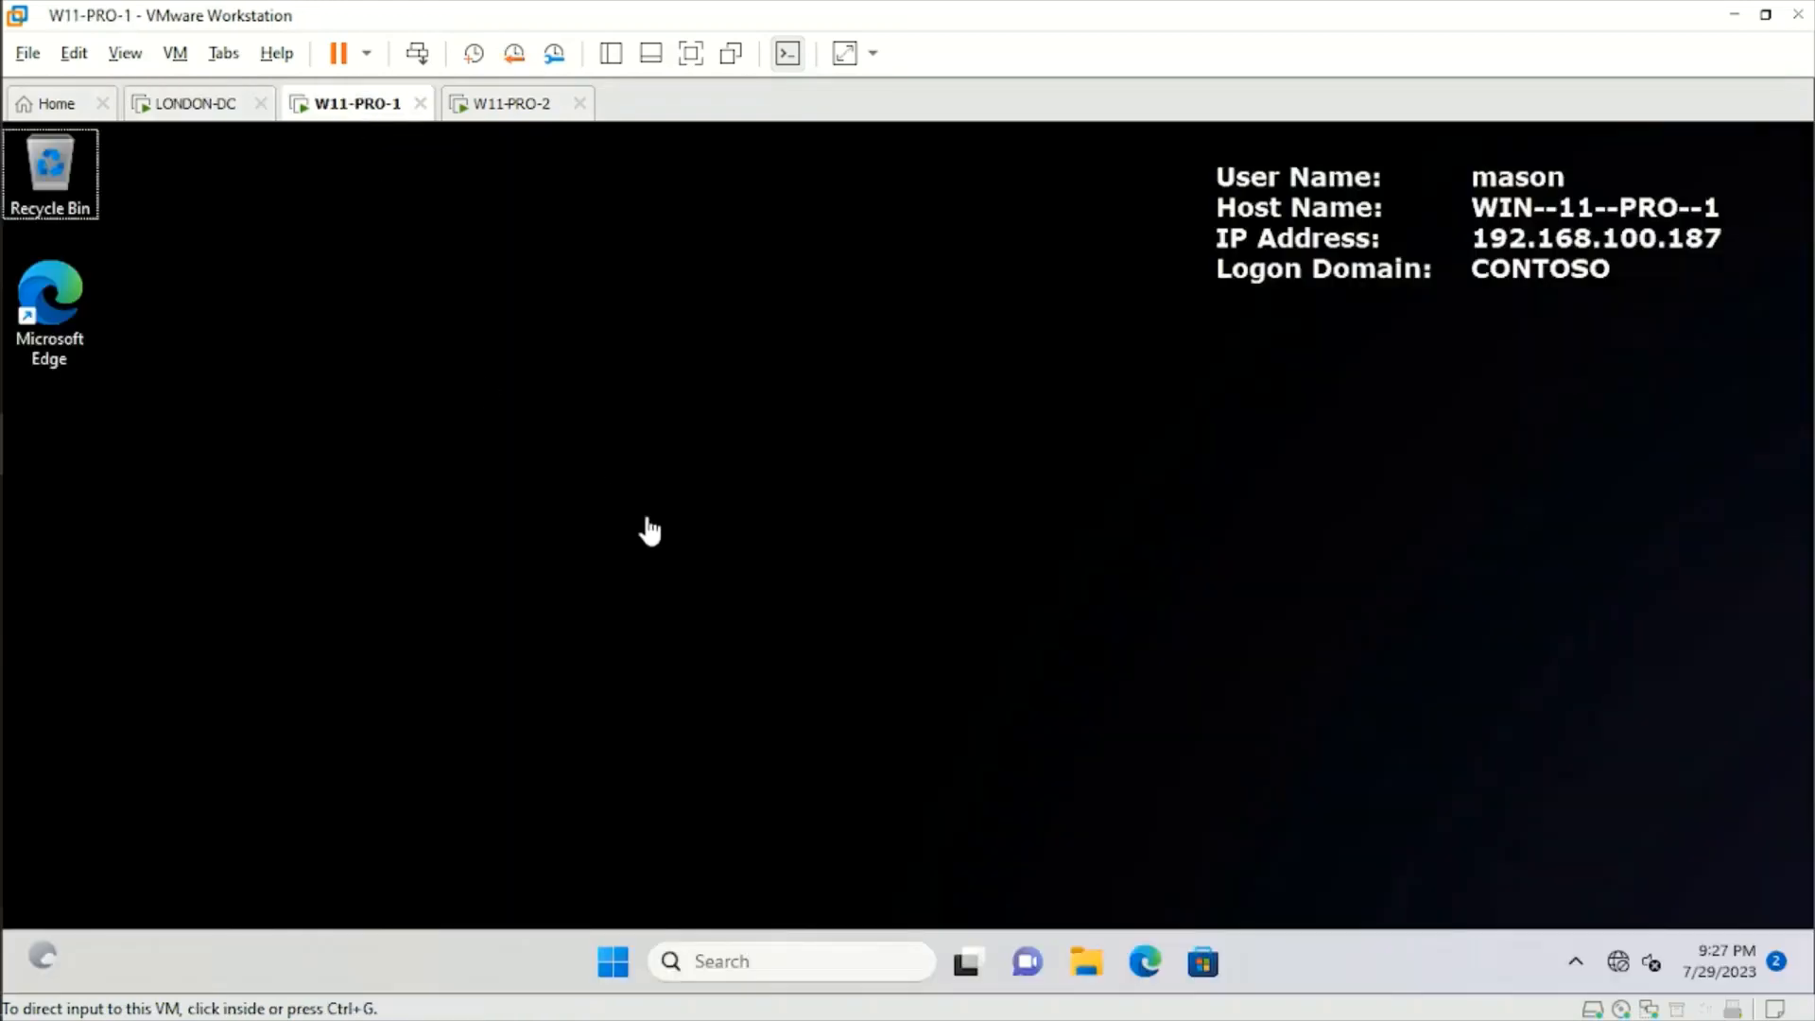
right_click(615, 965)
mouse_move(674, 853)
left_click(824, 849)
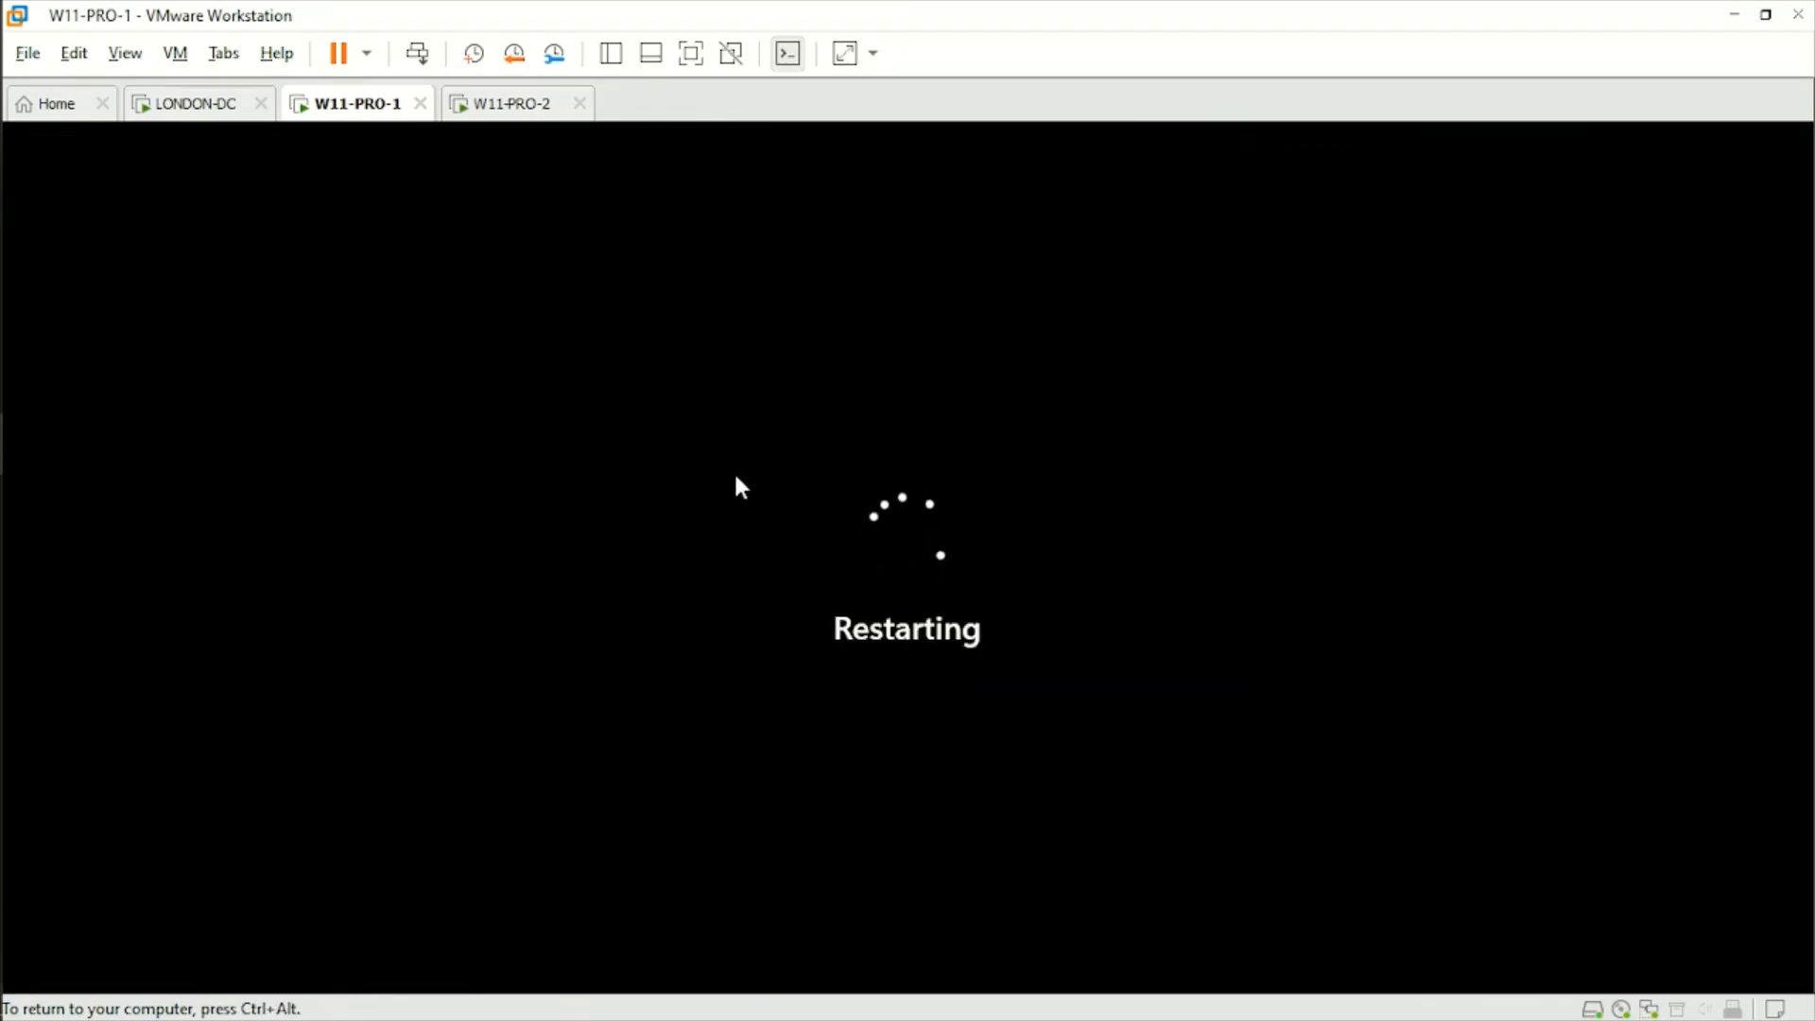
left_click(199, 104)
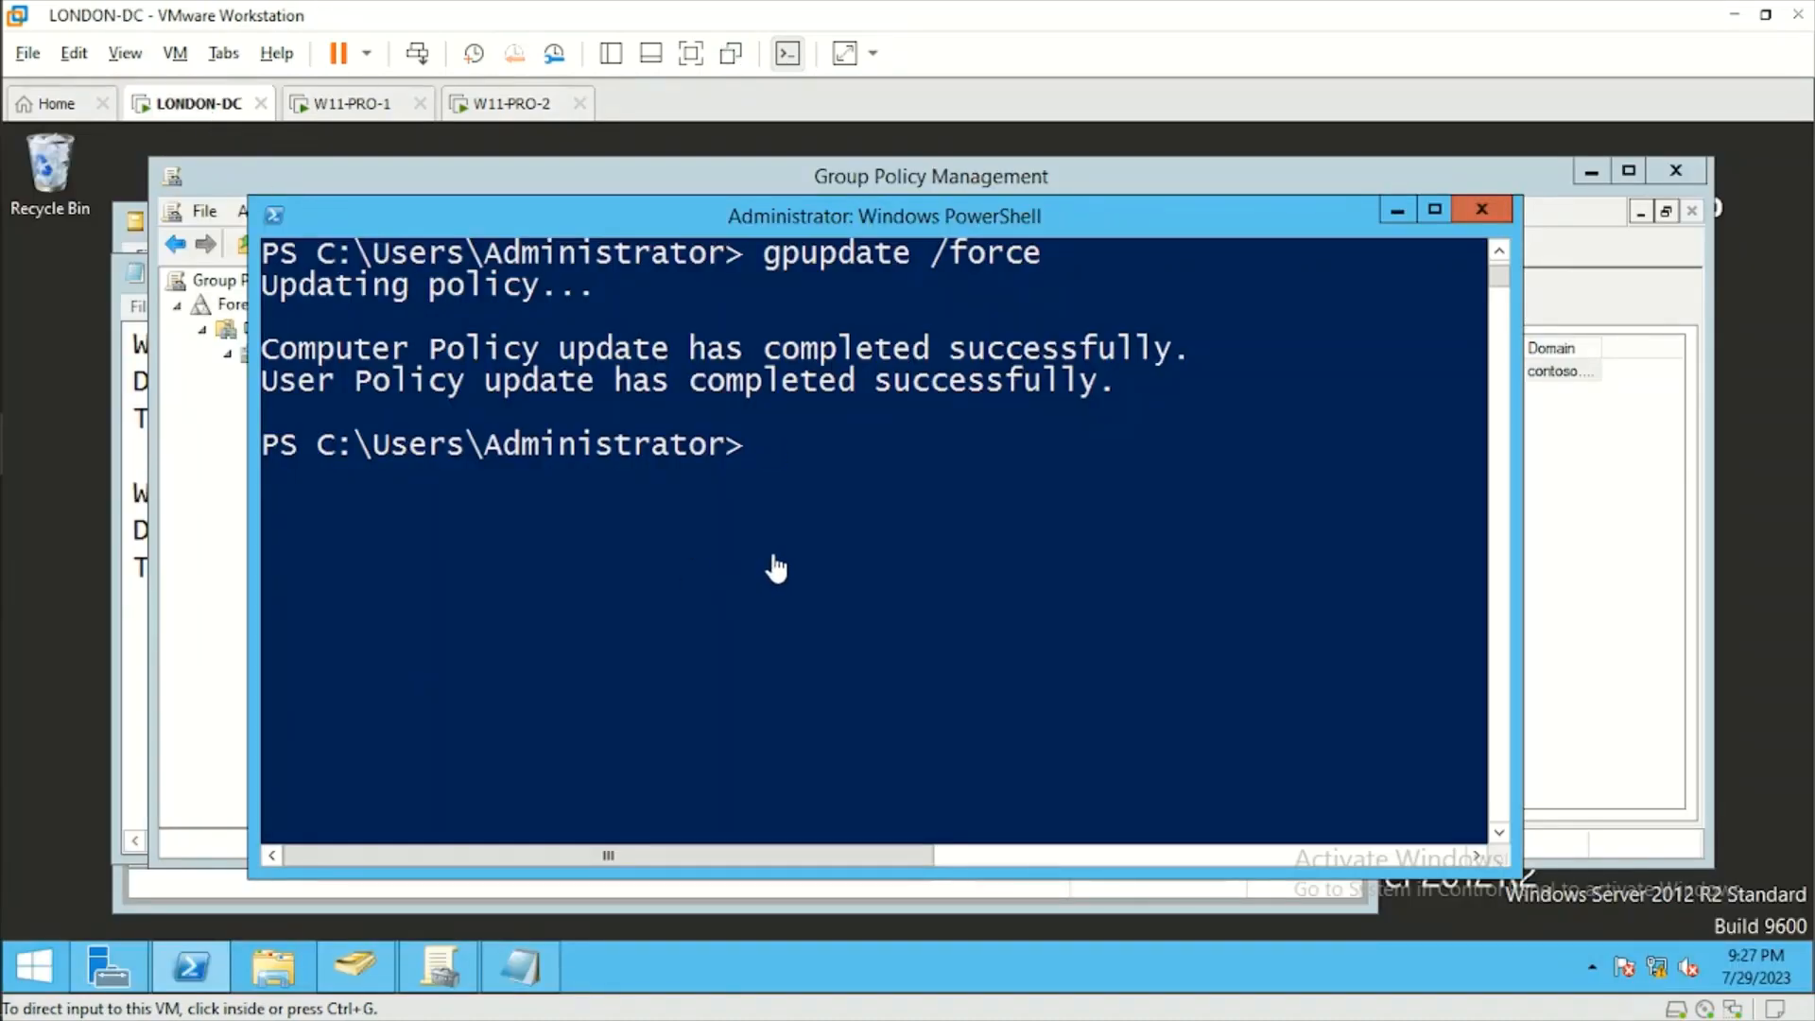
left_click(343, 108)
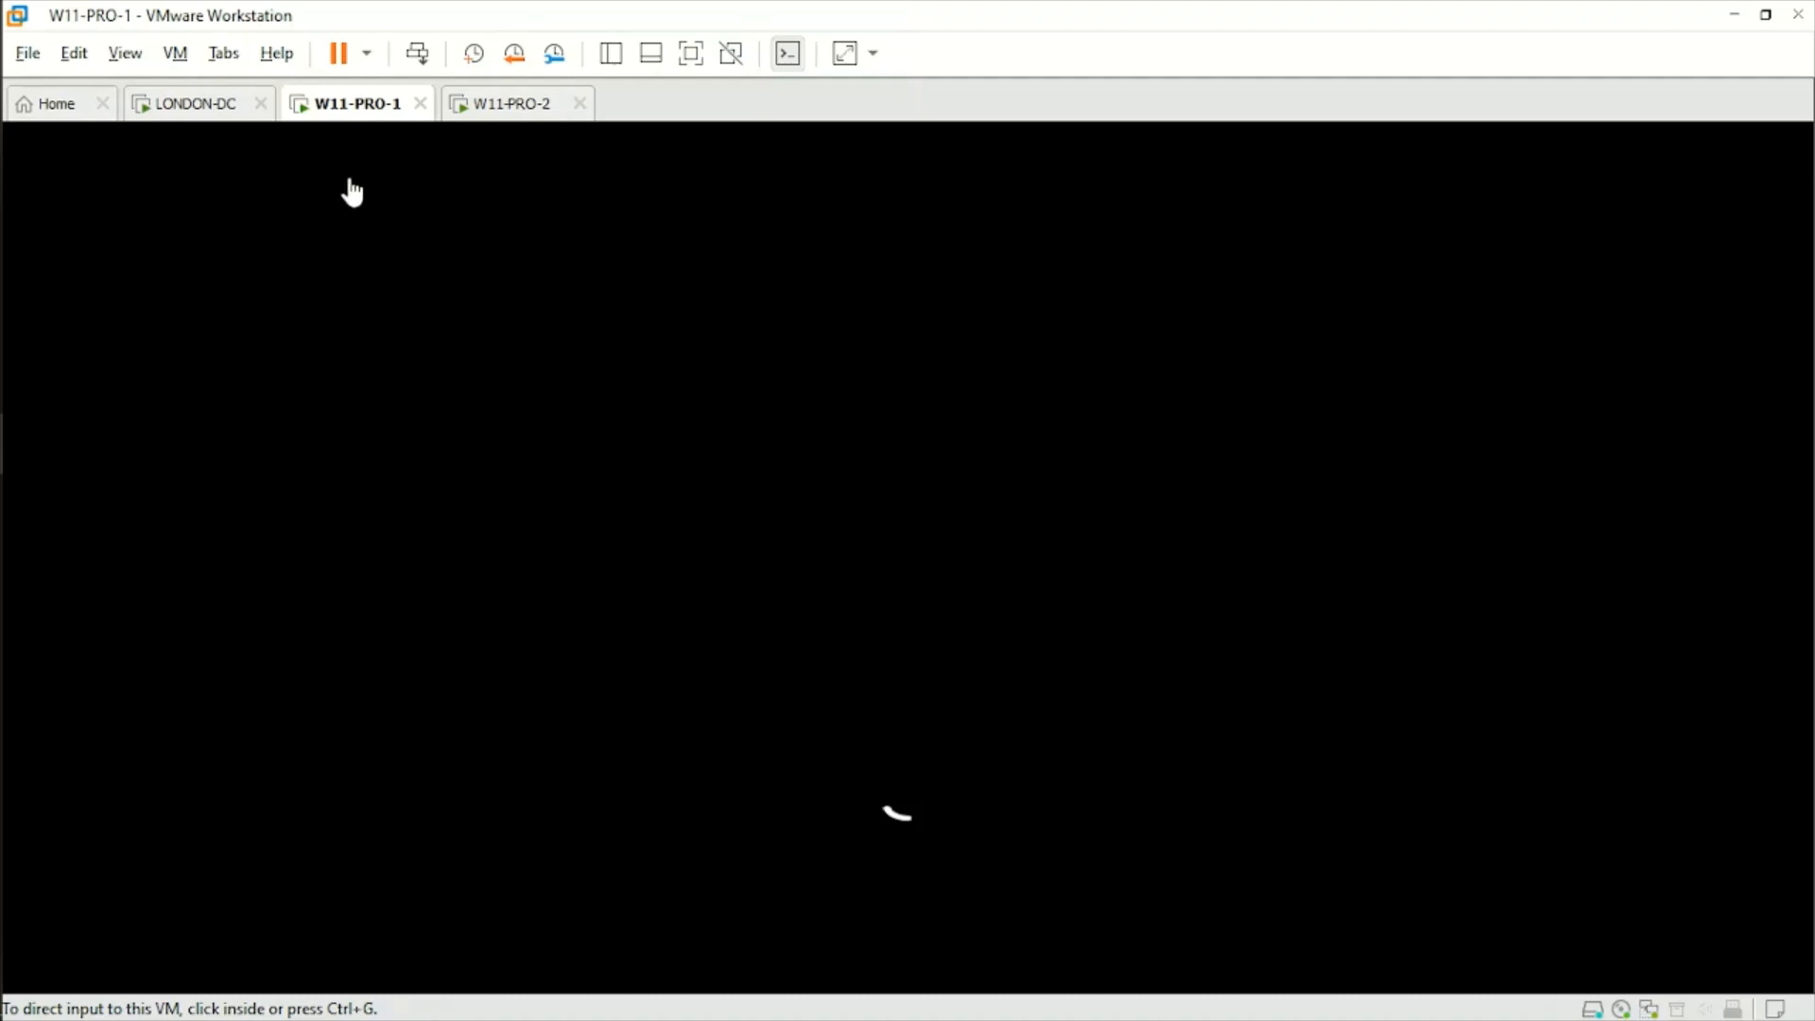
On LONDON-DC, review the users in the SYDNEY ACCOUNTS OU in Active Directory Users and Computers.
left_click(199, 105)
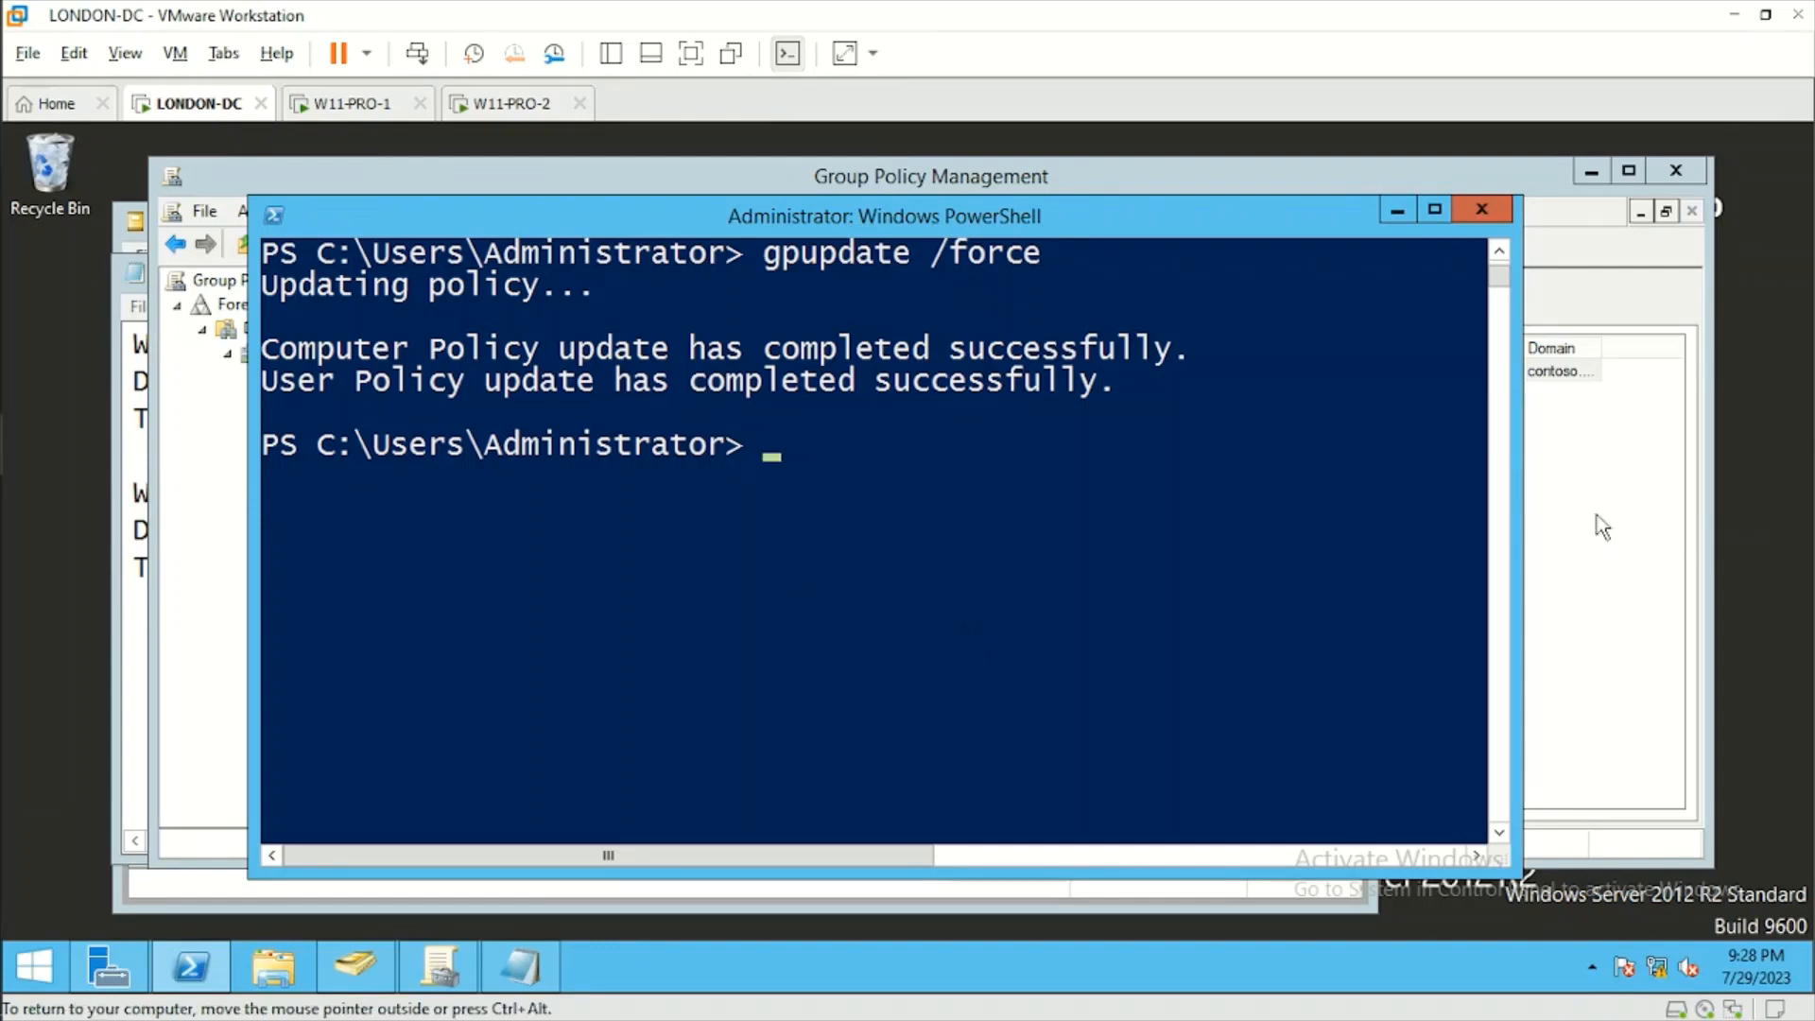
left_click(358, 969)
left_click_drag(857, 575, 690, 339)
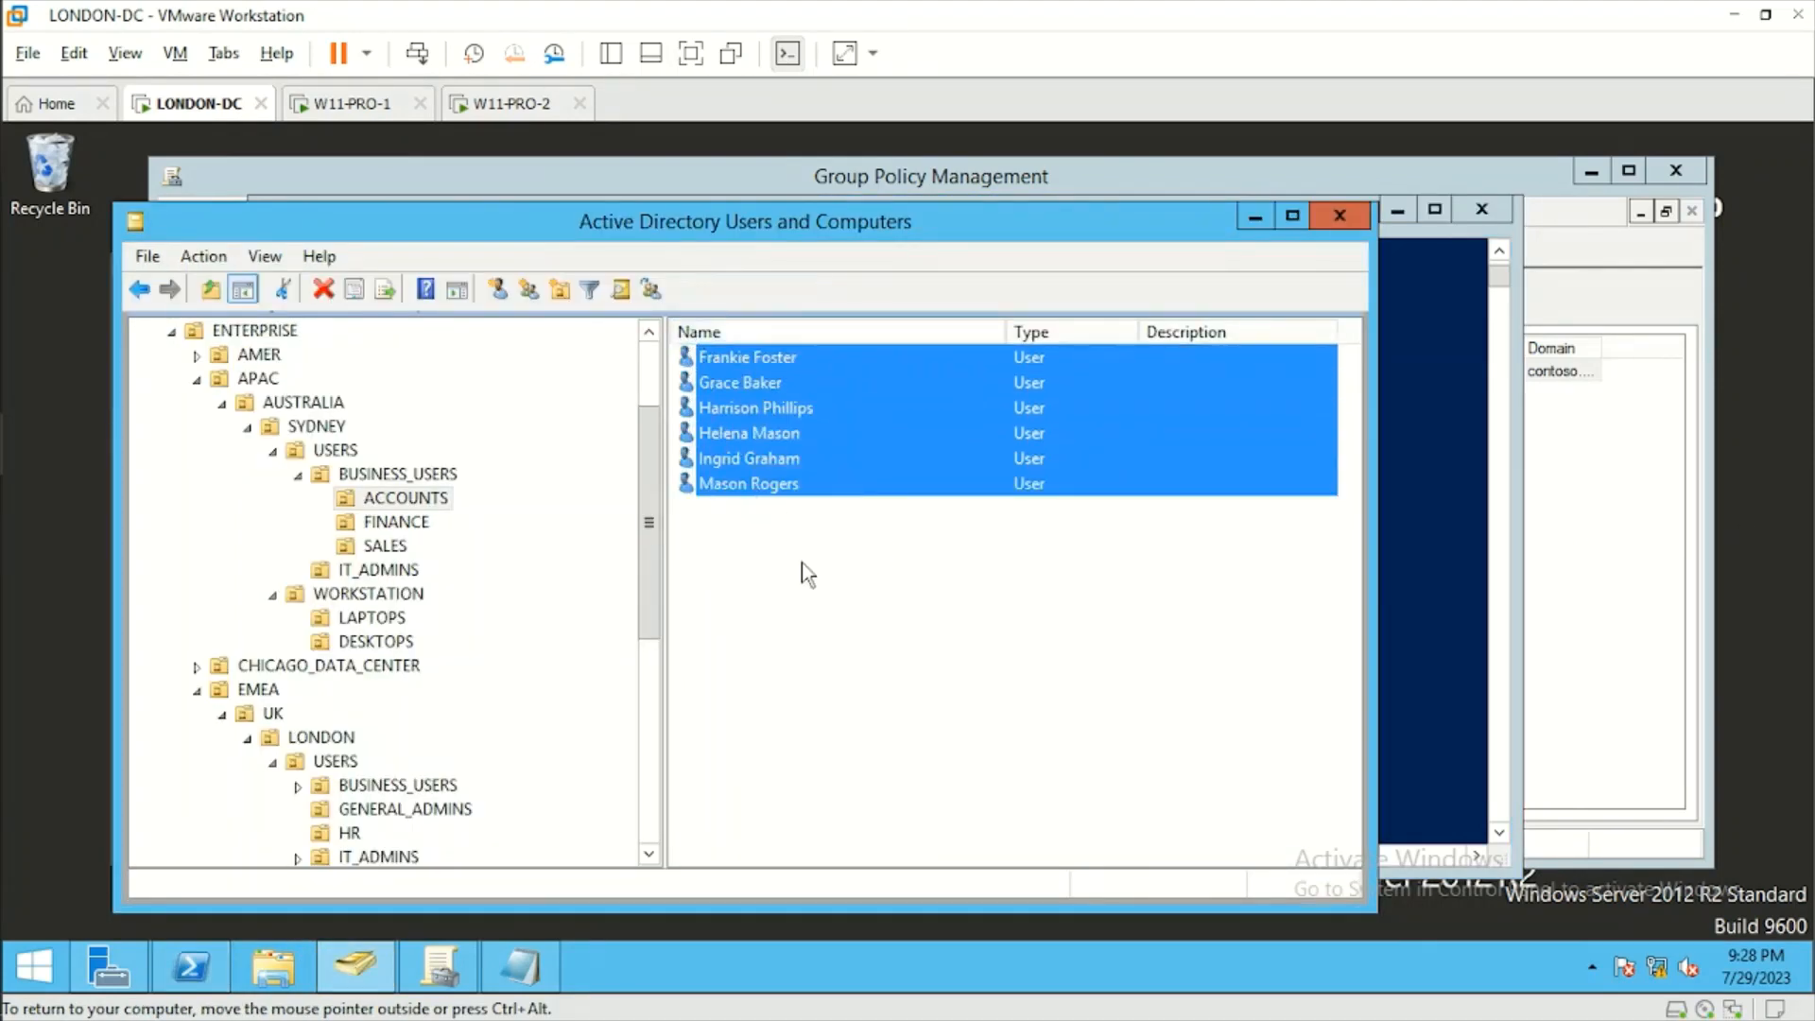
left_click(747, 566)
left_click(400, 500)
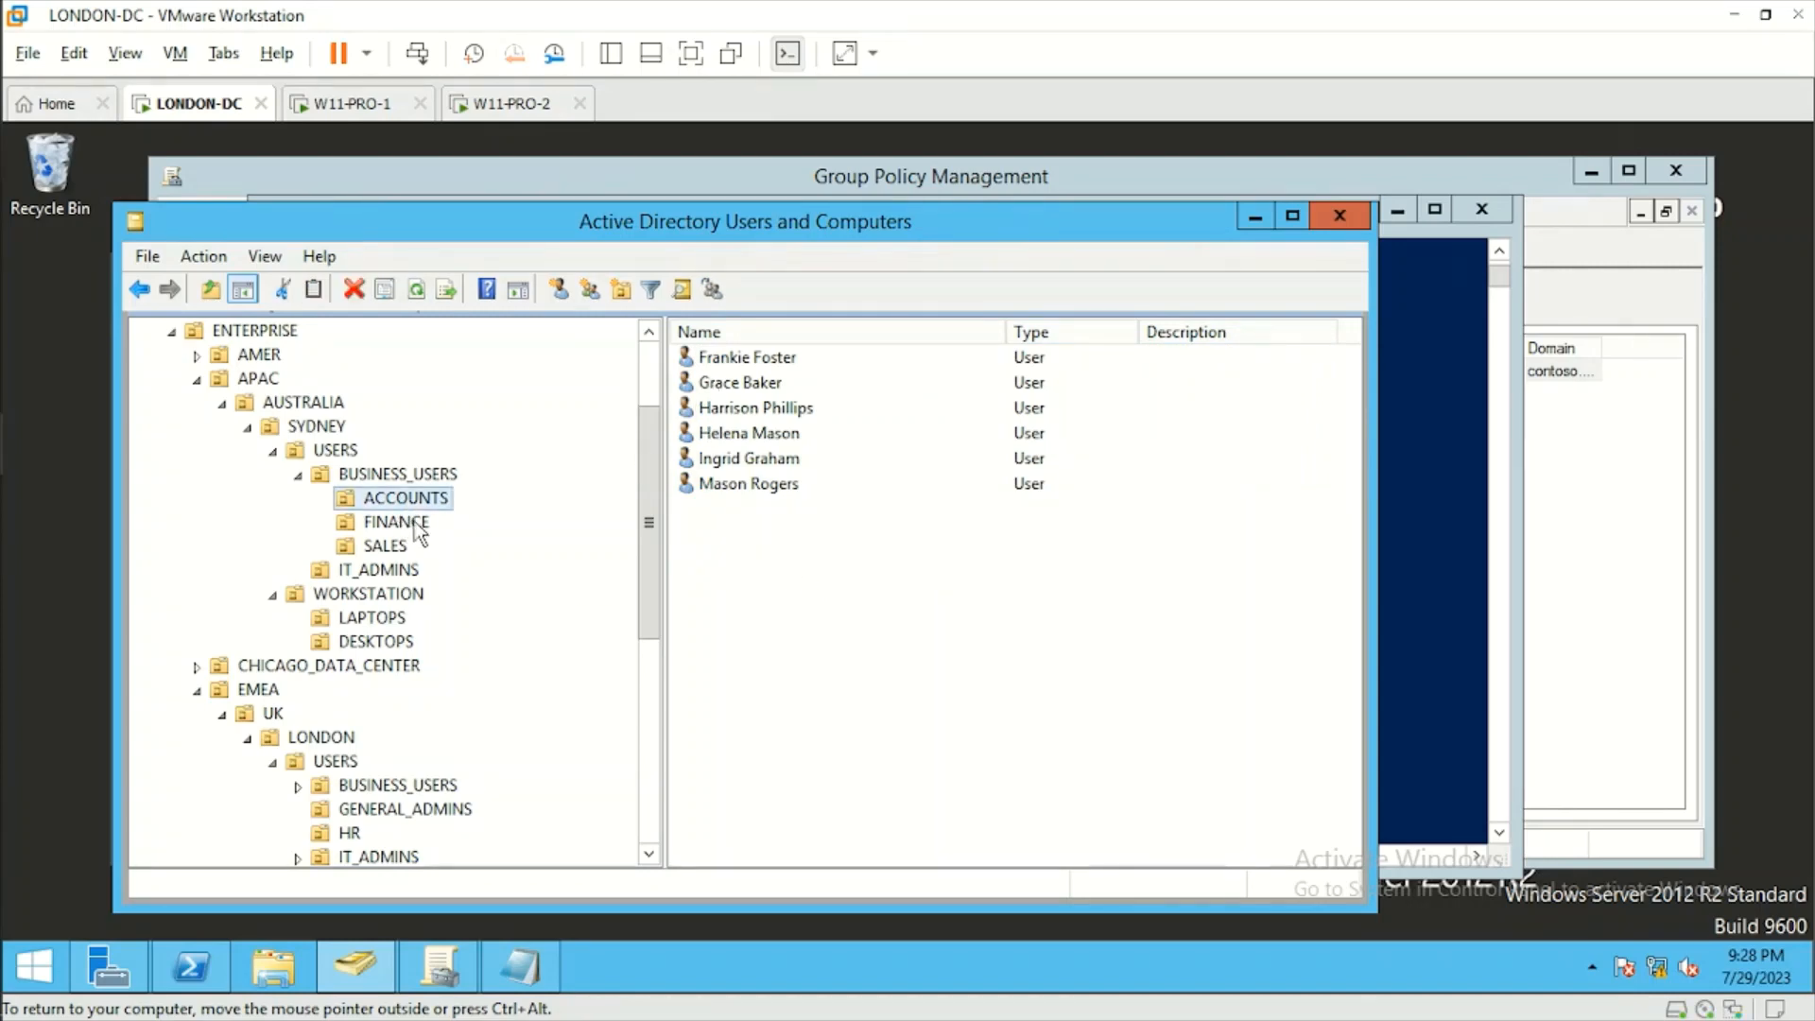
Switch to W11-PRO-1 and sign in to the ACCOUNTS test user's account with the account password.
left_click(357, 107)
left_click(885, 648)
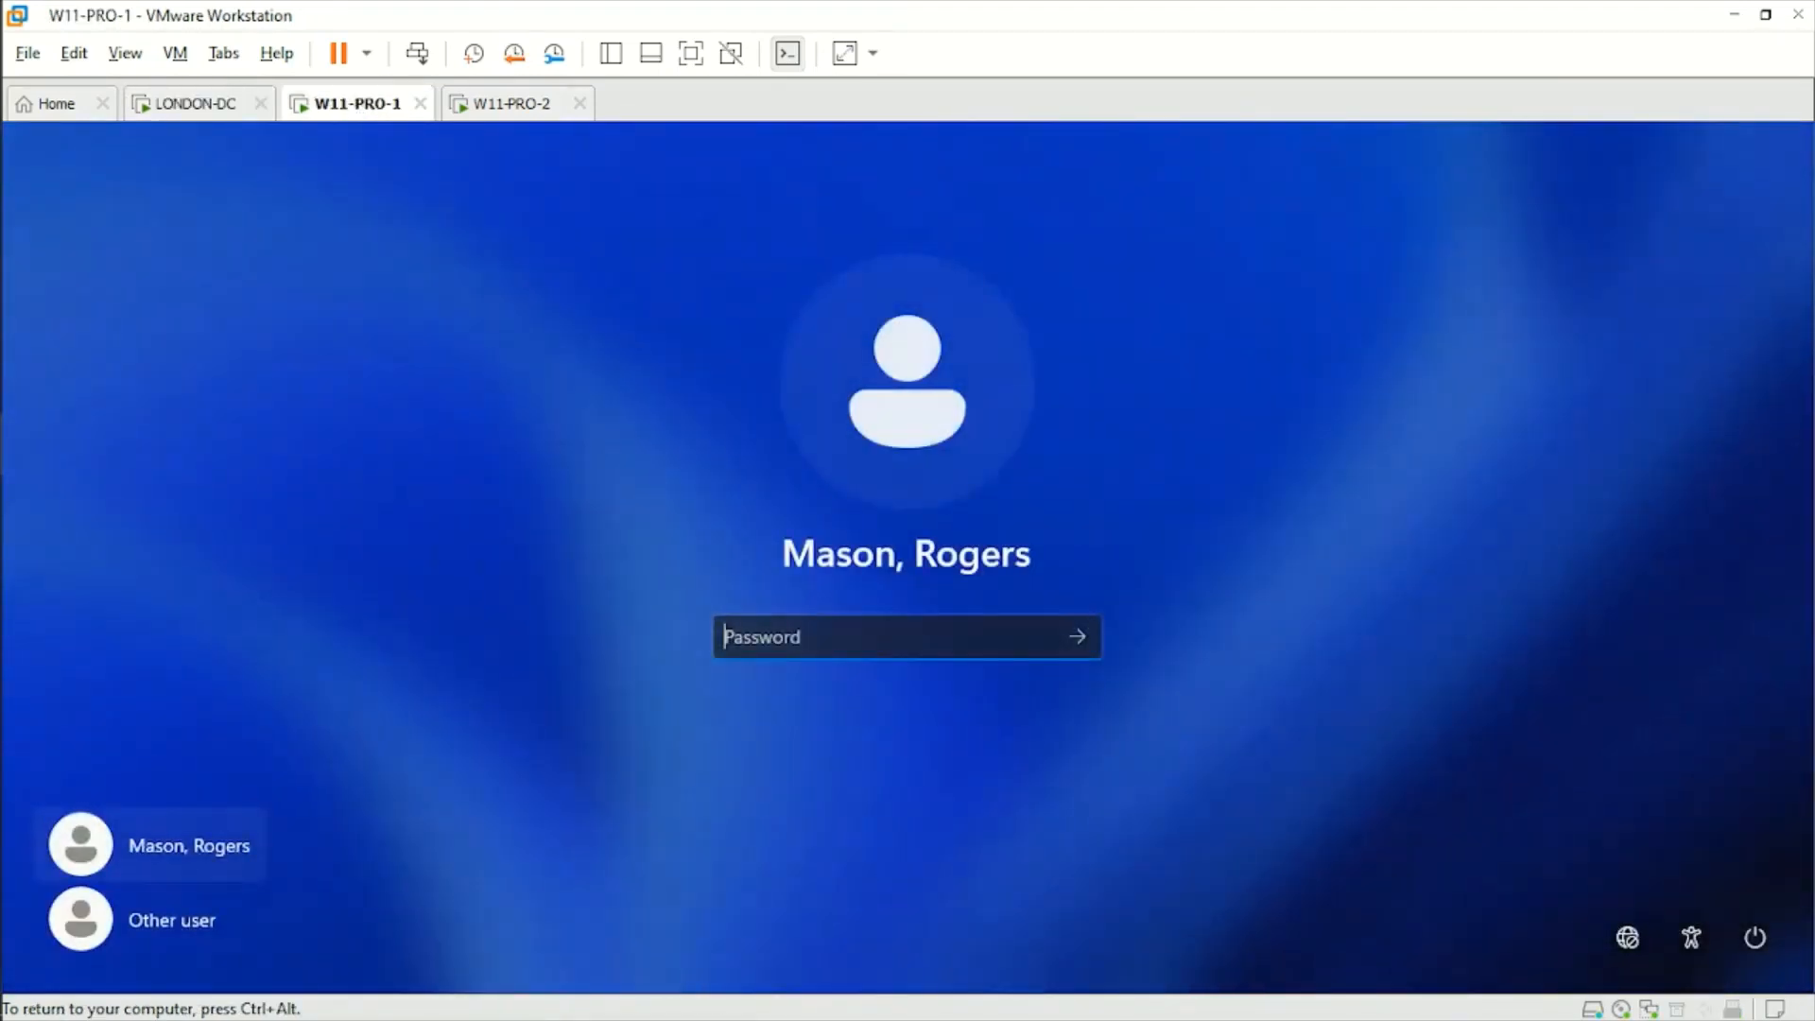
type("•••••••••")
key("Return")
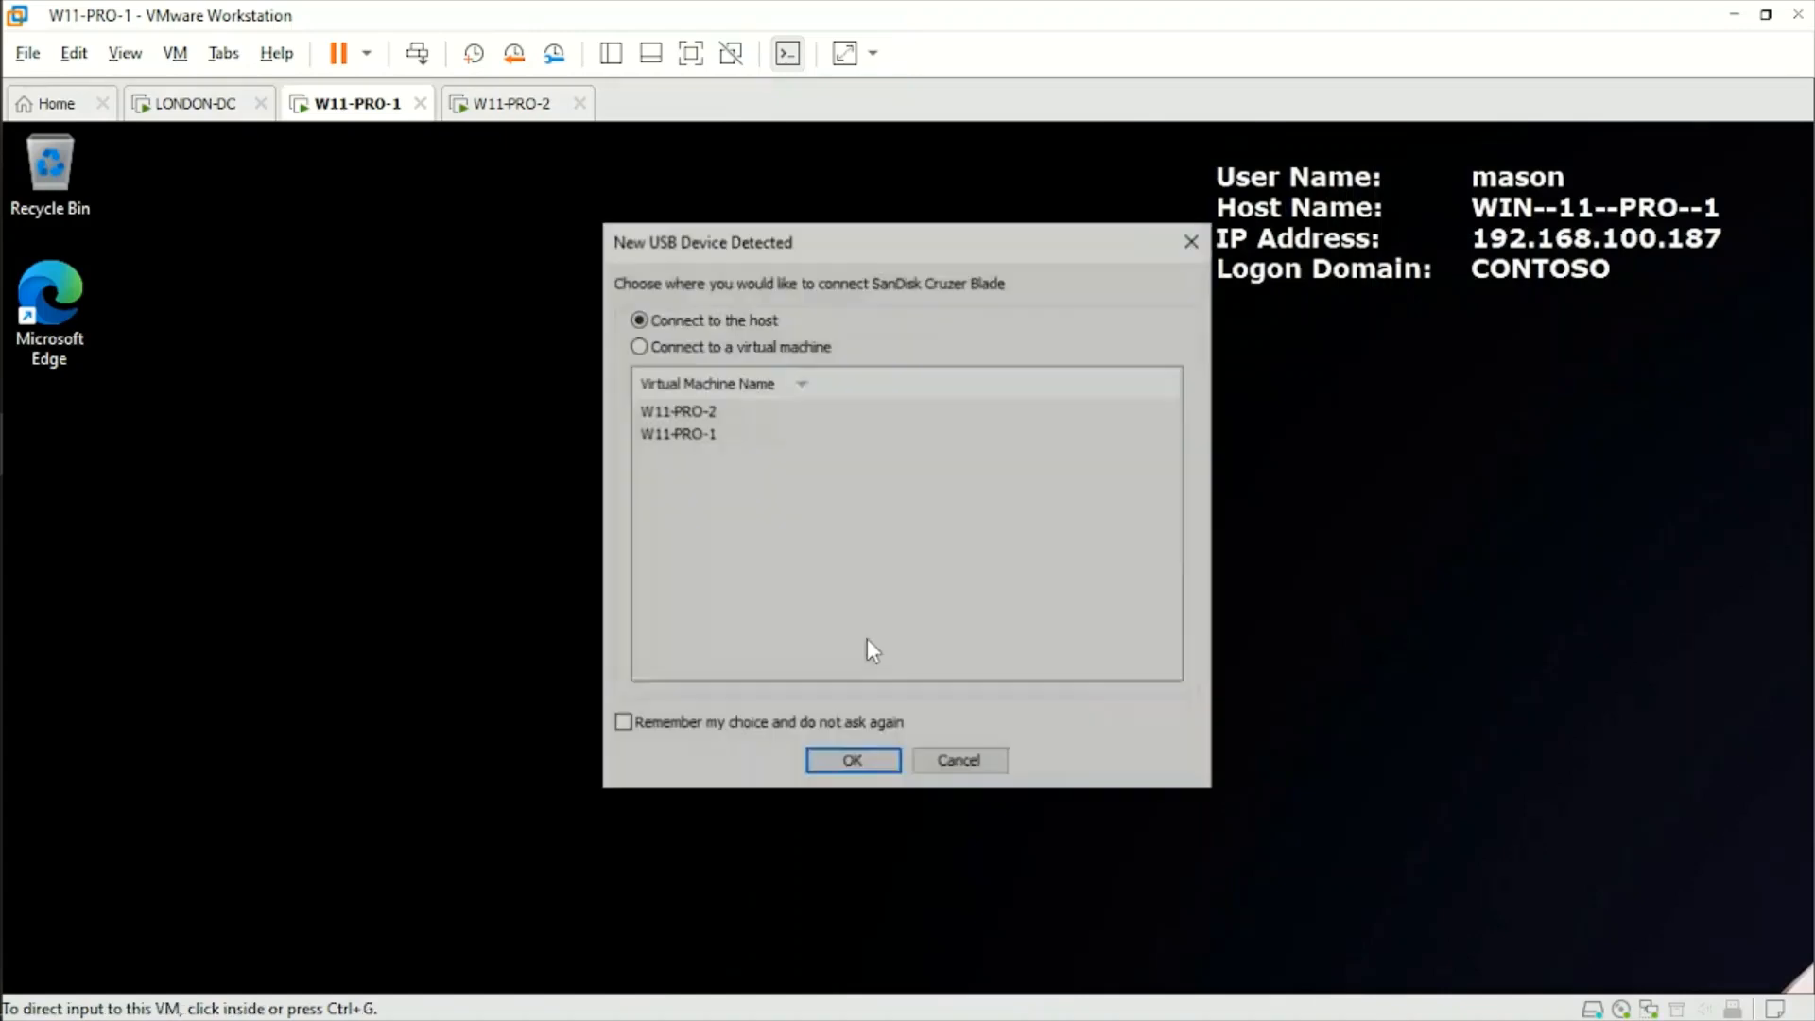
Connect the detected SanDisk Cruzer Blade USB device to the W11-PRO-1 virtual machine.
left_click(695, 352)
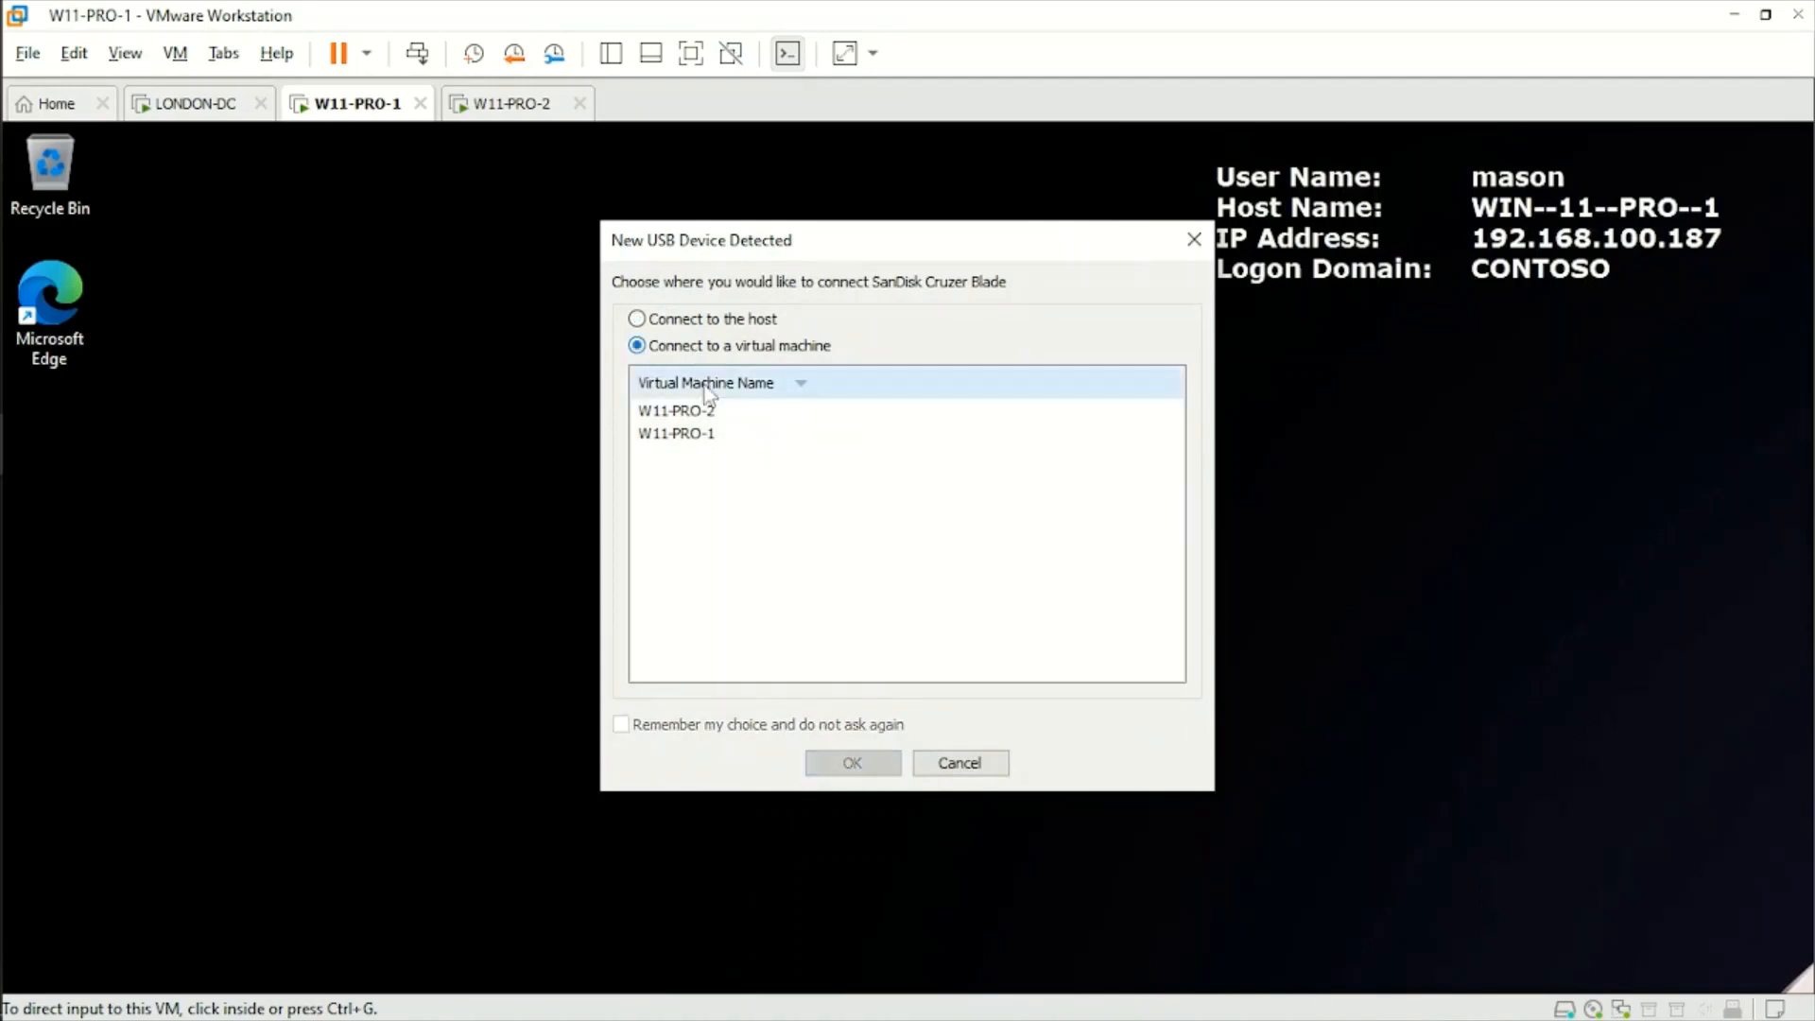
left_click(685, 435)
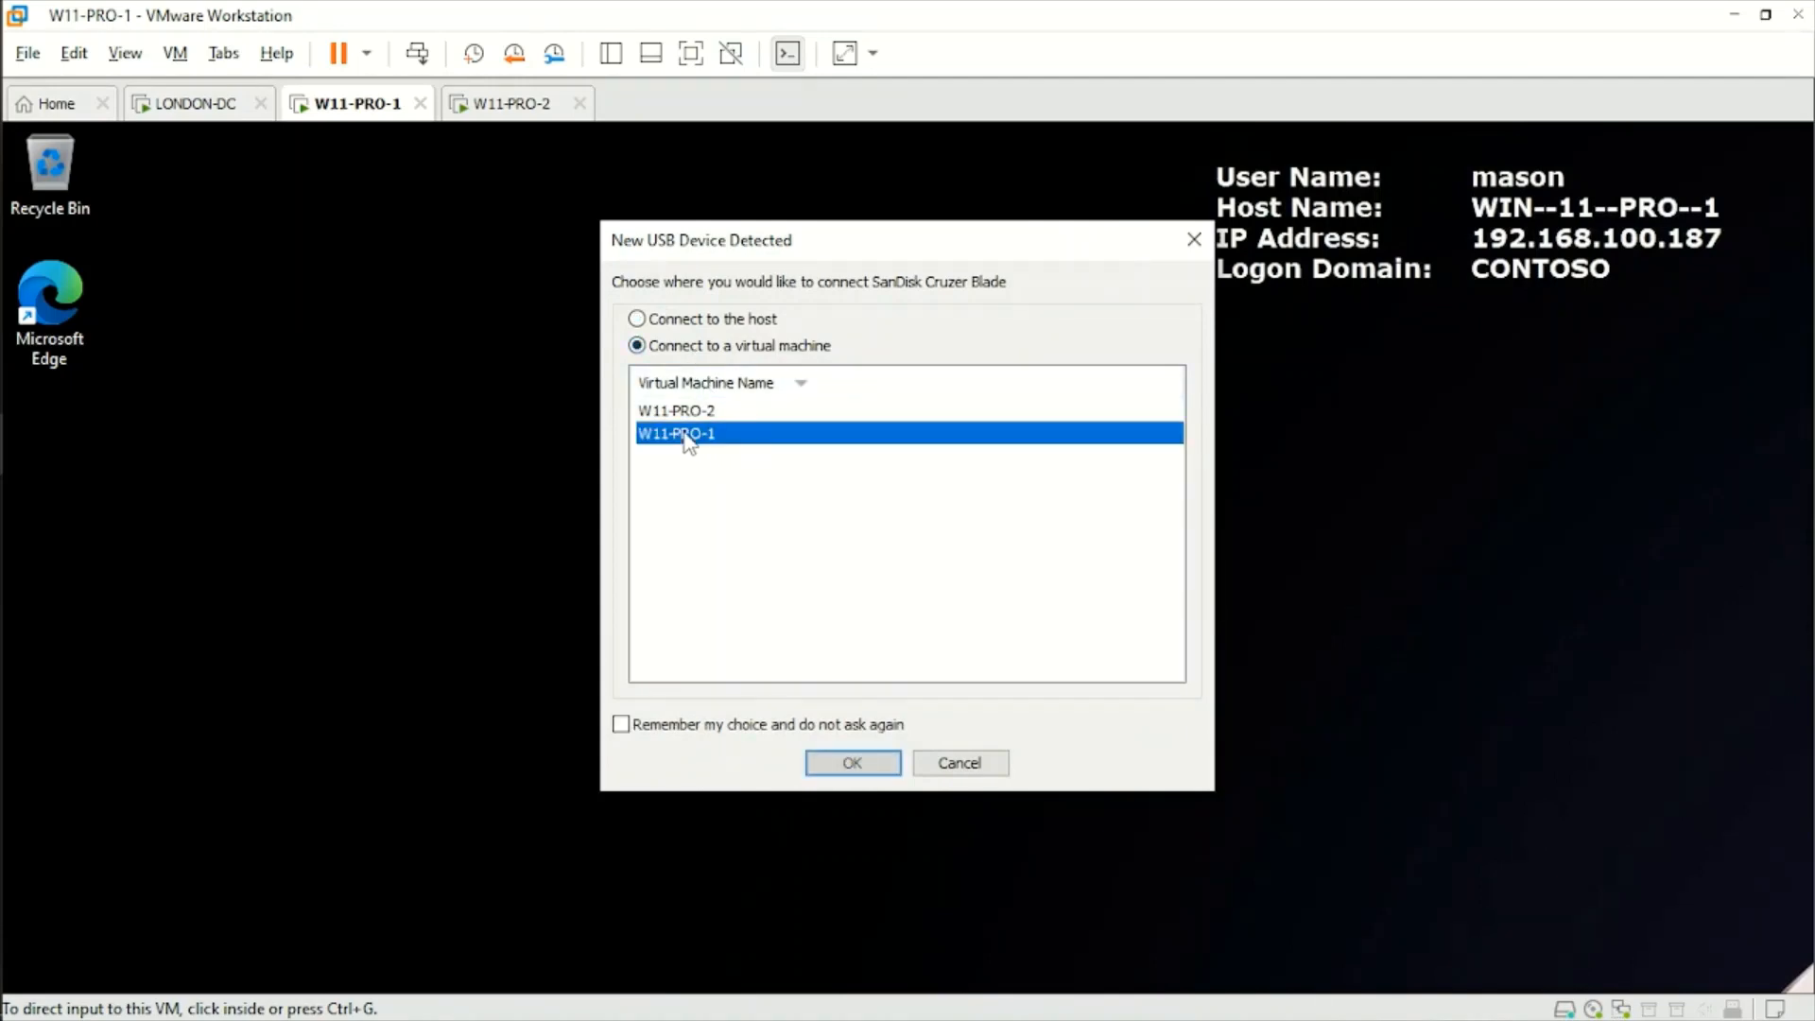
left_click(853, 762)
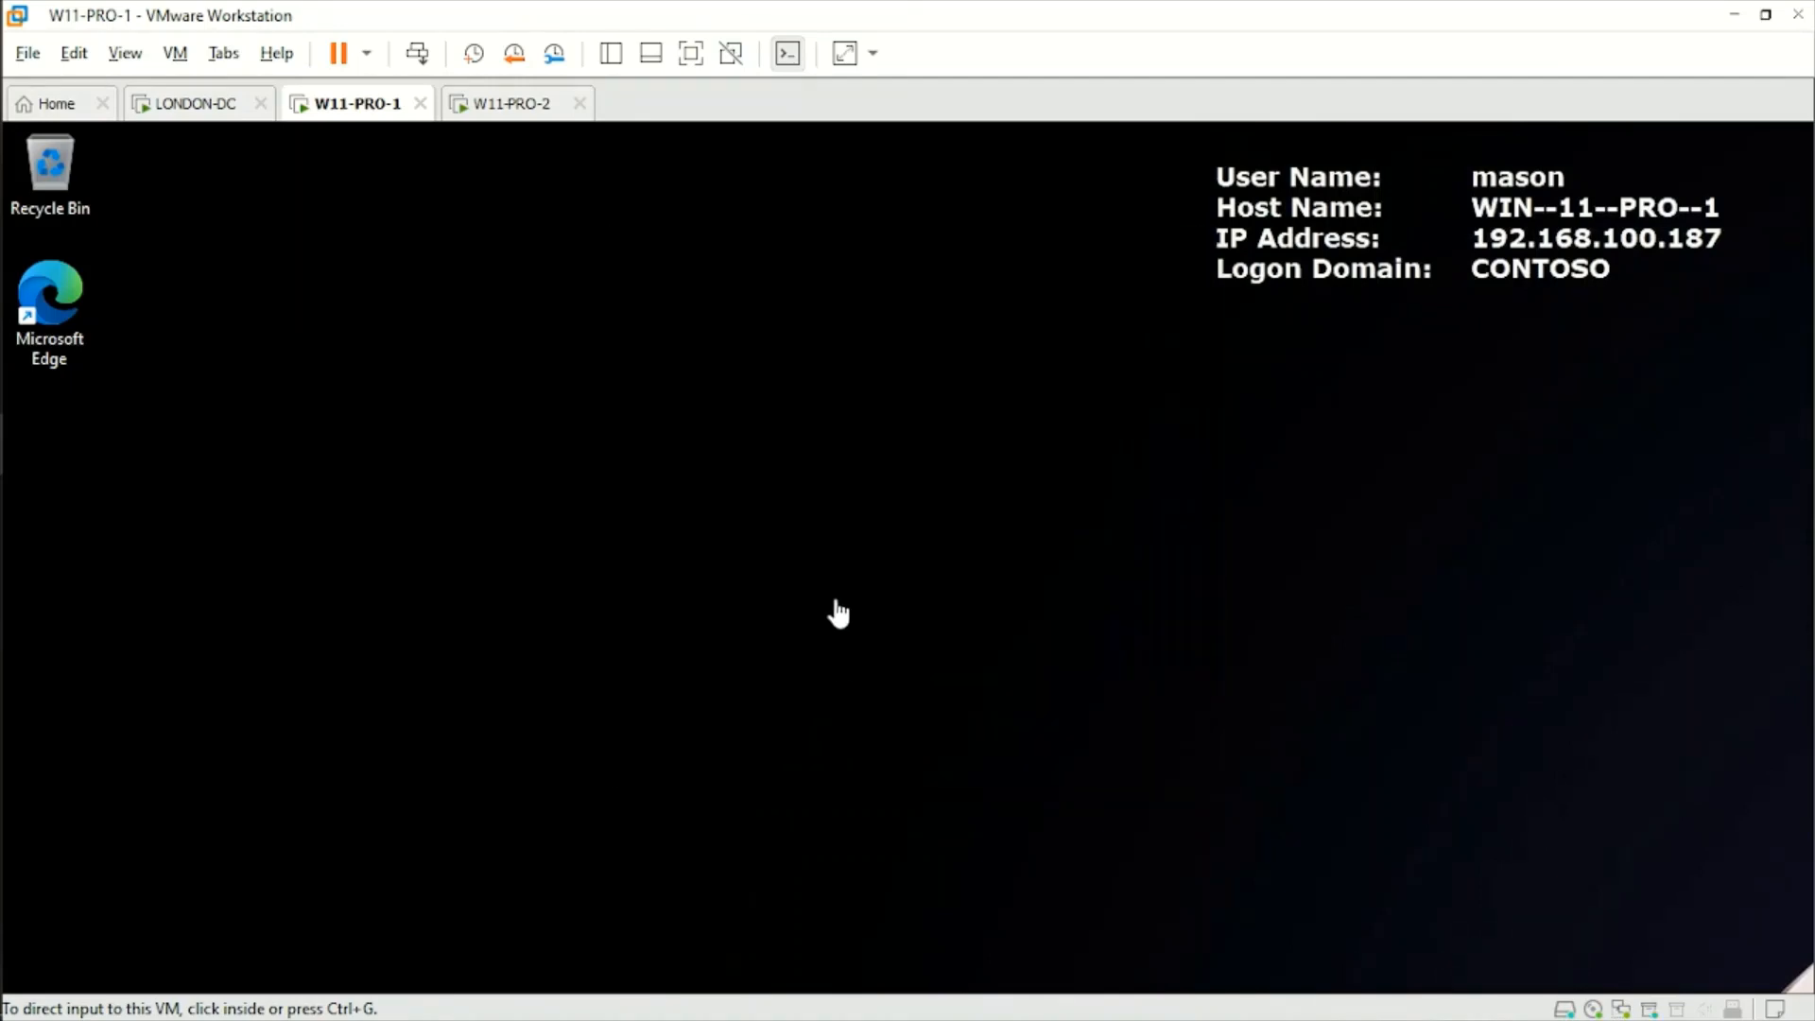
left_click(662, 612)
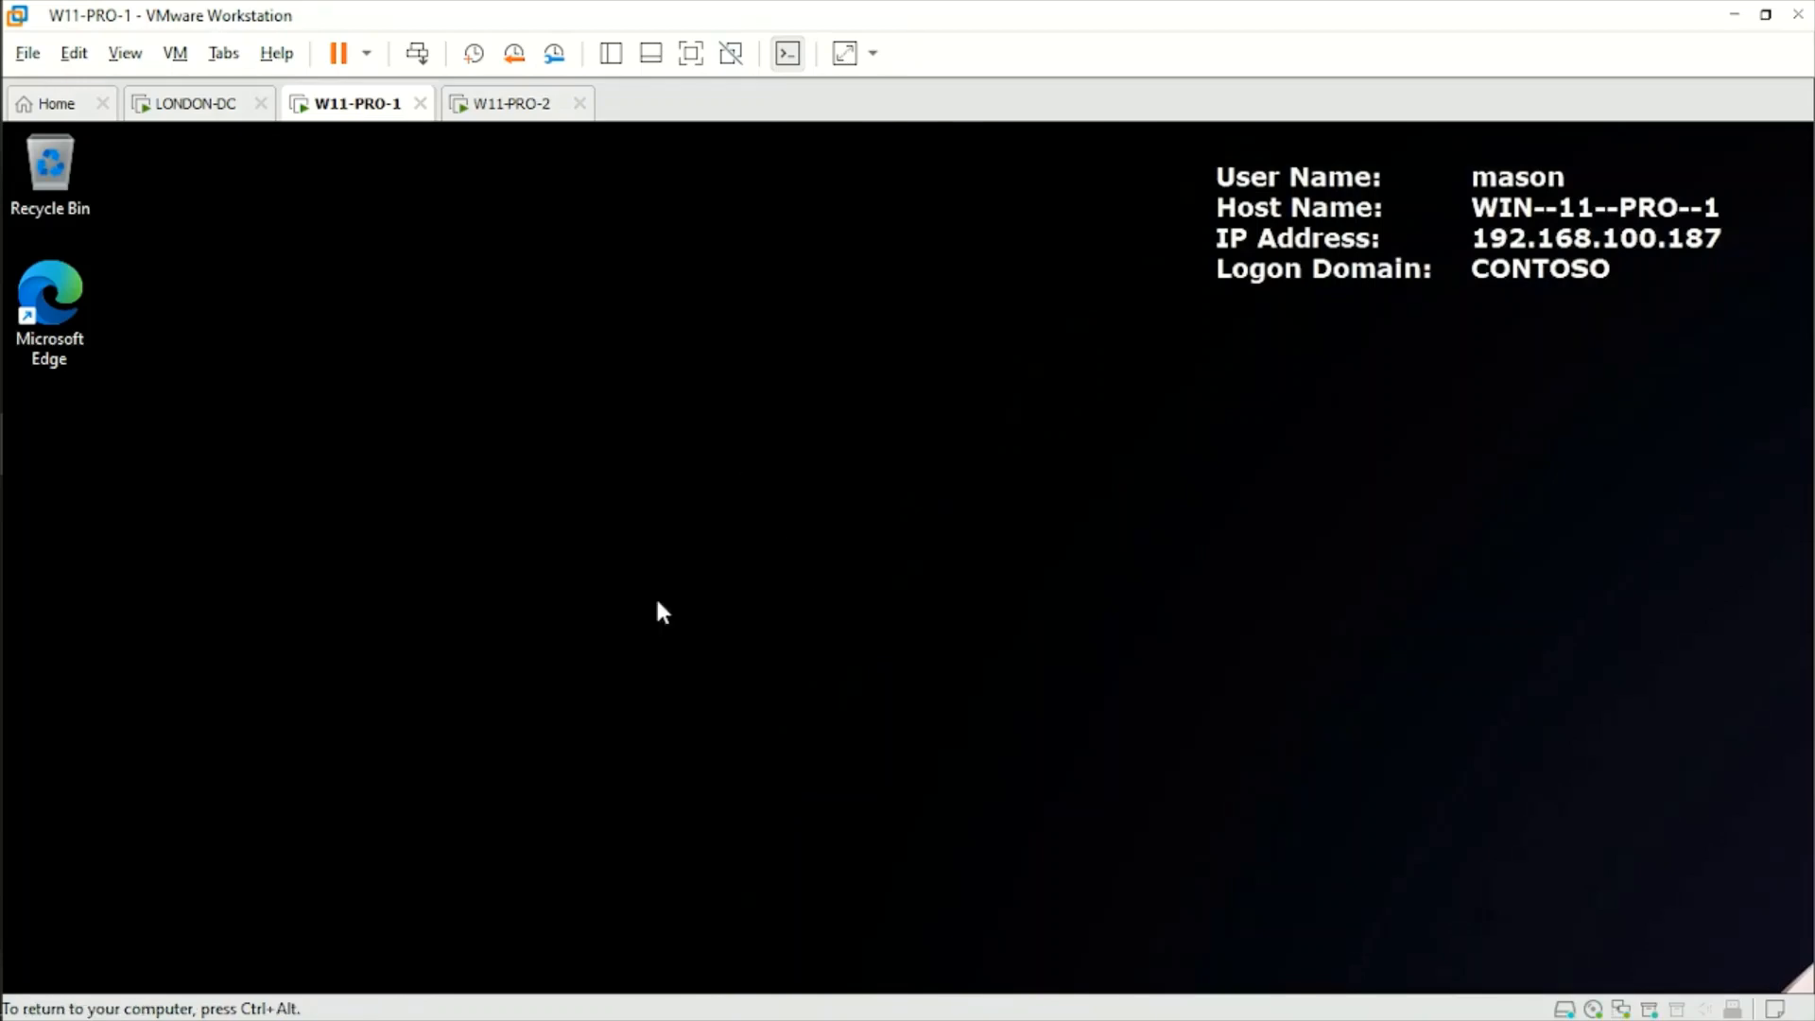
key("ctrl+alt")
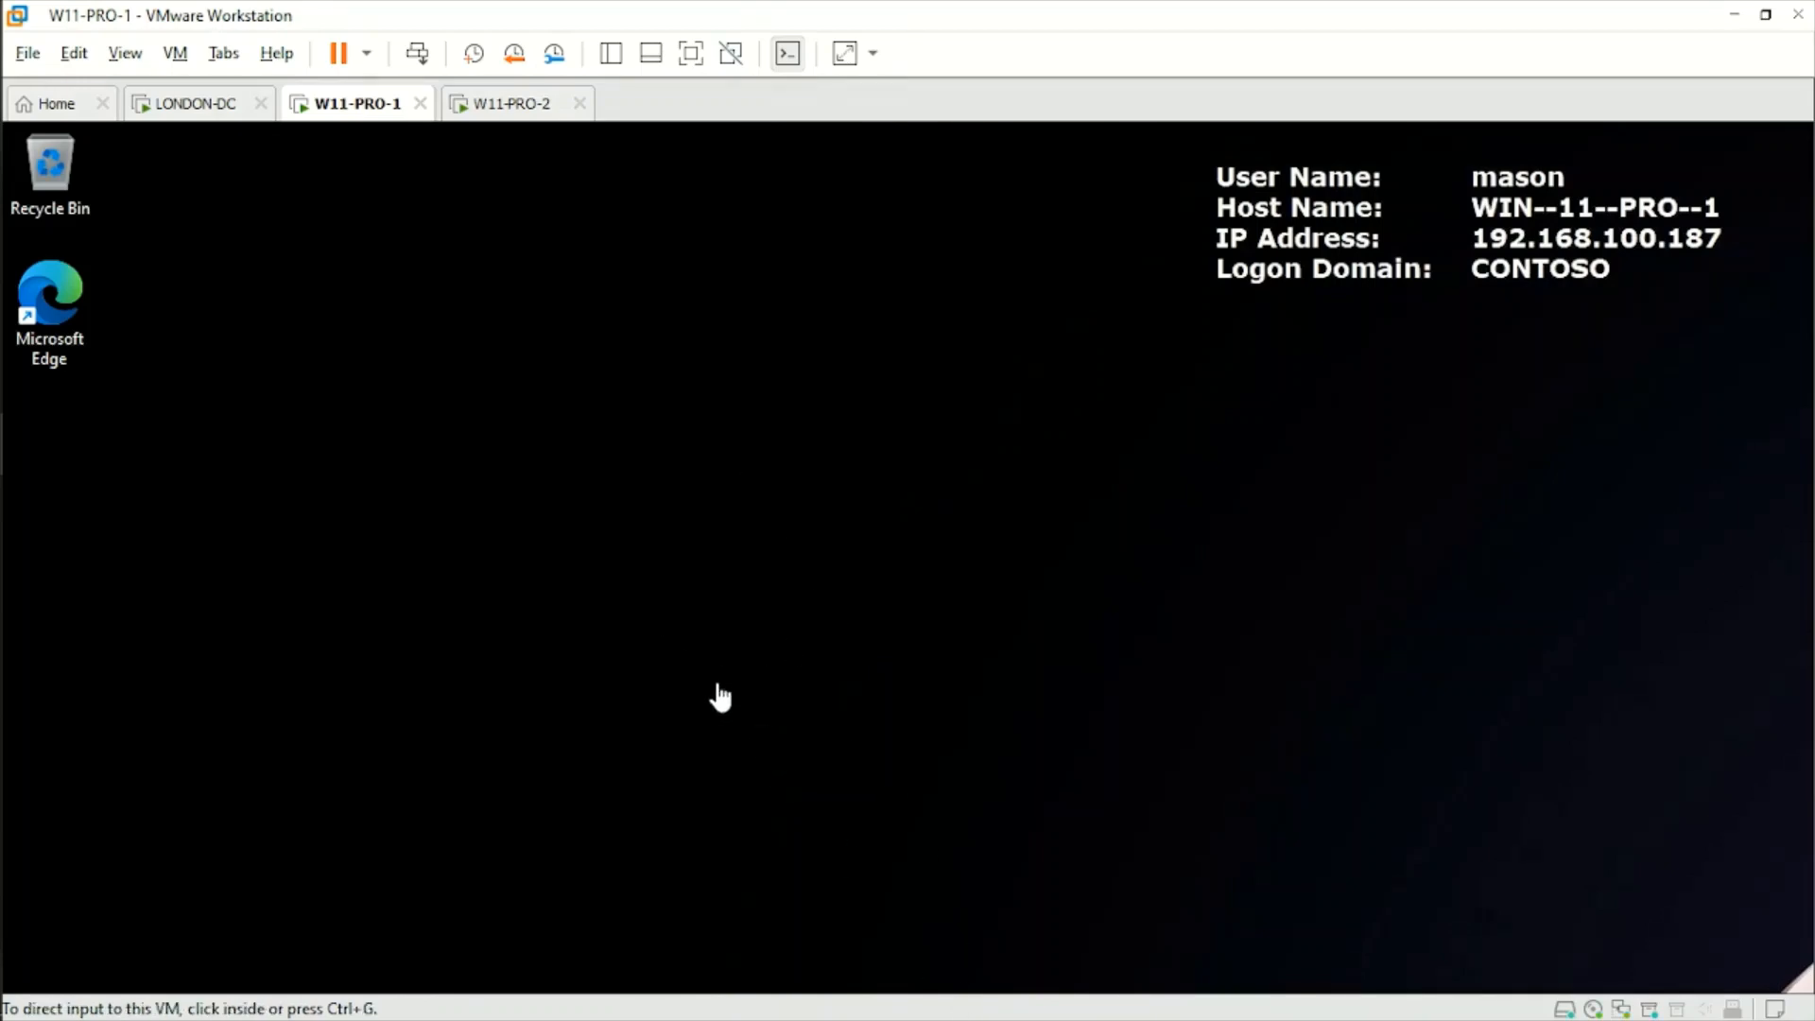
left_click(640, 484)
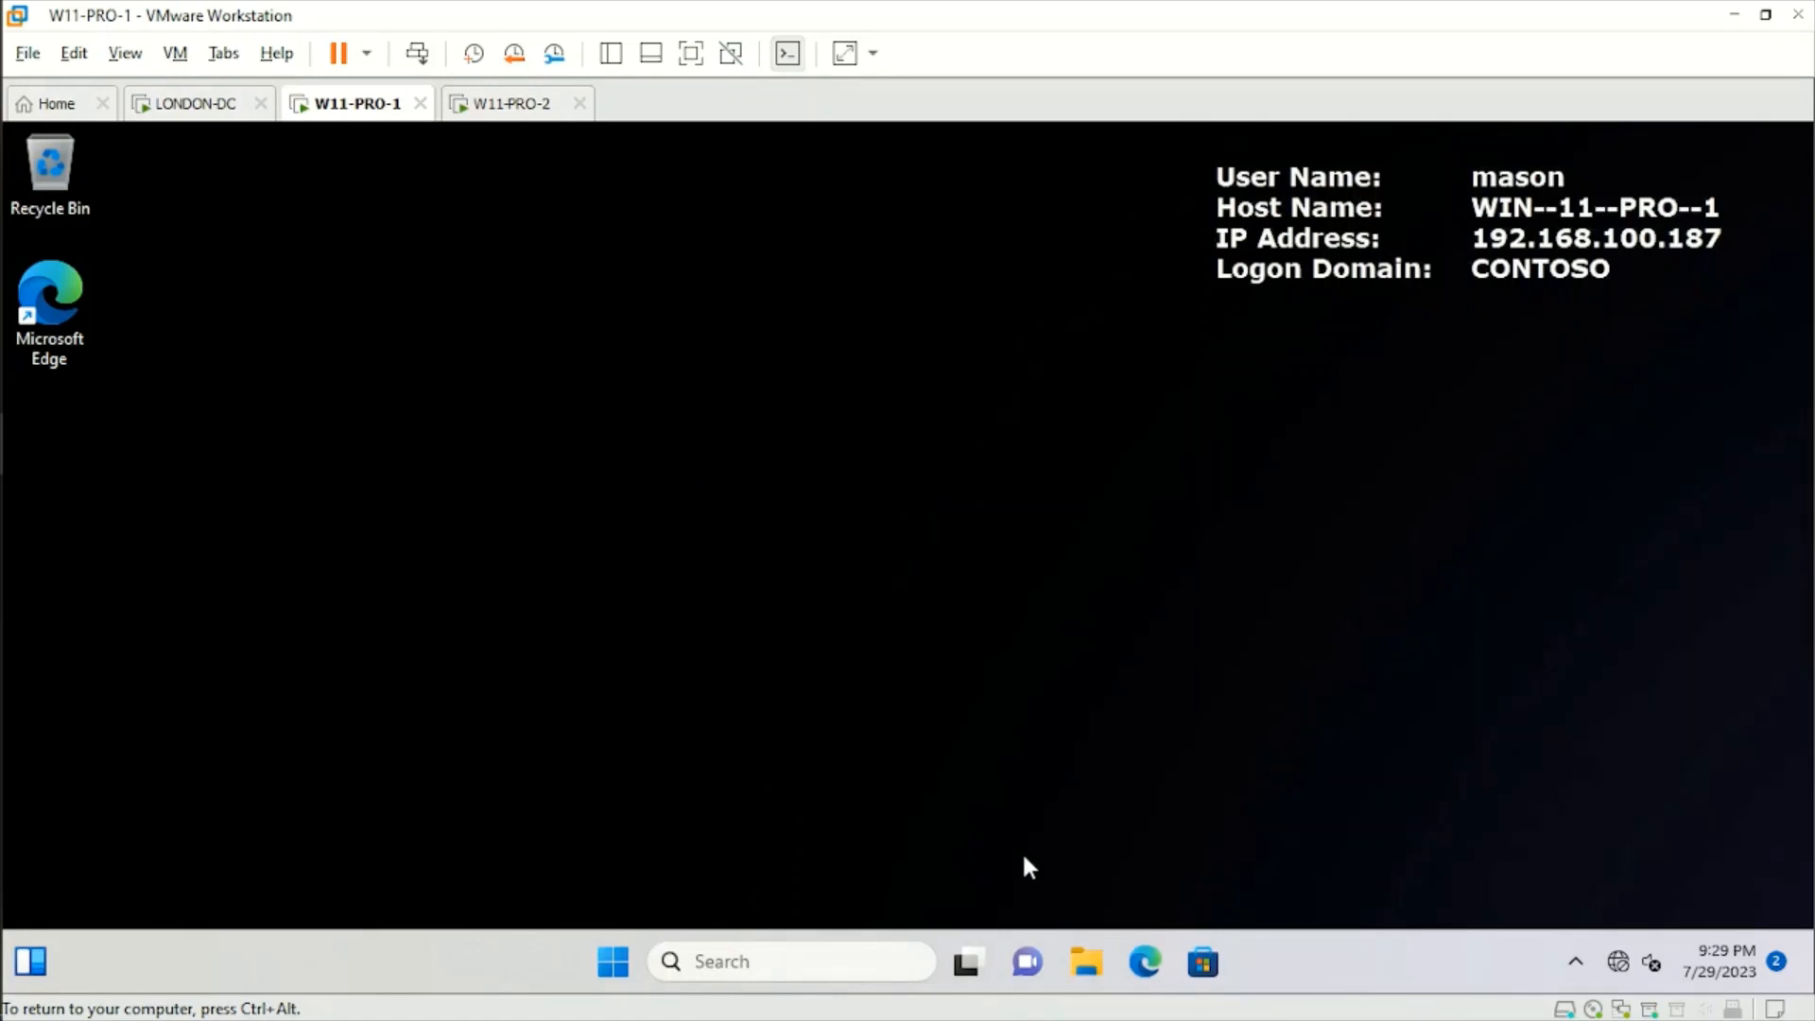
Test the USB policy by trying to open the MyData (E:) drive from This PC in File Explorer.
left_click(1095, 972)
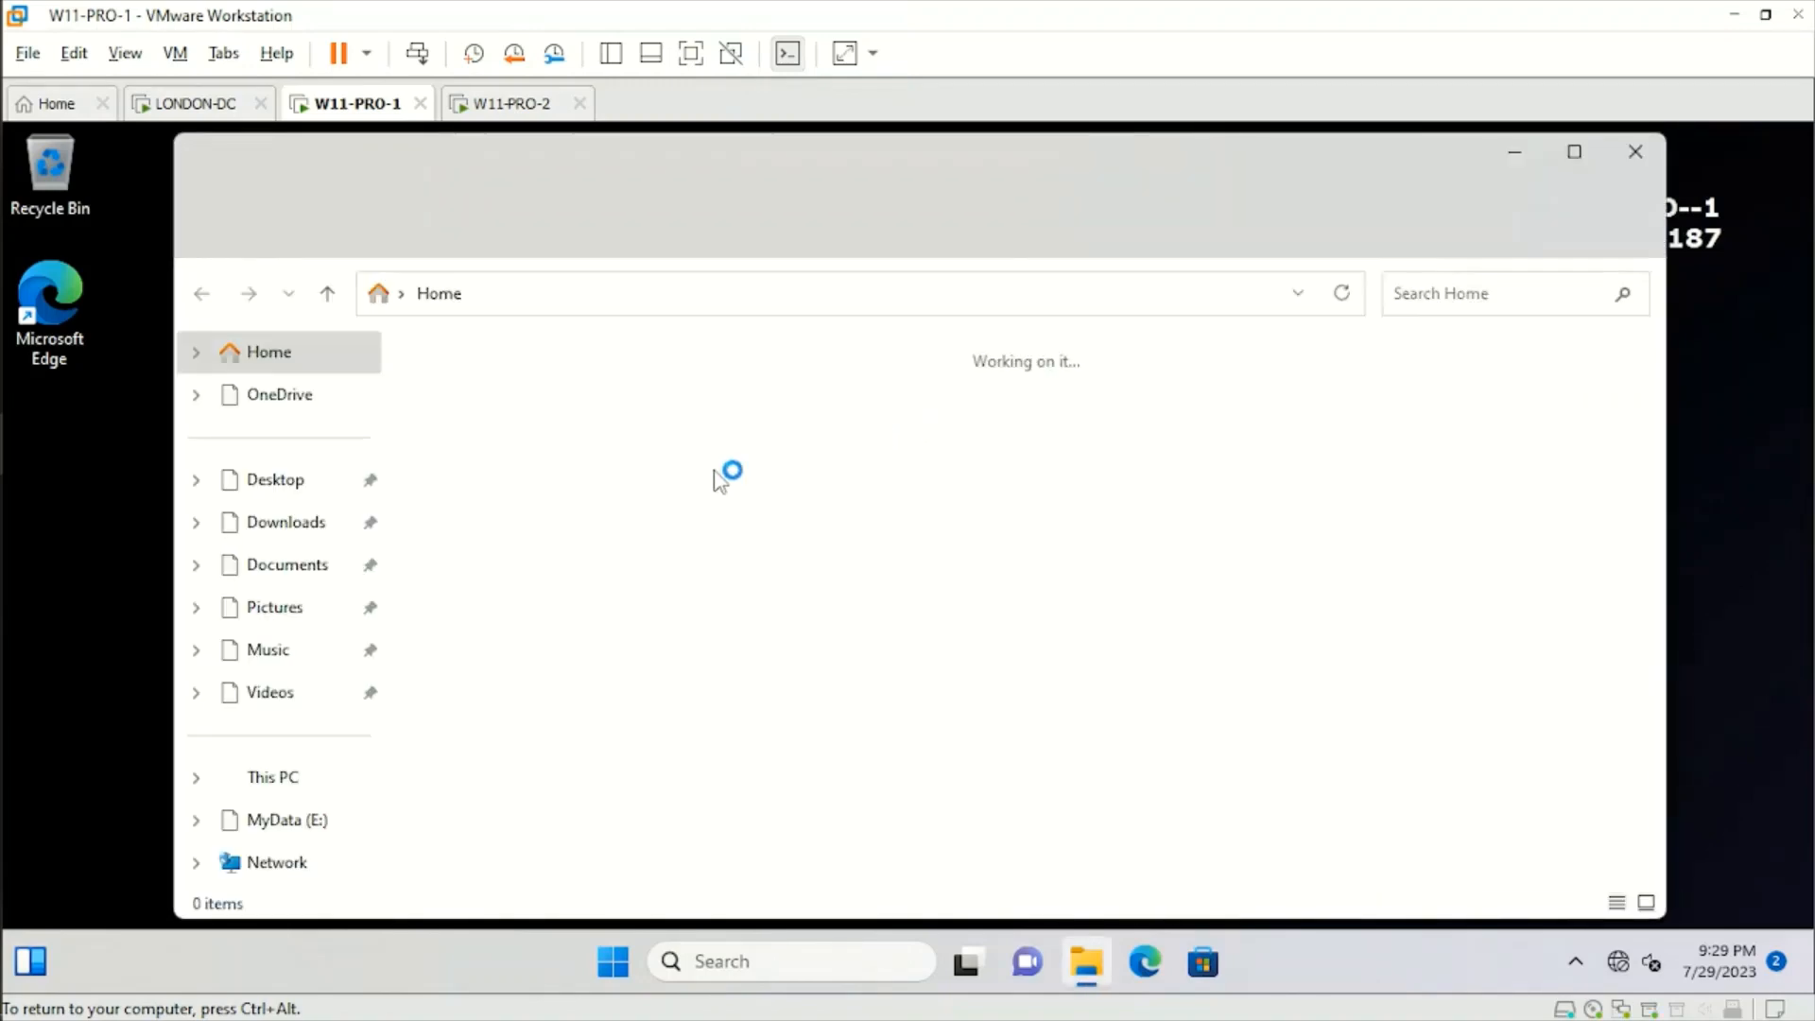
left_click(269, 781)
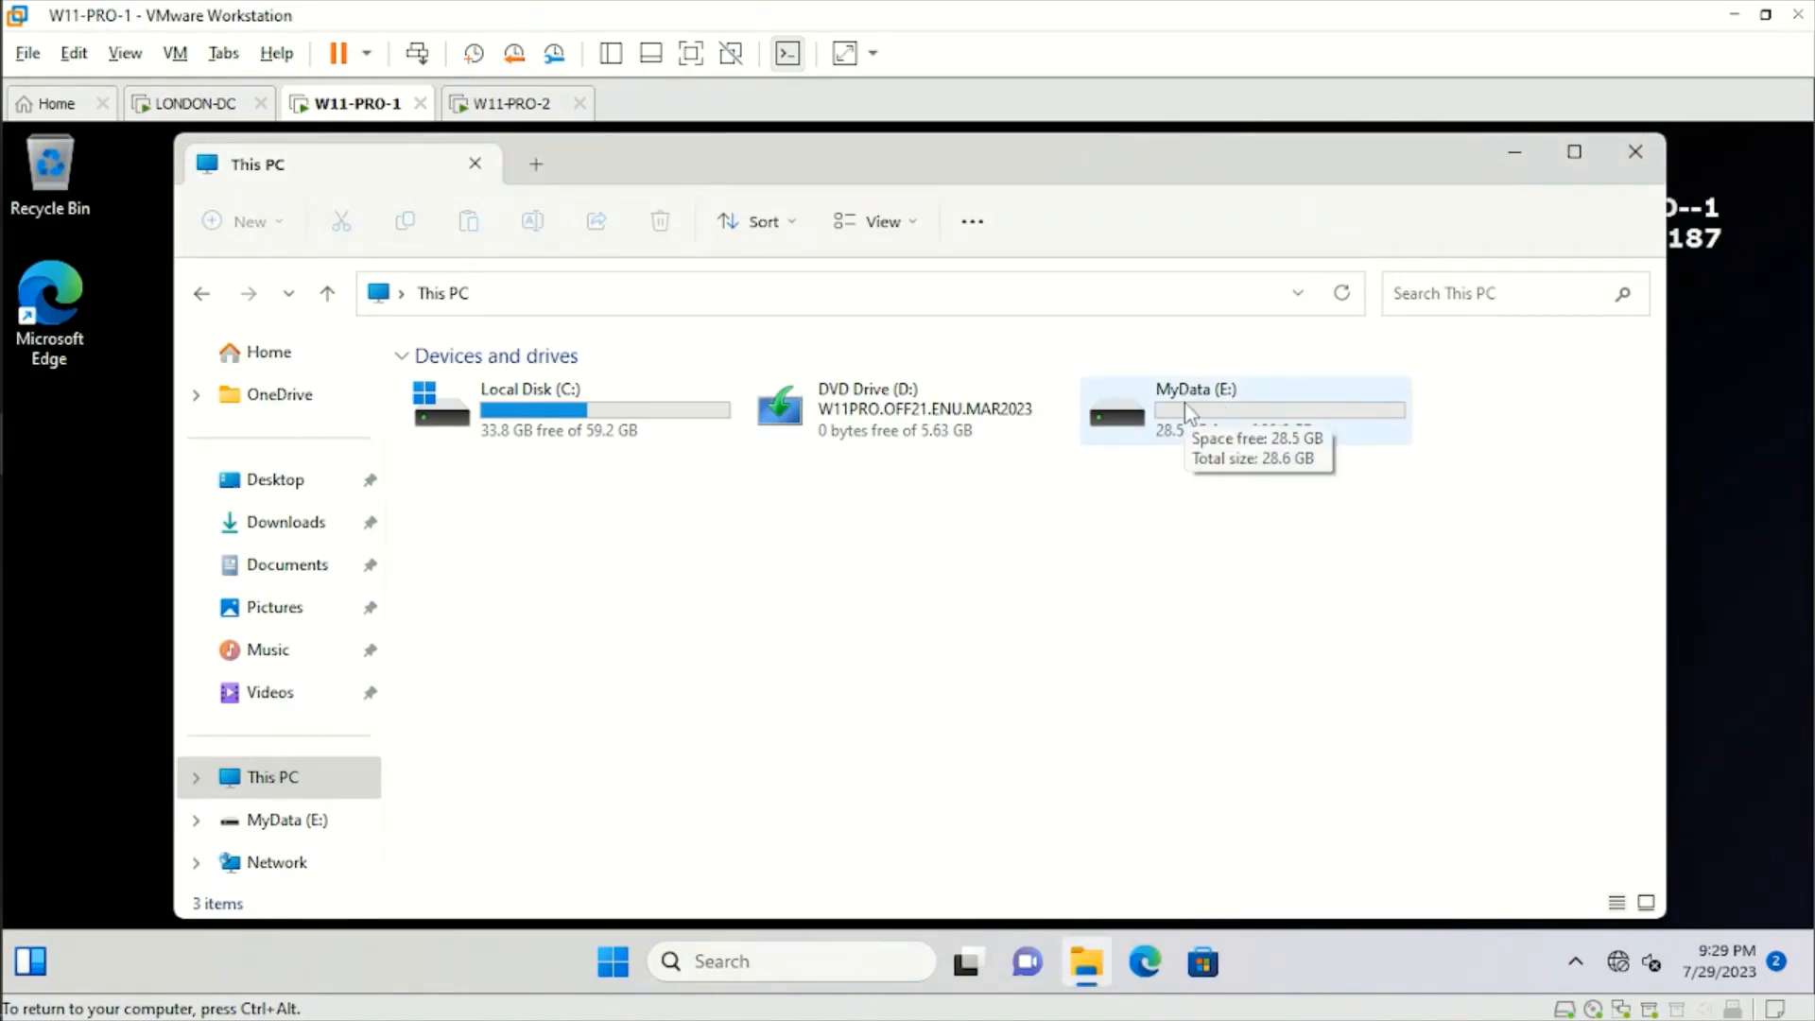
left_click(1183, 401)
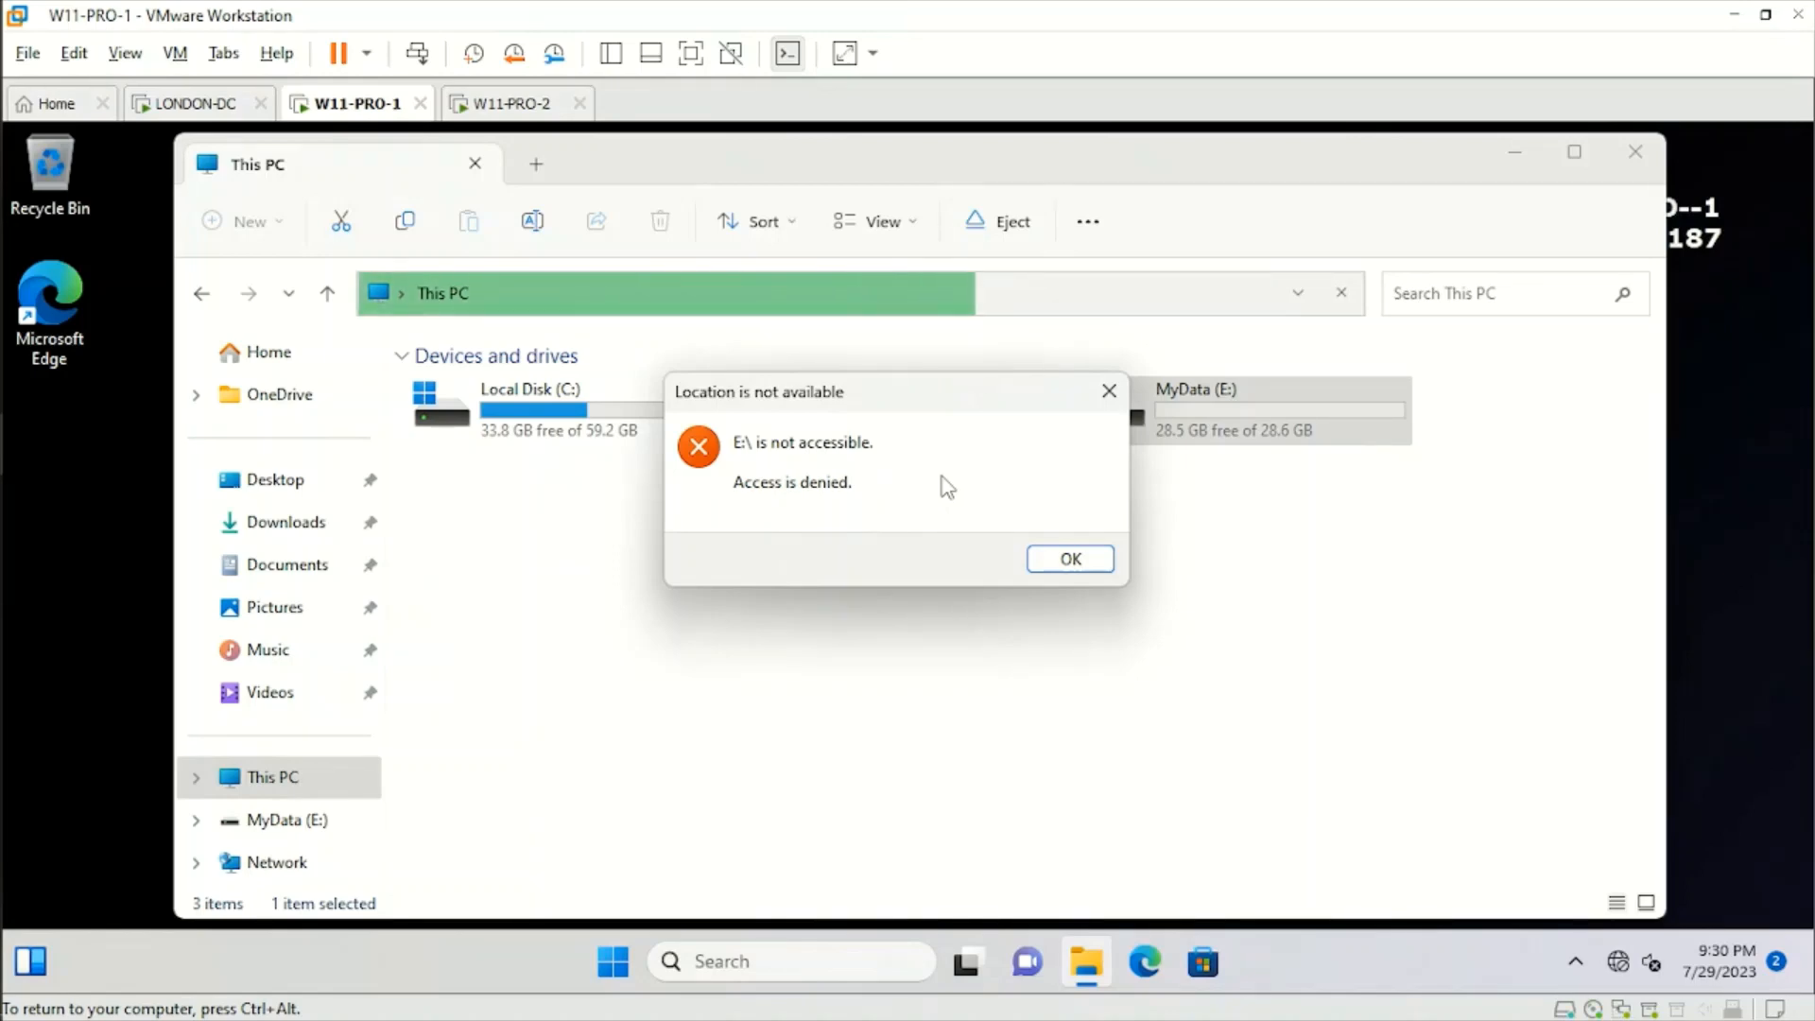
left_click(1069, 559)
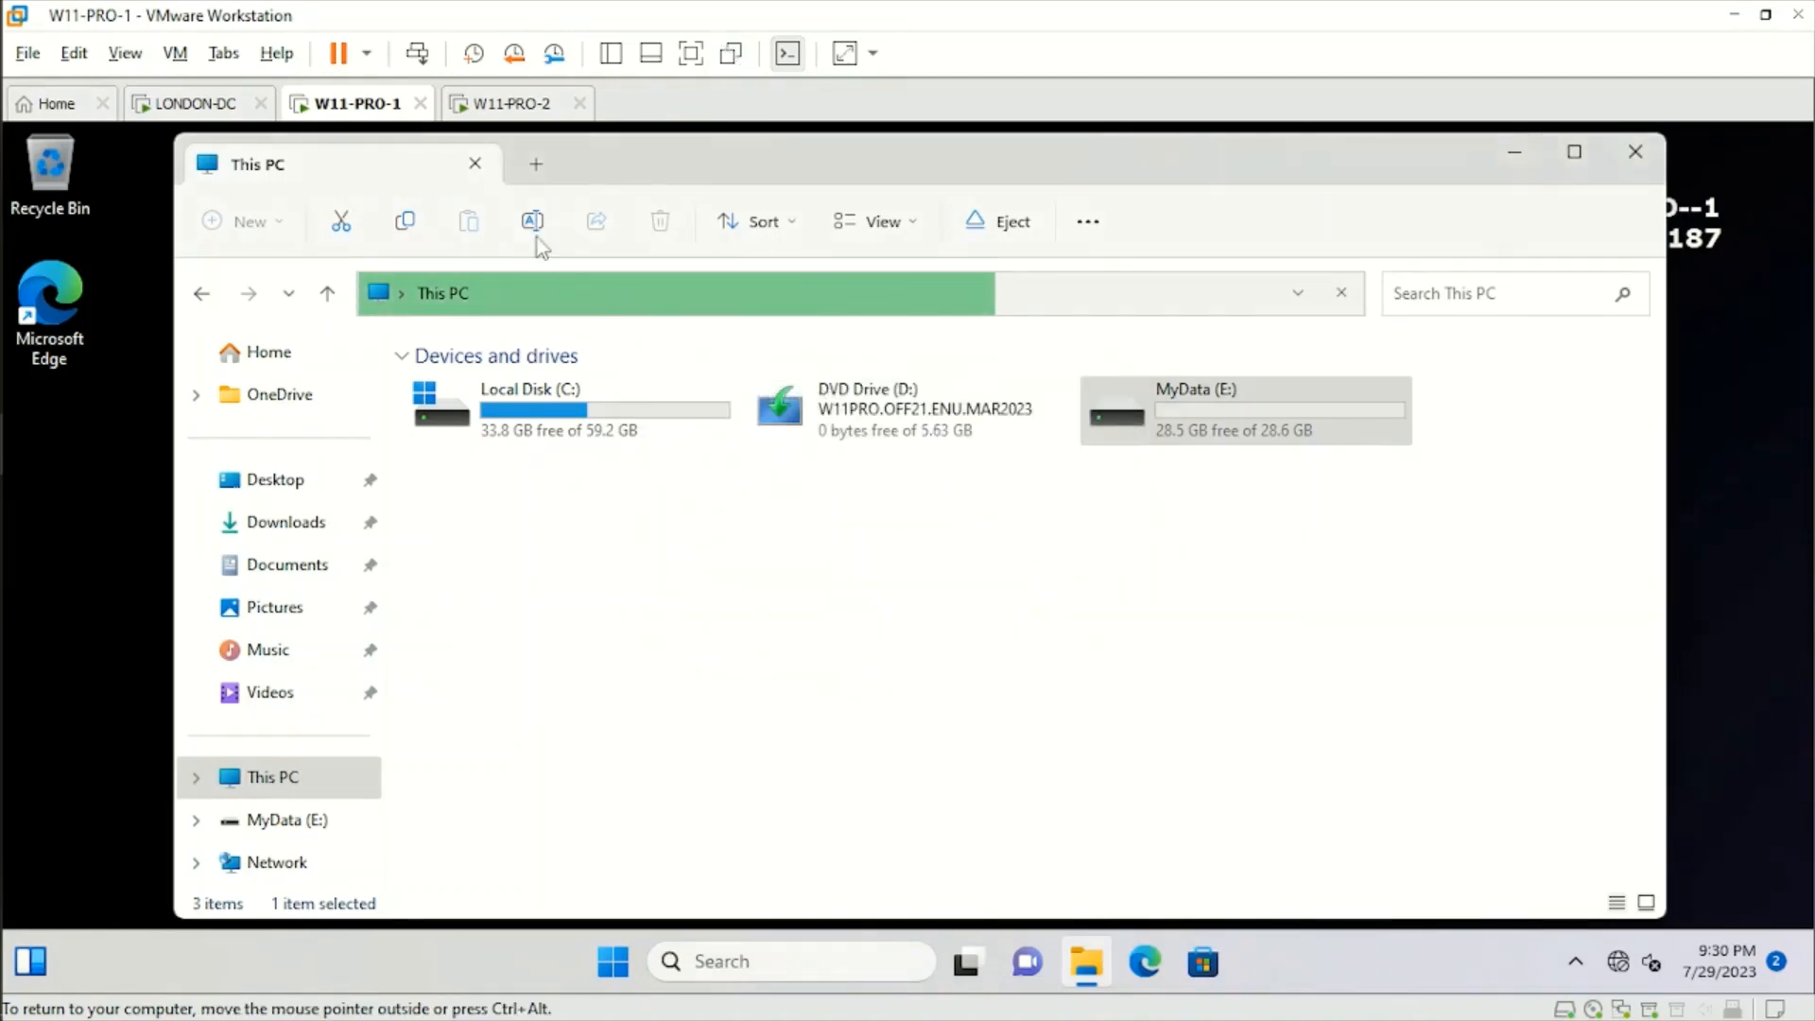
Return to LONDON-DC and read the Notepad notes on the Command Prompt policy's target OU, office and test user.
left_click(201, 104)
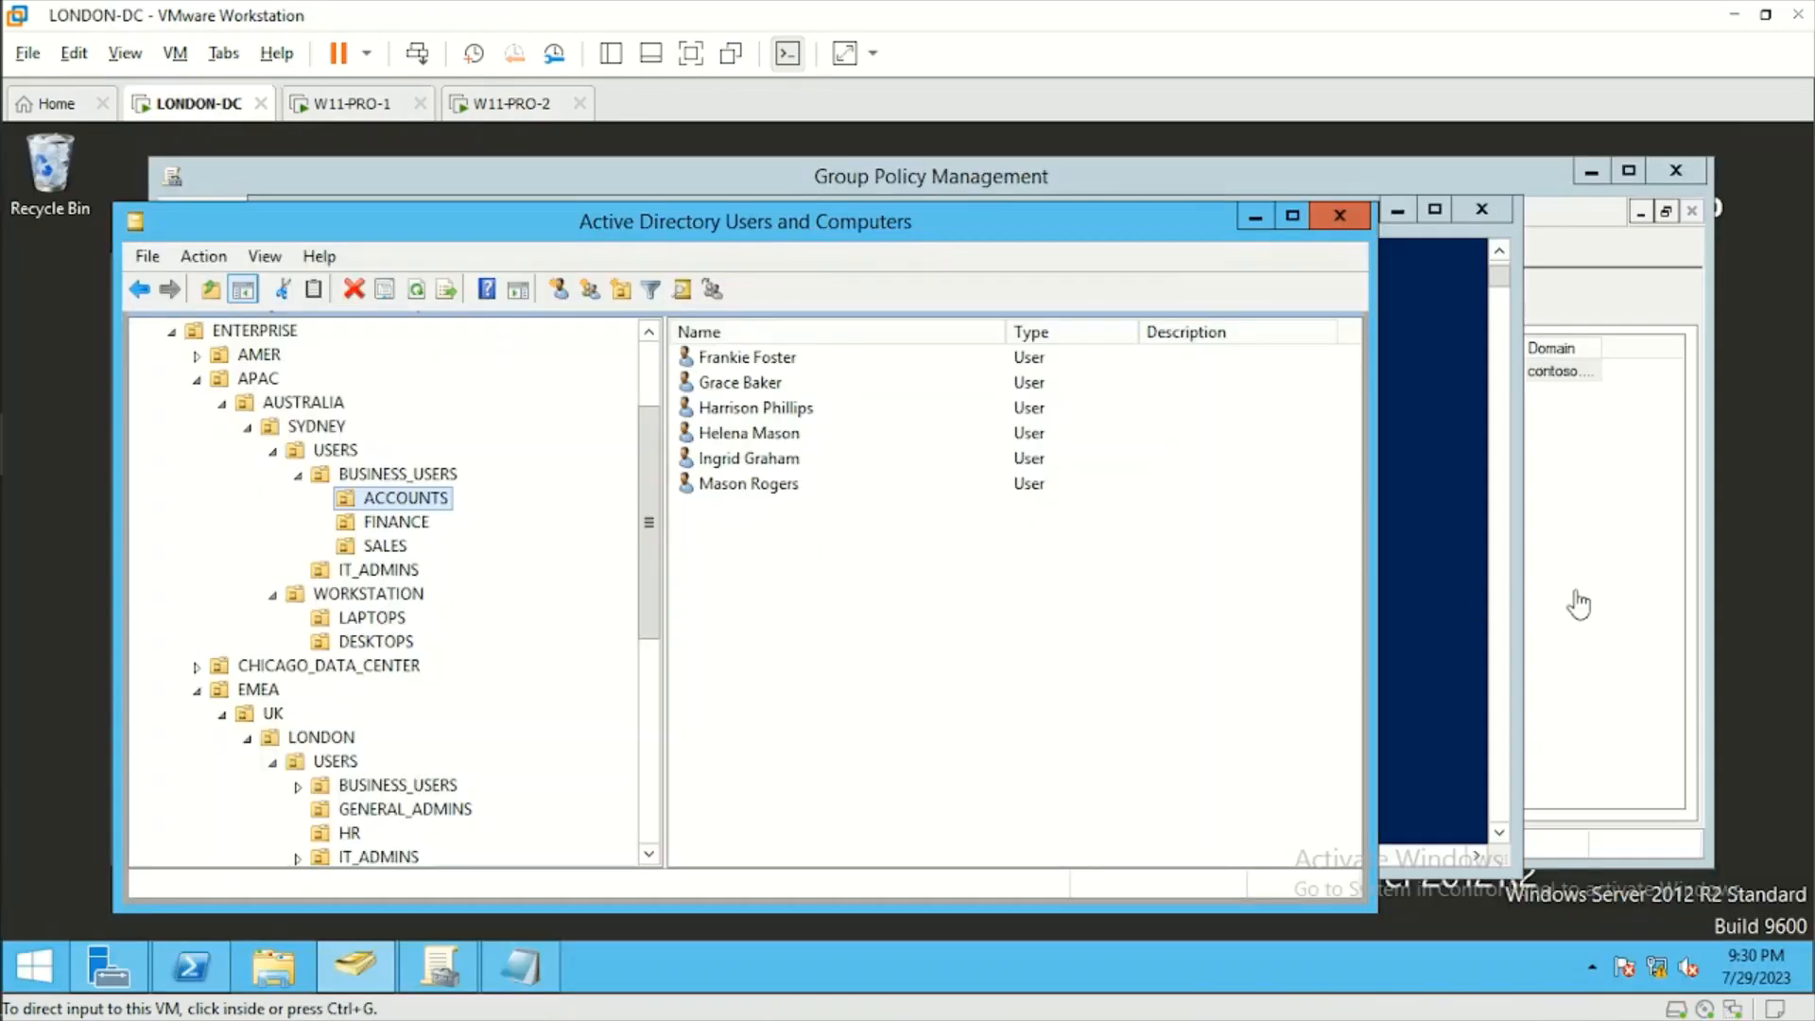
left_click(1548, 544)
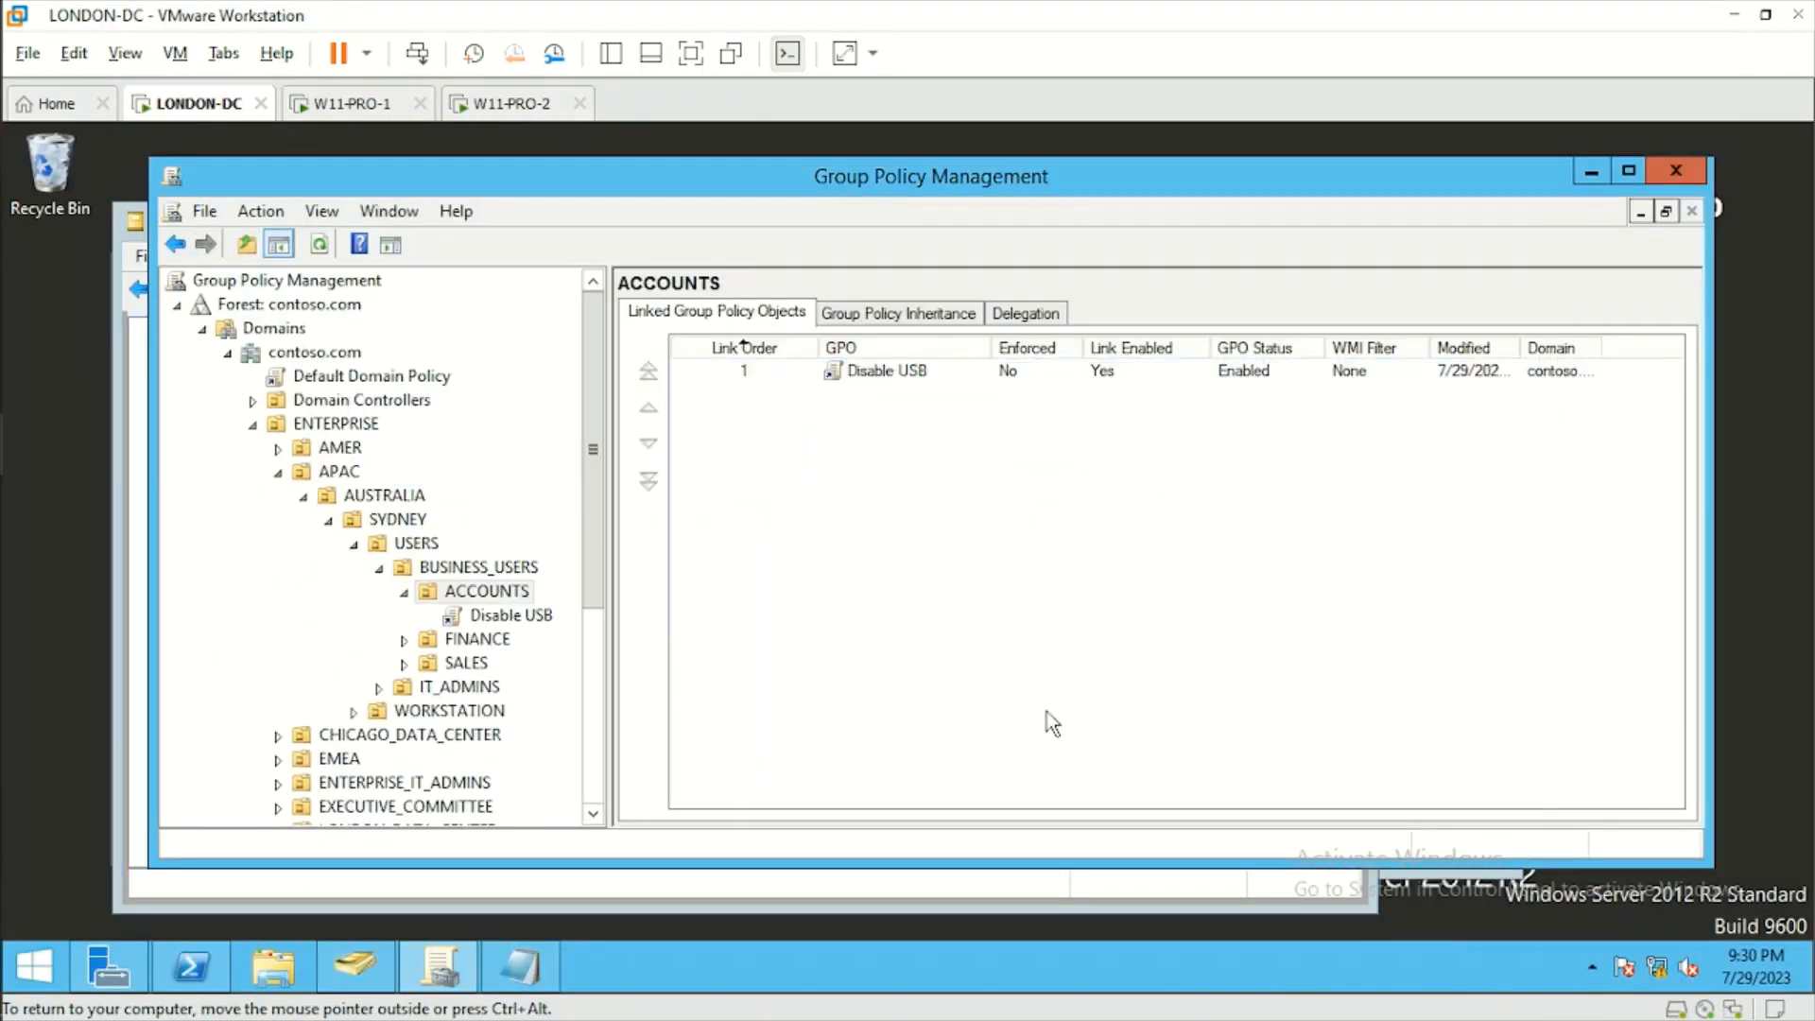
left_click(519, 966)
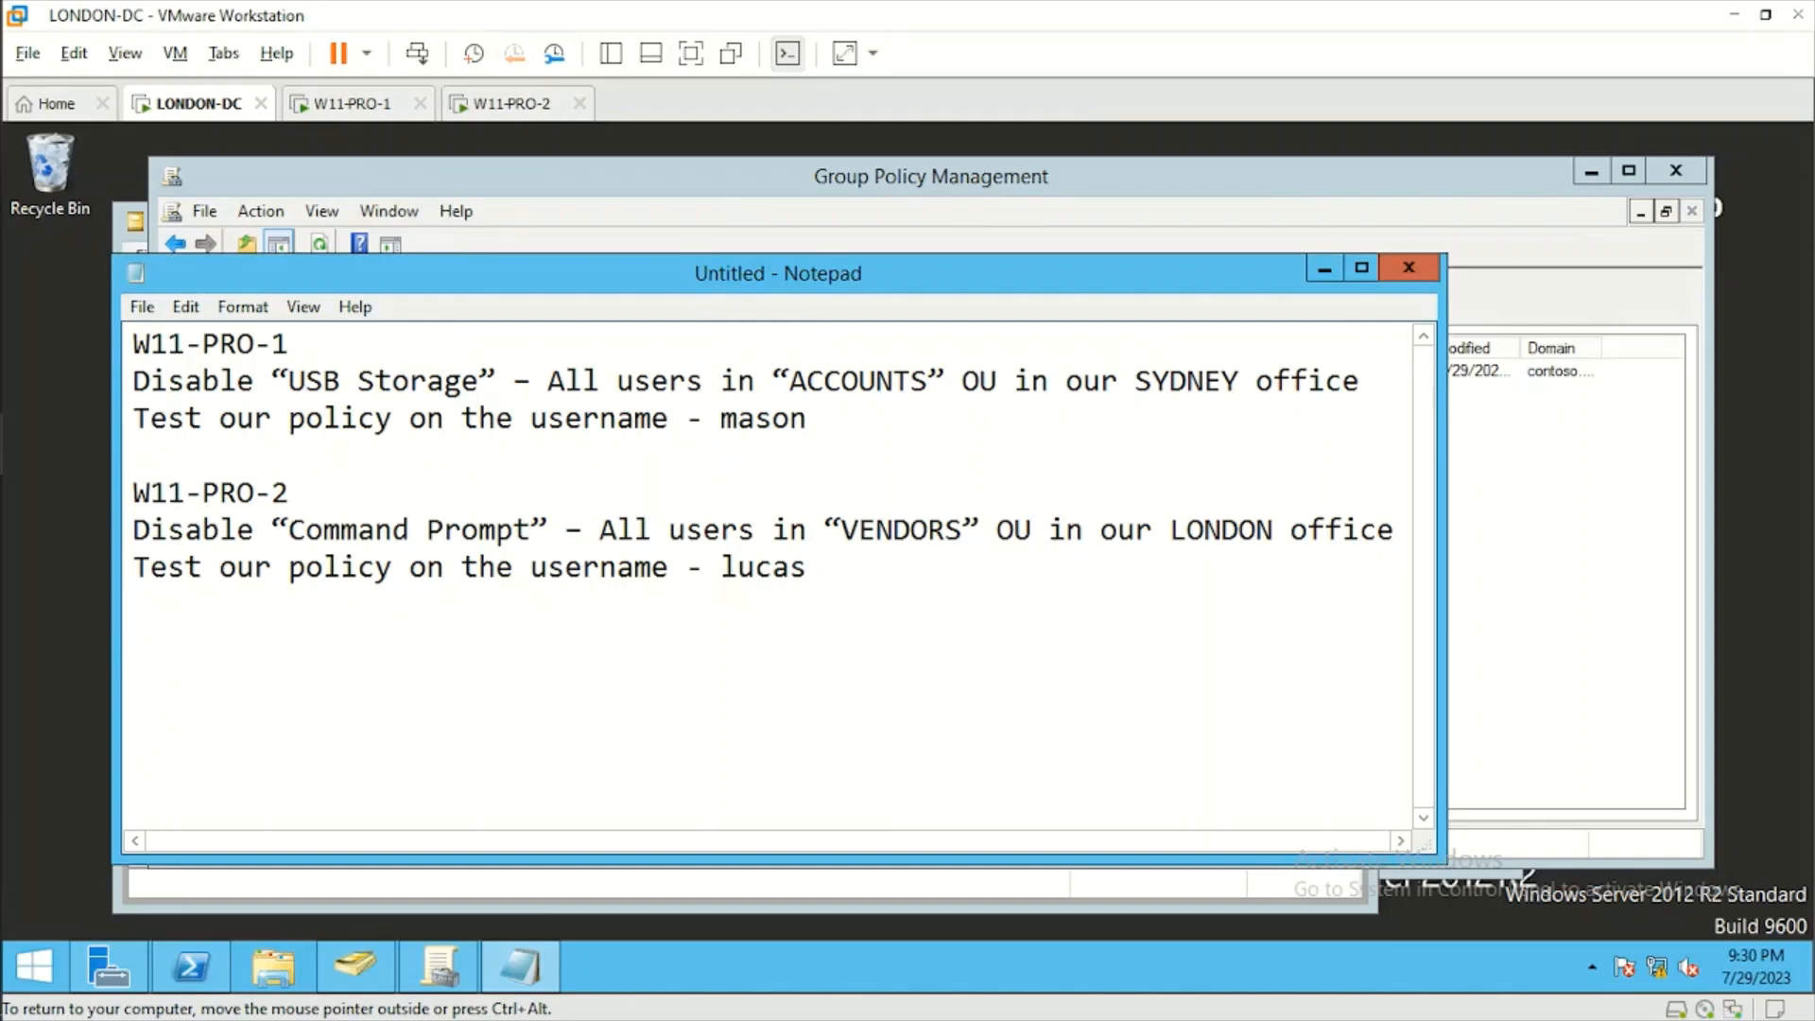
left_click_drag(840, 530, 962, 530)
left_click(963, 531)
left_click_drag(1170, 531, 1292, 531)
left_click(1292, 530)
left_click_drag(807, 569, 304, 539)
left_click(304, 539)
left_click(808, 568)
left_click_drag(841, 531, 964, 530)
left_click(964, 530)
Check the signed-in user on W11-PRO-2 against the test username in the LONDON-DC Notepad notes.
left_click(501, 104)
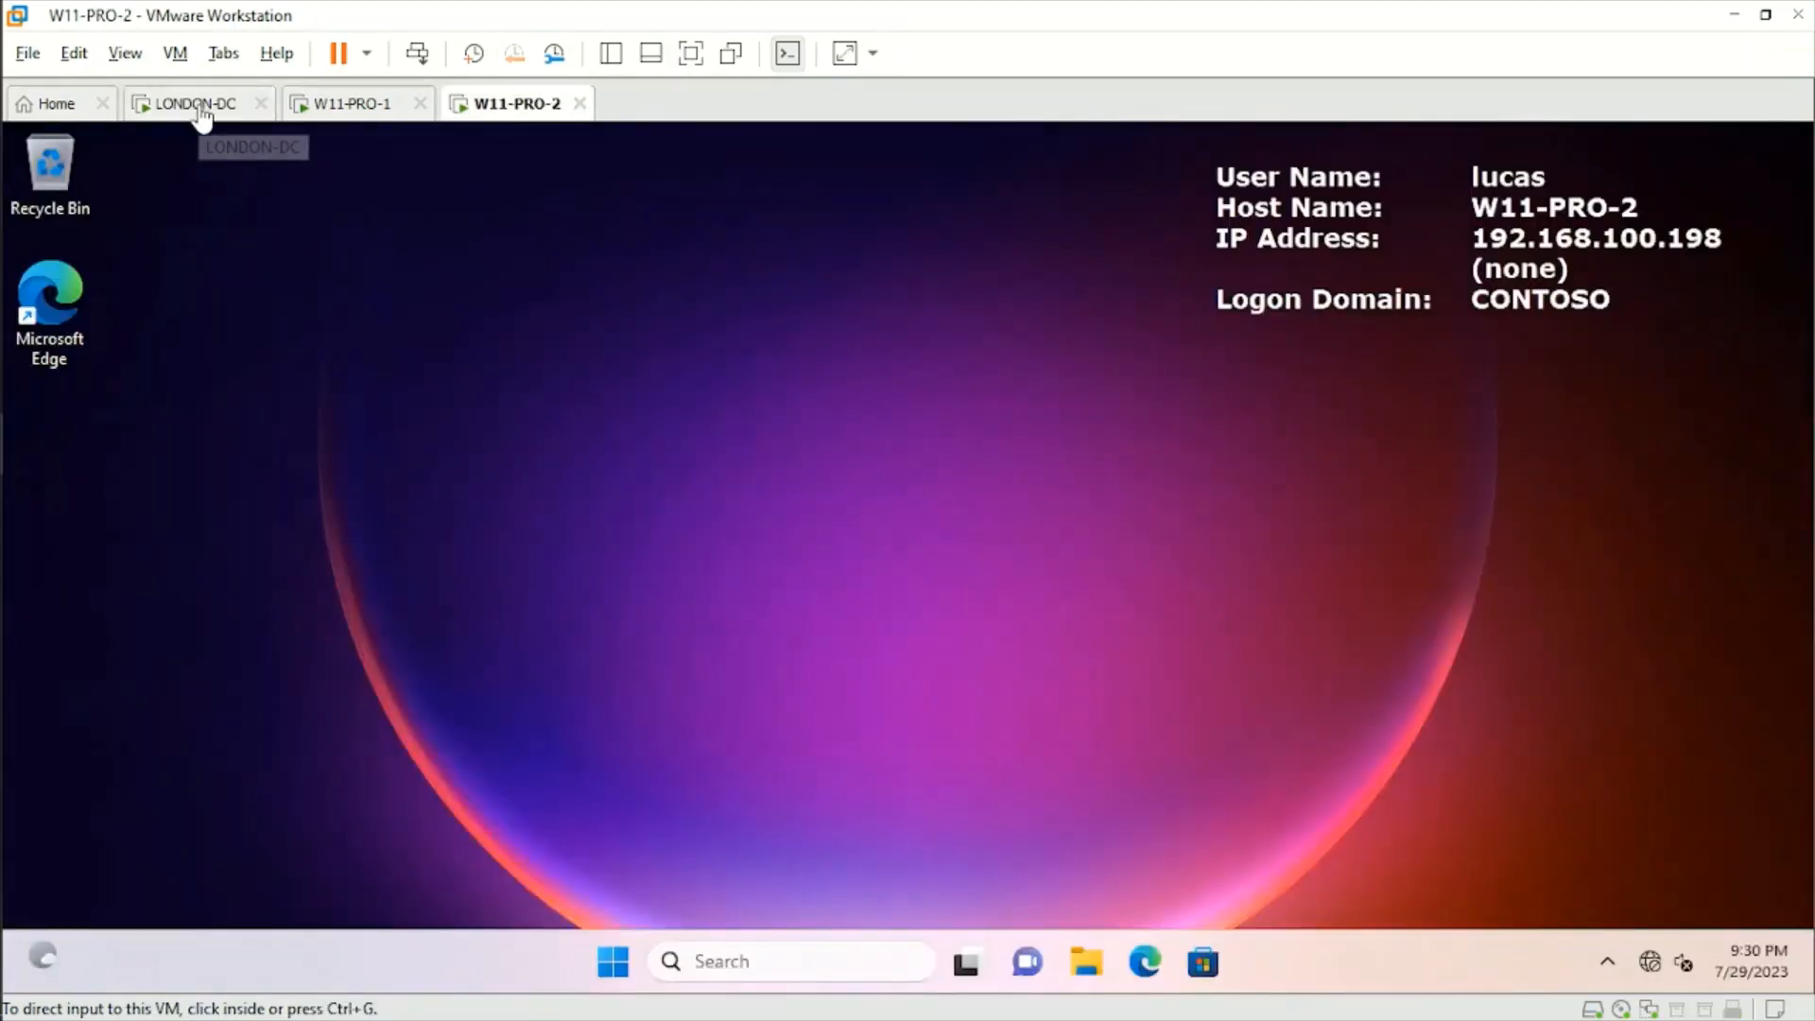
left_click(195, 104)
left_click_drag(809, 568, 719, 568)
left_click(809, 567)
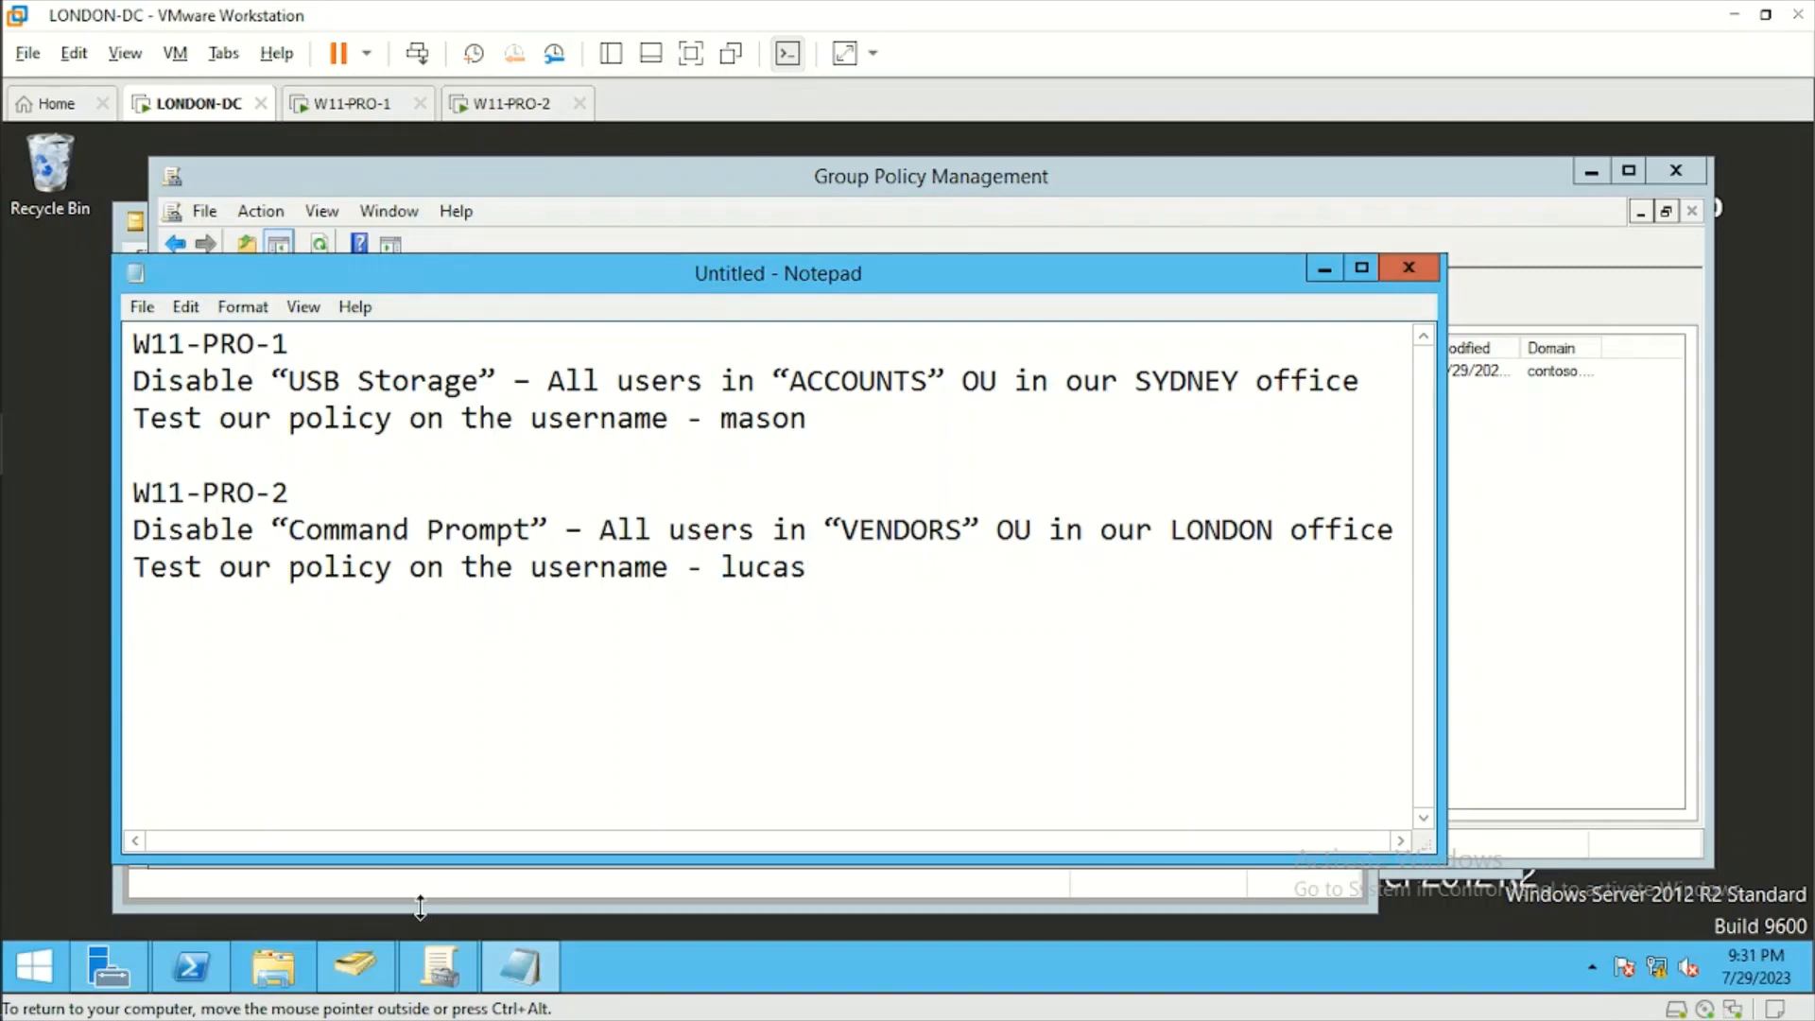
Review all users in the VENDORS OU under EMEA, UK, LONDON, USERS in Active Directory Users and Computers.
left_click(374, 970)
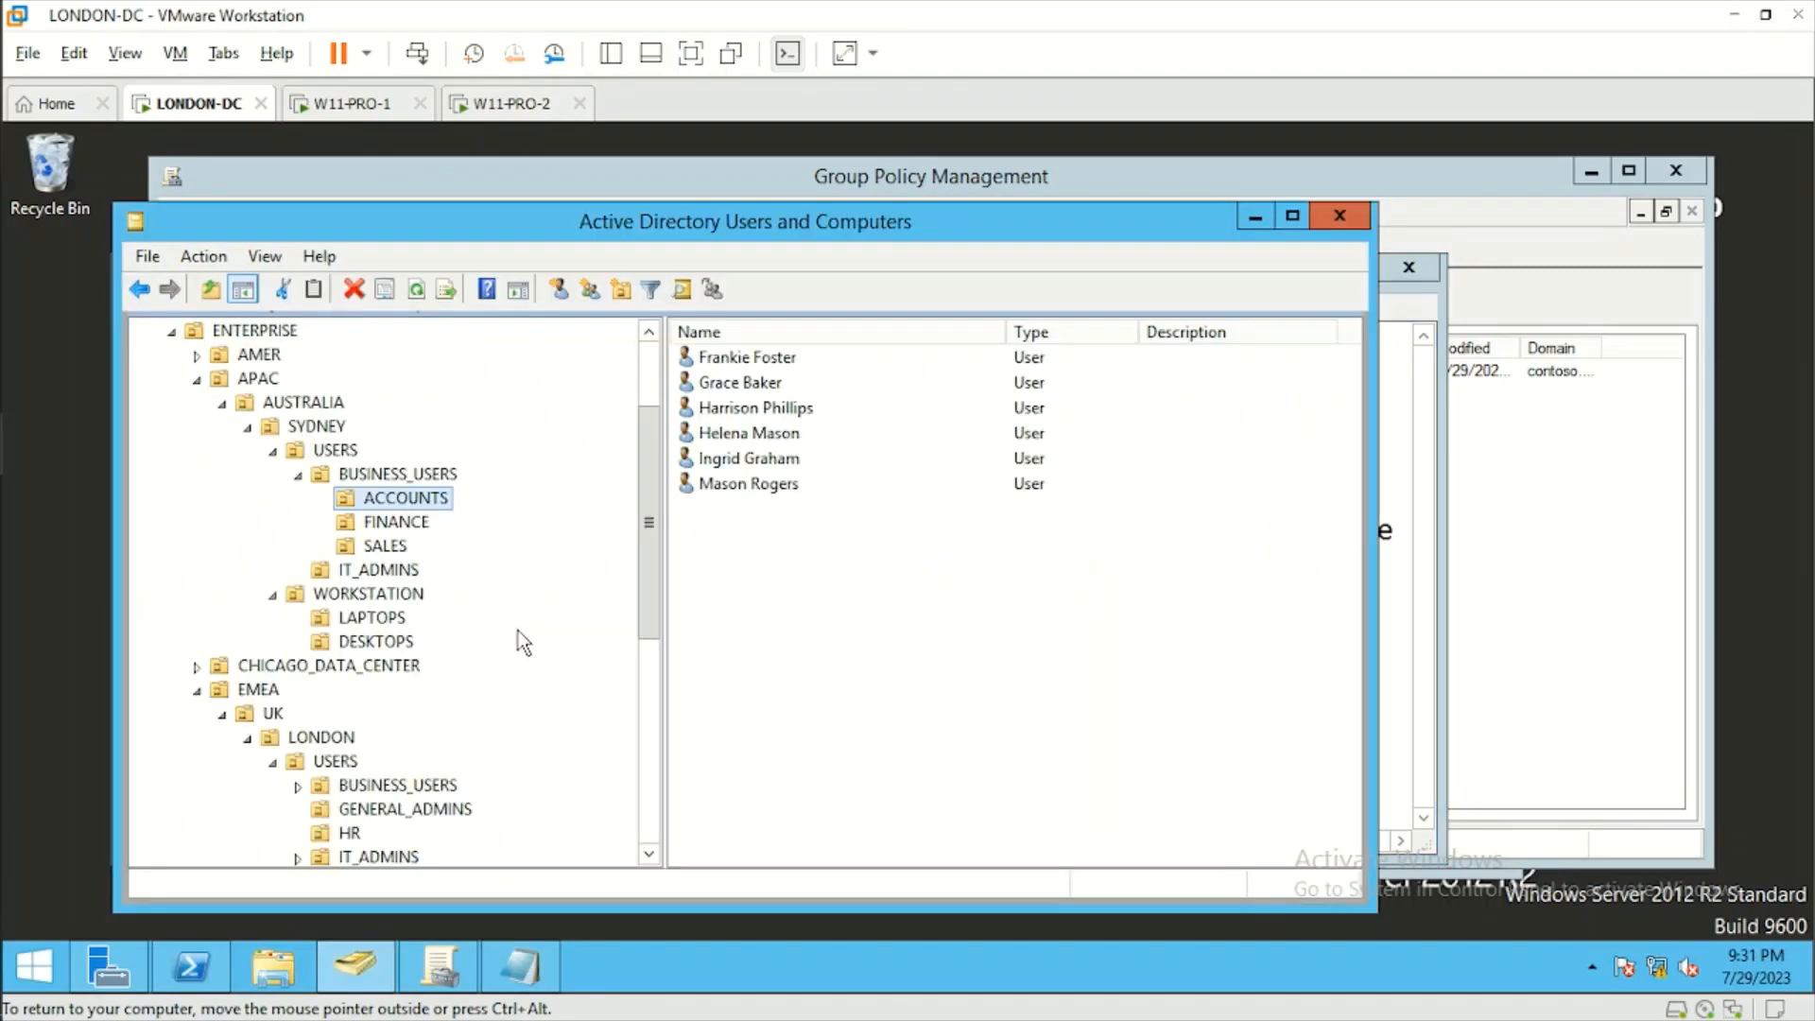
left_click(222, 404)
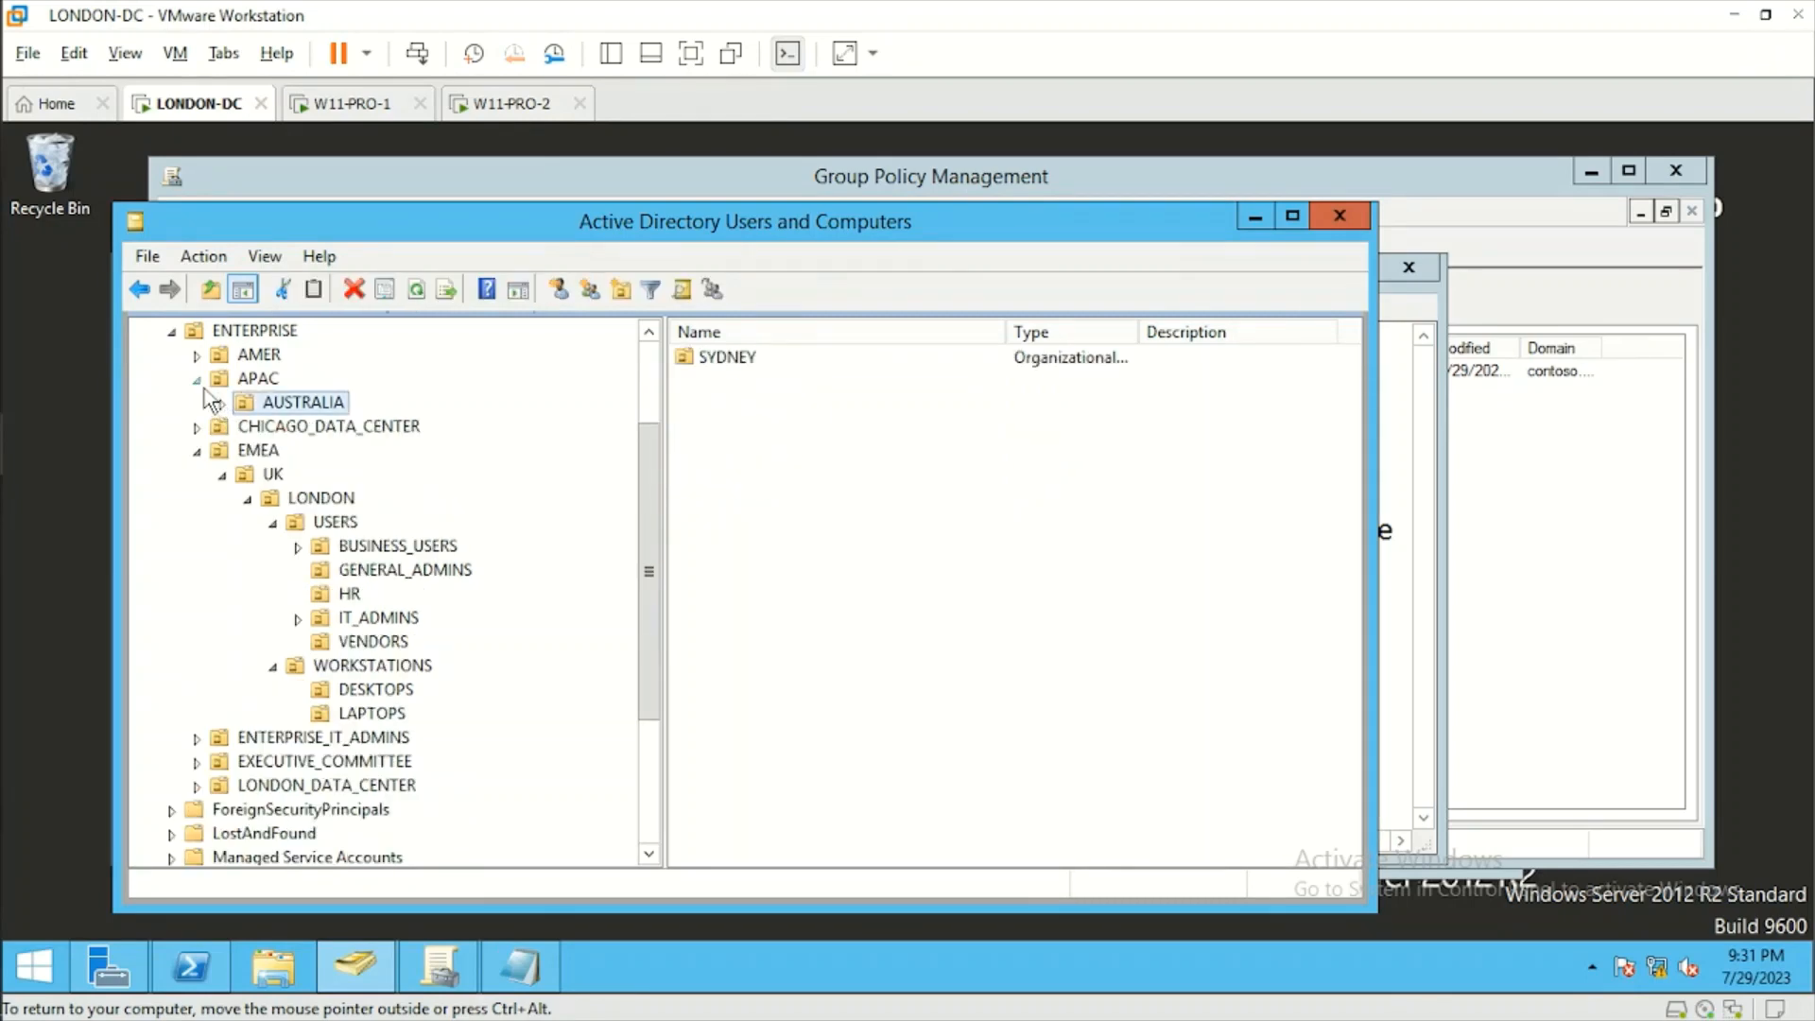
left_click(197, 382)
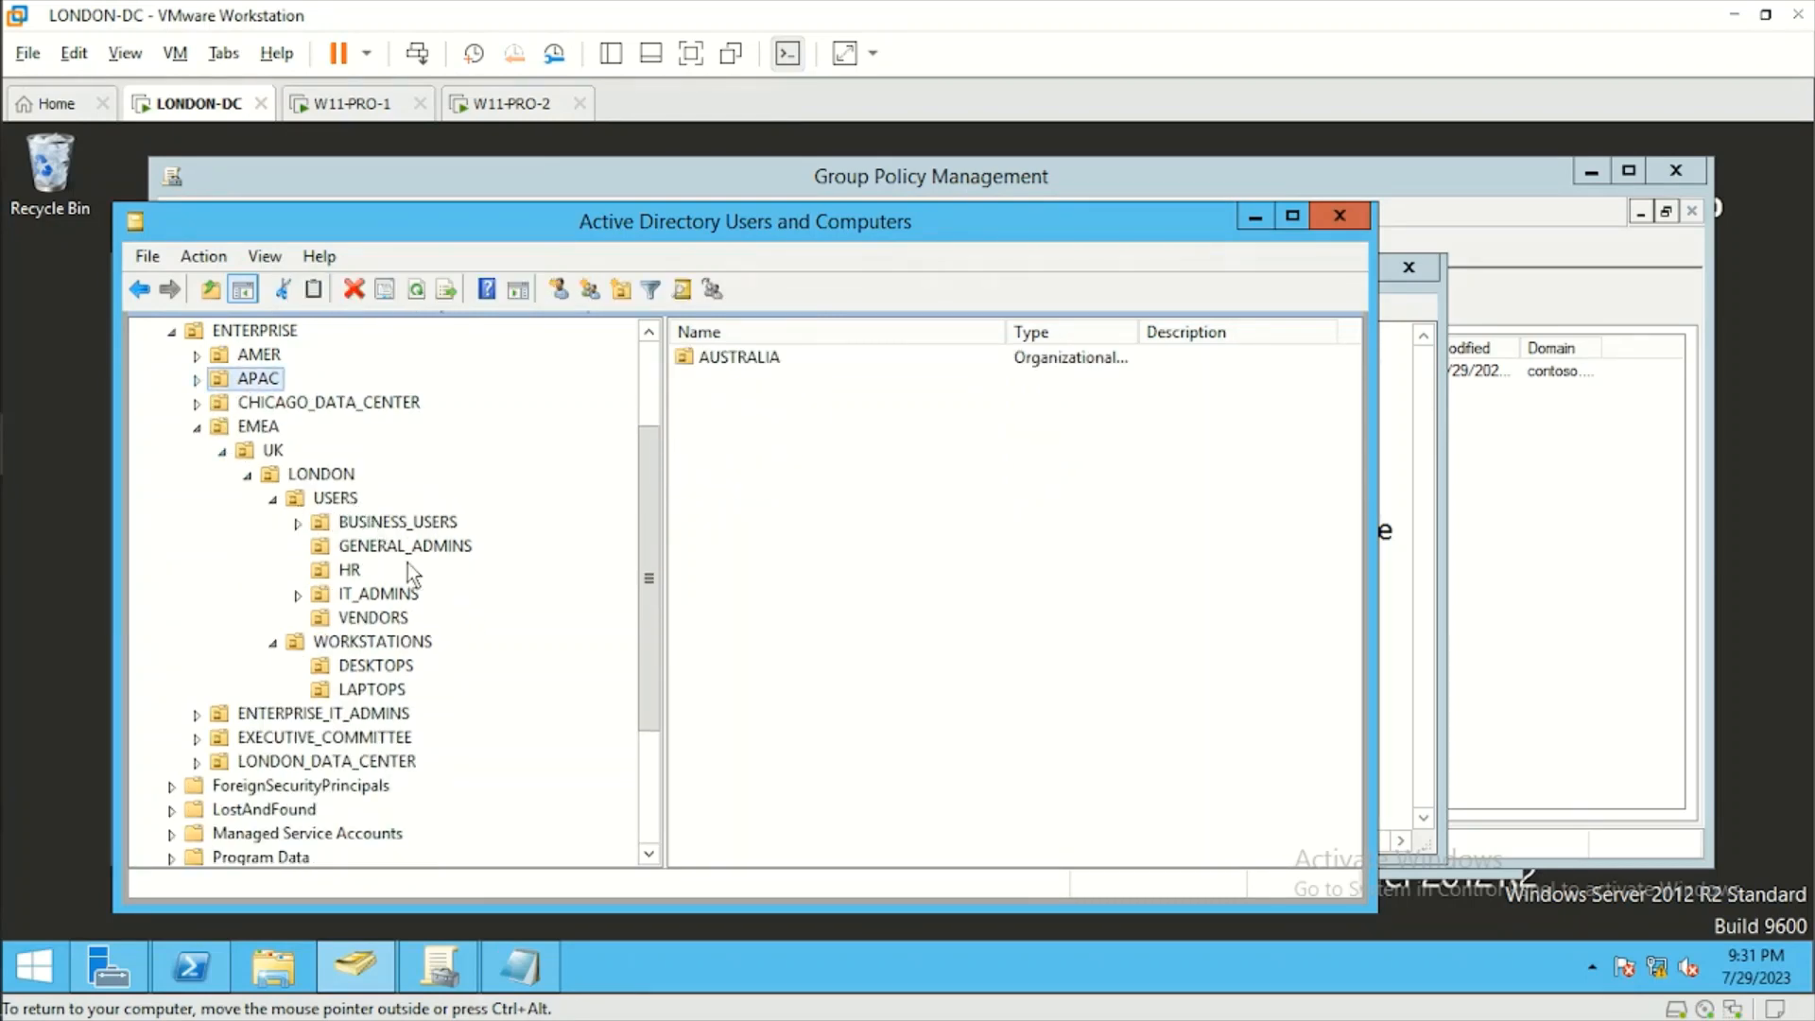
left_click(394, 620)
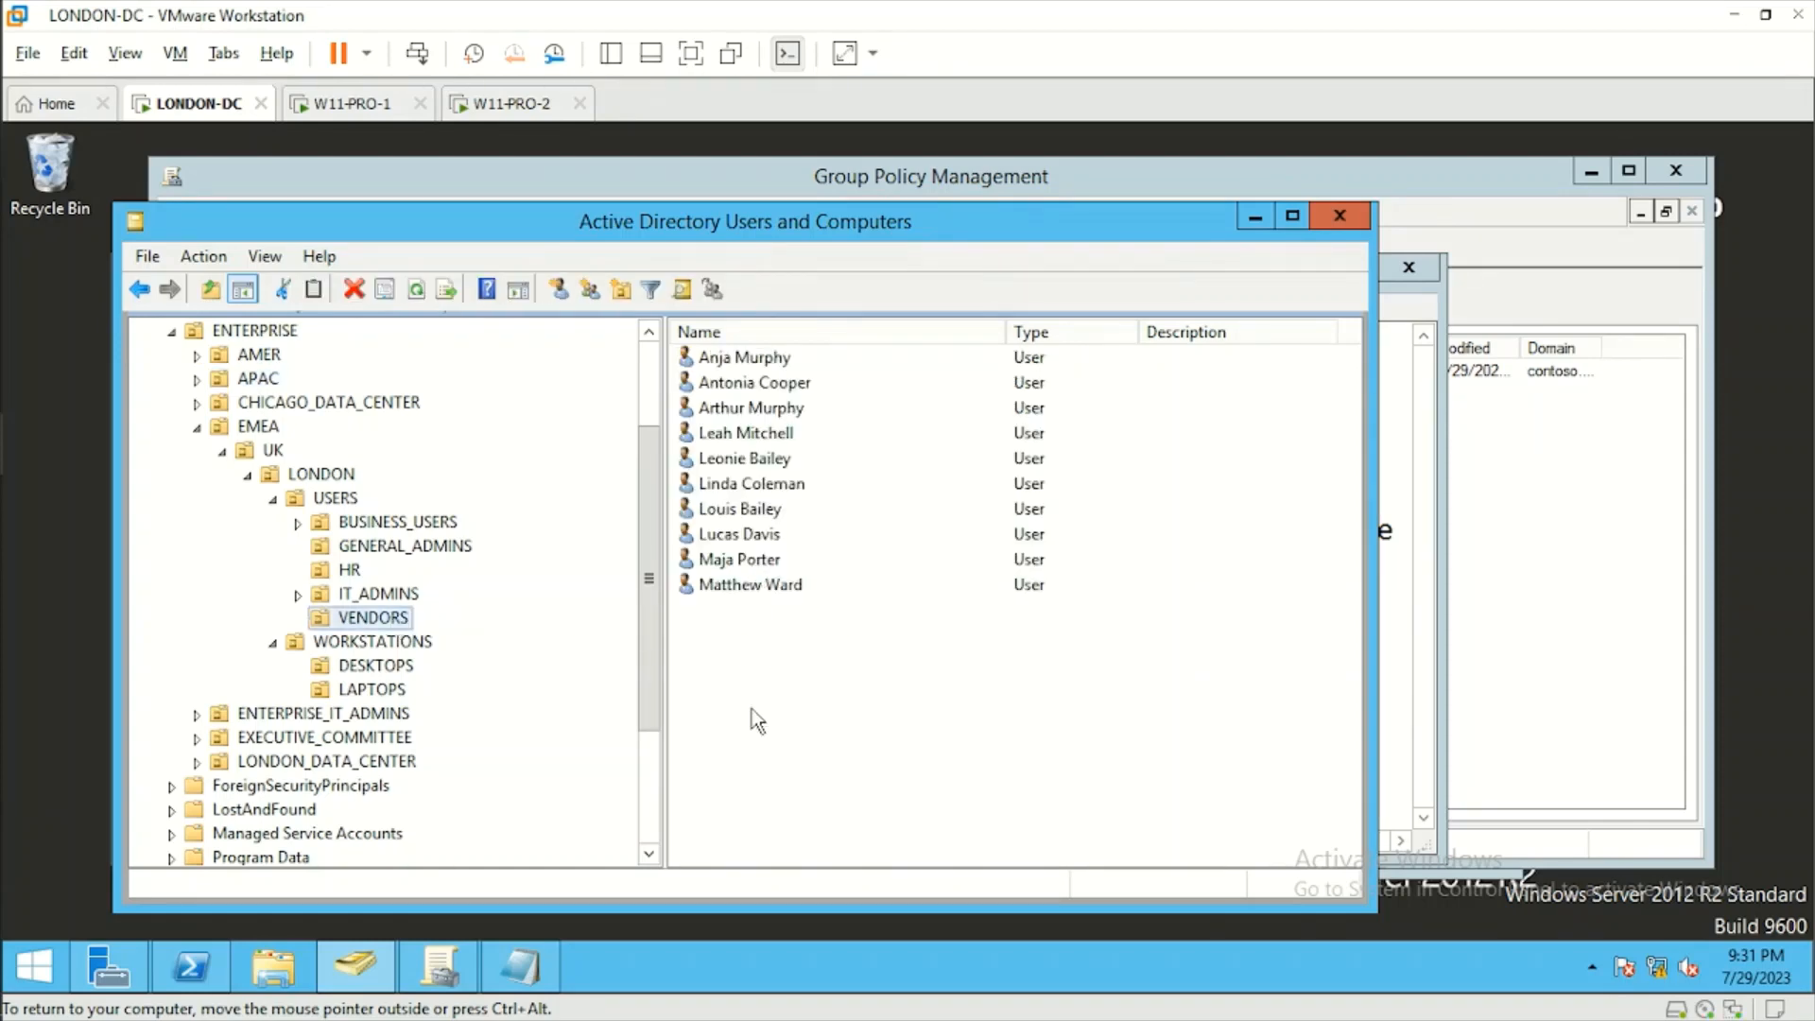
left_click(999, 766)
key("ctrl+a")
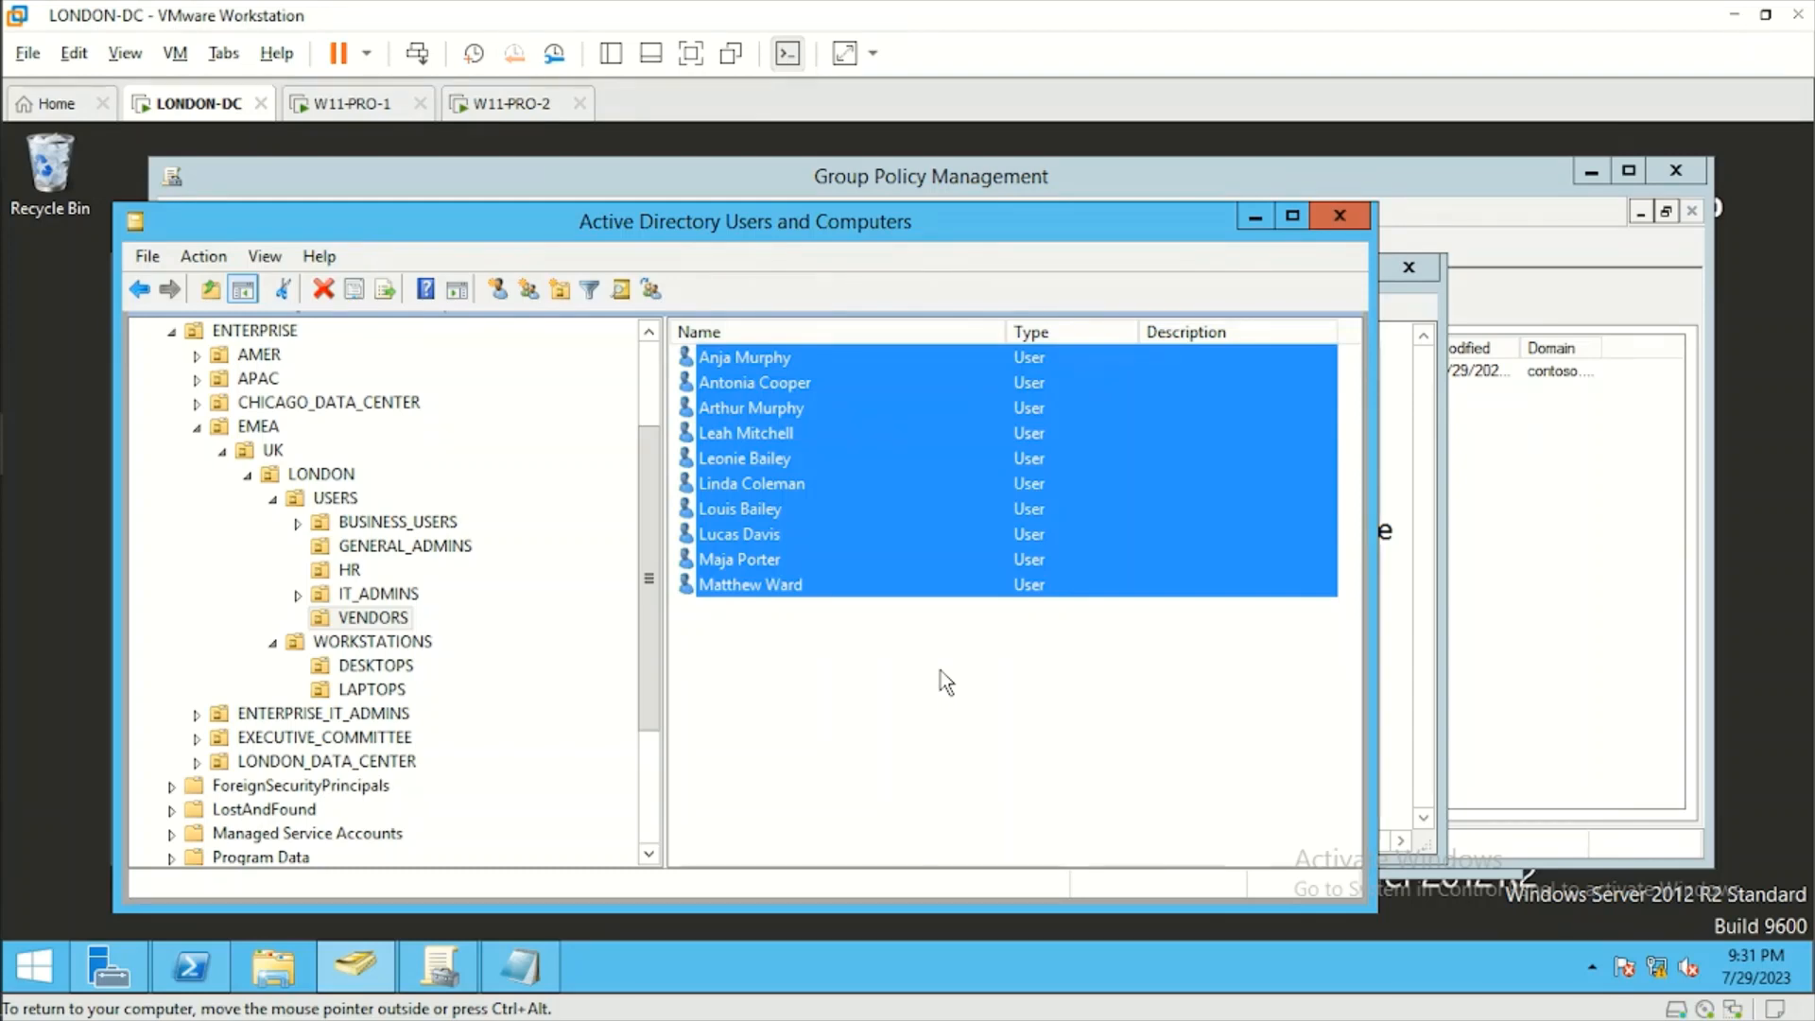
Create a new GPO named CMD Disabled under Group Policy Objects in Group Policy Management.
left_click(440, 967)
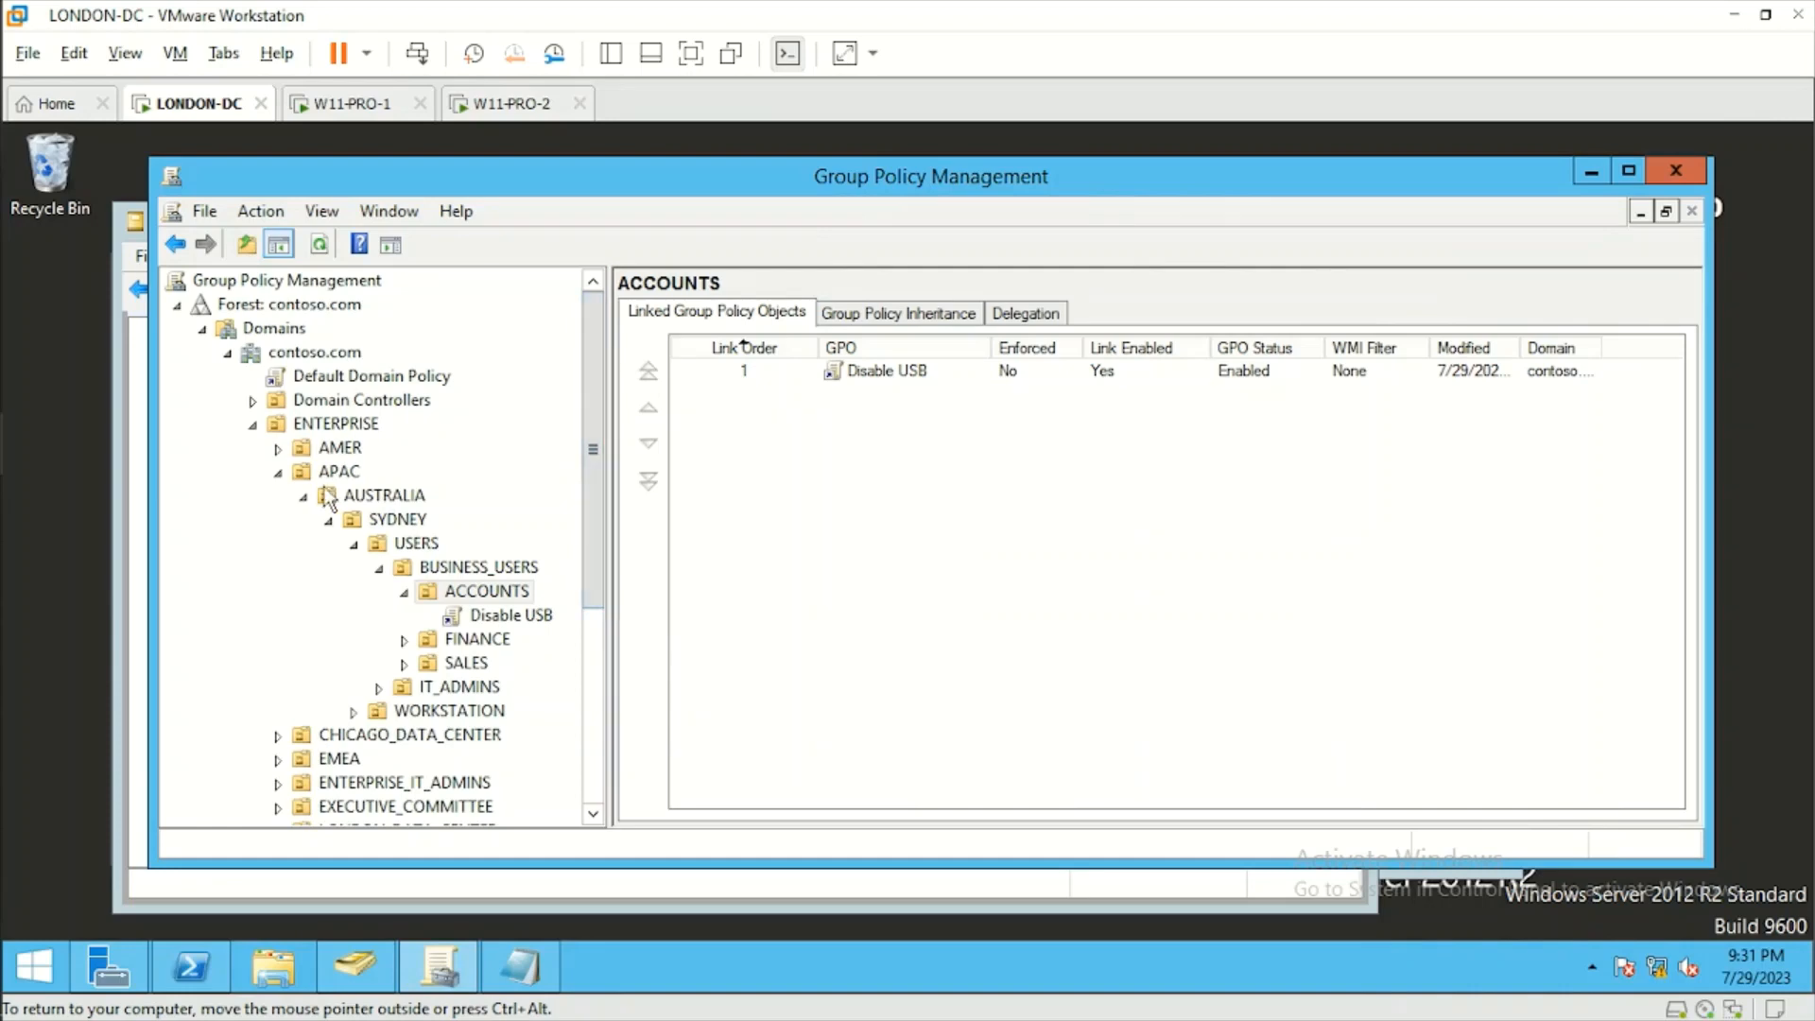
left_click(279, 473)
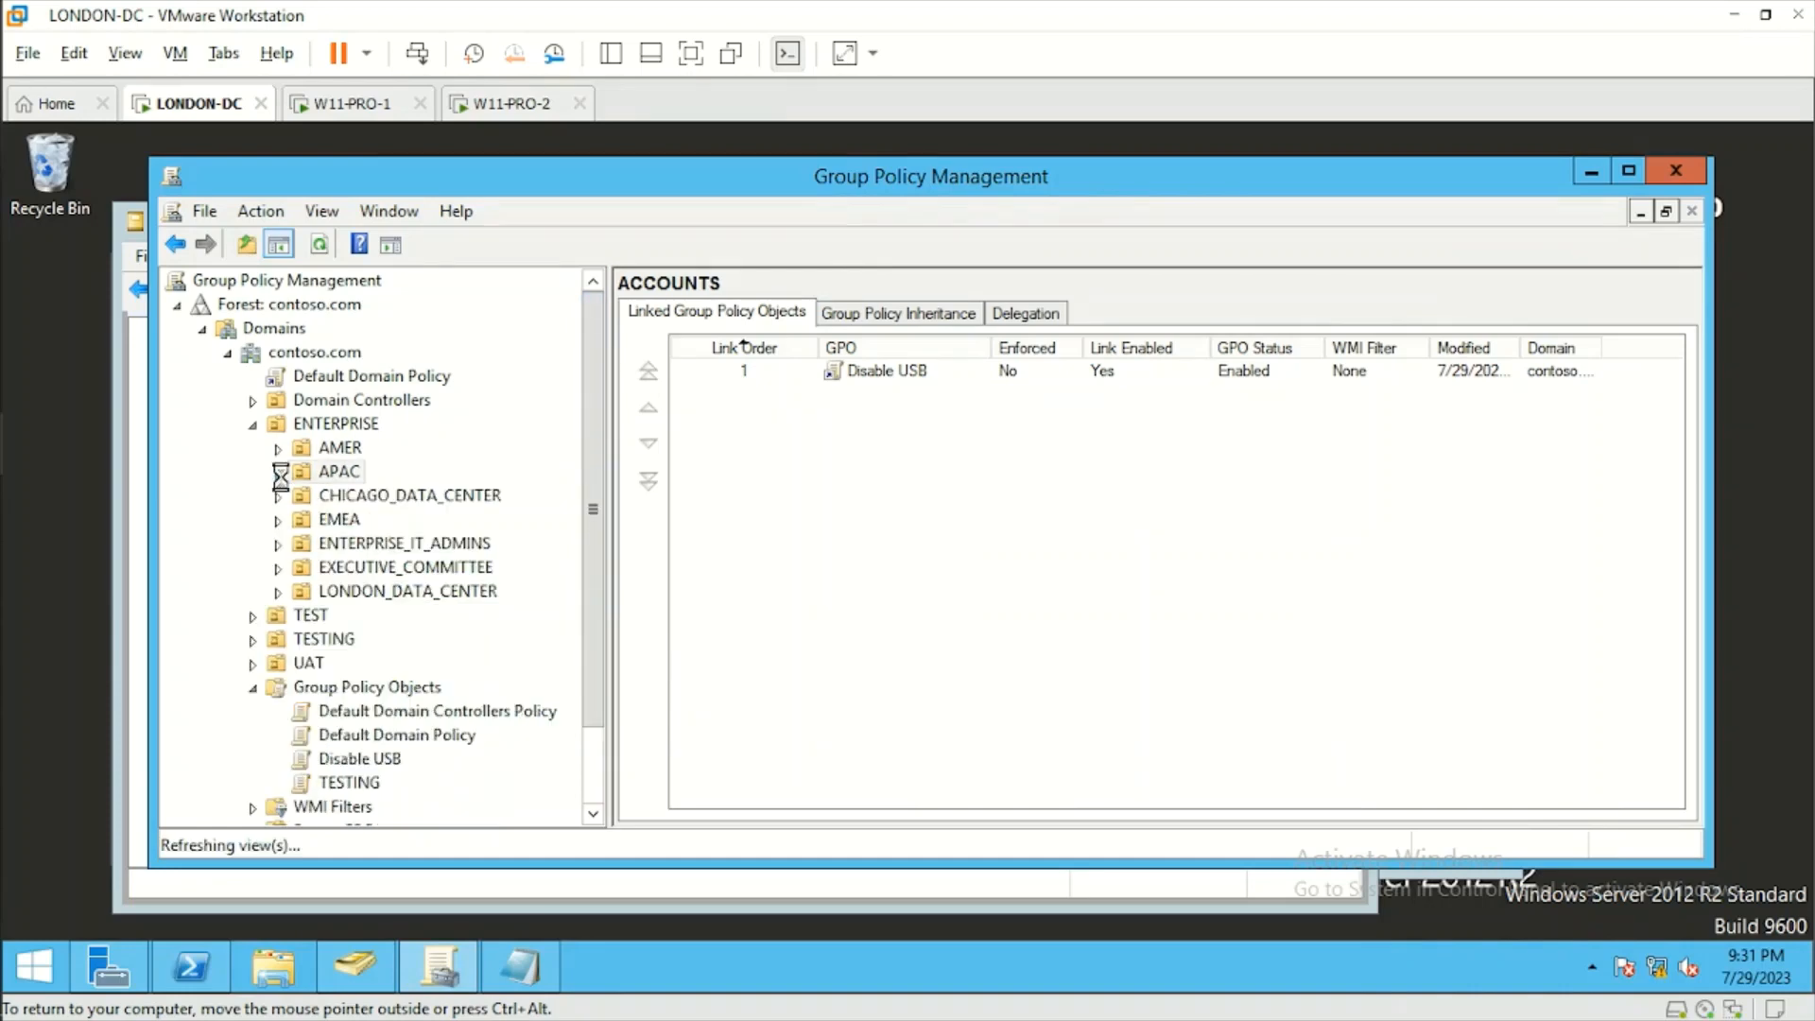
right_click(365, 690)
left_click(423, 707)
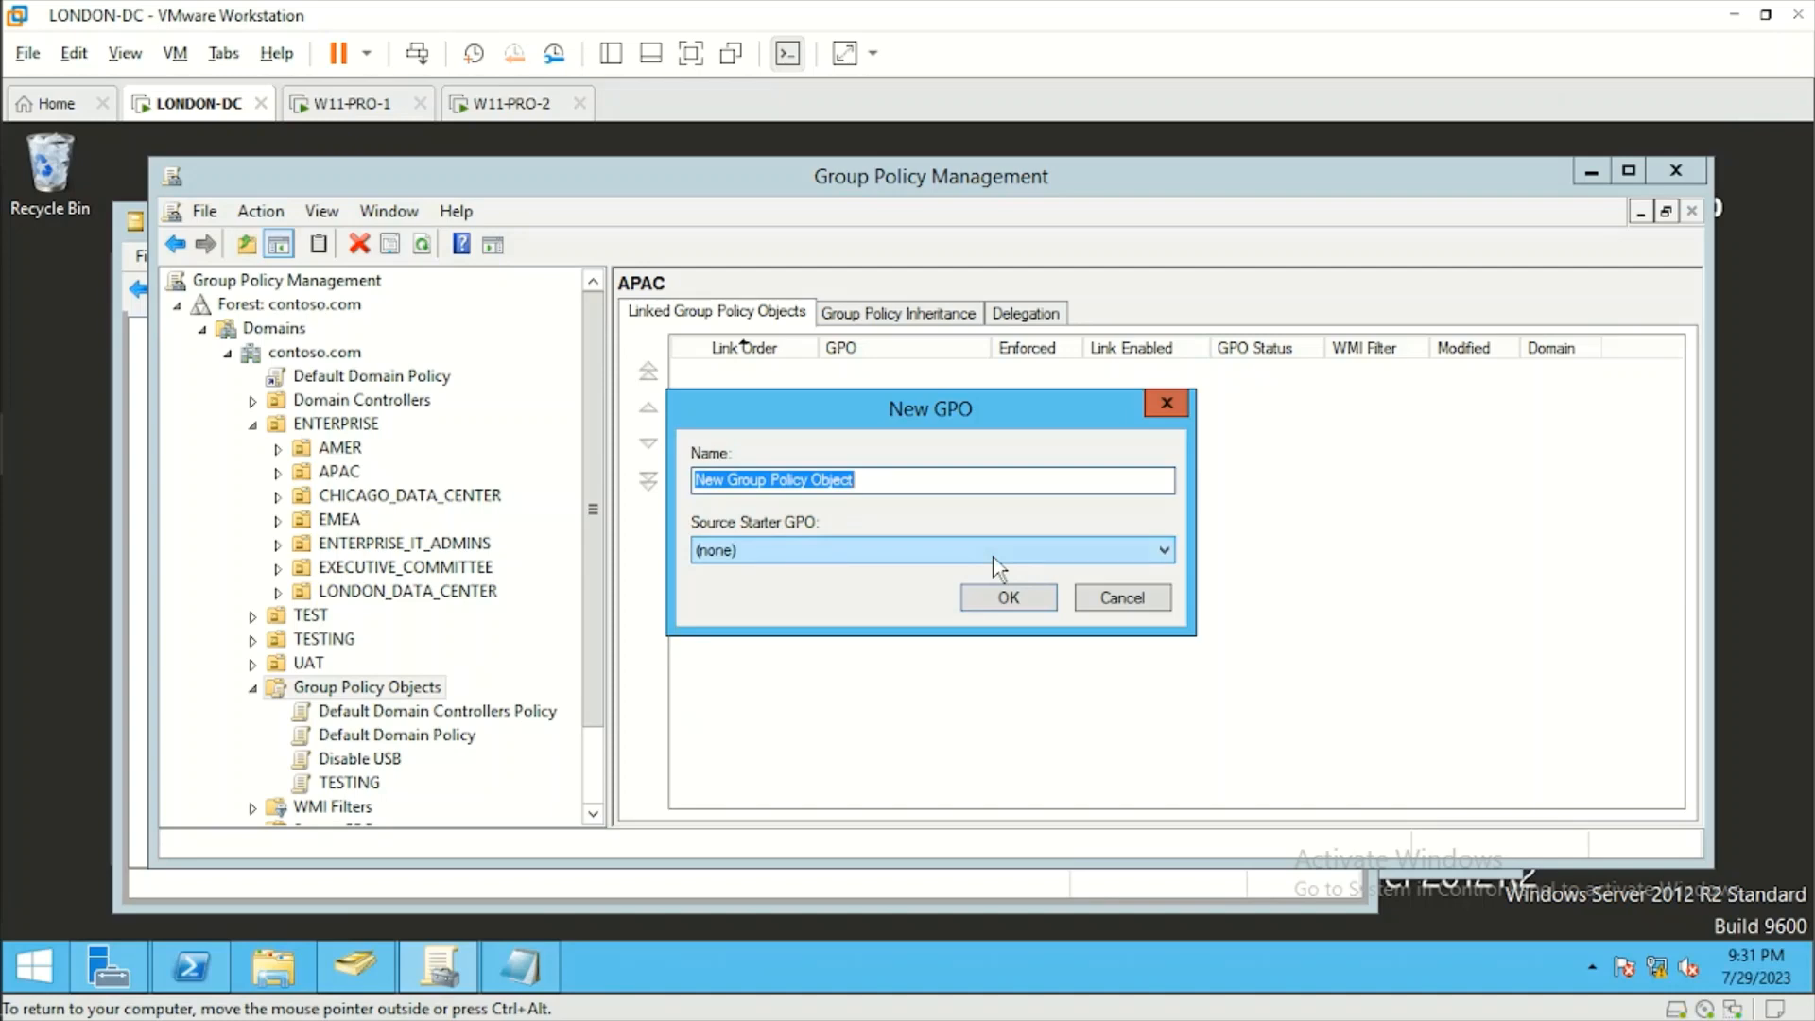
type("CMD ")
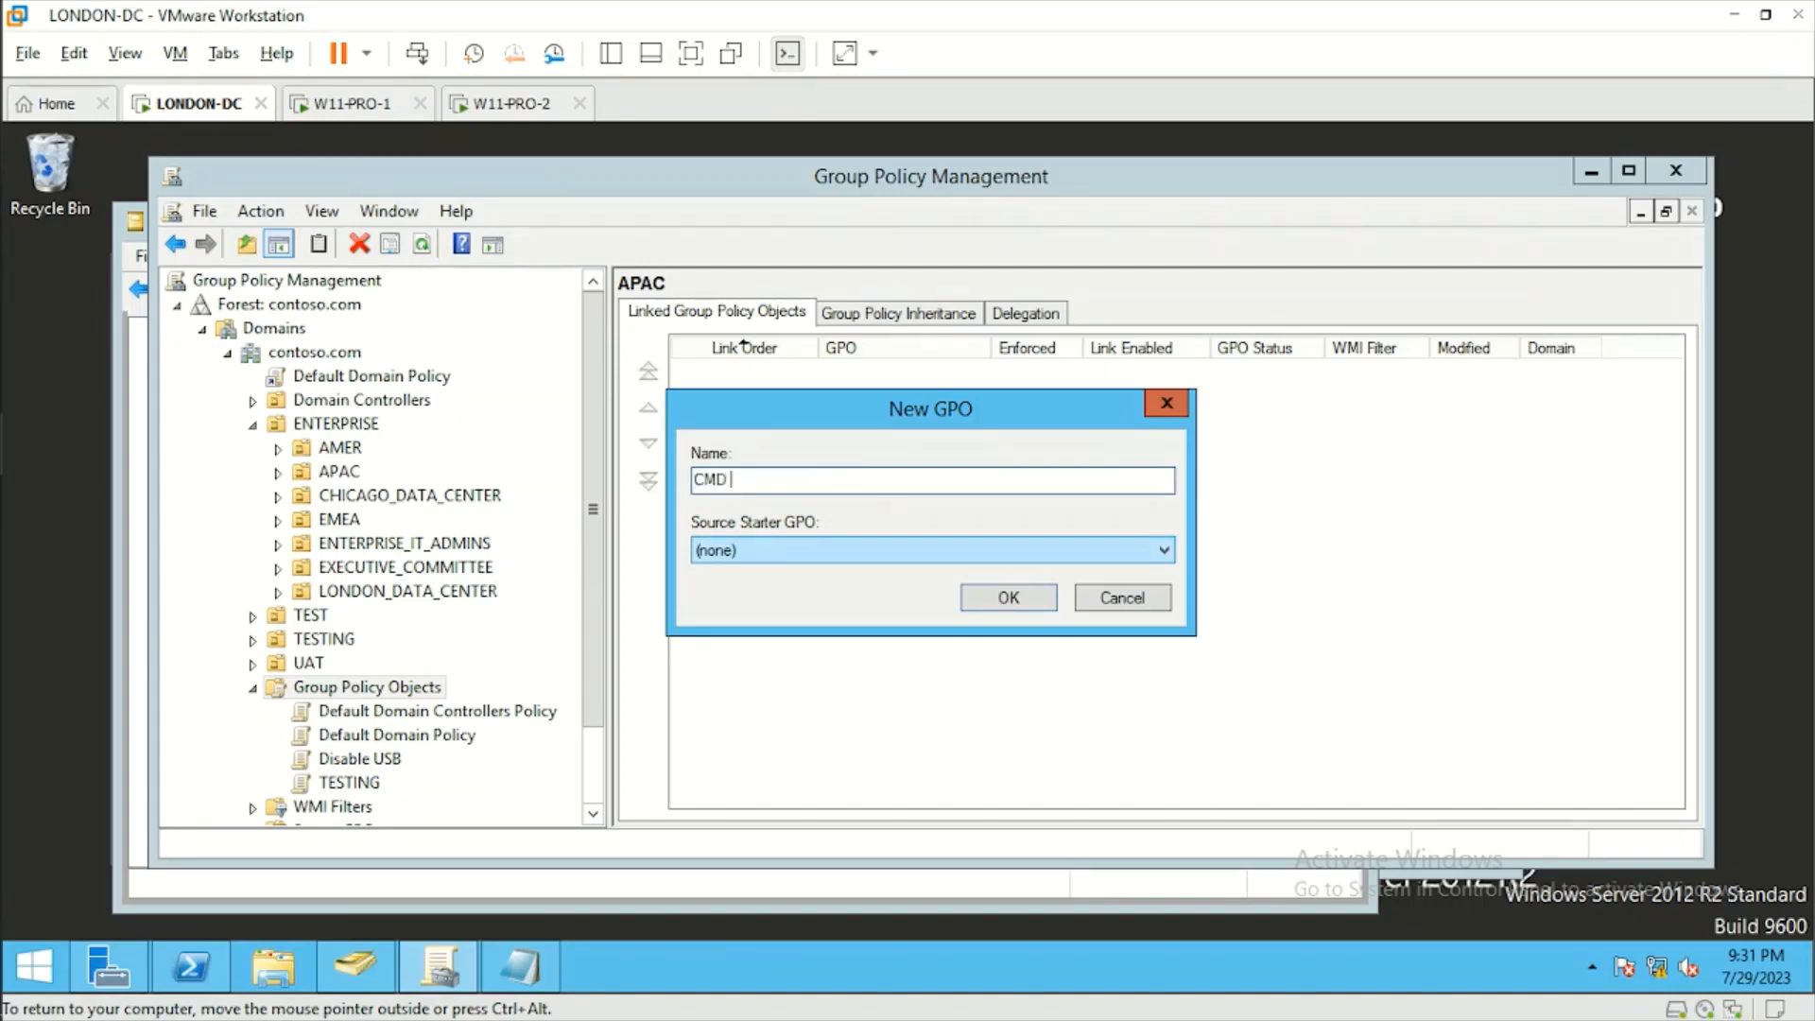
type("Disabled")
left_click(1009, 598)
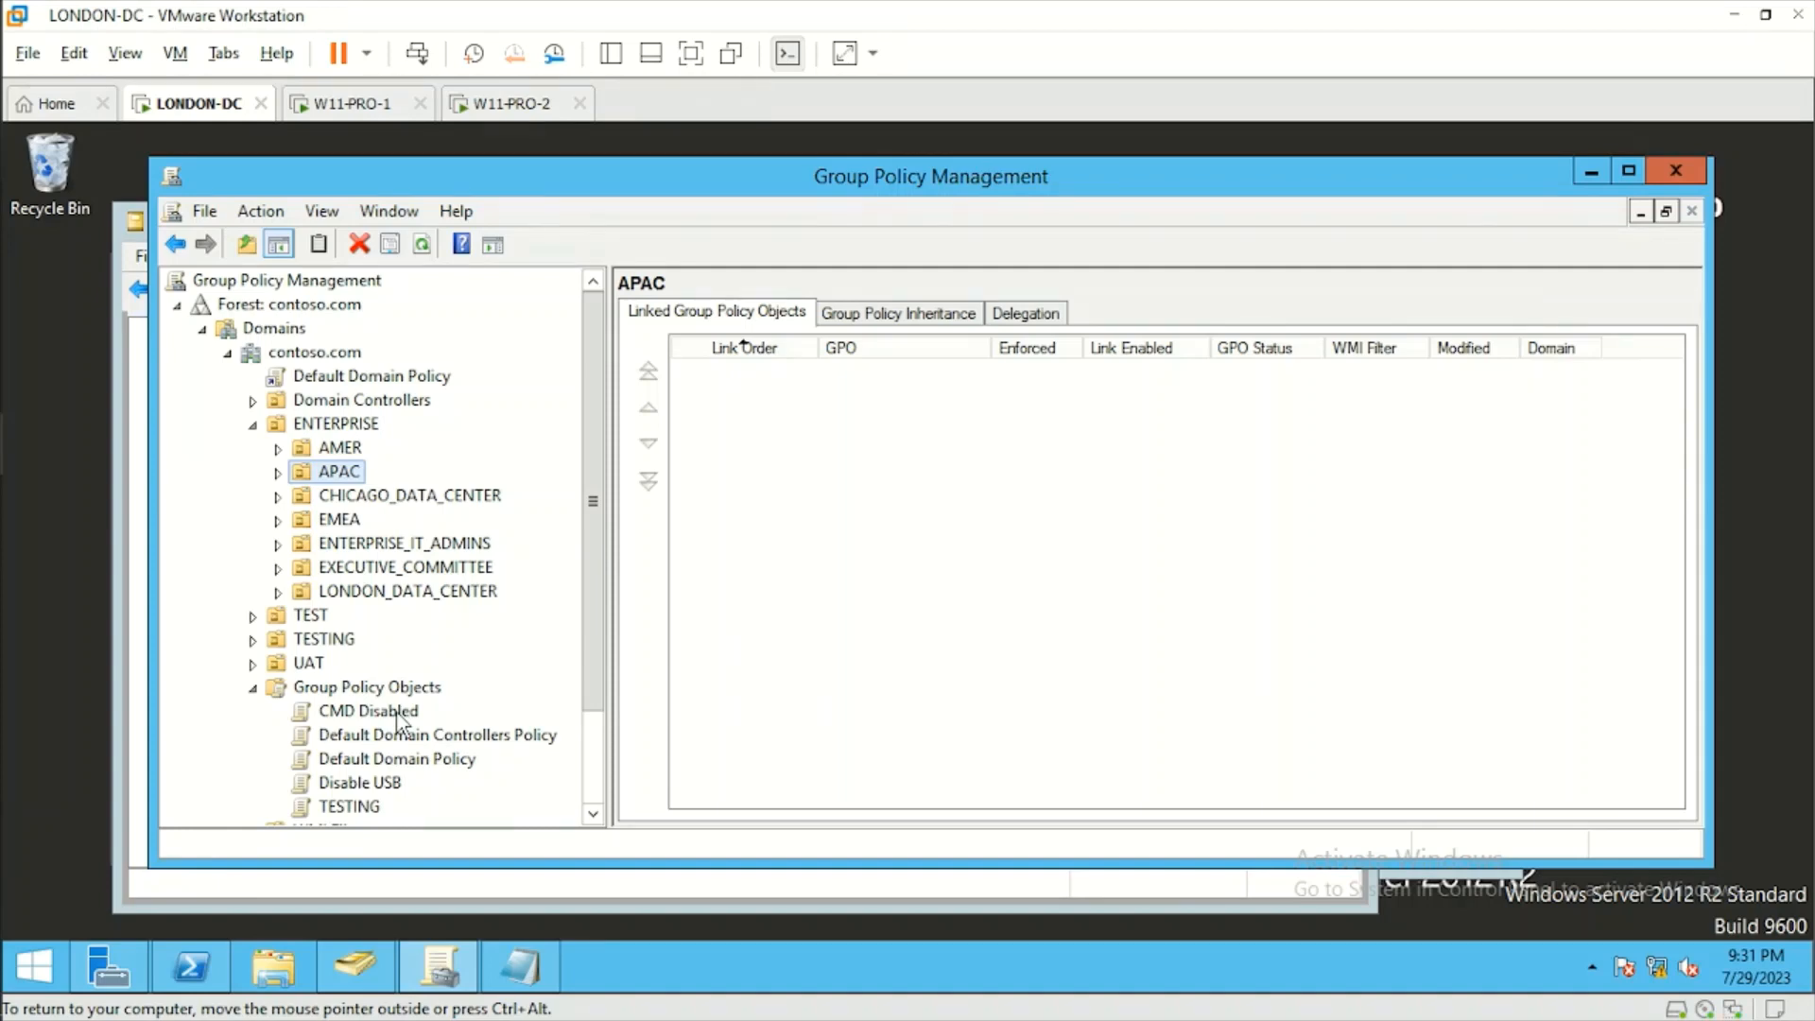
Open the CMD Disabled GPO for editing and show the System settings under User Configuration, Policies, Administrative Templates.
right_click(397, 720)
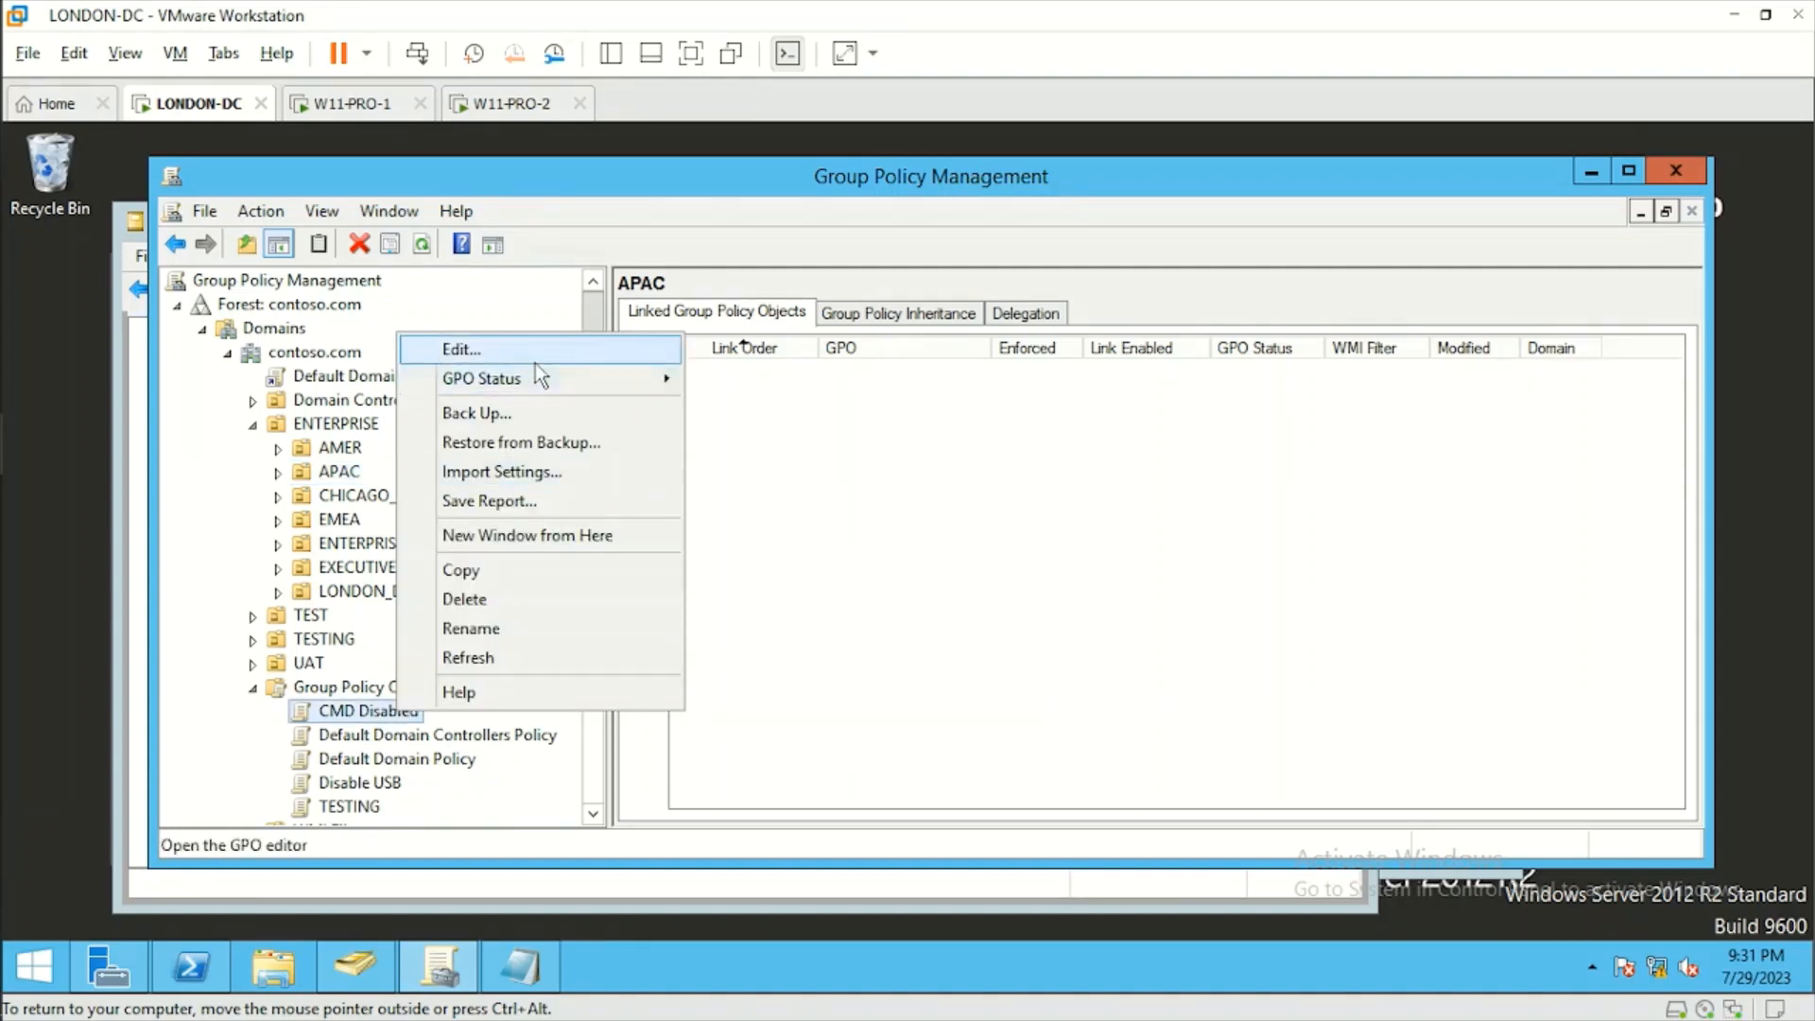
left_click(536, 360)
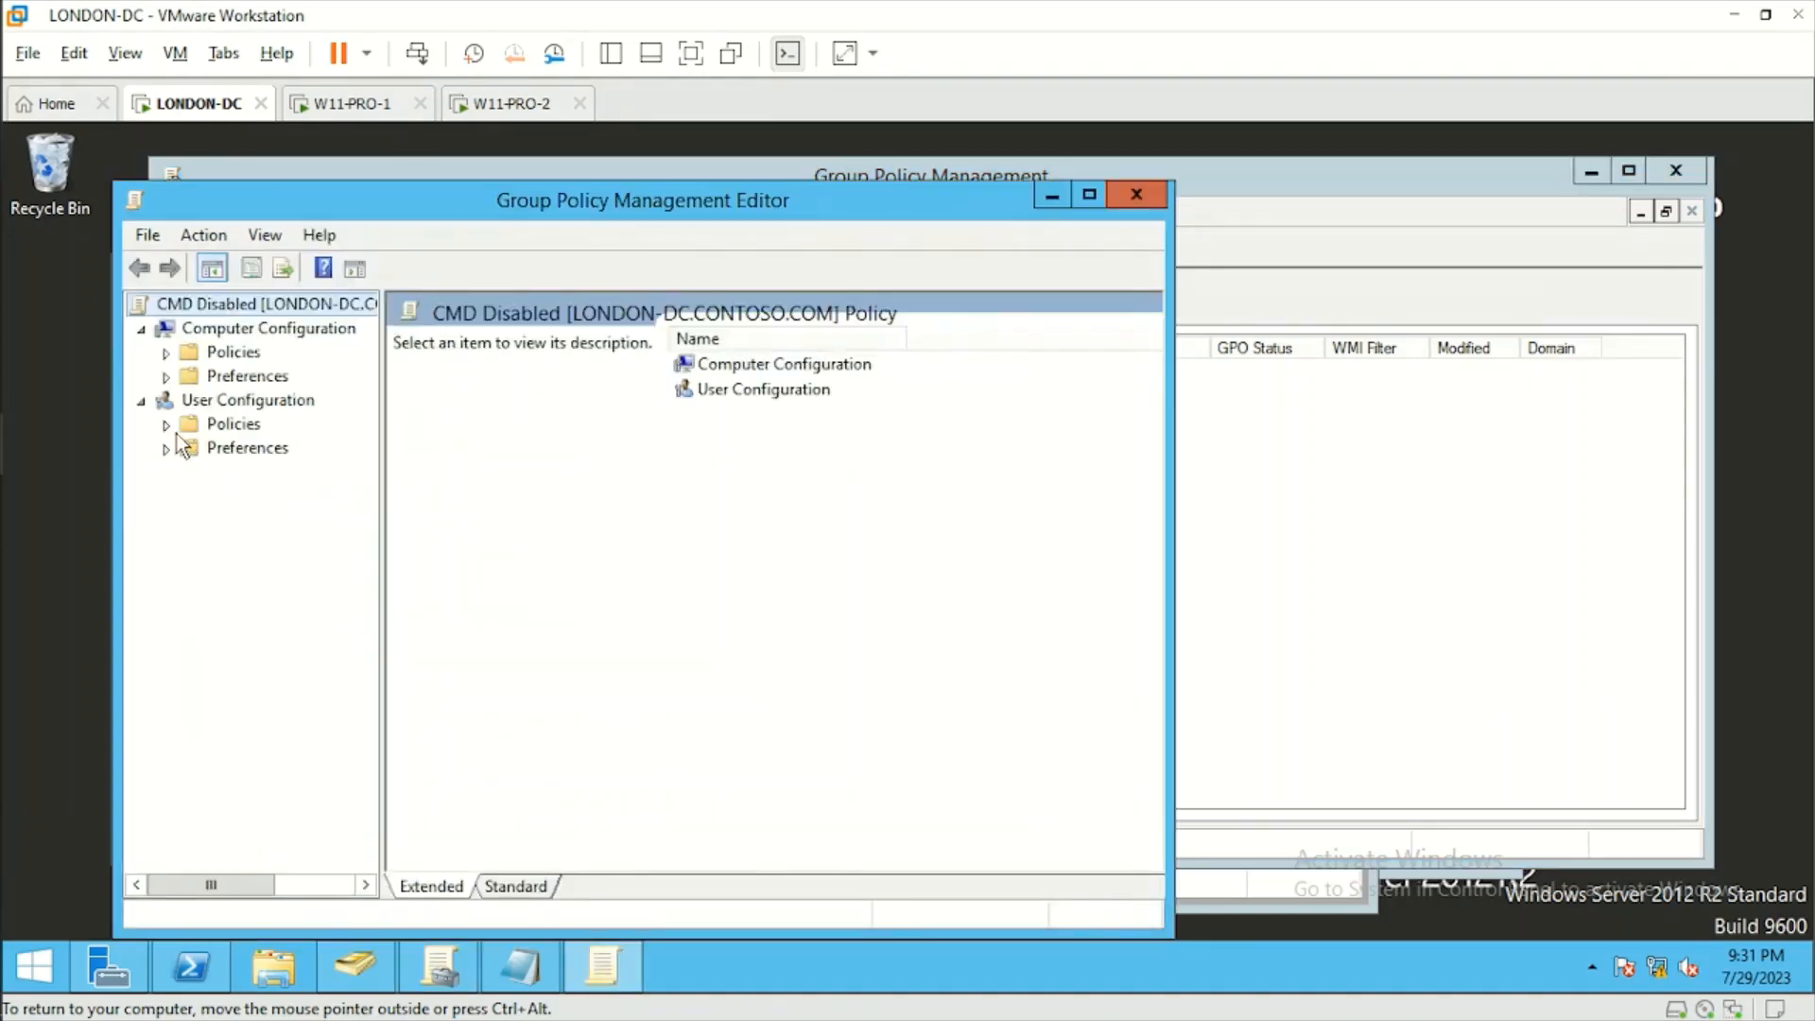
left_click(166, 424)
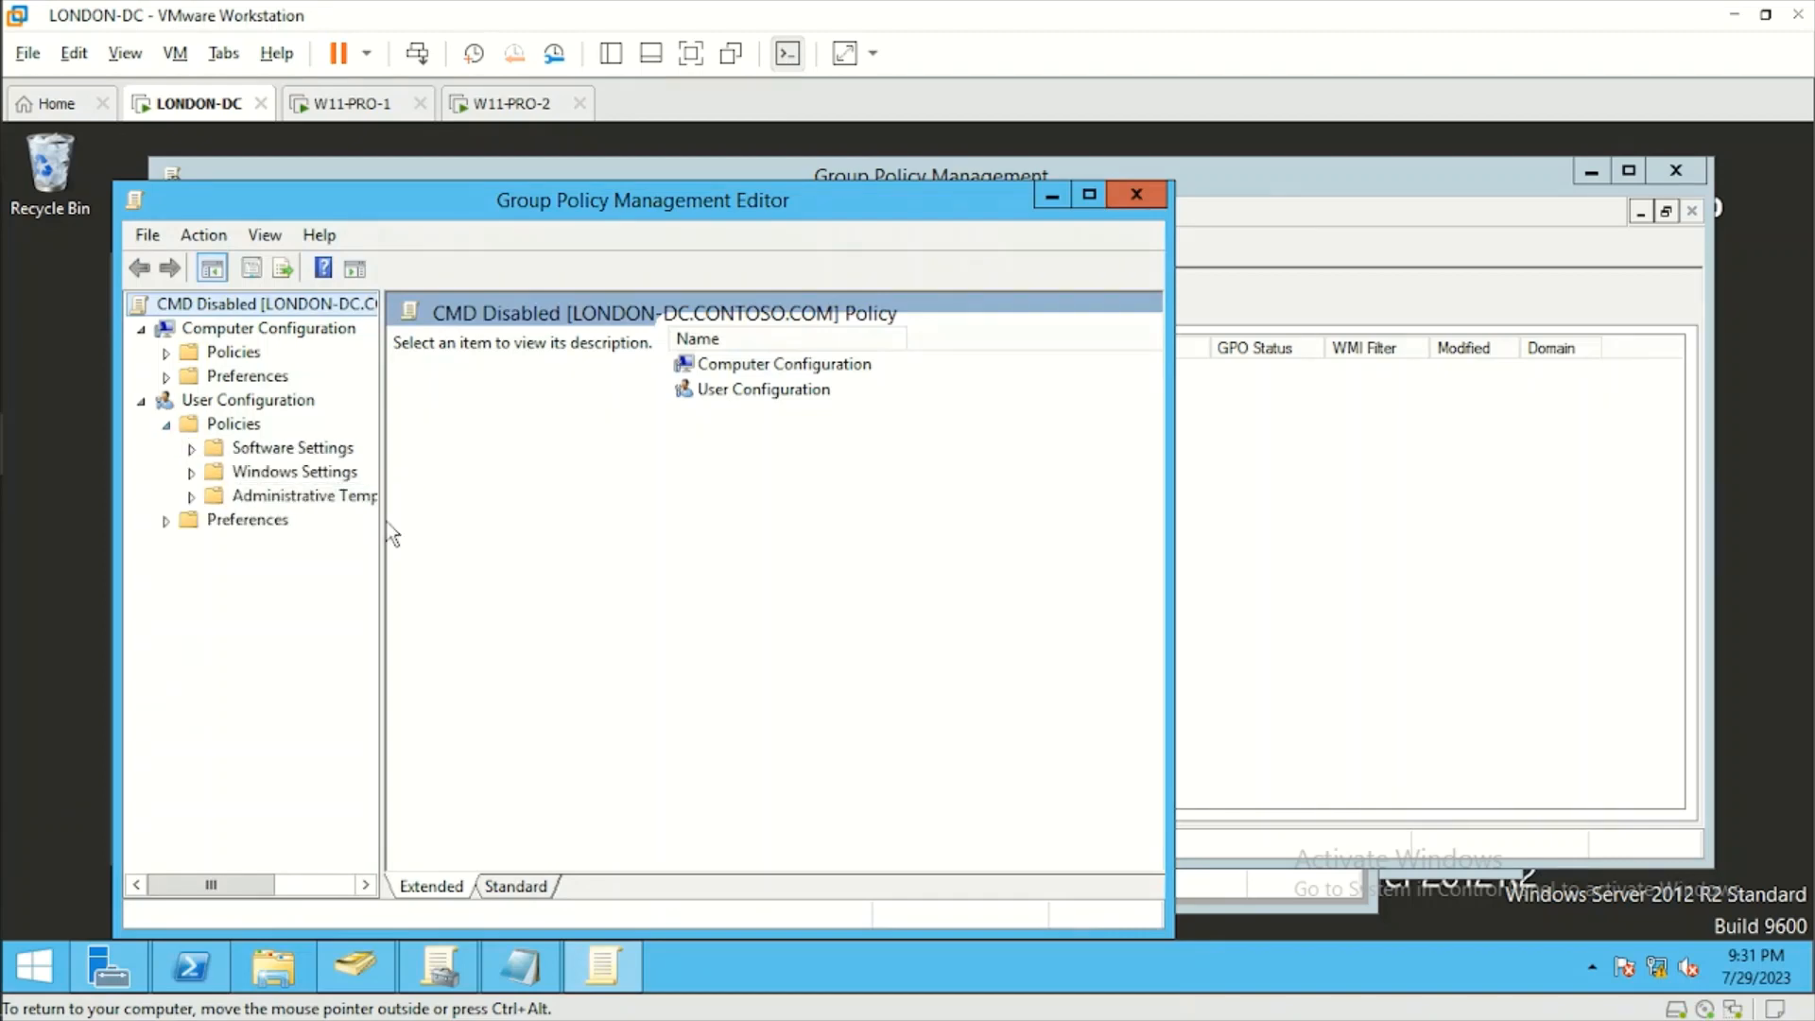
left_click_drag(382, 519, 662, 520)
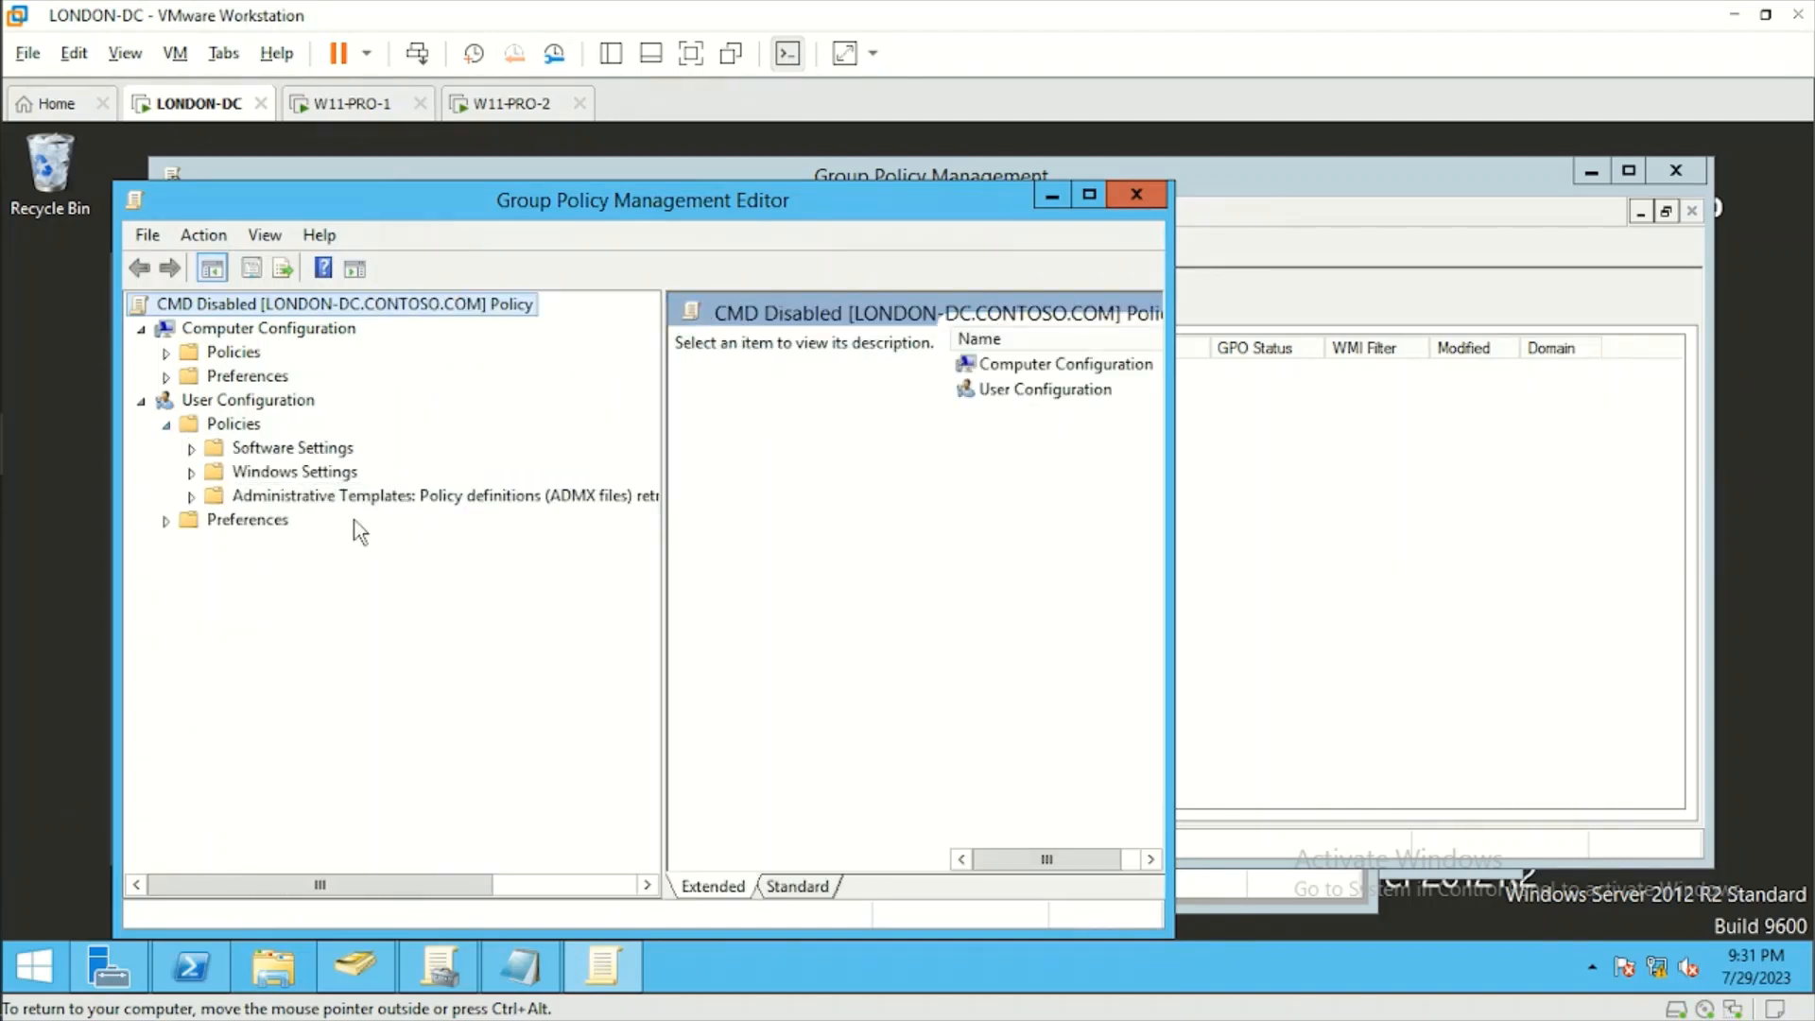
left_click(192, 498)
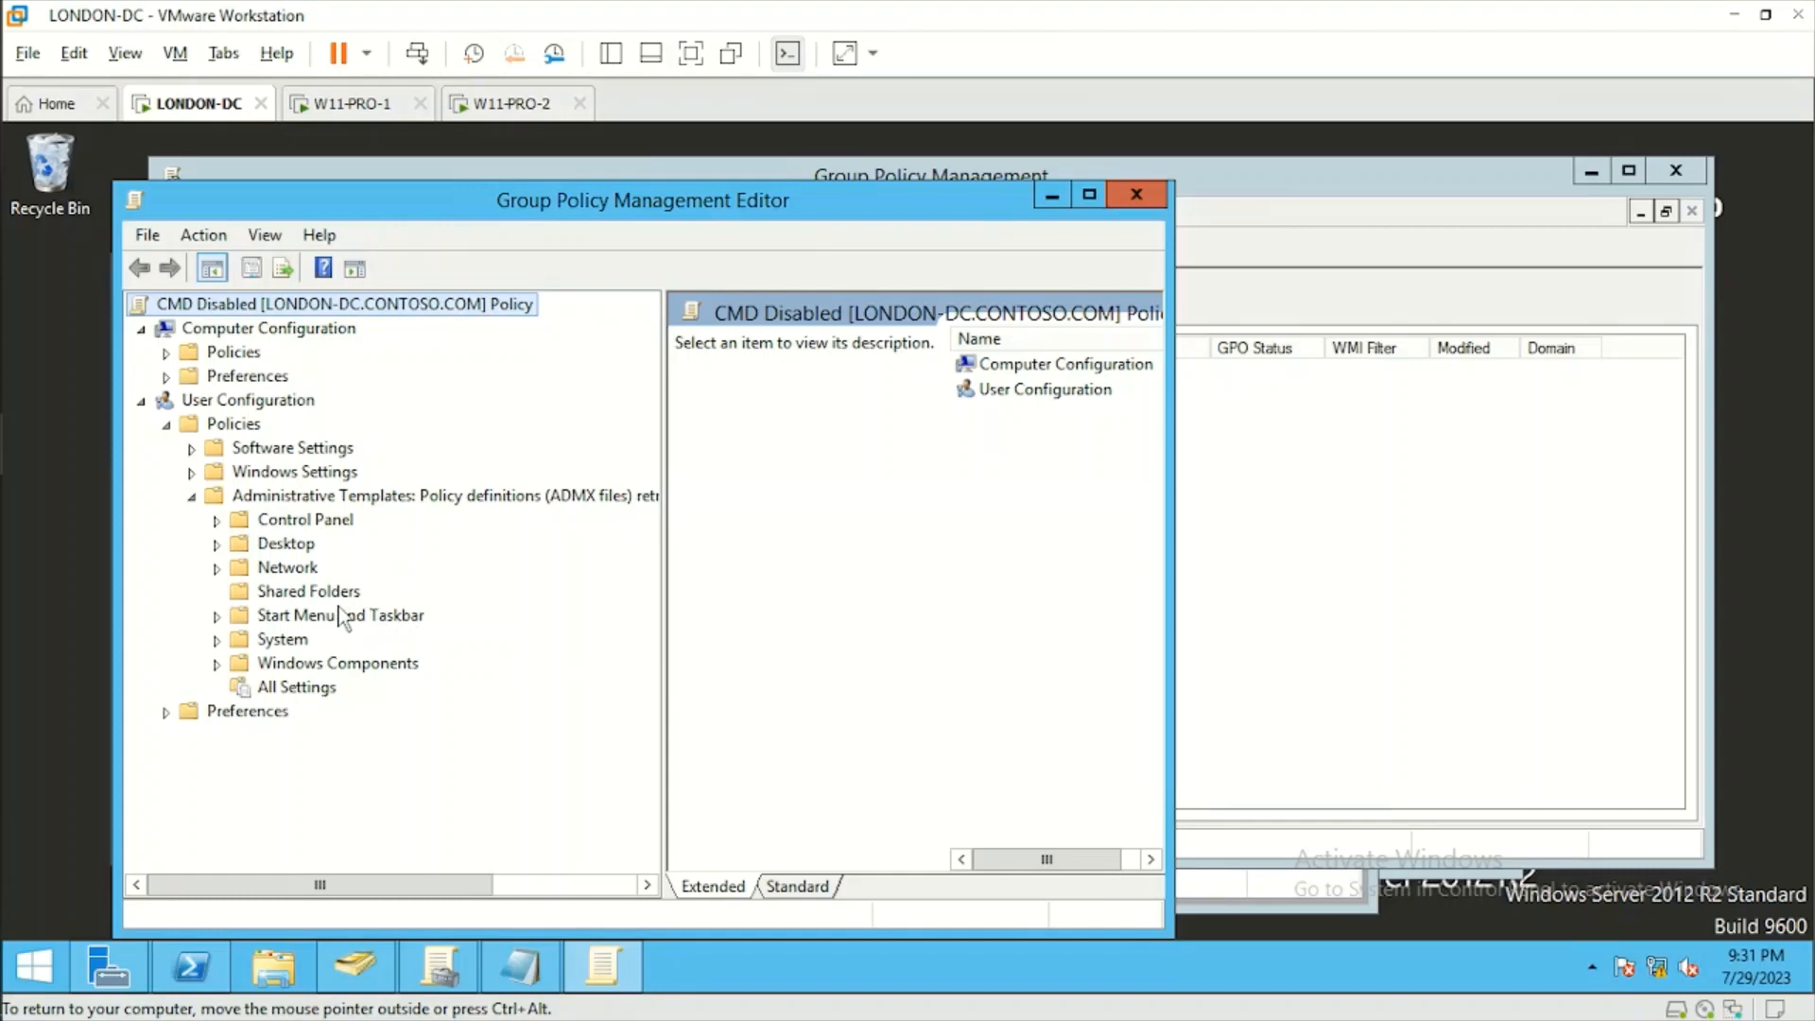
left_click(217, 641)
left_click(276, 592)
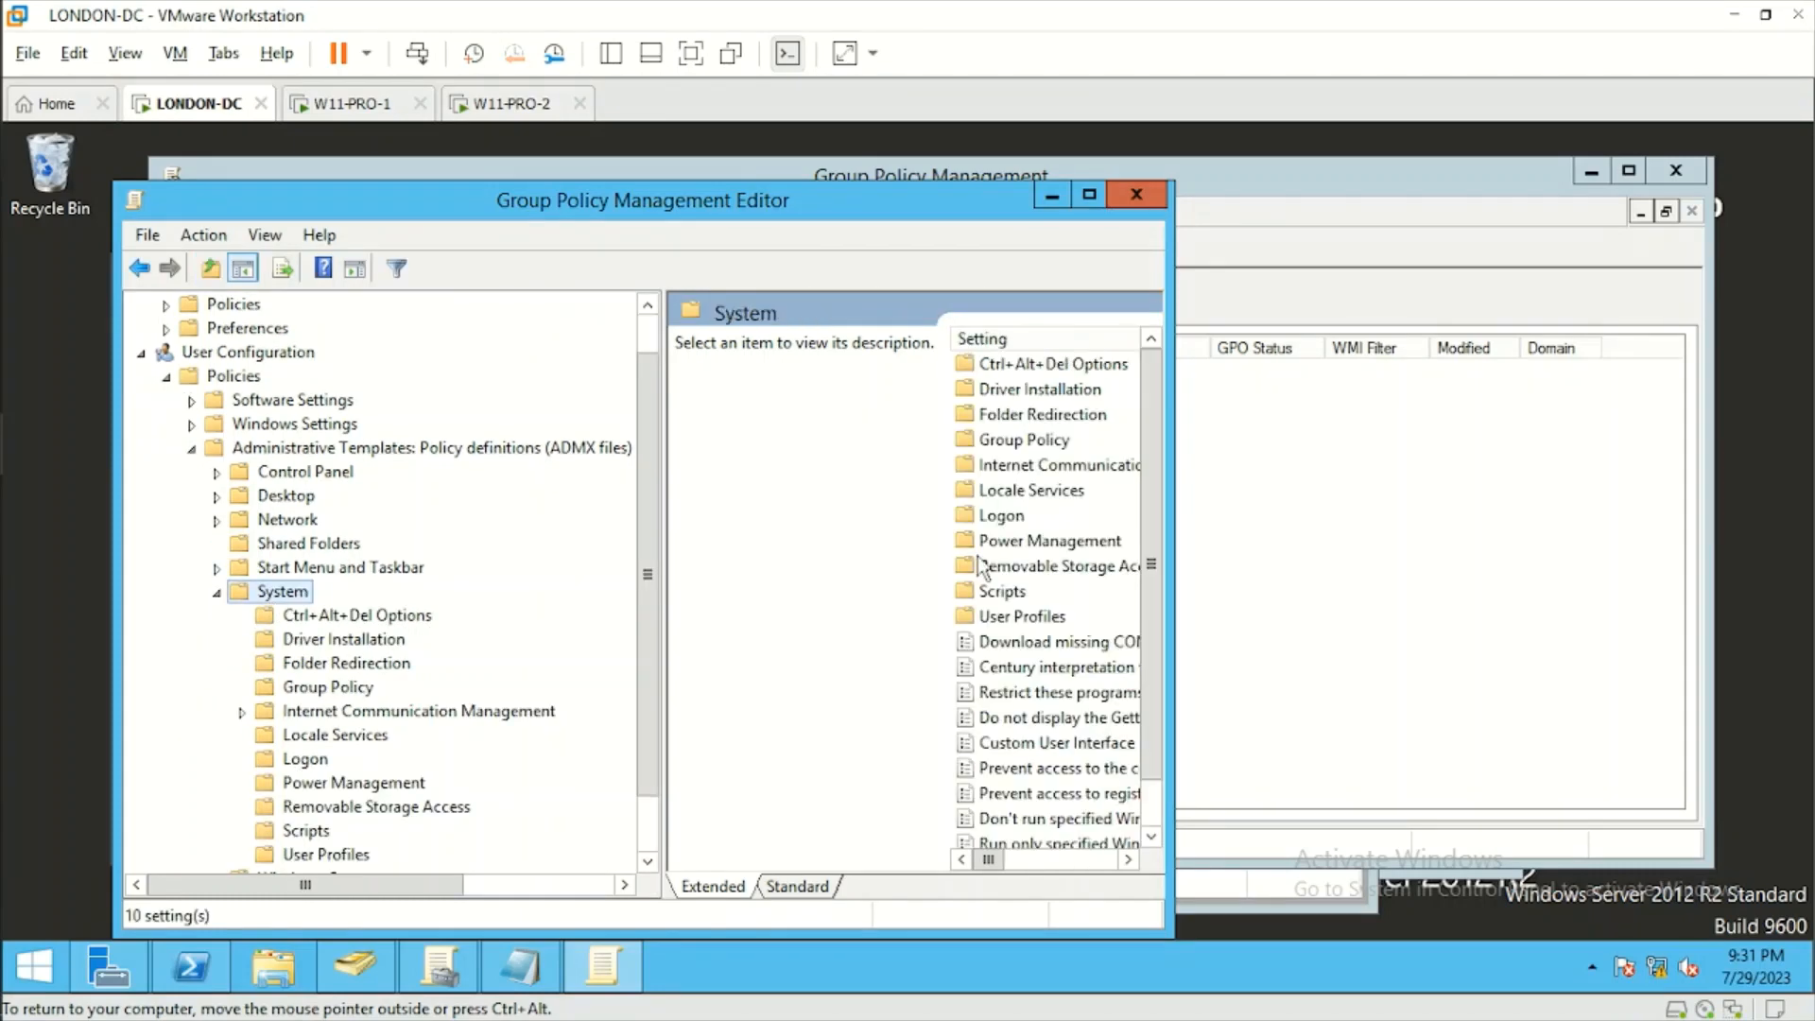
left_click_drag(1172, 567, 1612, 534)
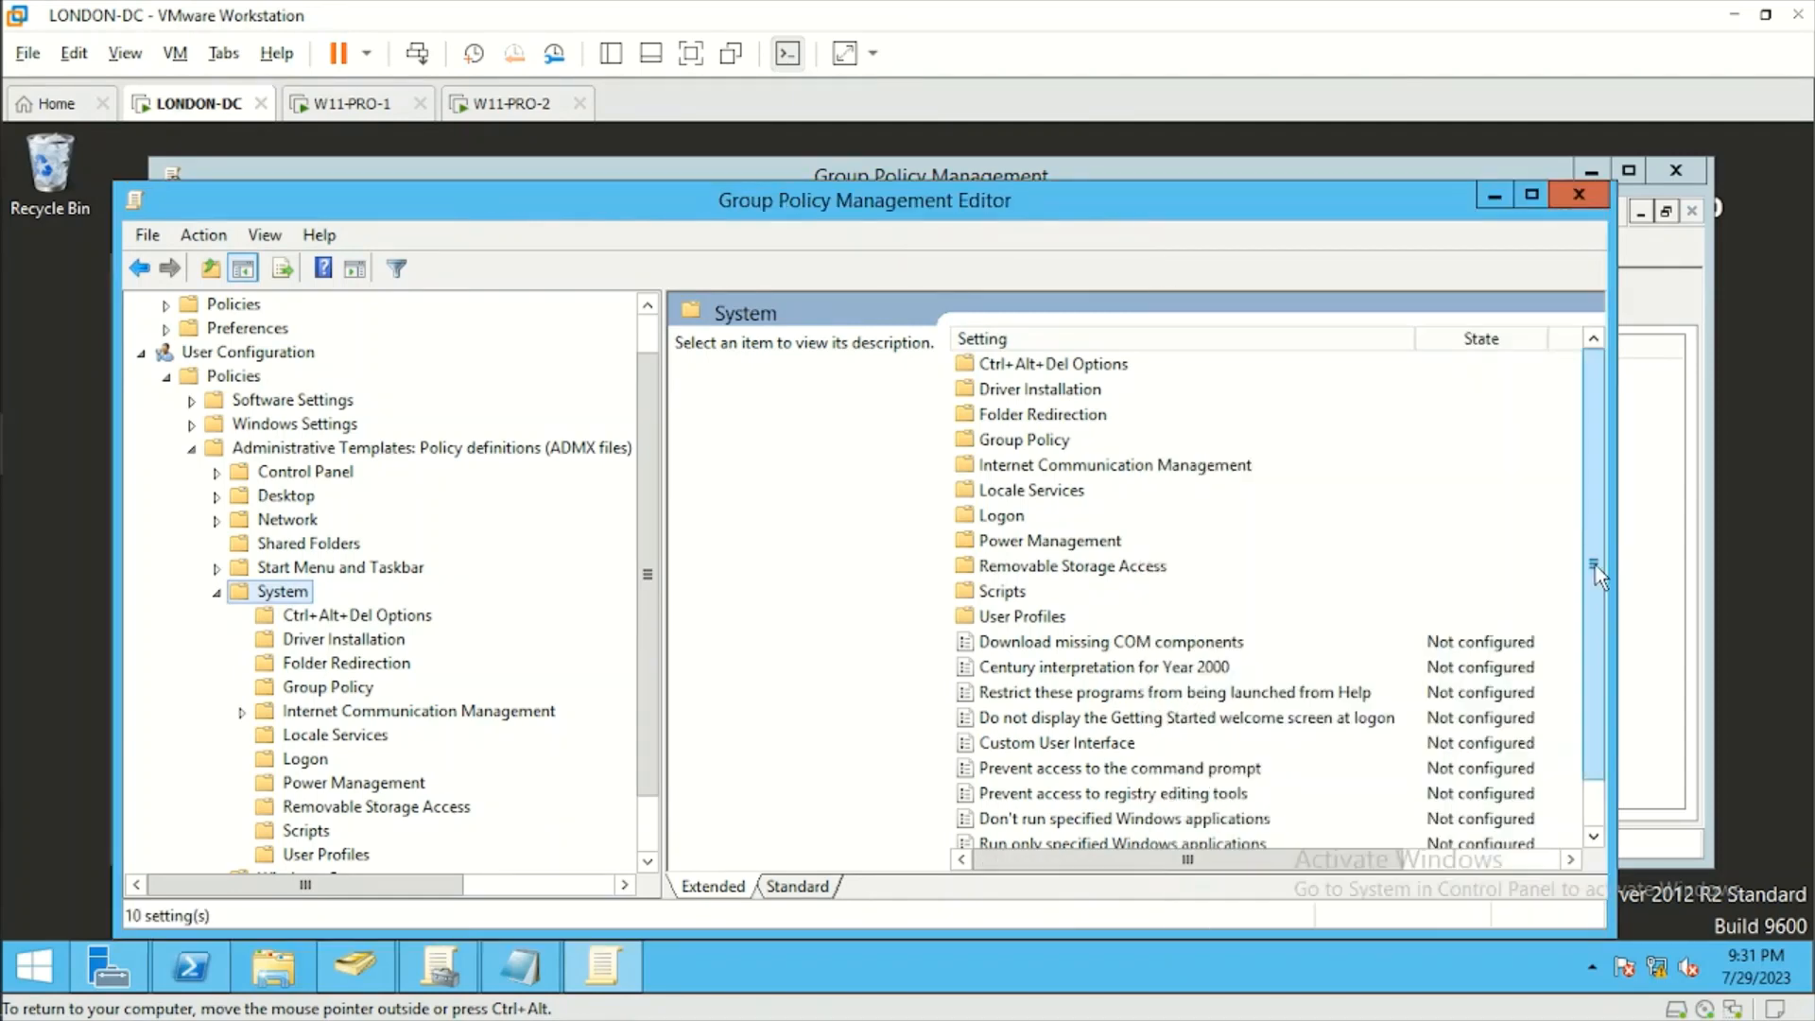
scroll(1602, 578, "down", 1)
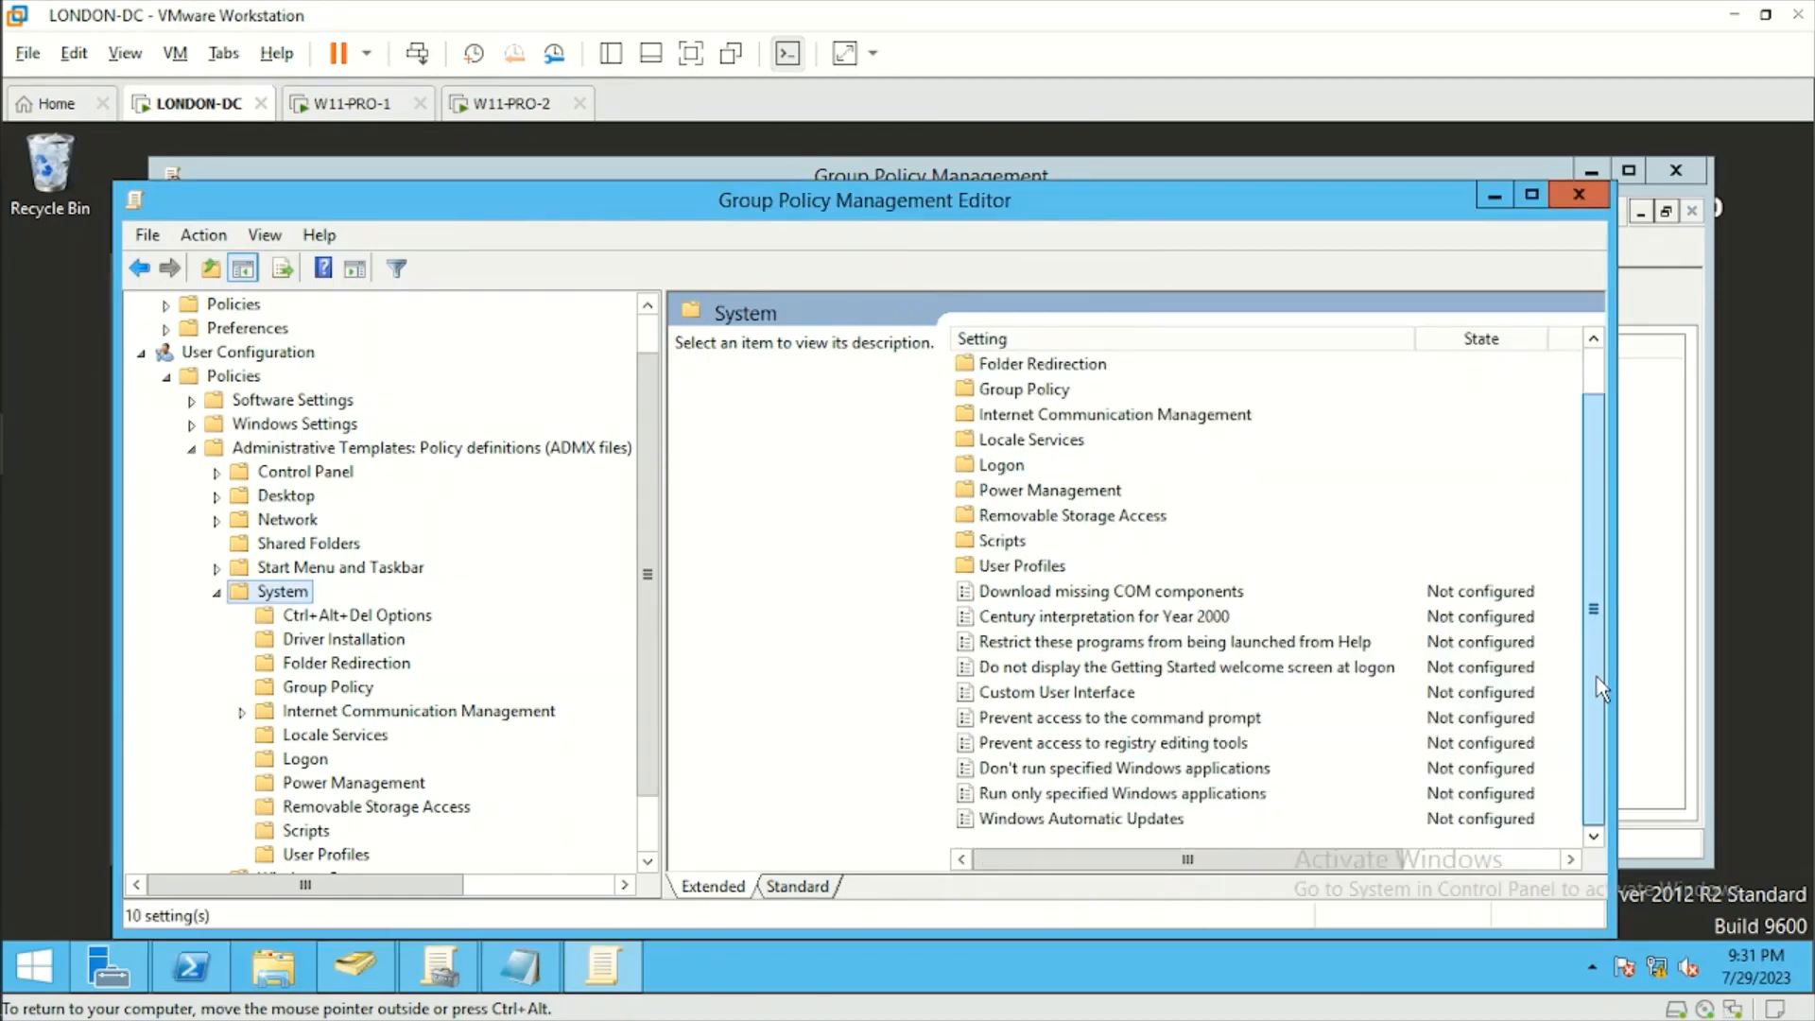
Enable "Prevent access to the command prompt" with script processing disablement set to Yes, apply it, and close the policy editor.
left_click(1087, 720)
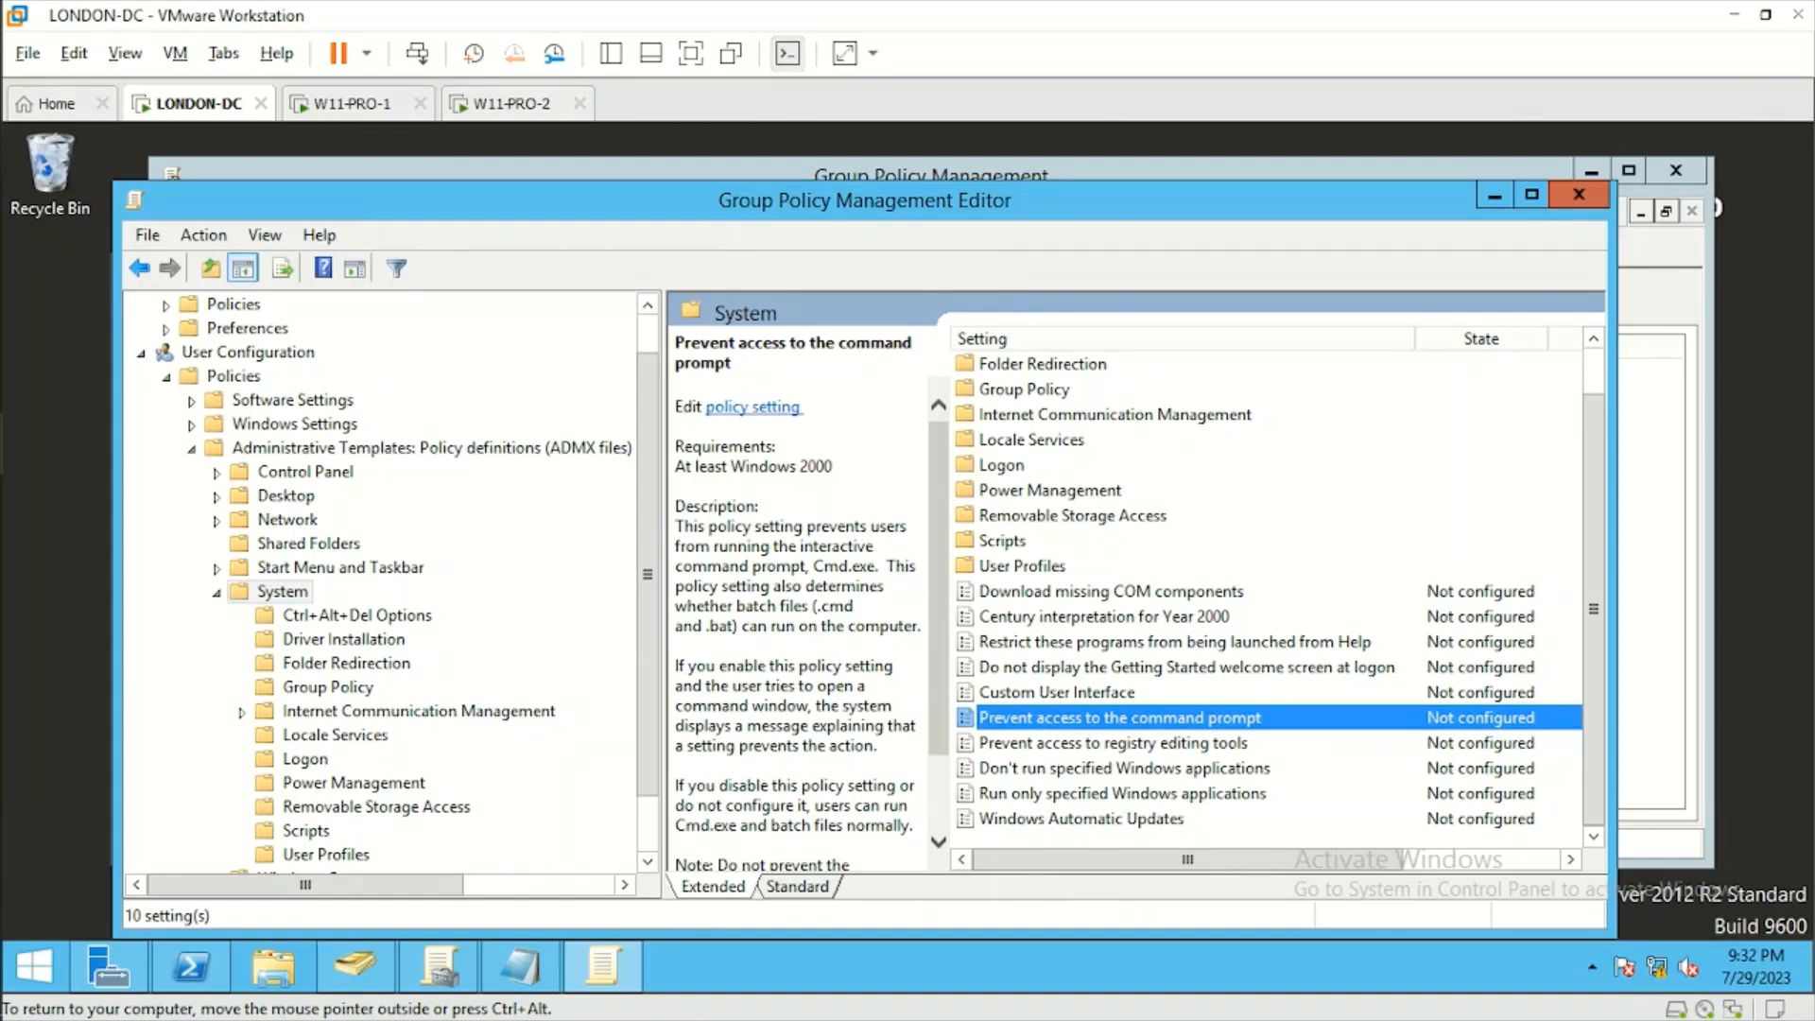
right_click(1008, 718)
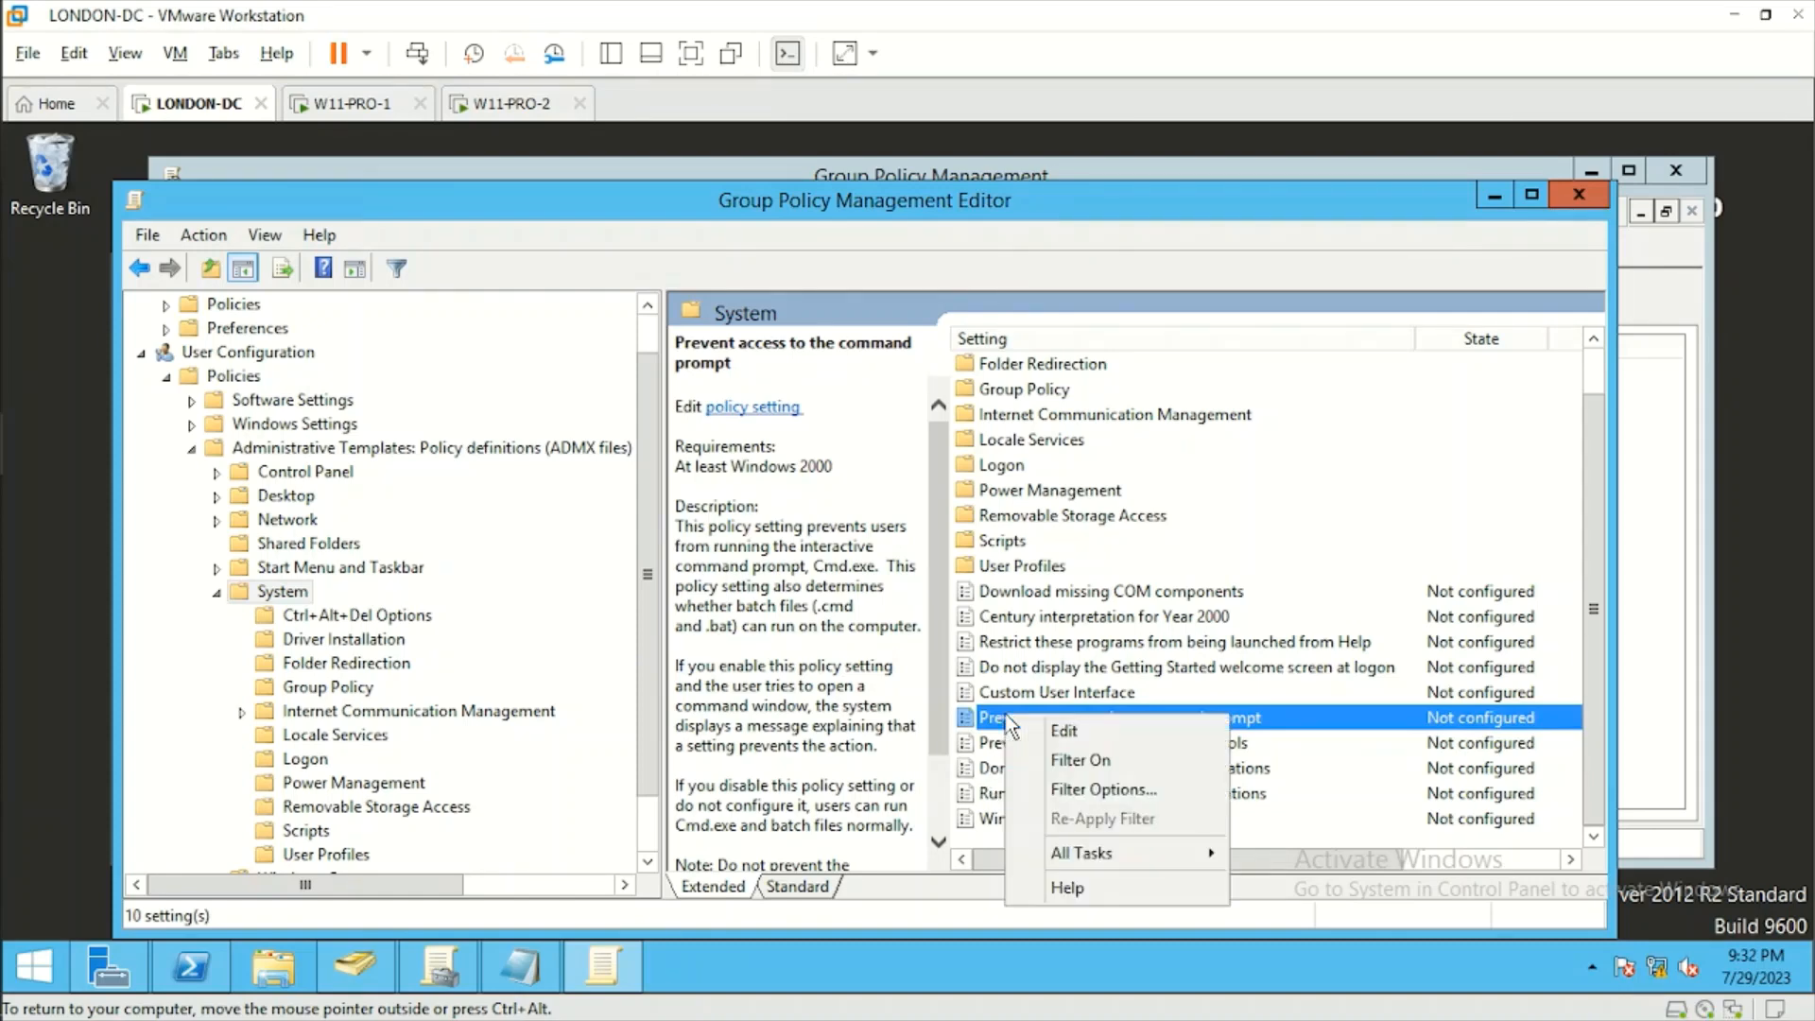
left_click(1057, 737)
left_click(150, 312)
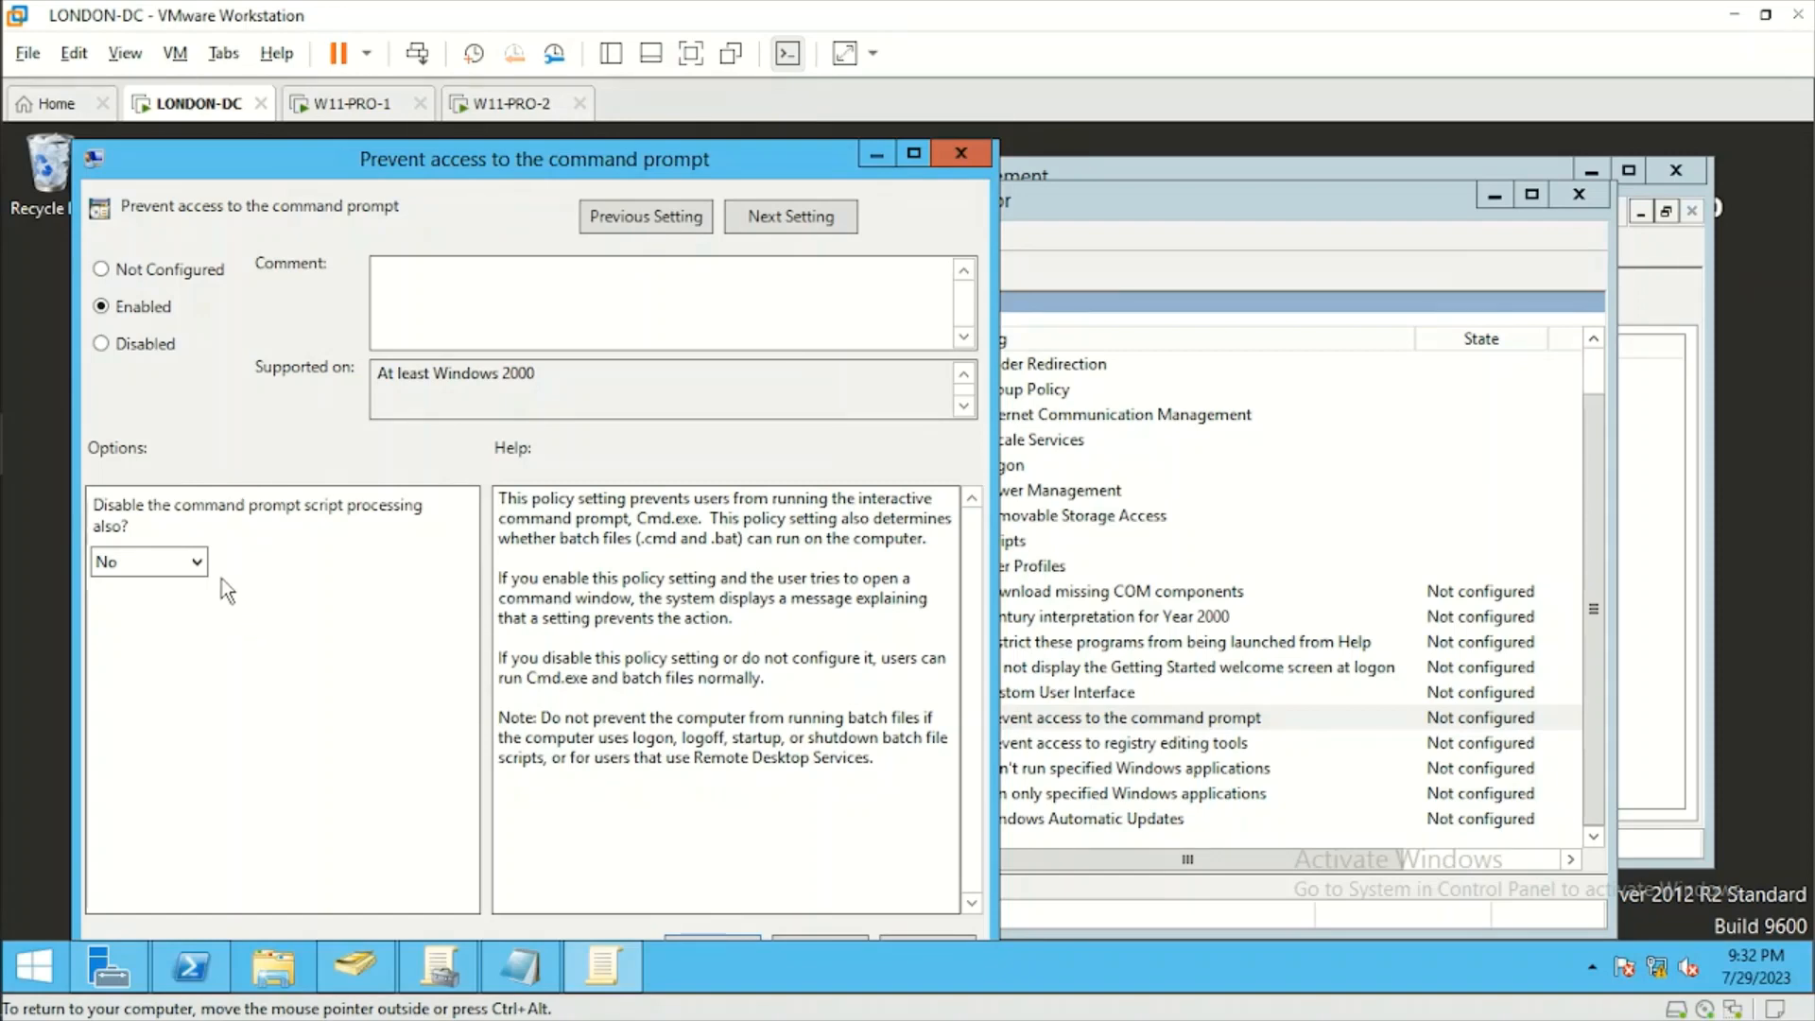
left_click(196, 564)
left_click(174, 589)
left_click(912, 157)
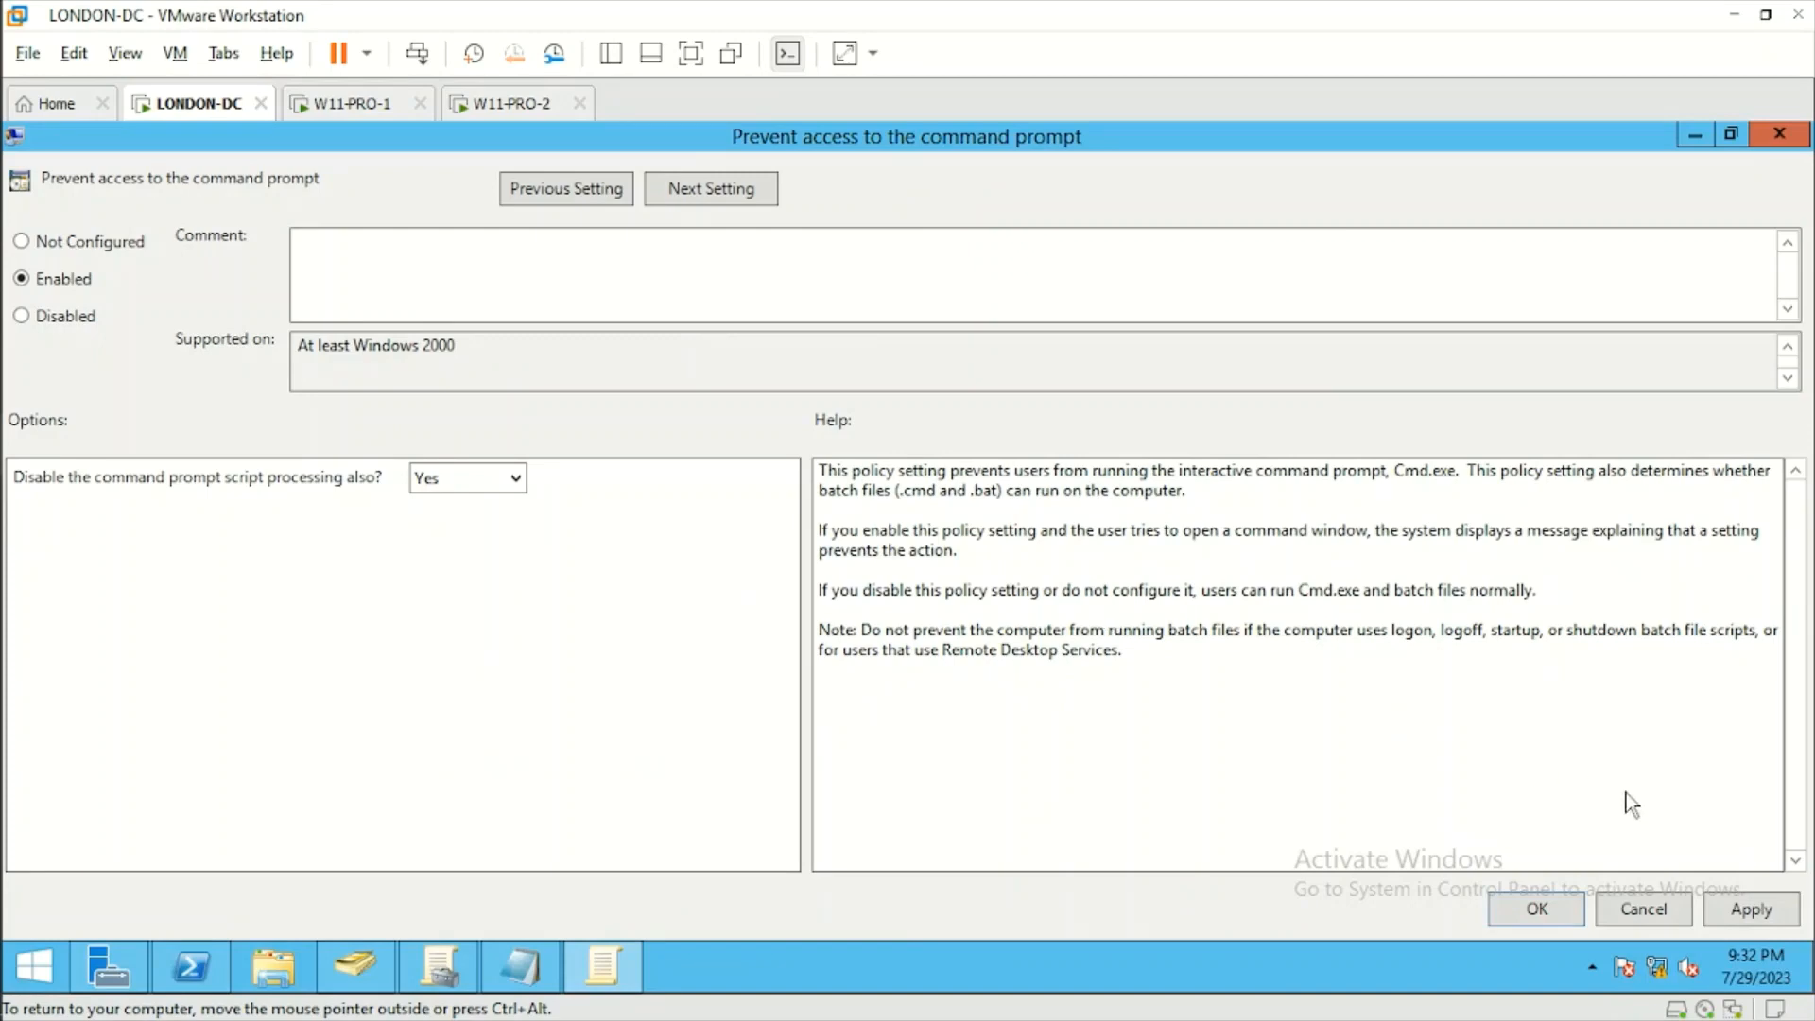
left_click(1754, 912)
left_click(1558, 909)
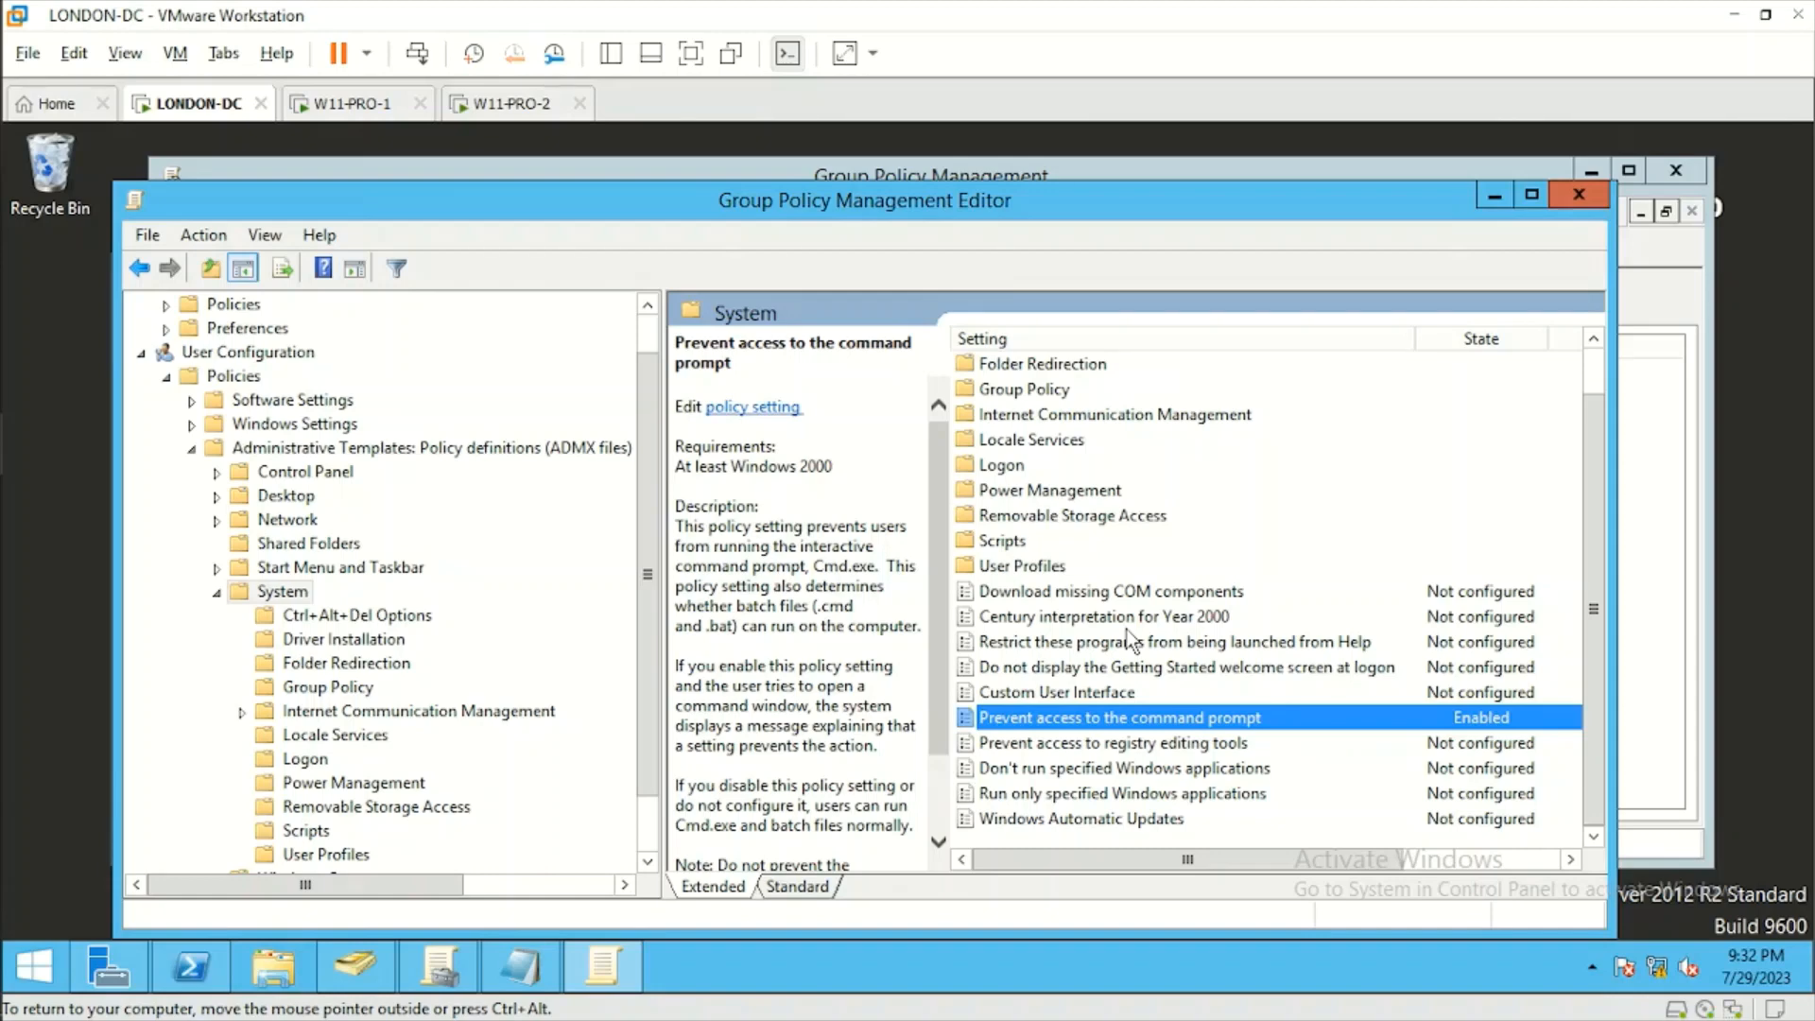
left_click(1589, 195)
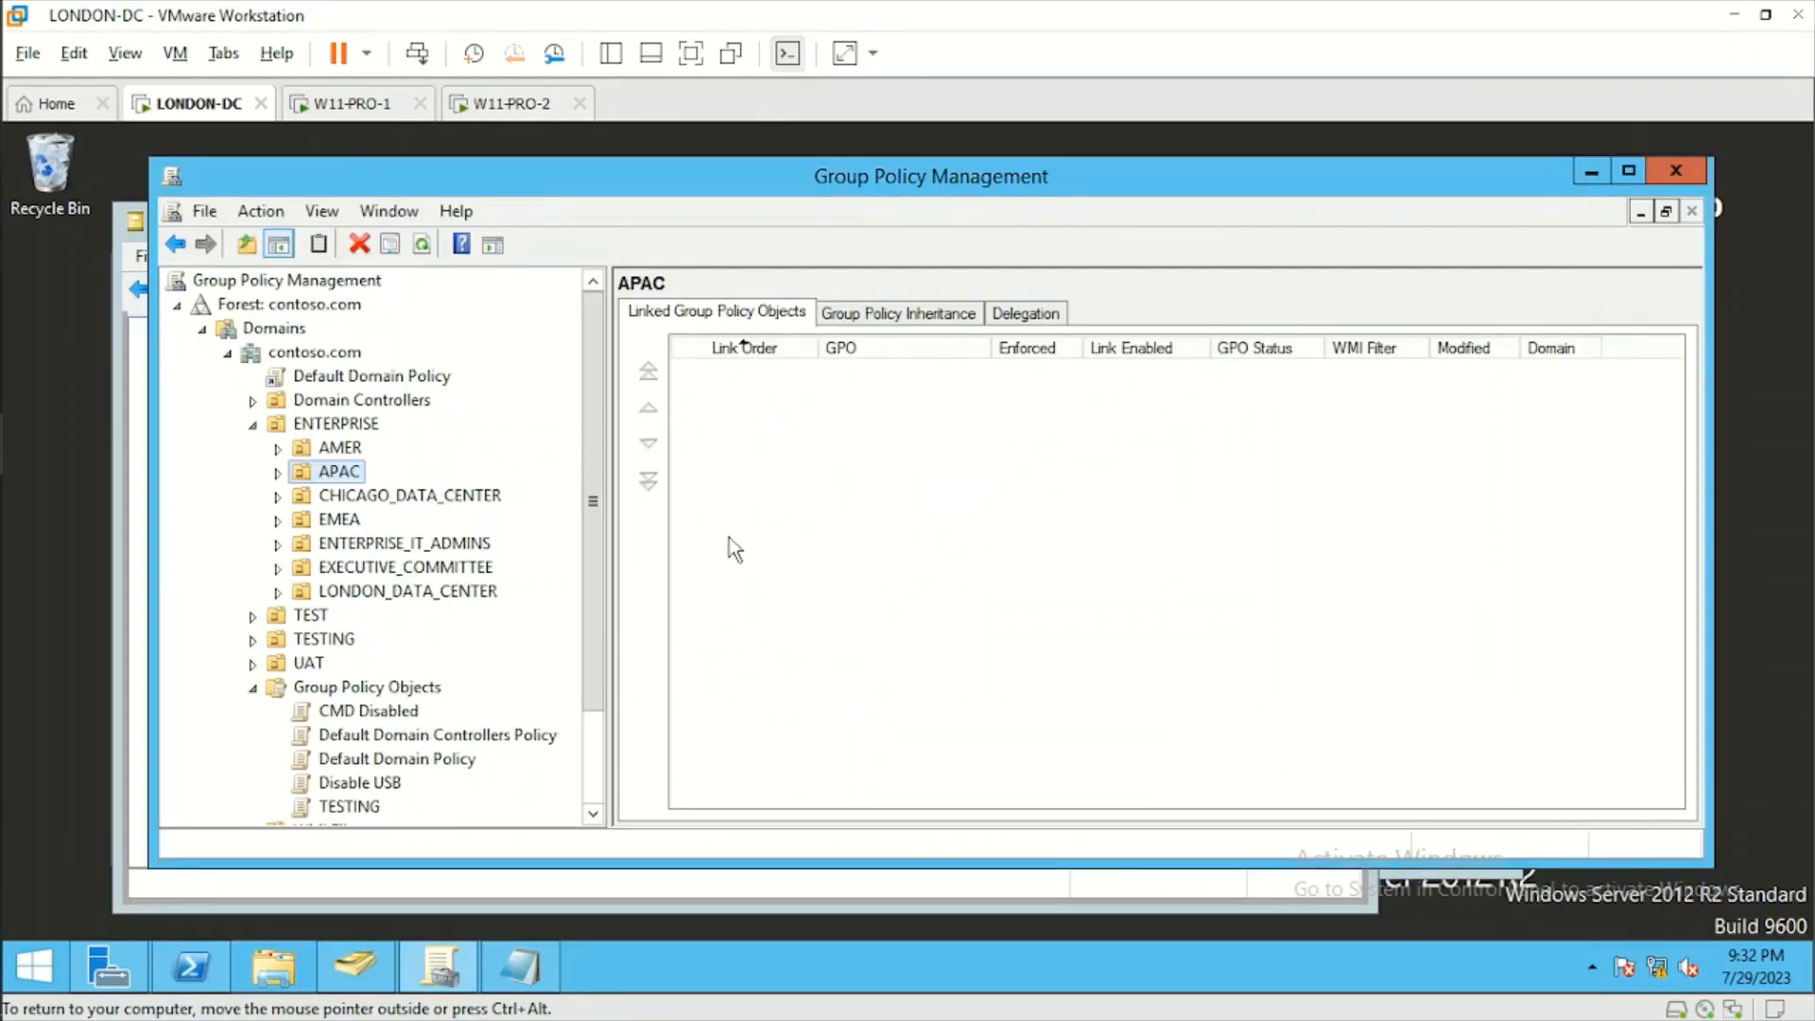
Select the VENDORS OU under ENTERPRISE, EMEA, UK, LONDON, USERS in Group Policy Management.
left_click(277, 519)
left_click(302, 543)
left_click(328, 568)
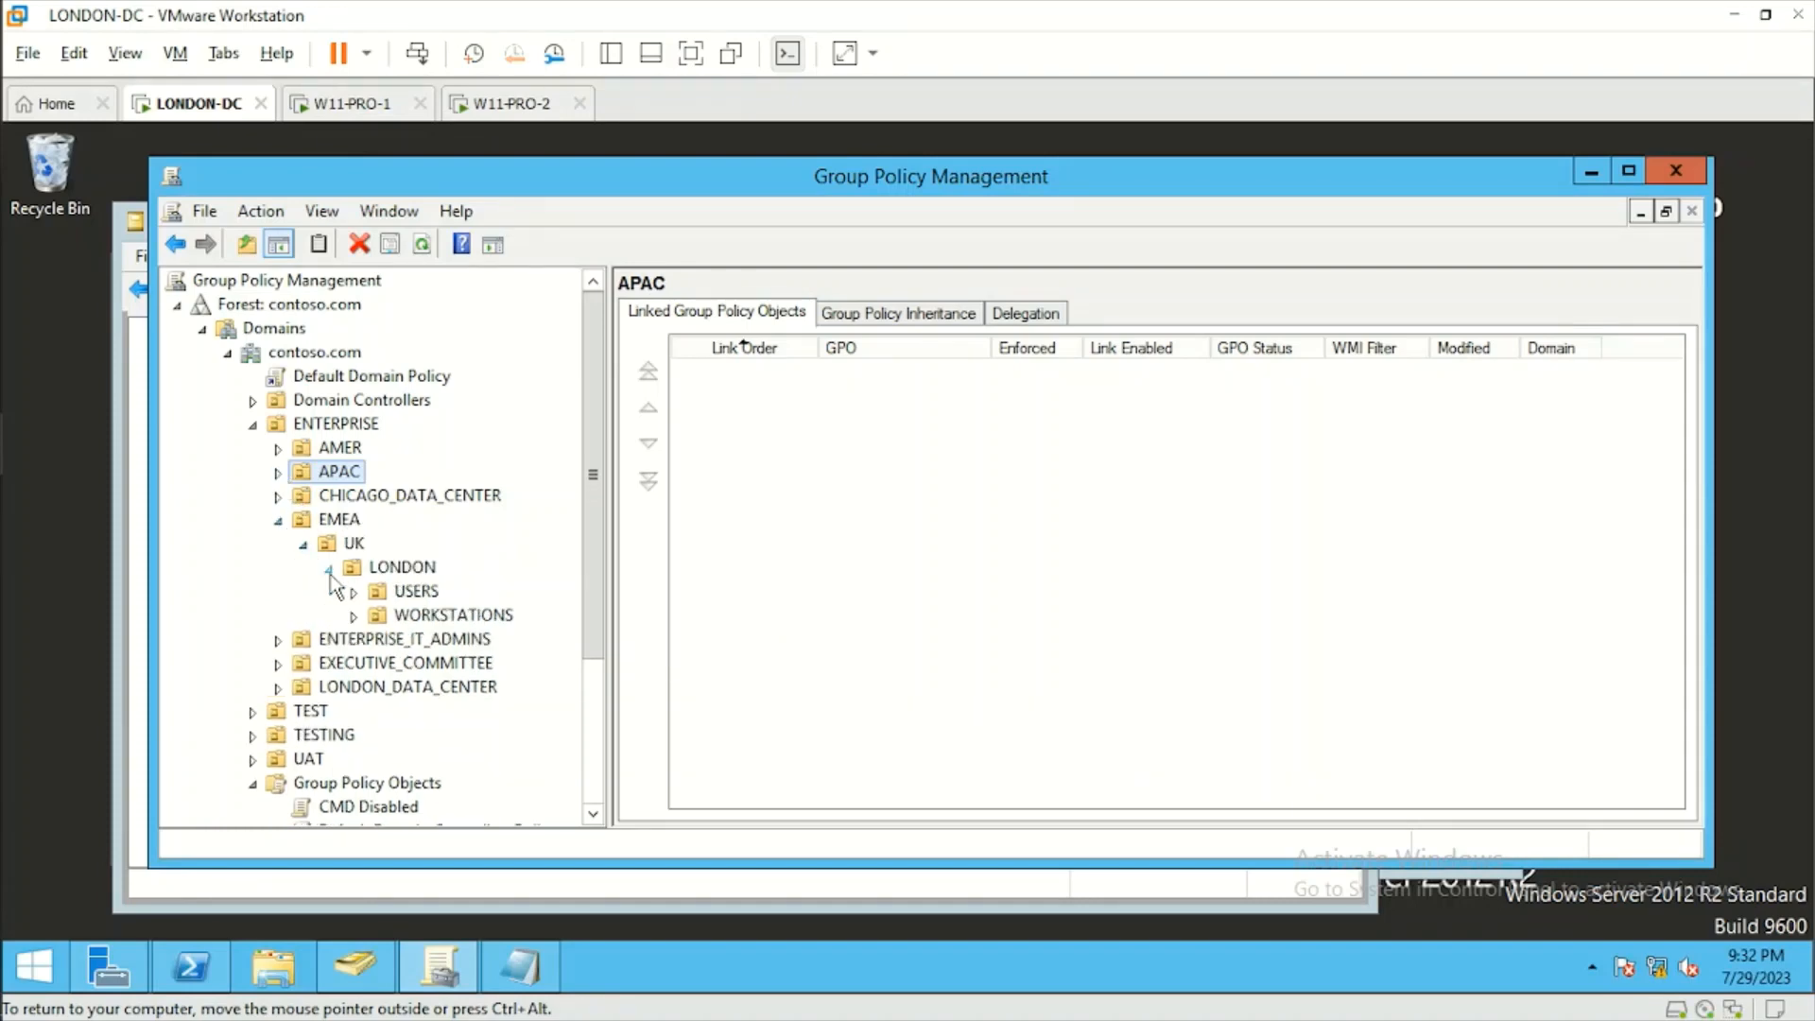
left_click(355, 593)
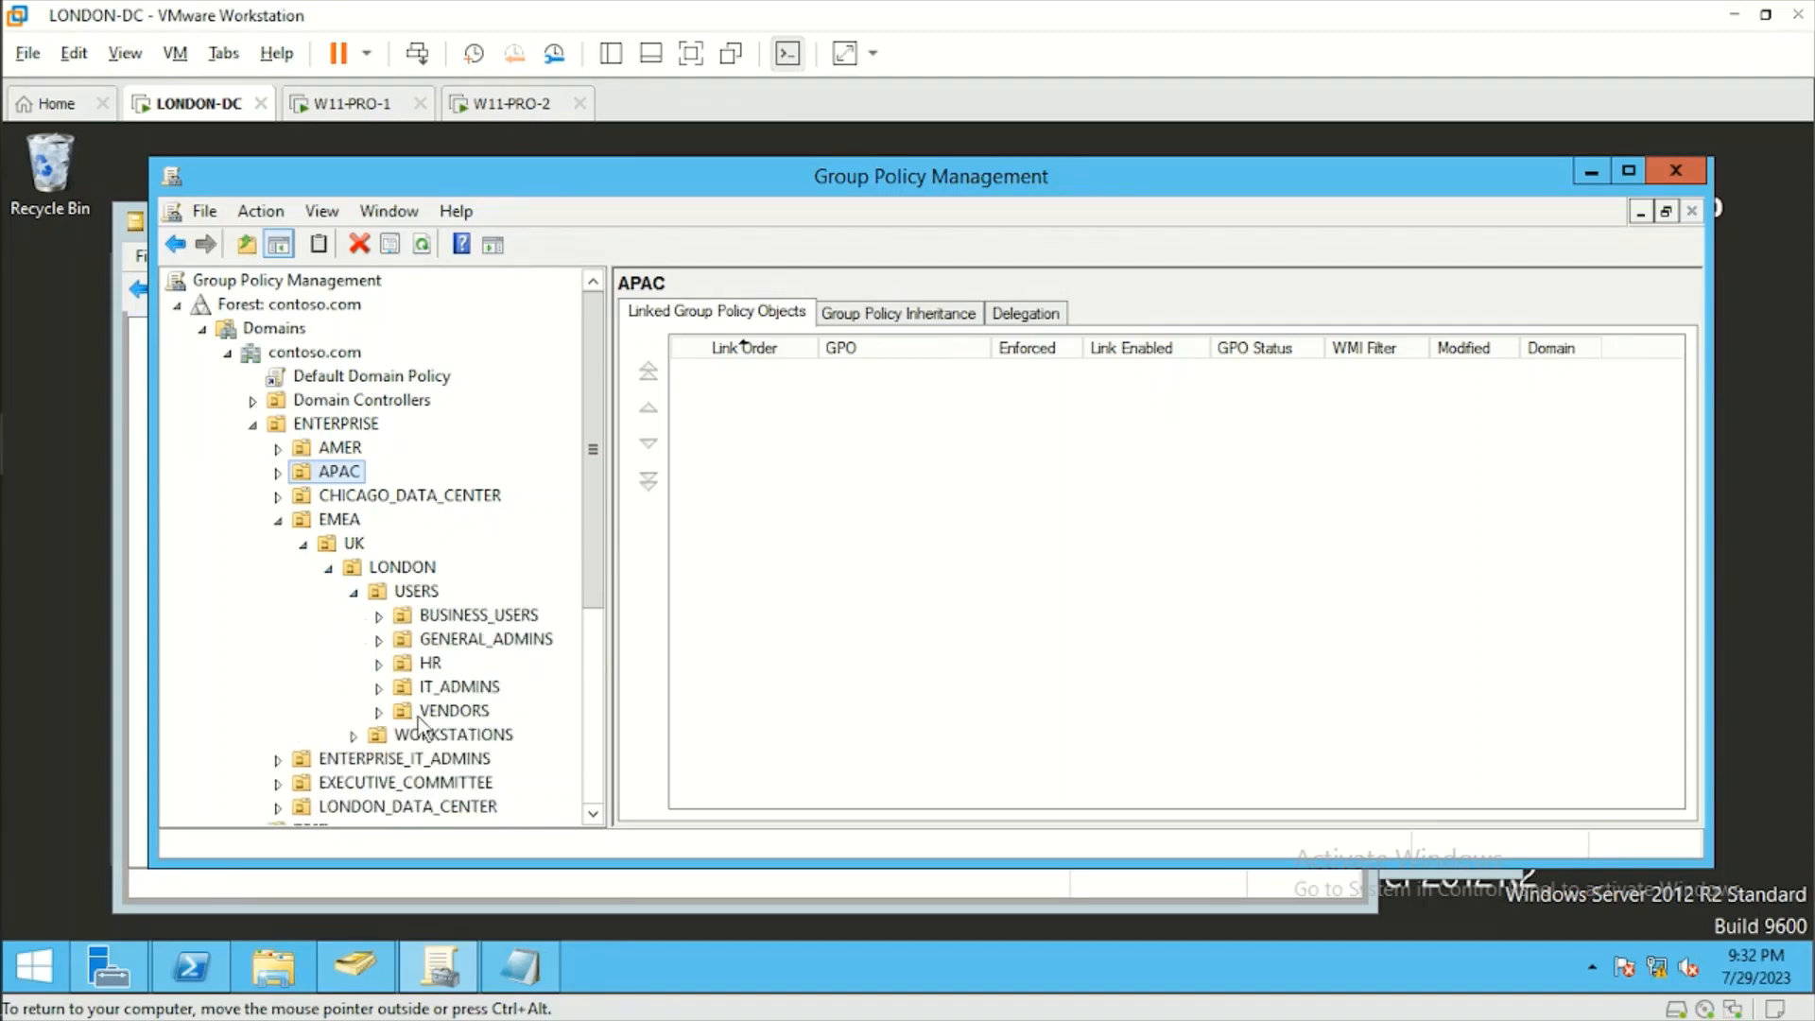
left_click(418, 714)
scroll(594, 649, "down", 2)
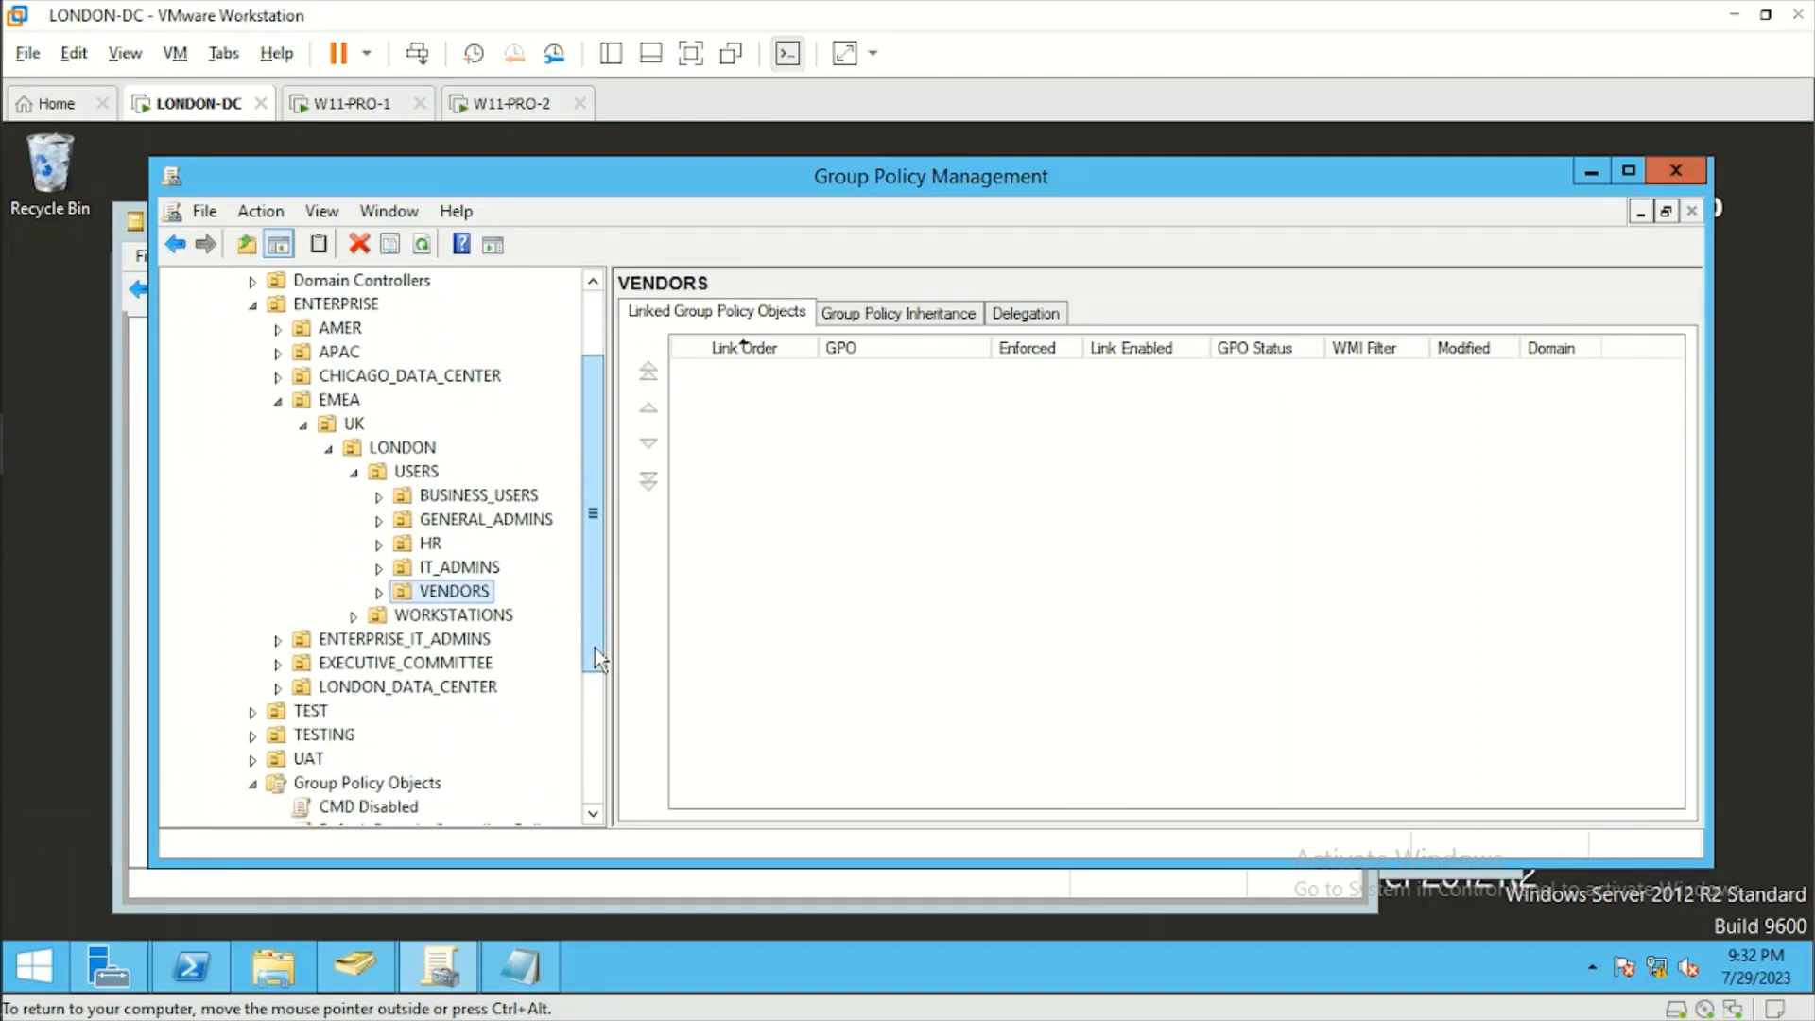
Check the Command Prompt policy's target OU and office in the Notepad notes, and return to Group Policy Management.
left_click(519, 965)
left_click_drag(808, 568, 133, 529)
left_click(133, 530)
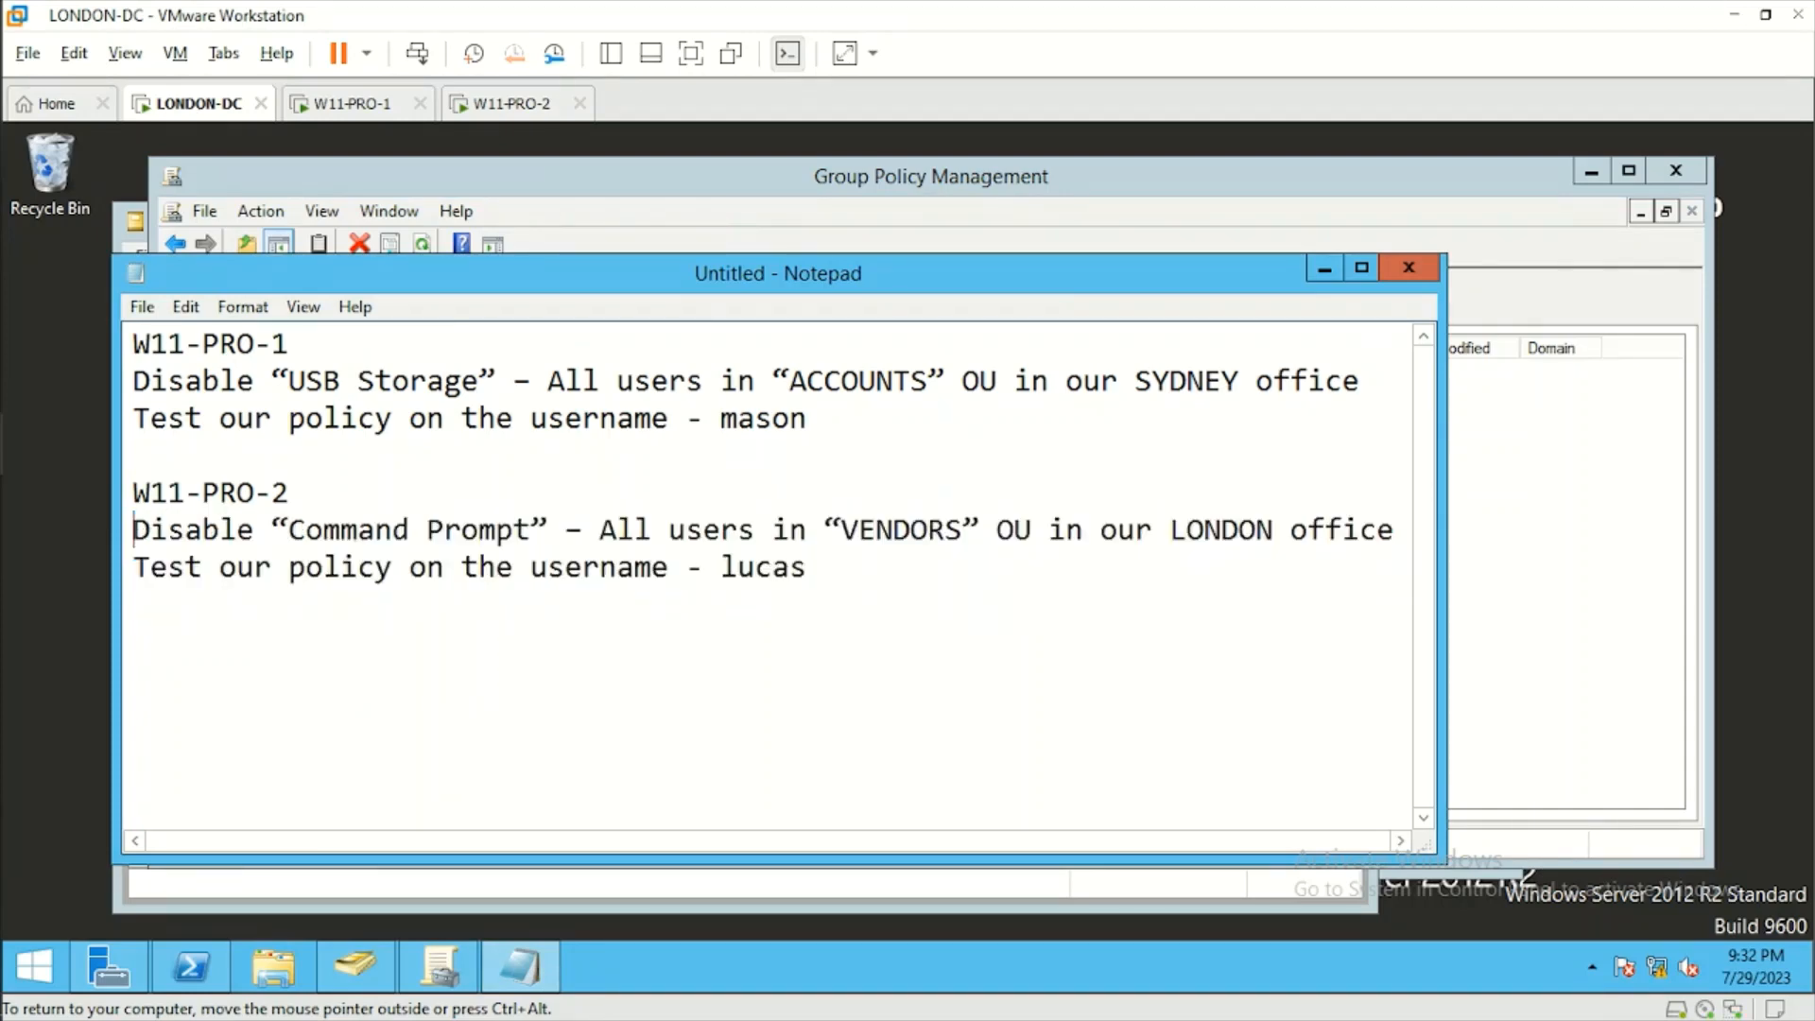
left_click(1529, 556)
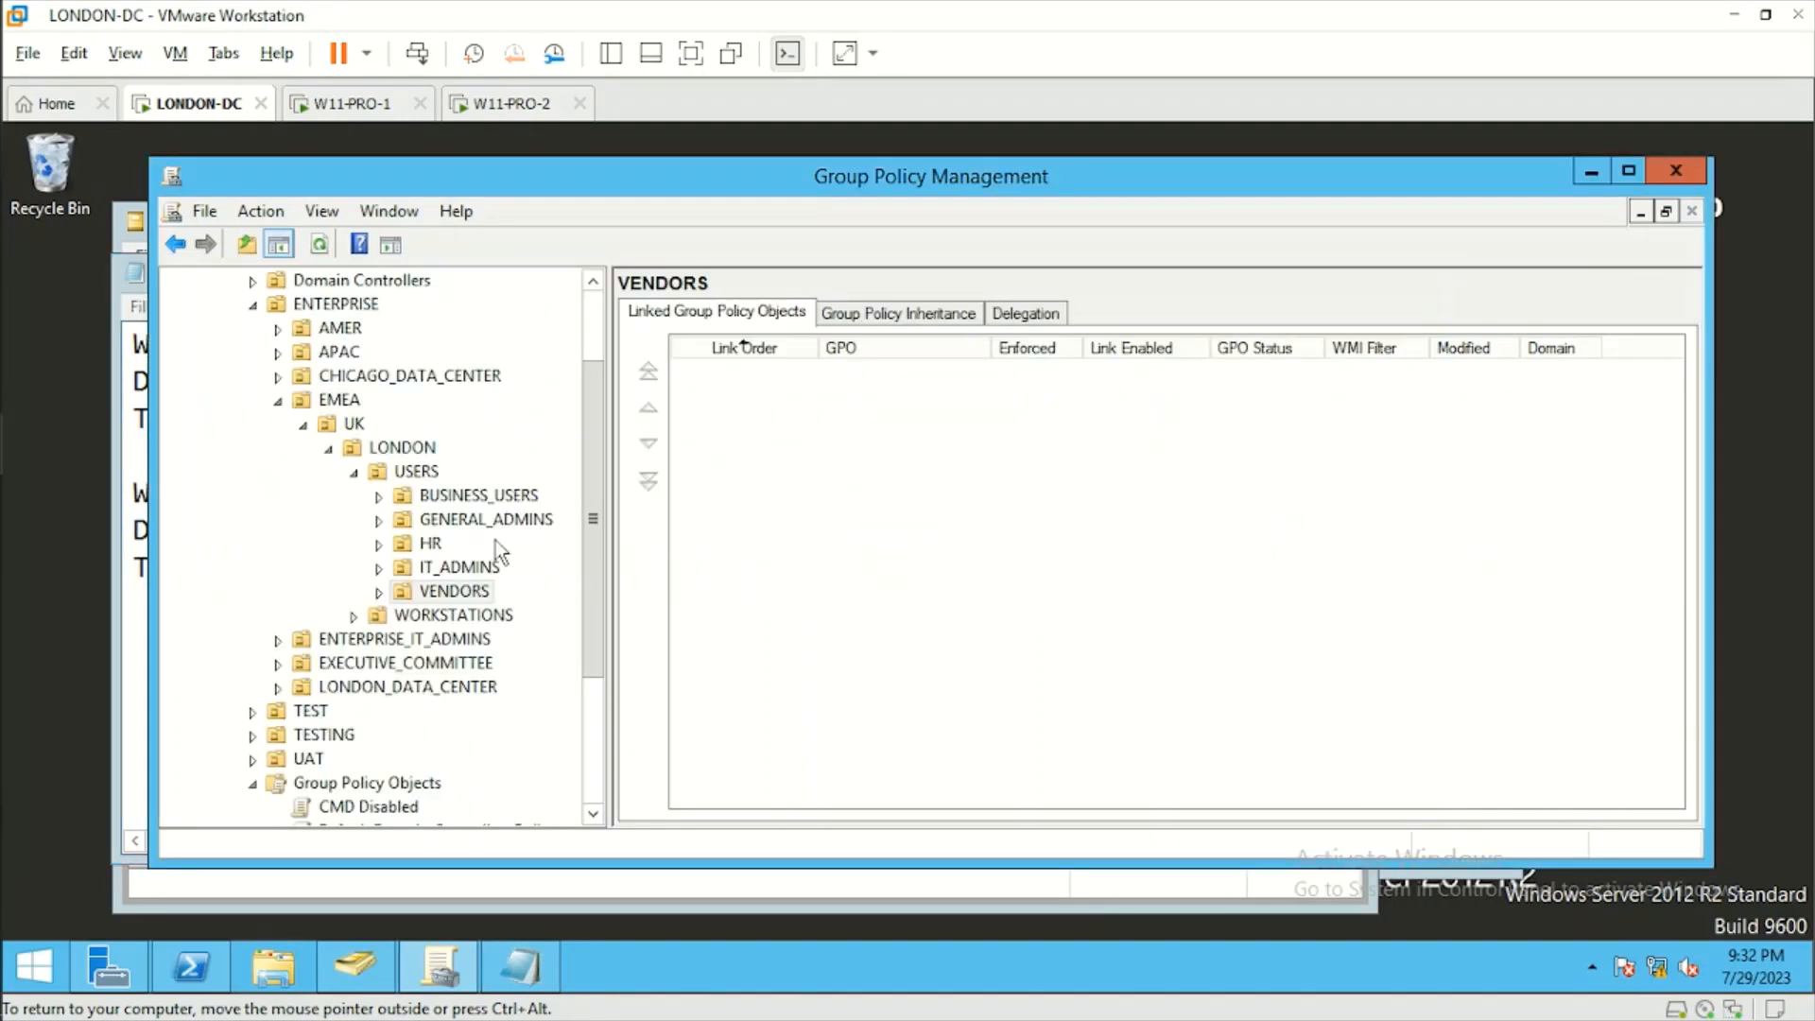
Link the existing CMD Disabled GPO to the VENDORS OU.
right_click(437, 589)
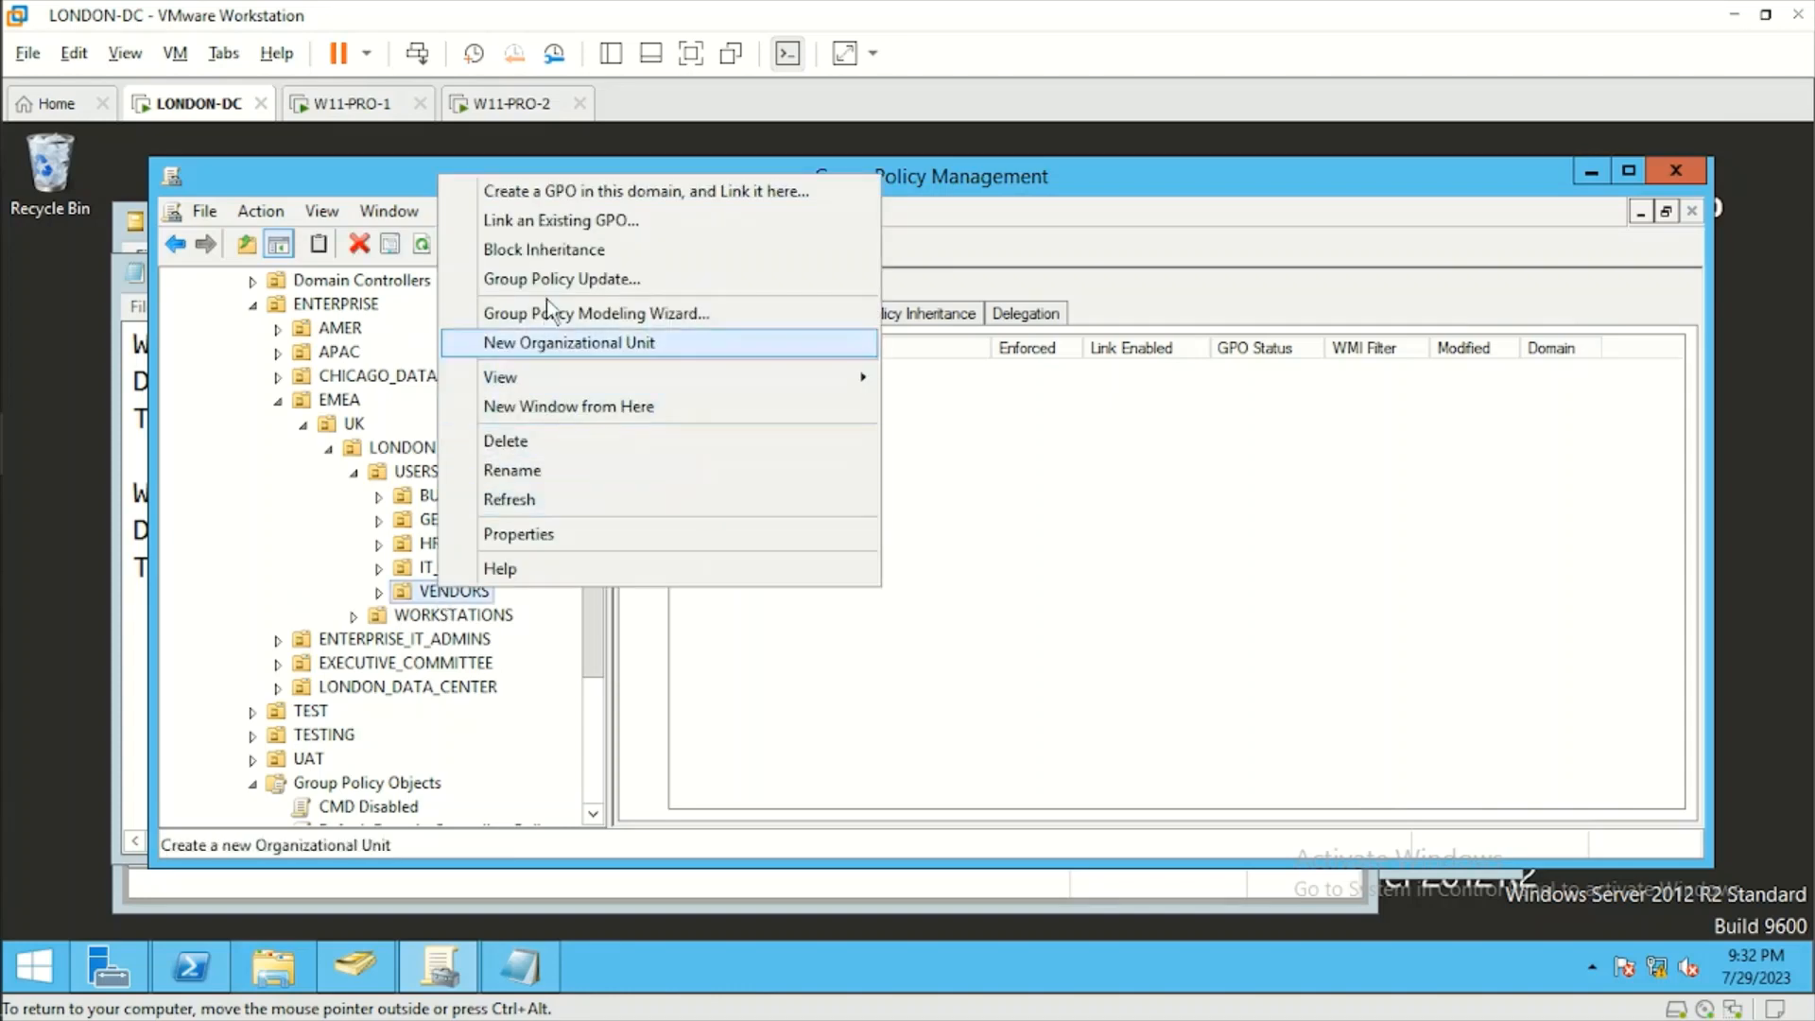
left_click(565, 223)
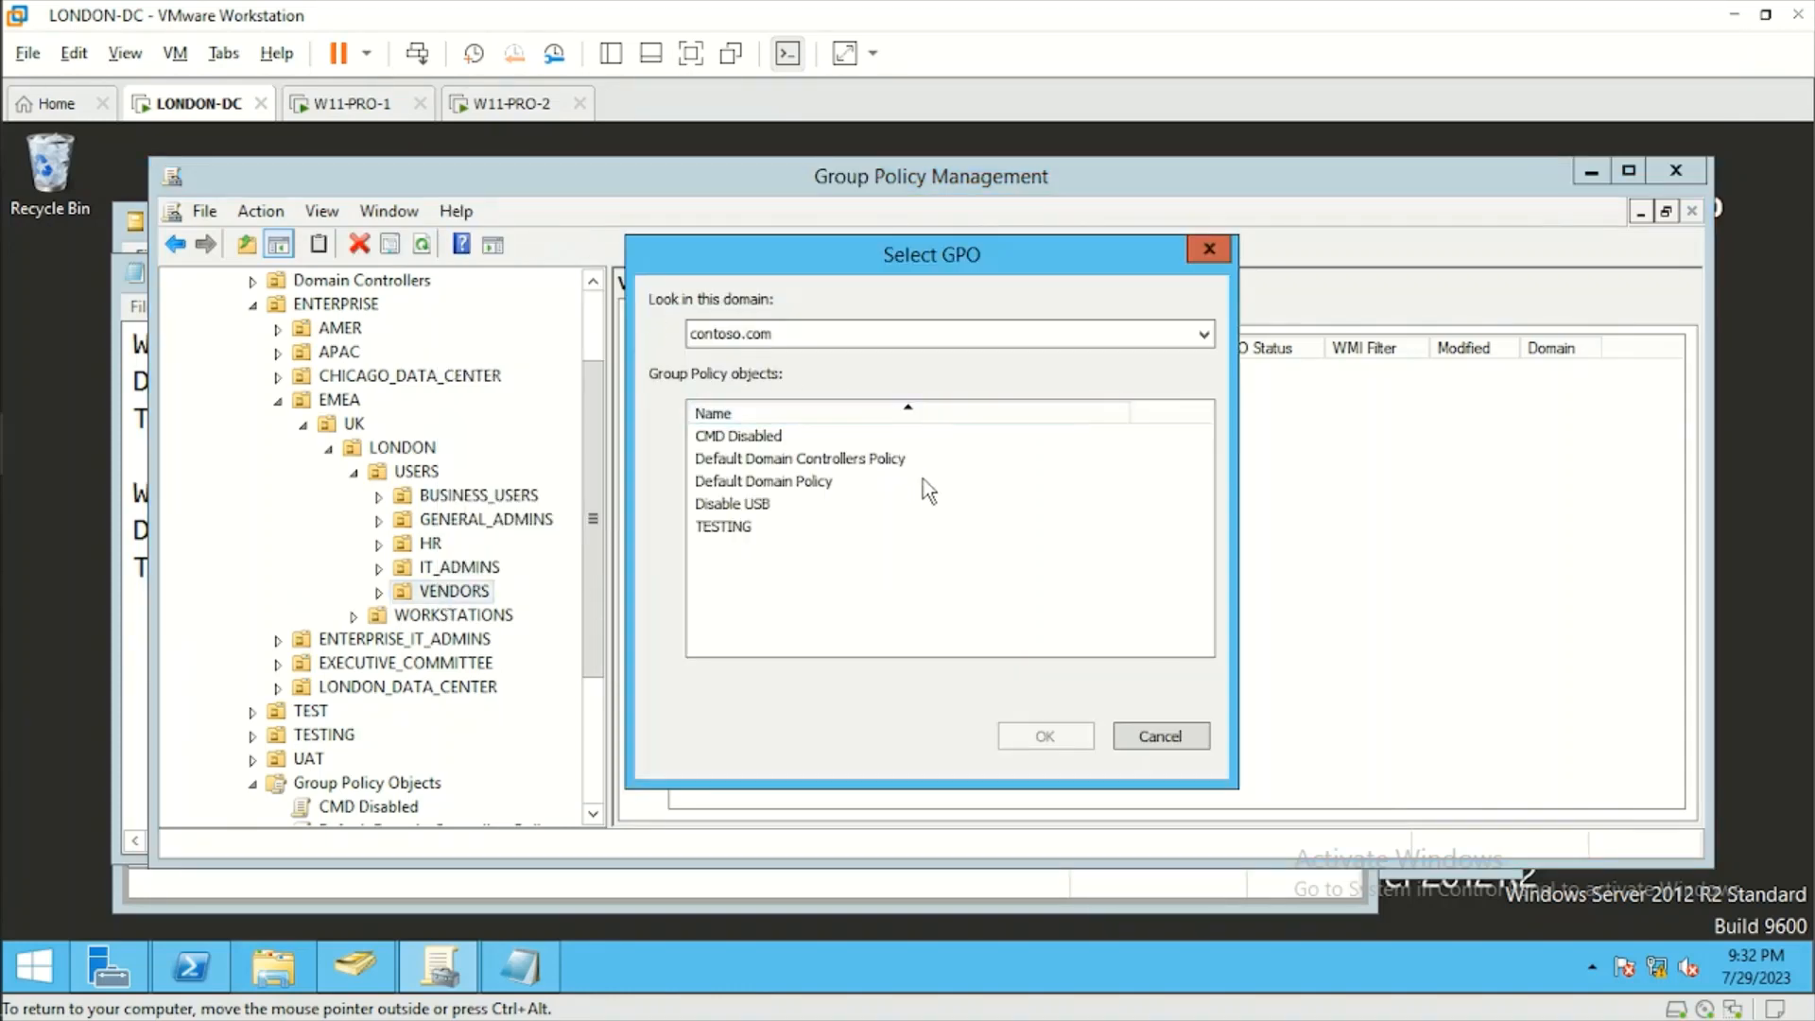
left_click(754, 440)
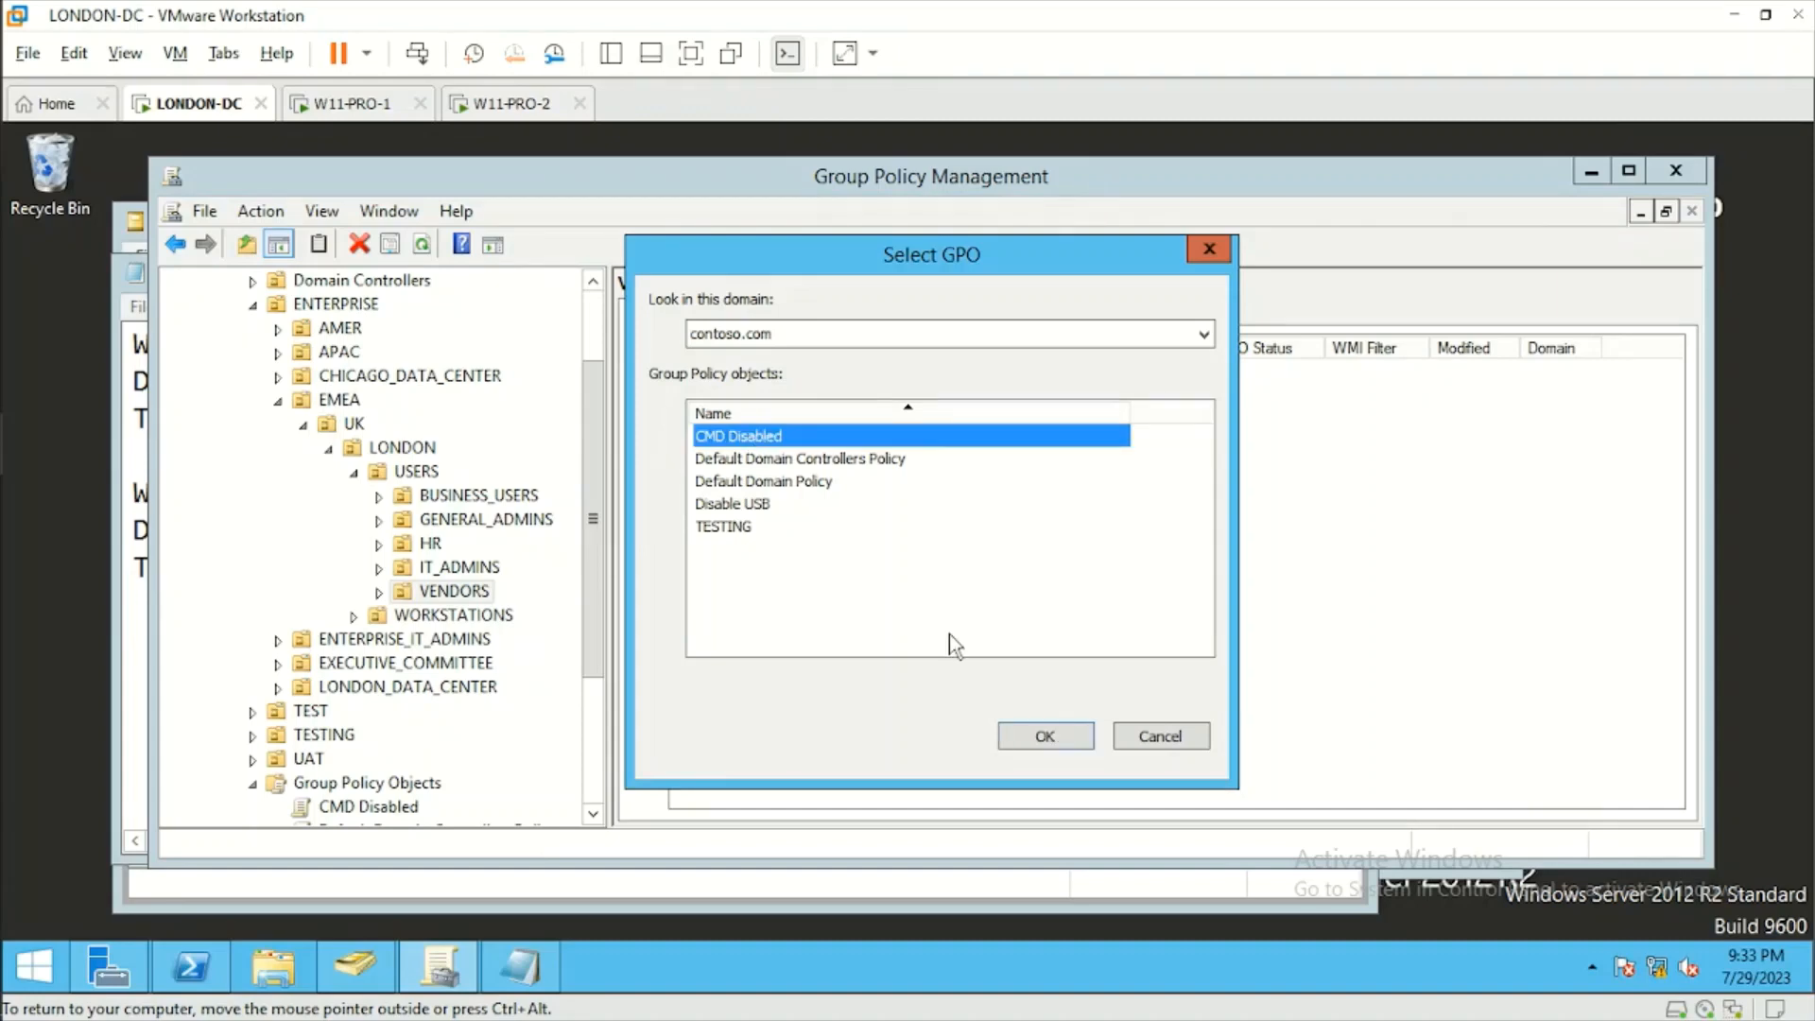
left_click(1044, 738)
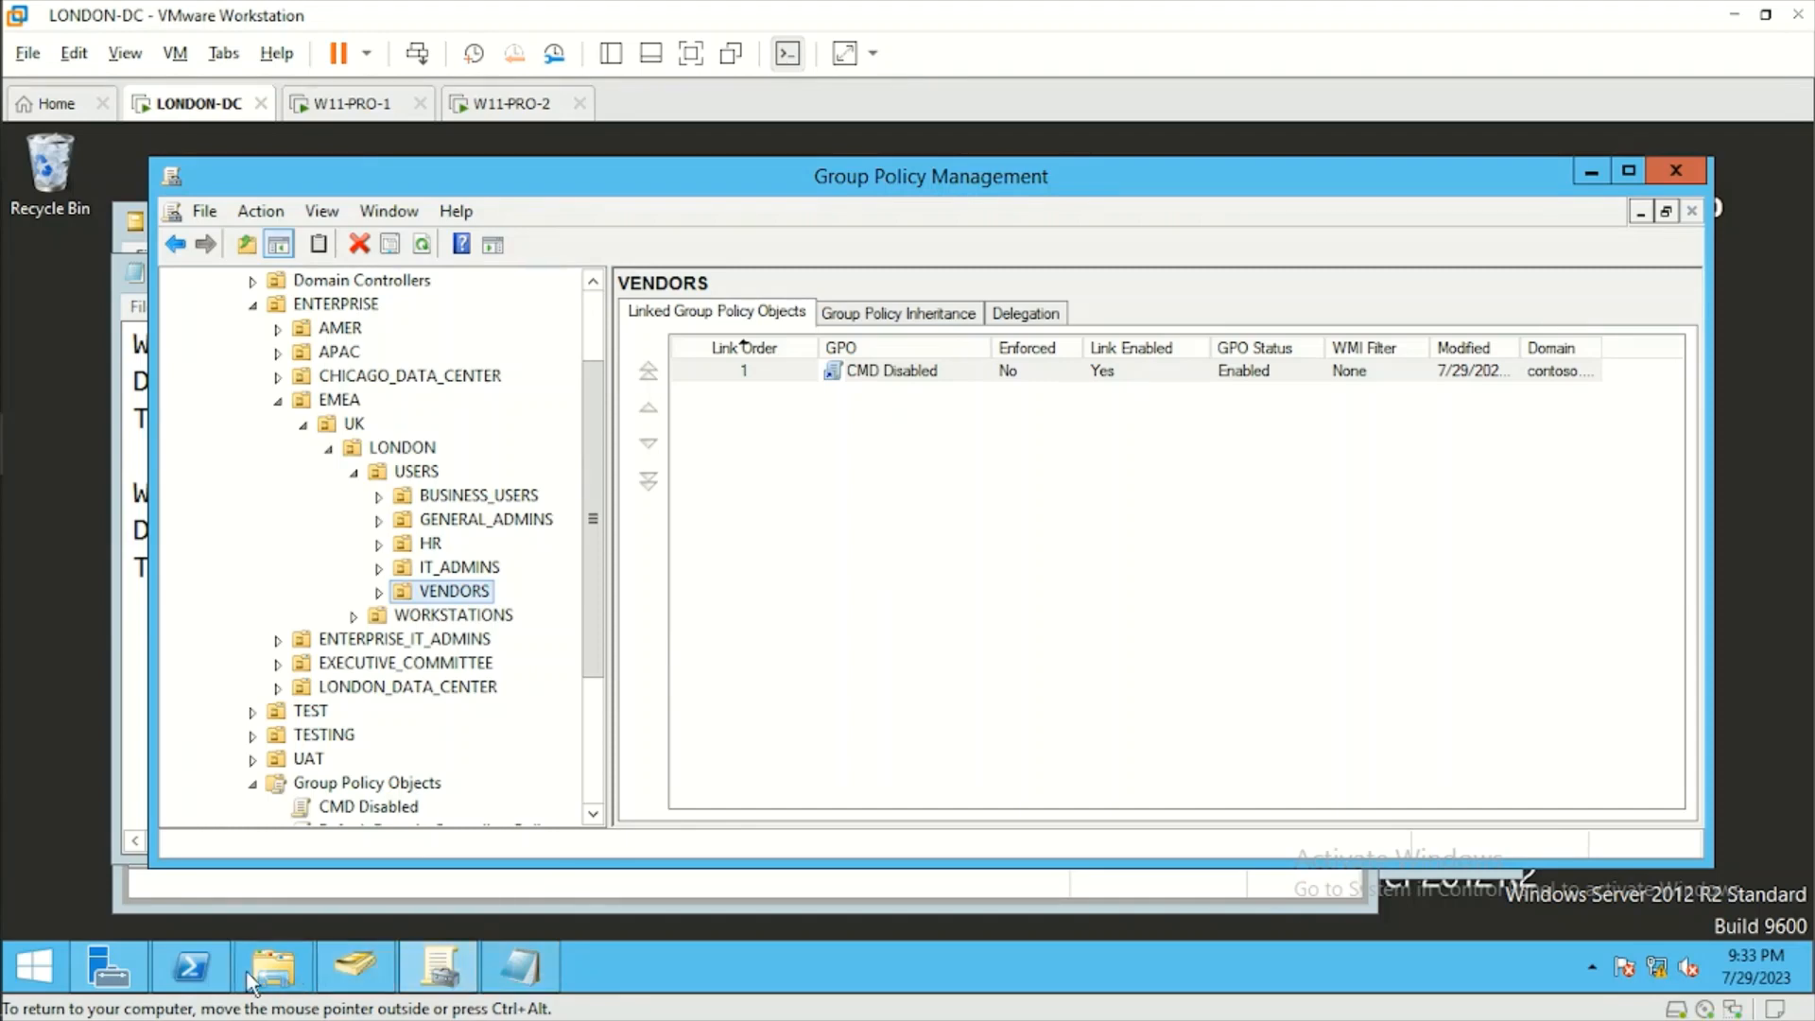
Force a group policy update on LONDON-DC by running gpupdate /force in PowerShell.
left_click(198, 974)
left_click(808, 485)
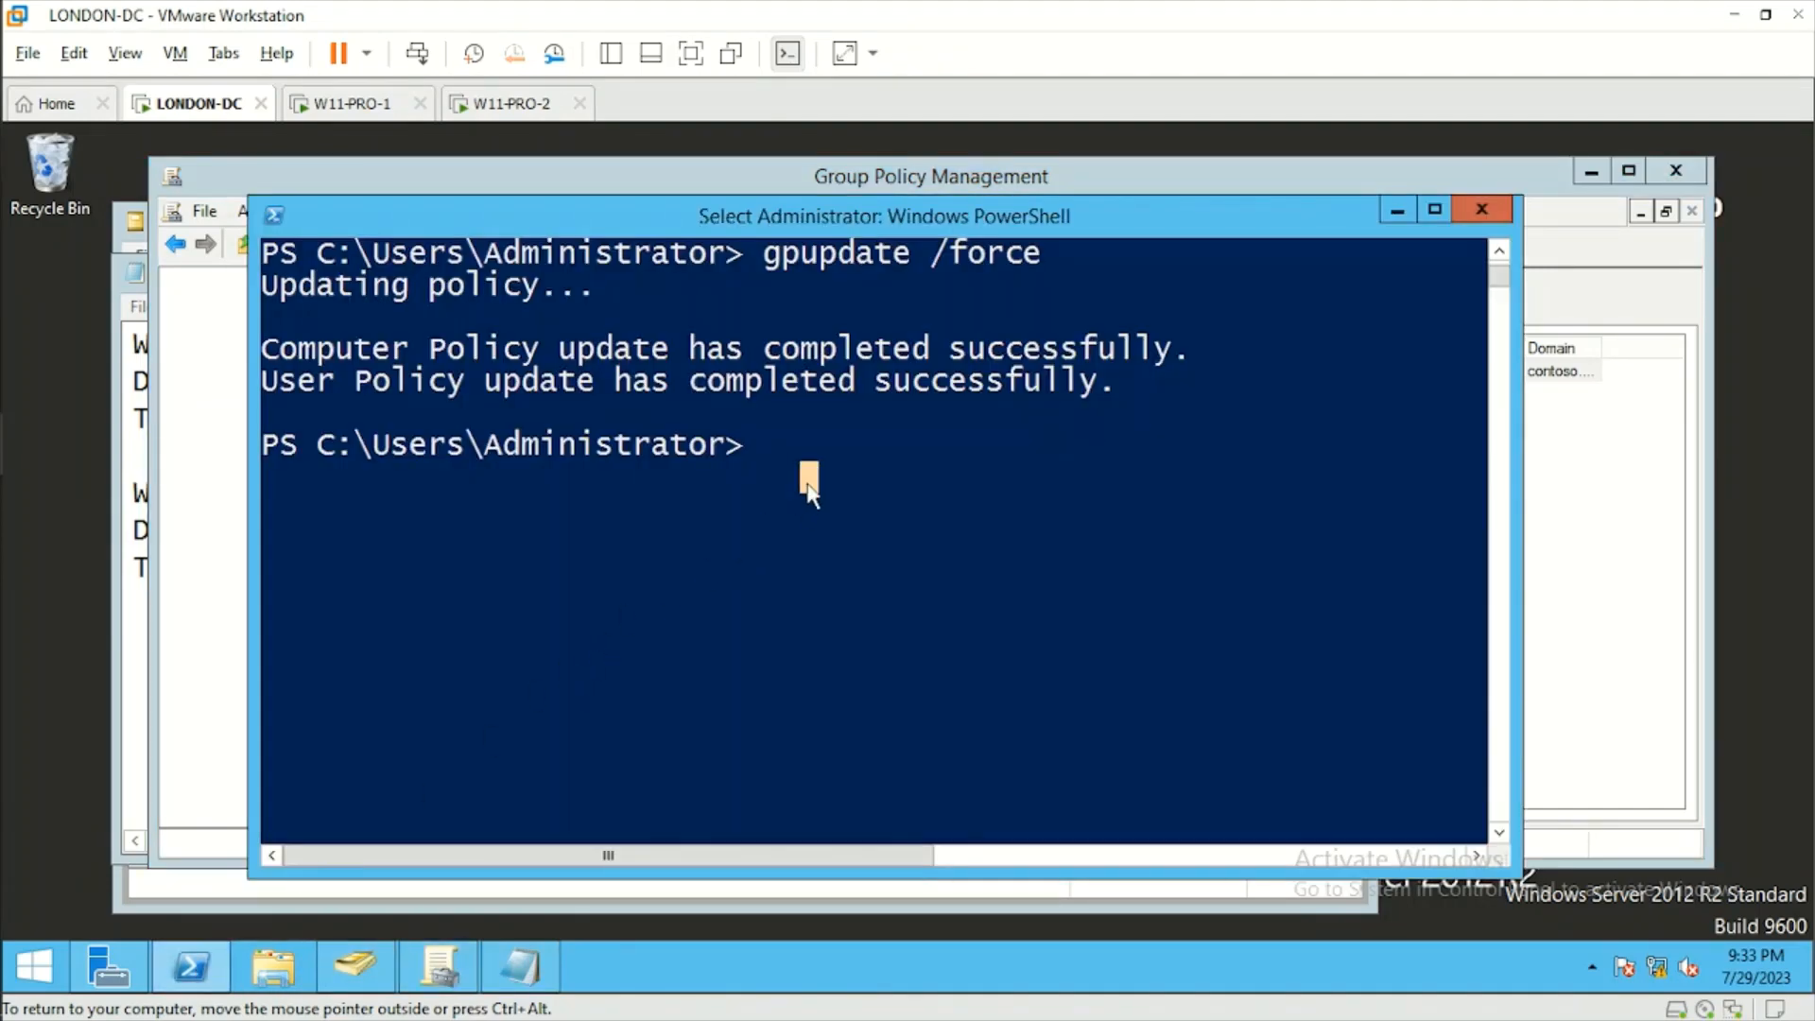
key("Escape")
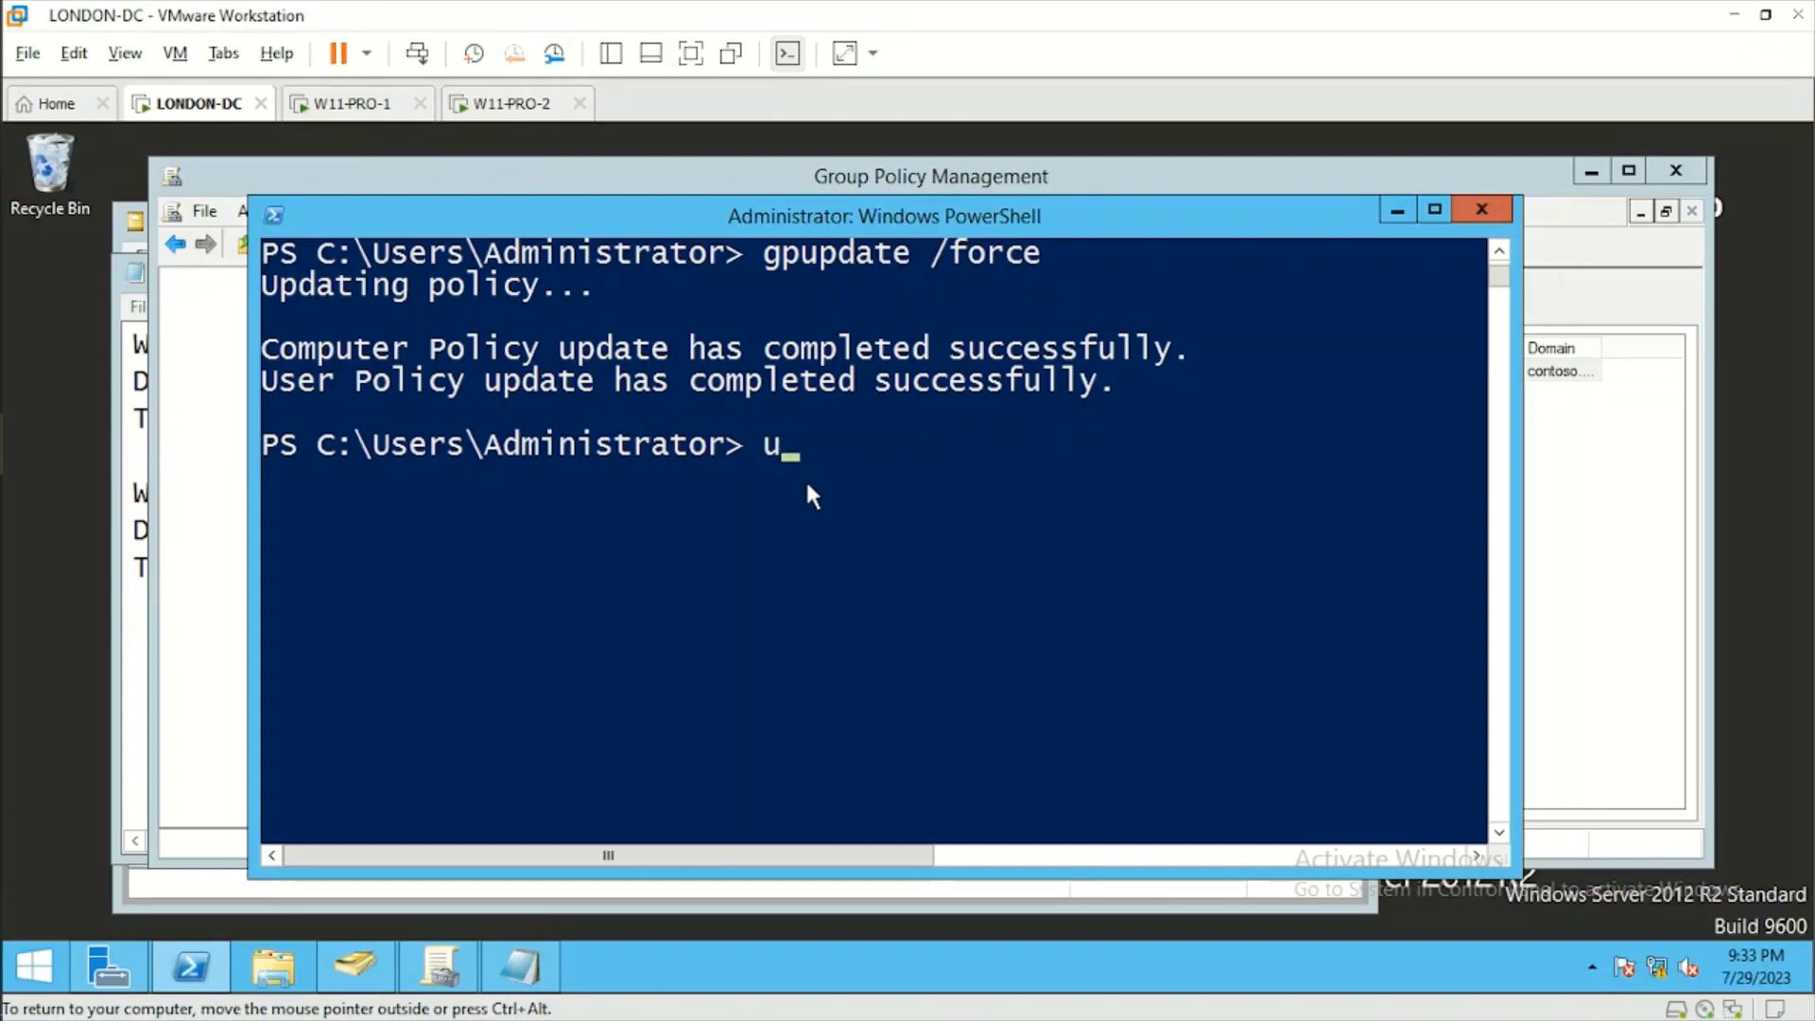
type("gpupdate ")
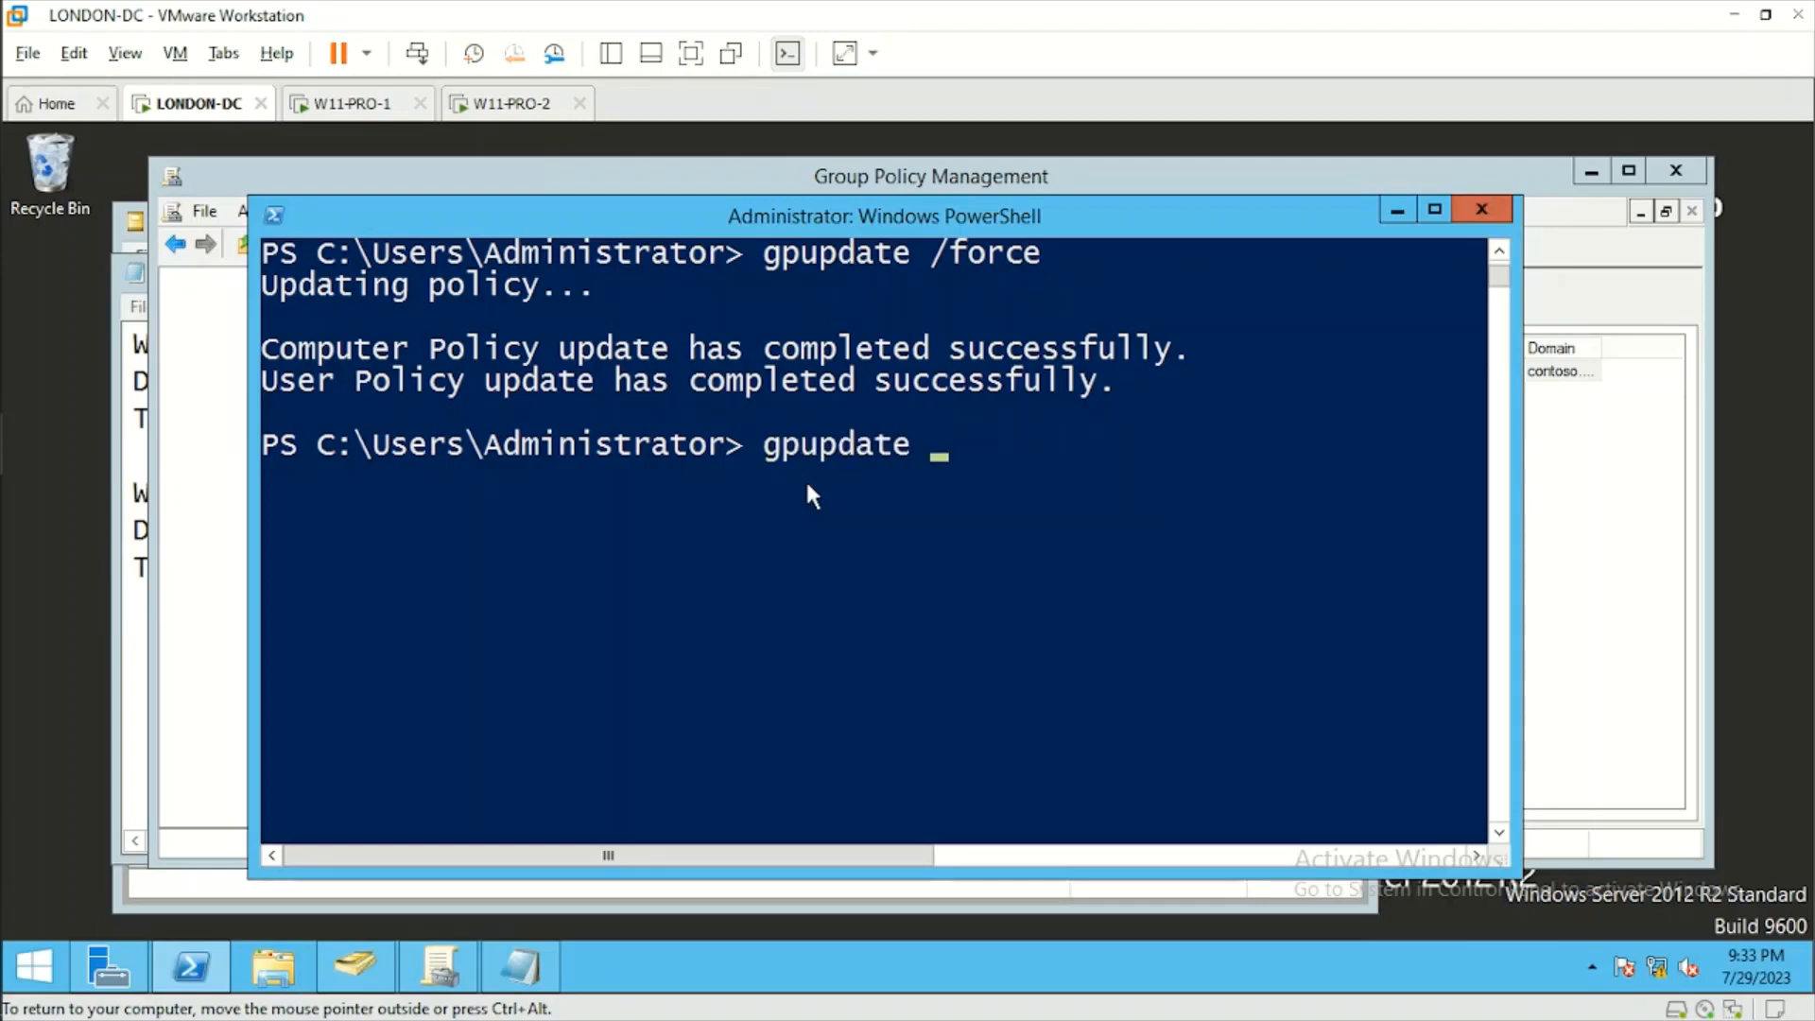
type("/force")
key("Return")
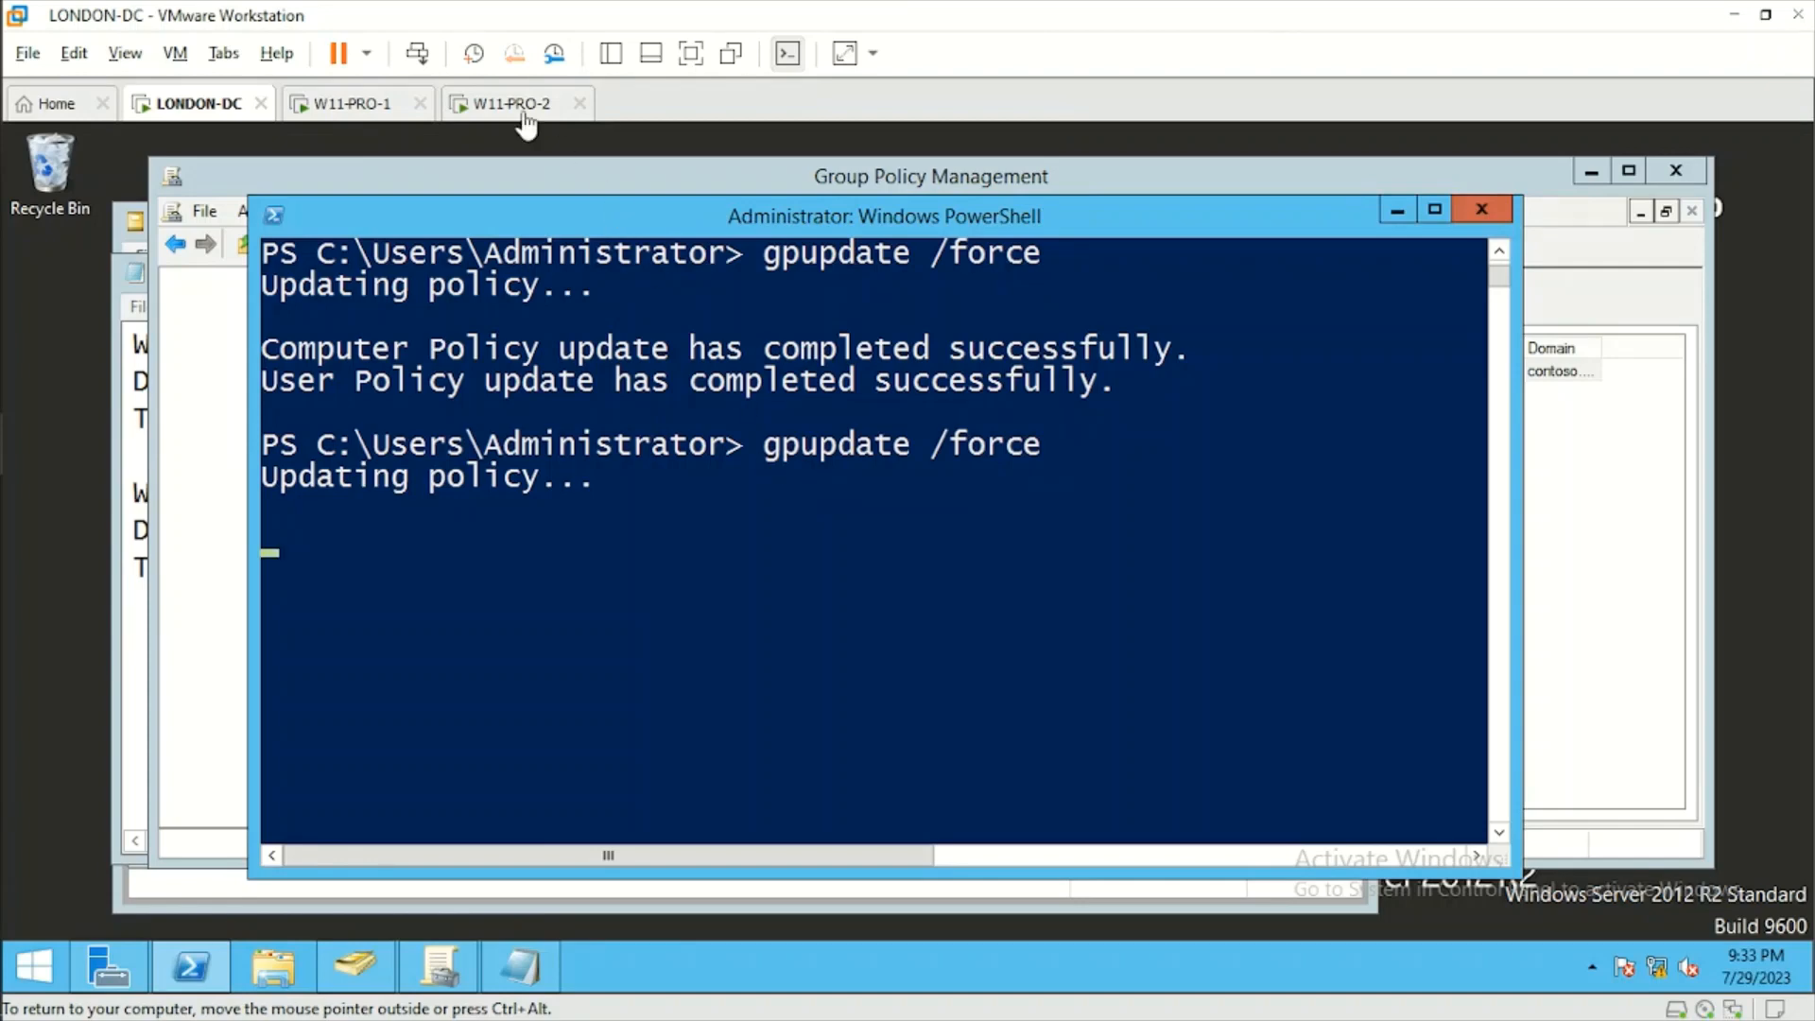
Switch to the W11-PRO-2 client machine and open Command Prompt by running cmd.
left_click(512, 103)
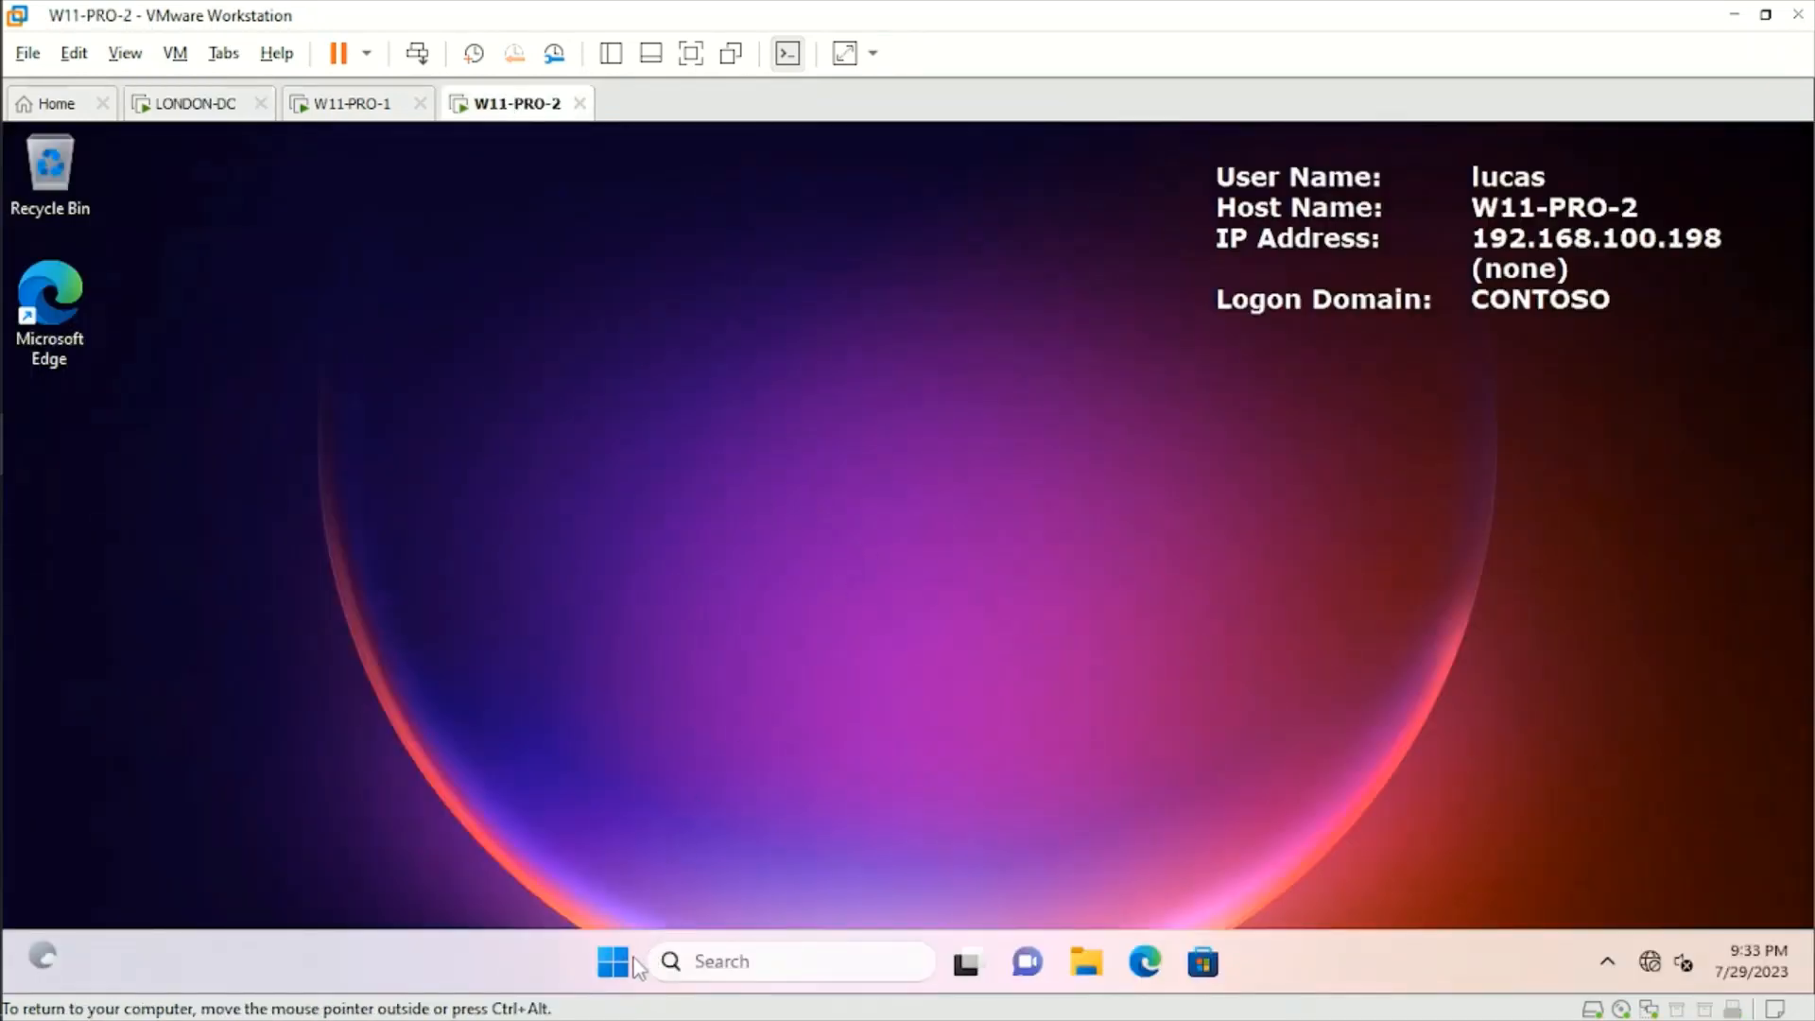
left_click(613, 963)
right_click(612, 965)
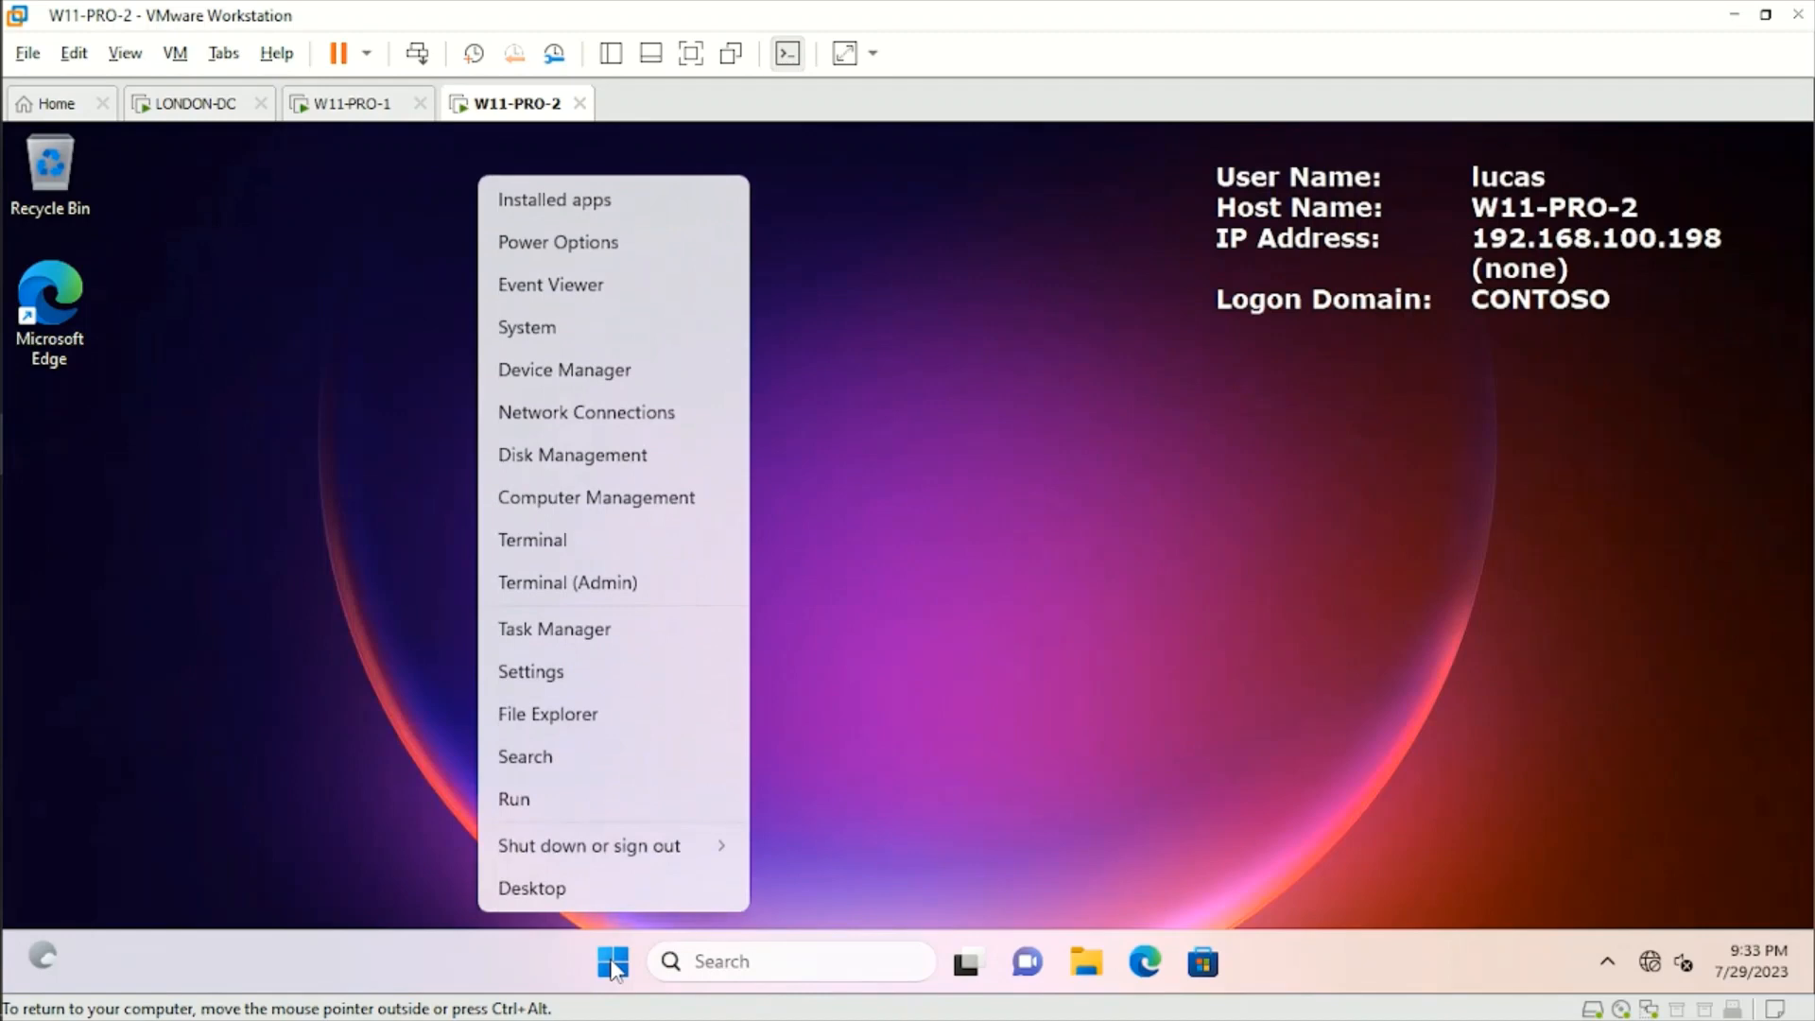
left_click(580, 812)
type("cmd")
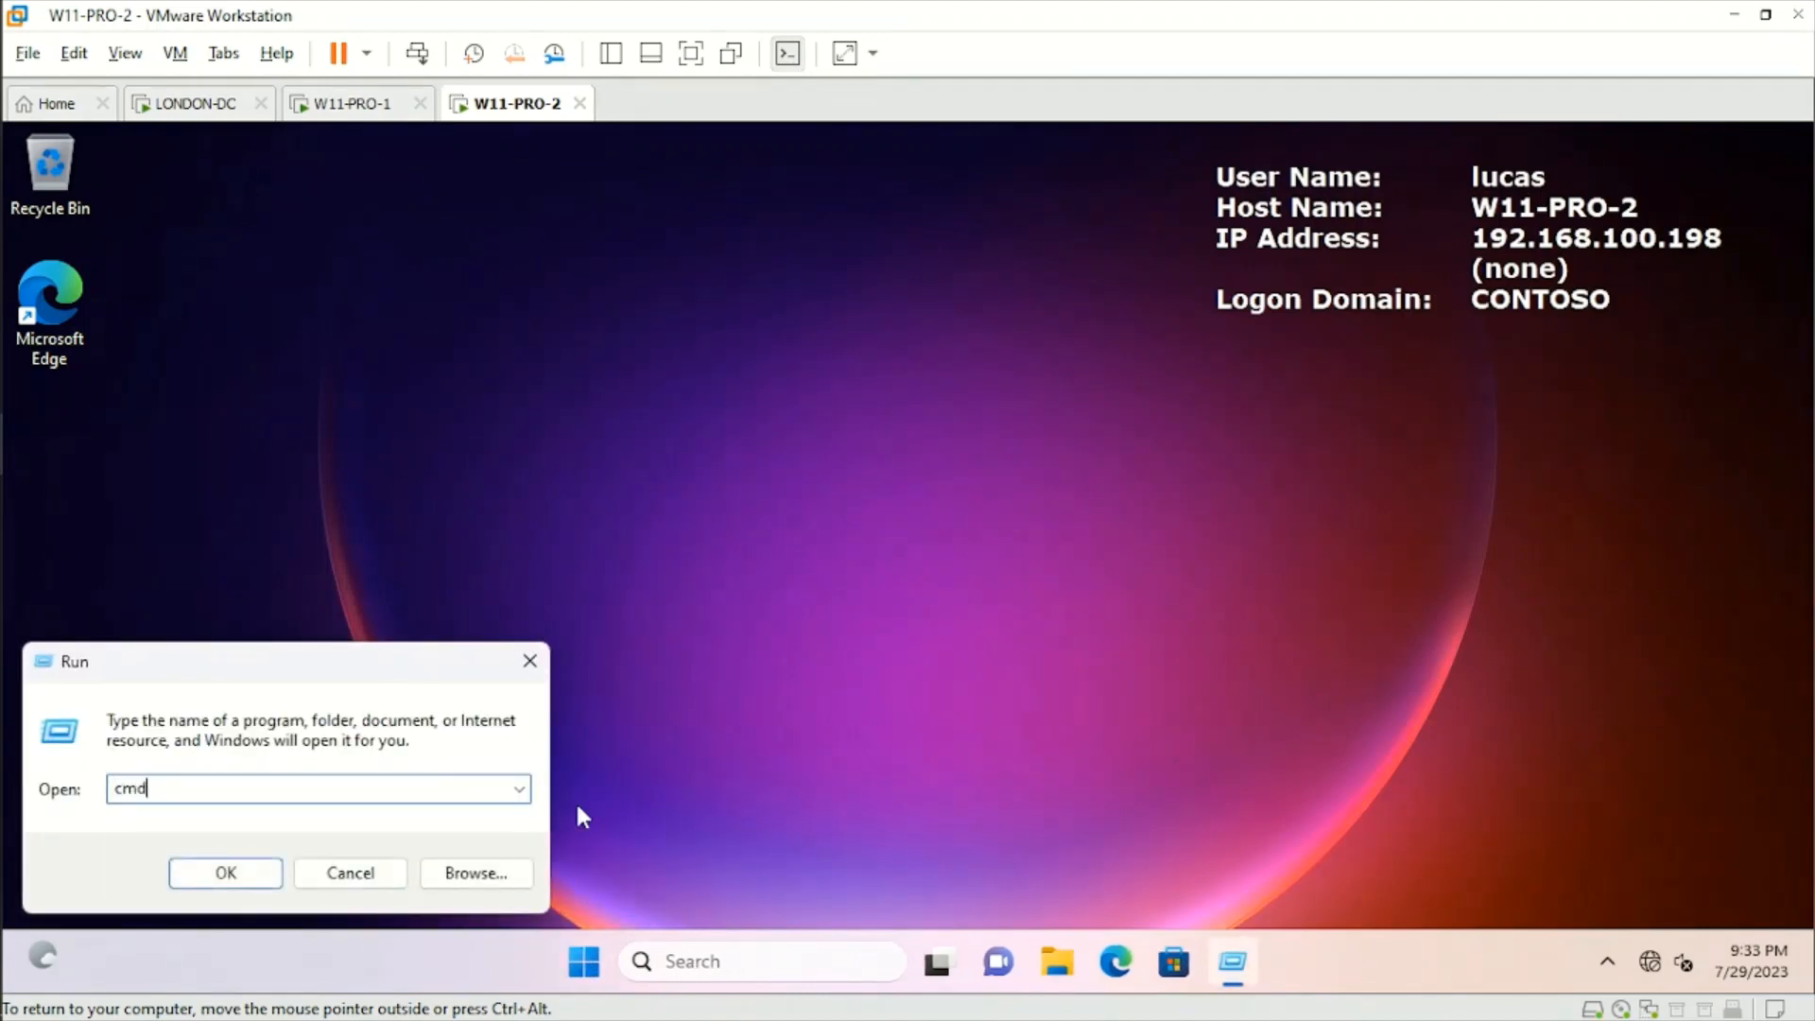
key("Return")
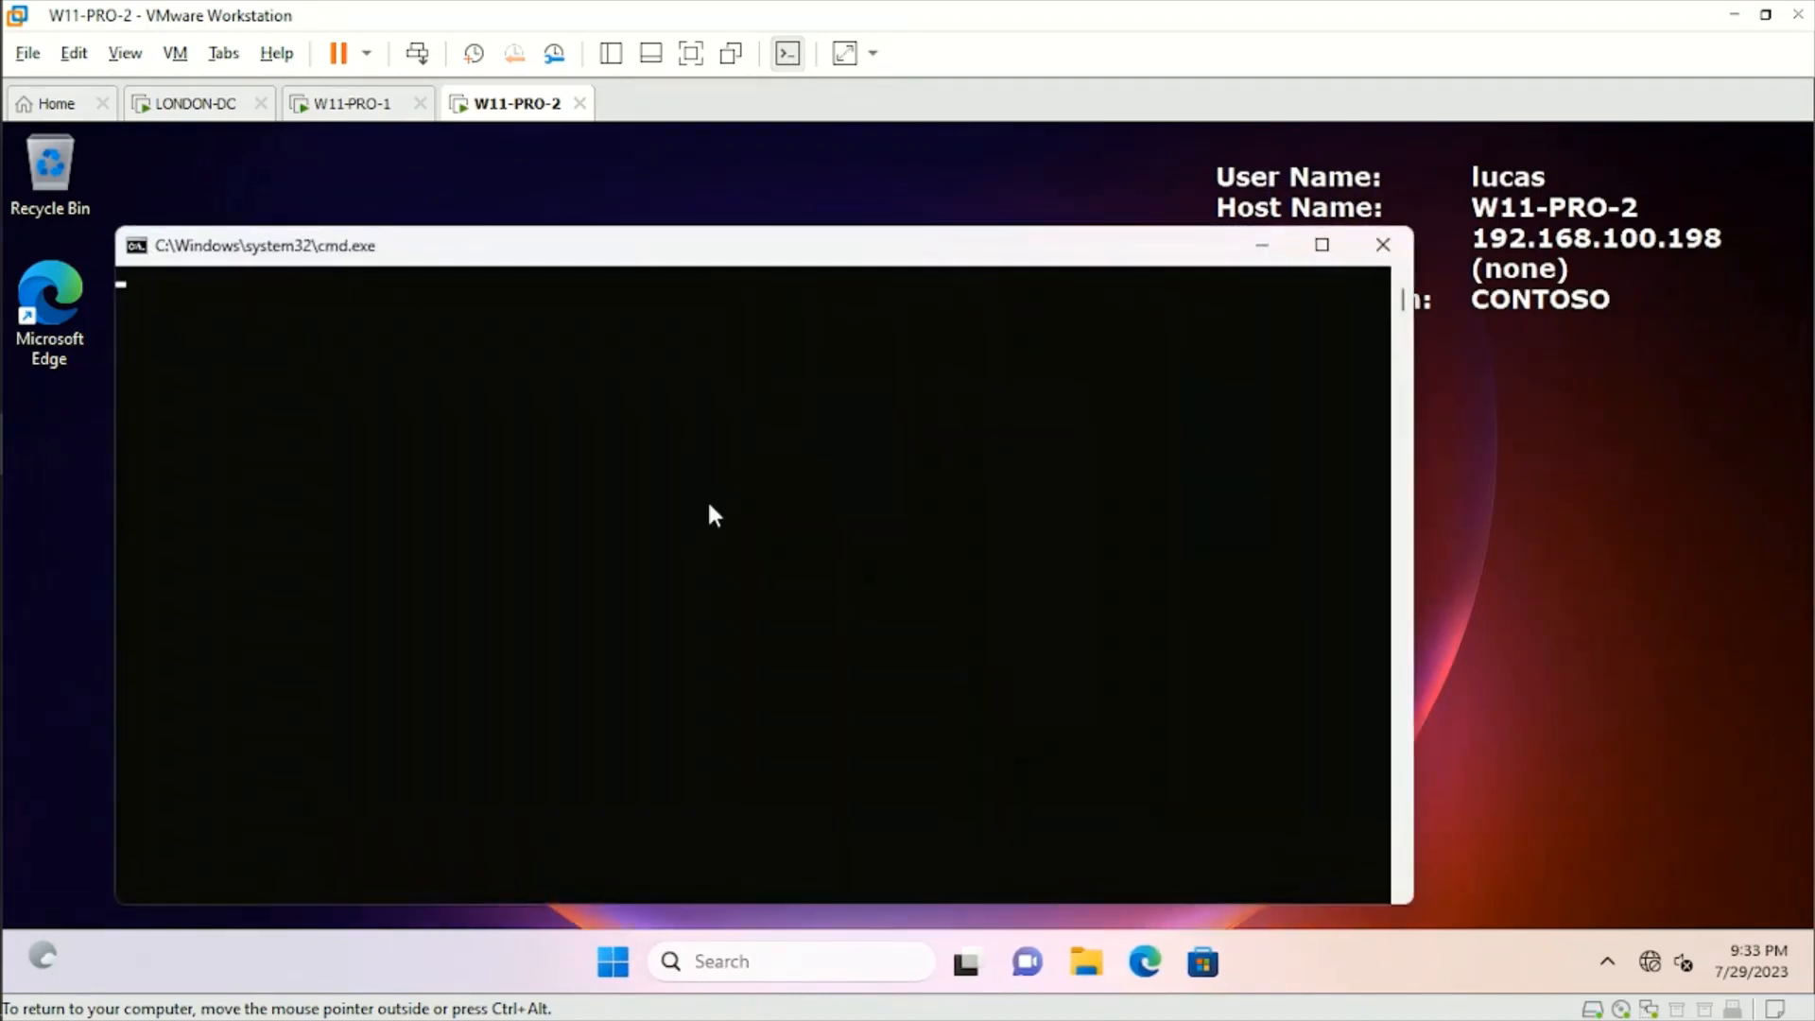
Force a group policy update on W11-PRO-2 with gpupdate /force, and close Command Prompt once it completes.
type("gp")
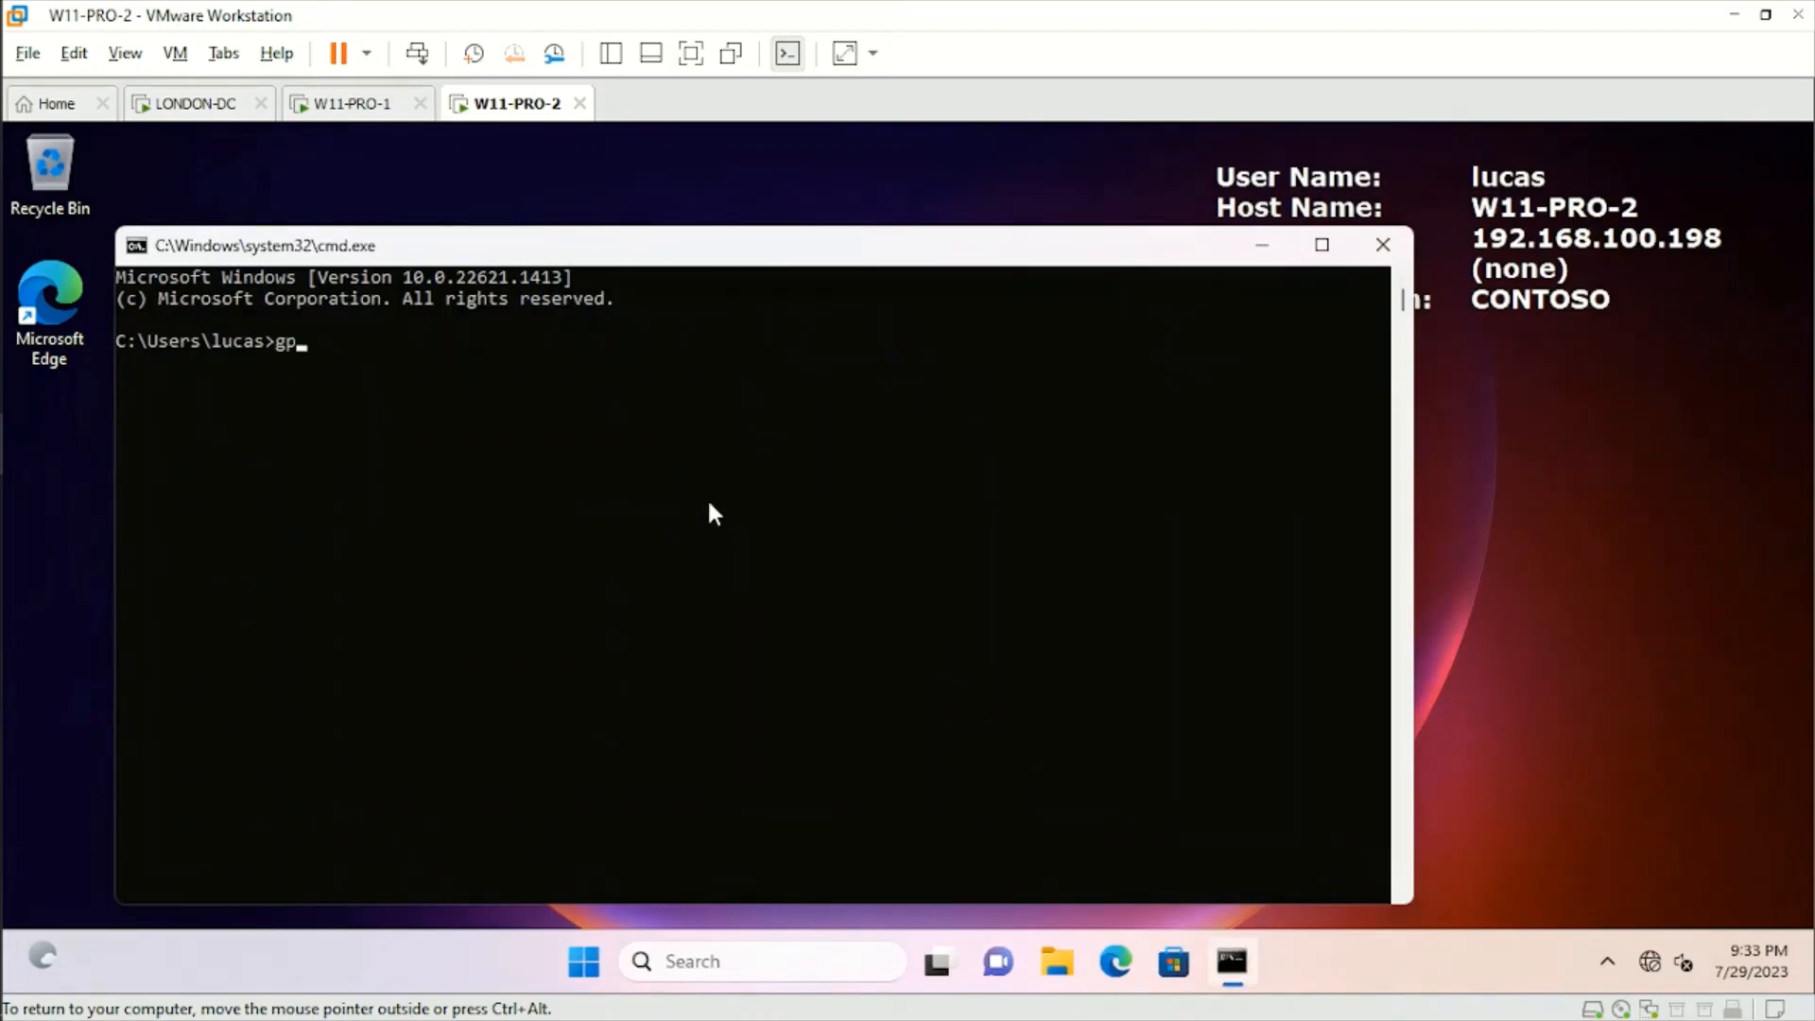
type("update /forc")
type("e")
key("Return")
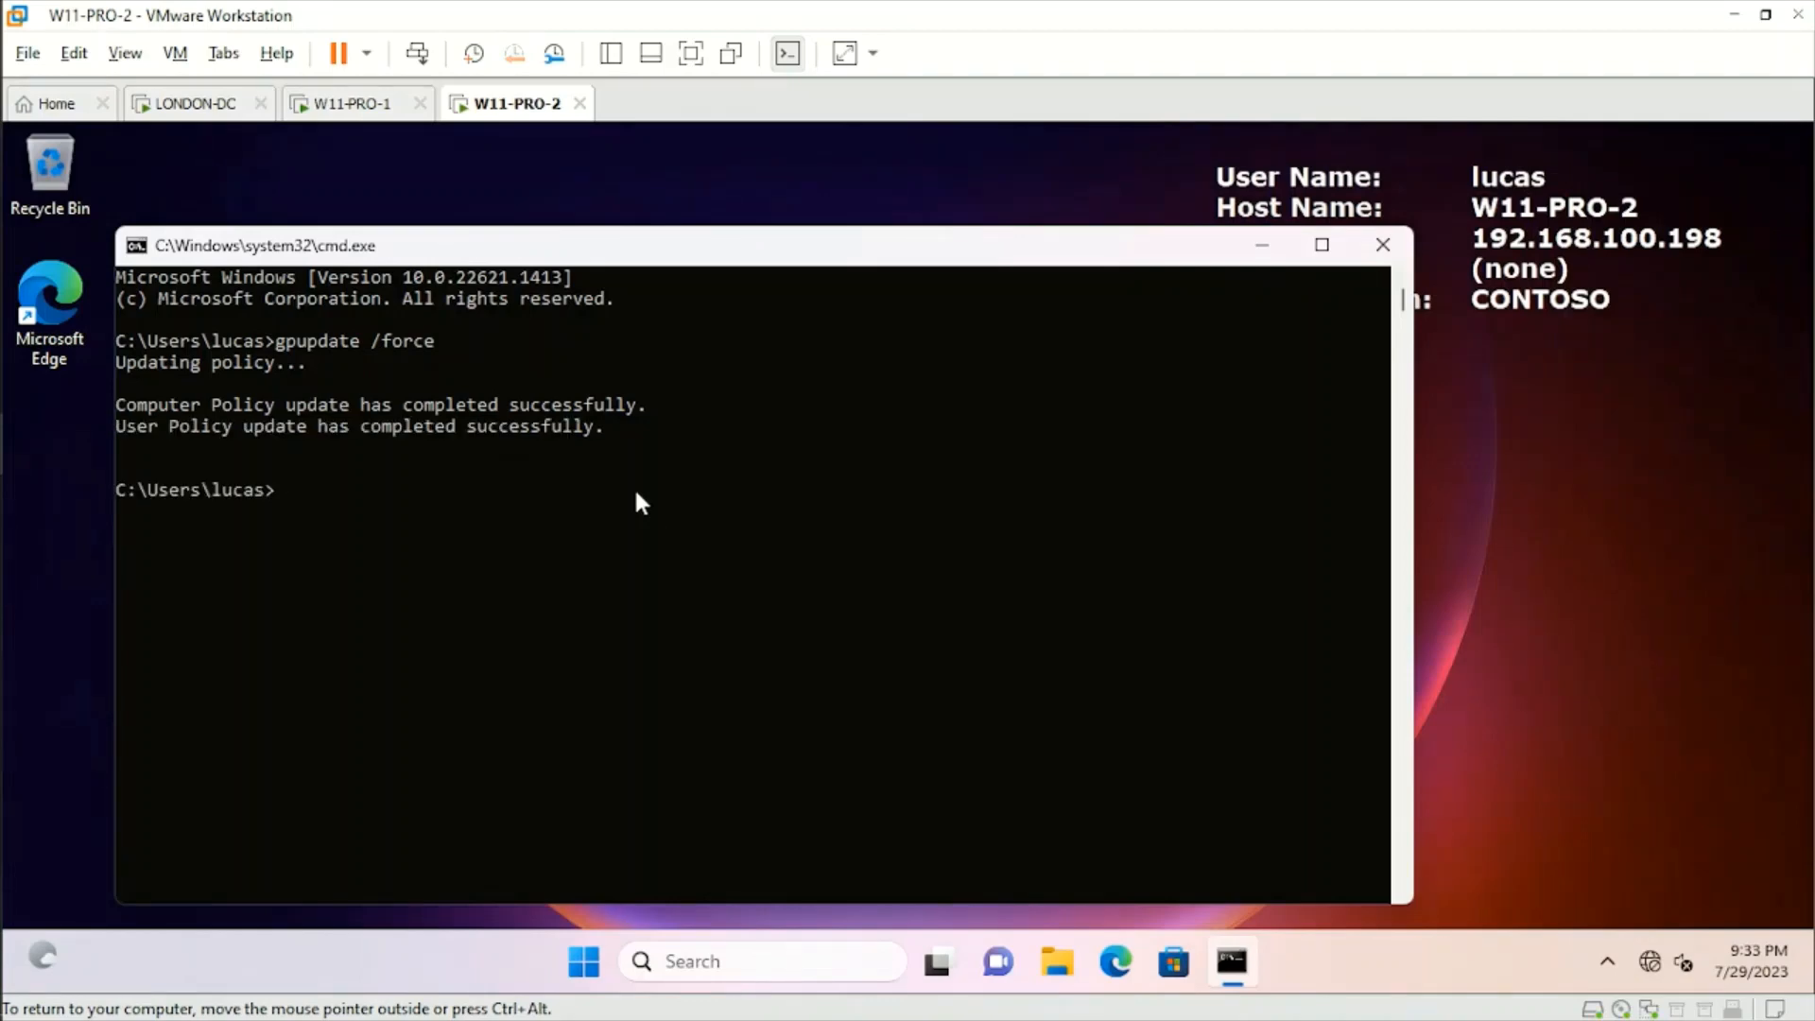
left_click(1384, 244)
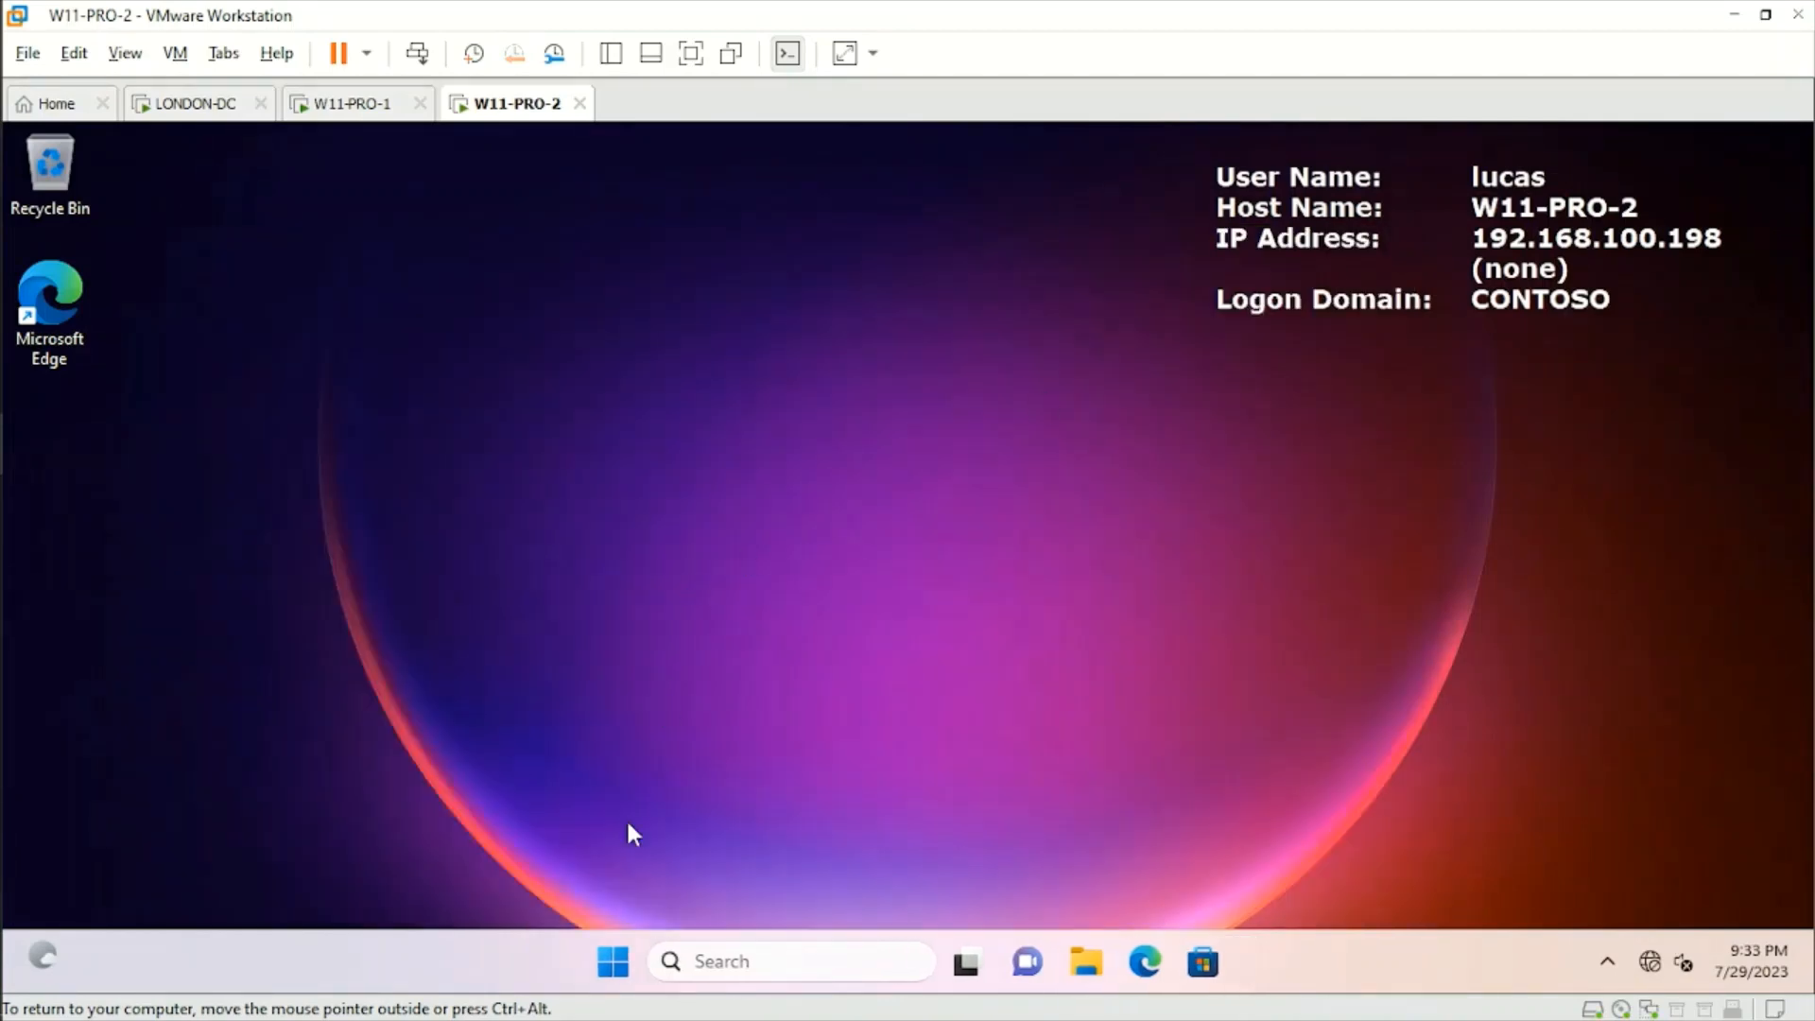
Run cmd again on W11-PRO-2 to test the Command Prompt restriction, and move its window to the middle of the desktop.
right_click(612, 962)
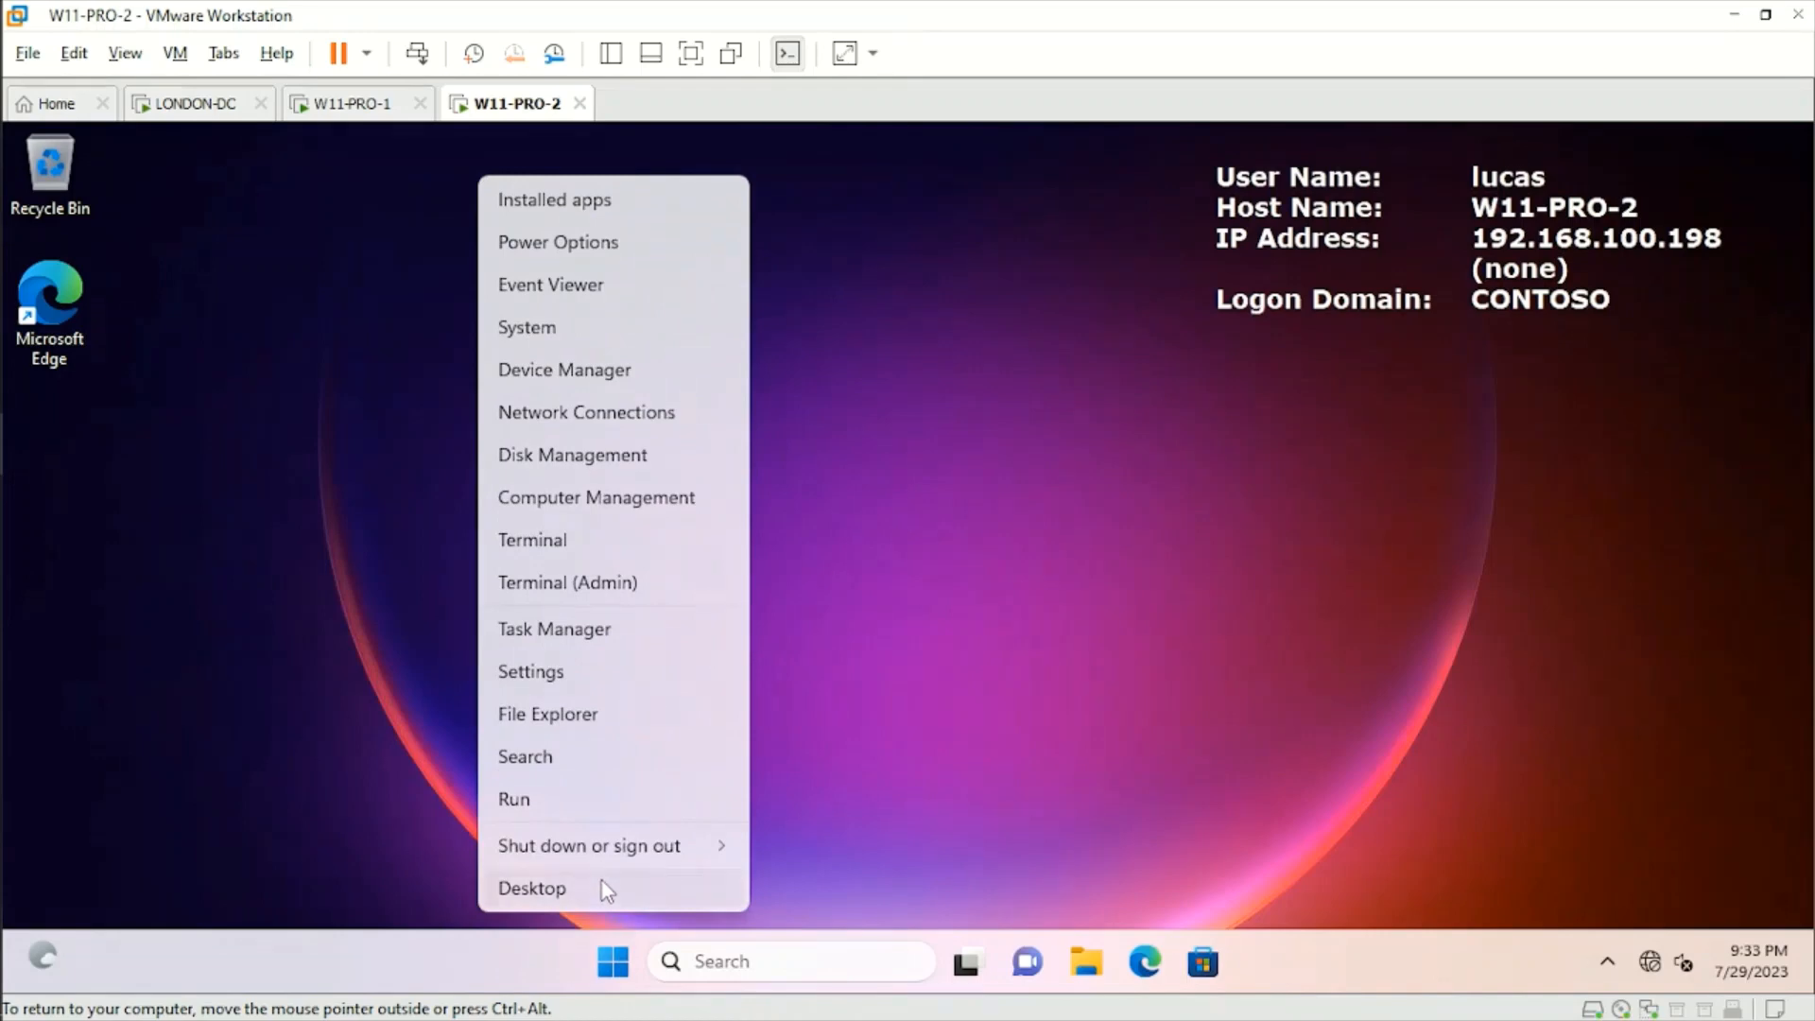
left_click(565, 798)
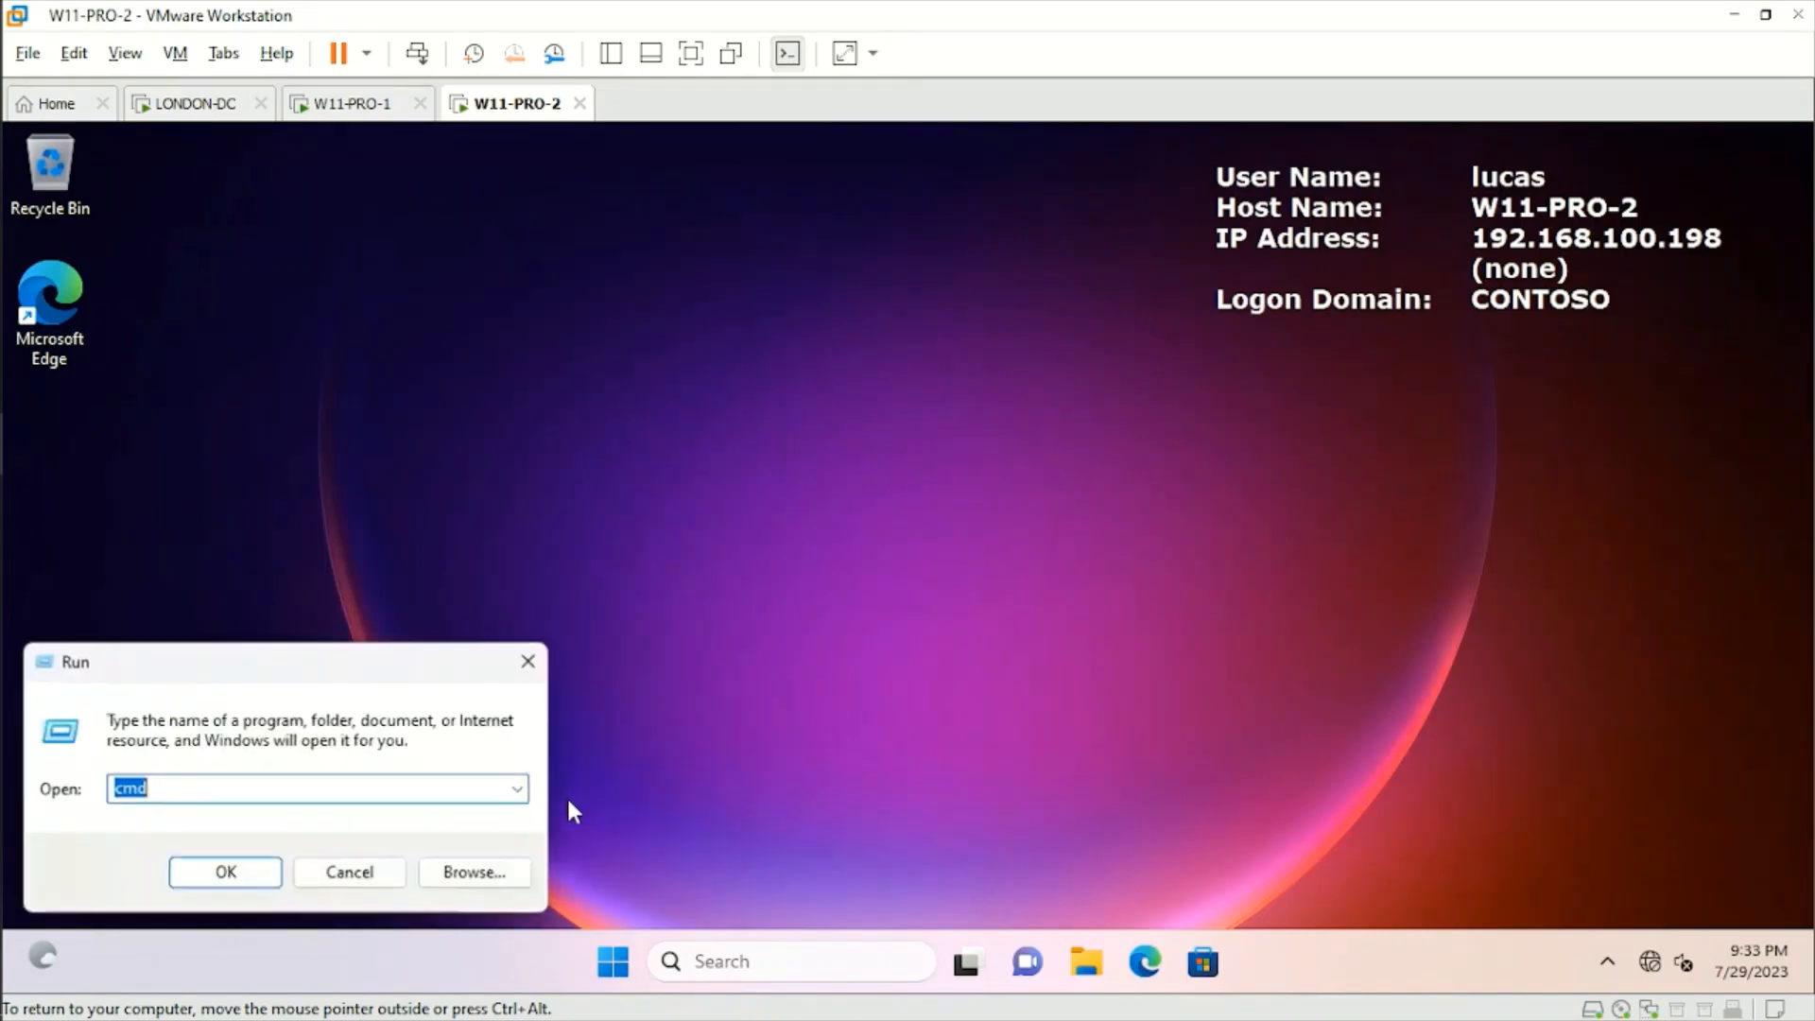
left_click(255, 871)
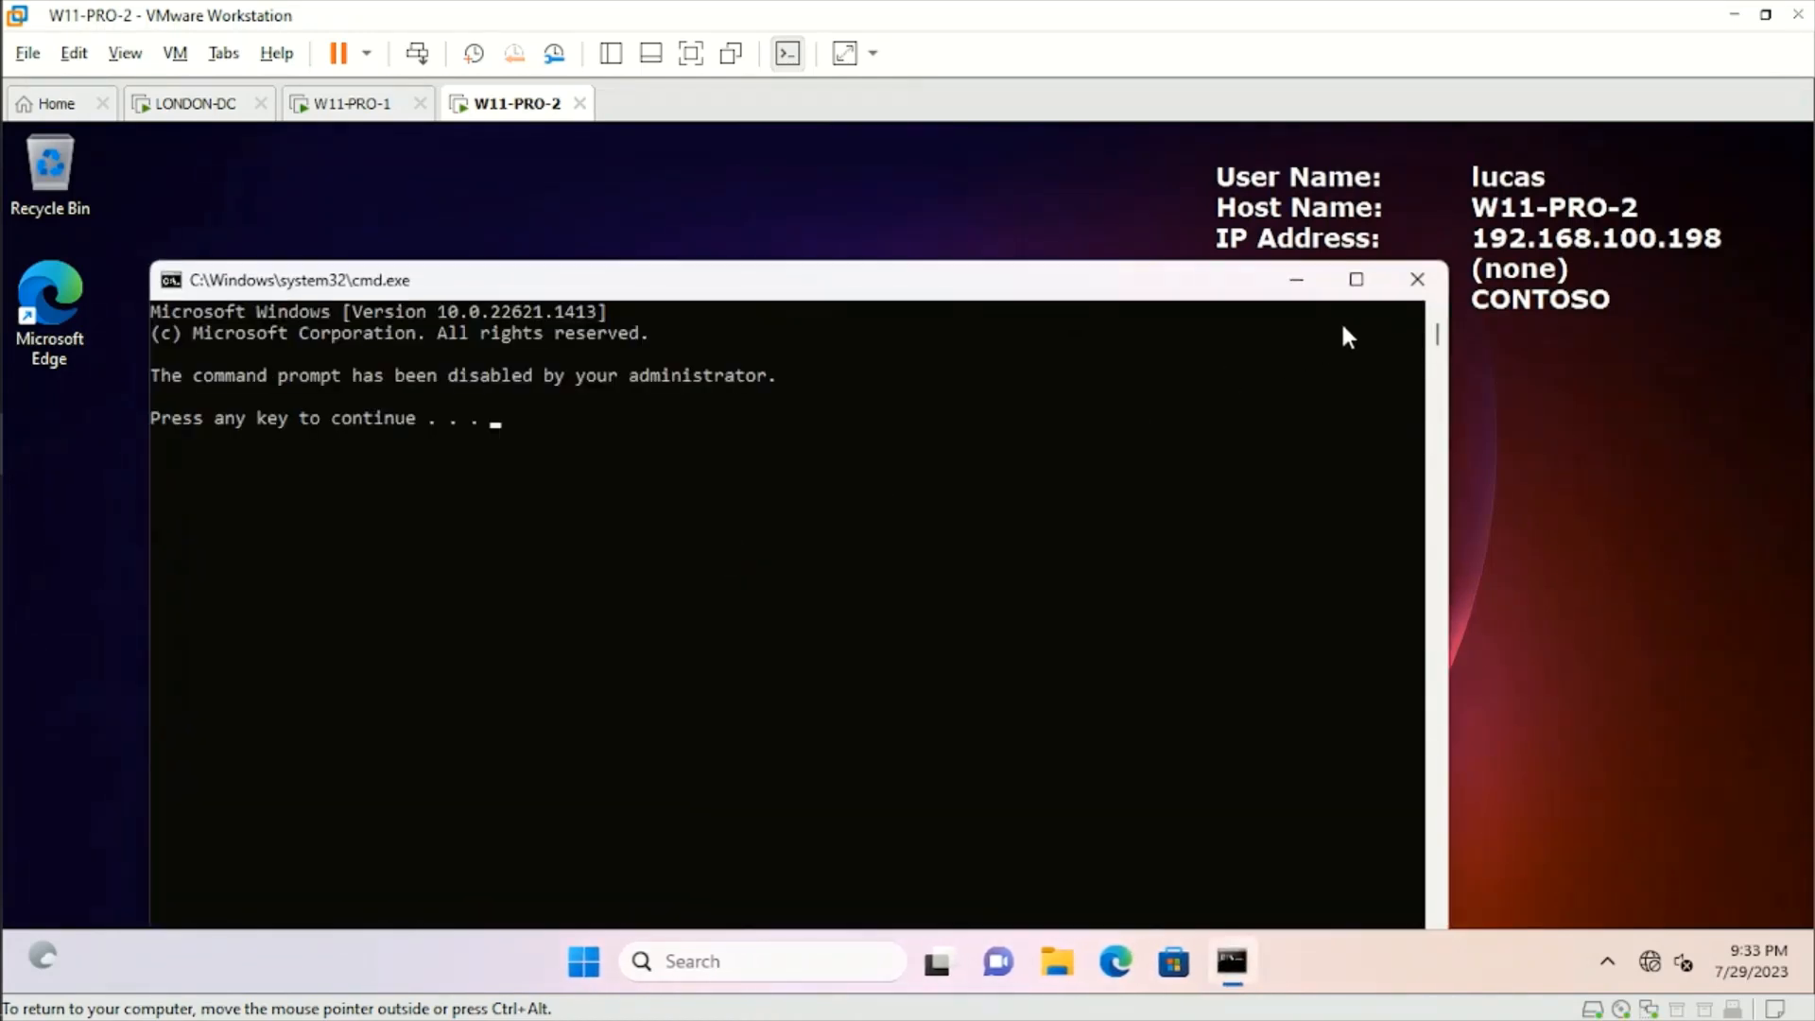
left_click_drag(1040, 282, 1124, 208)
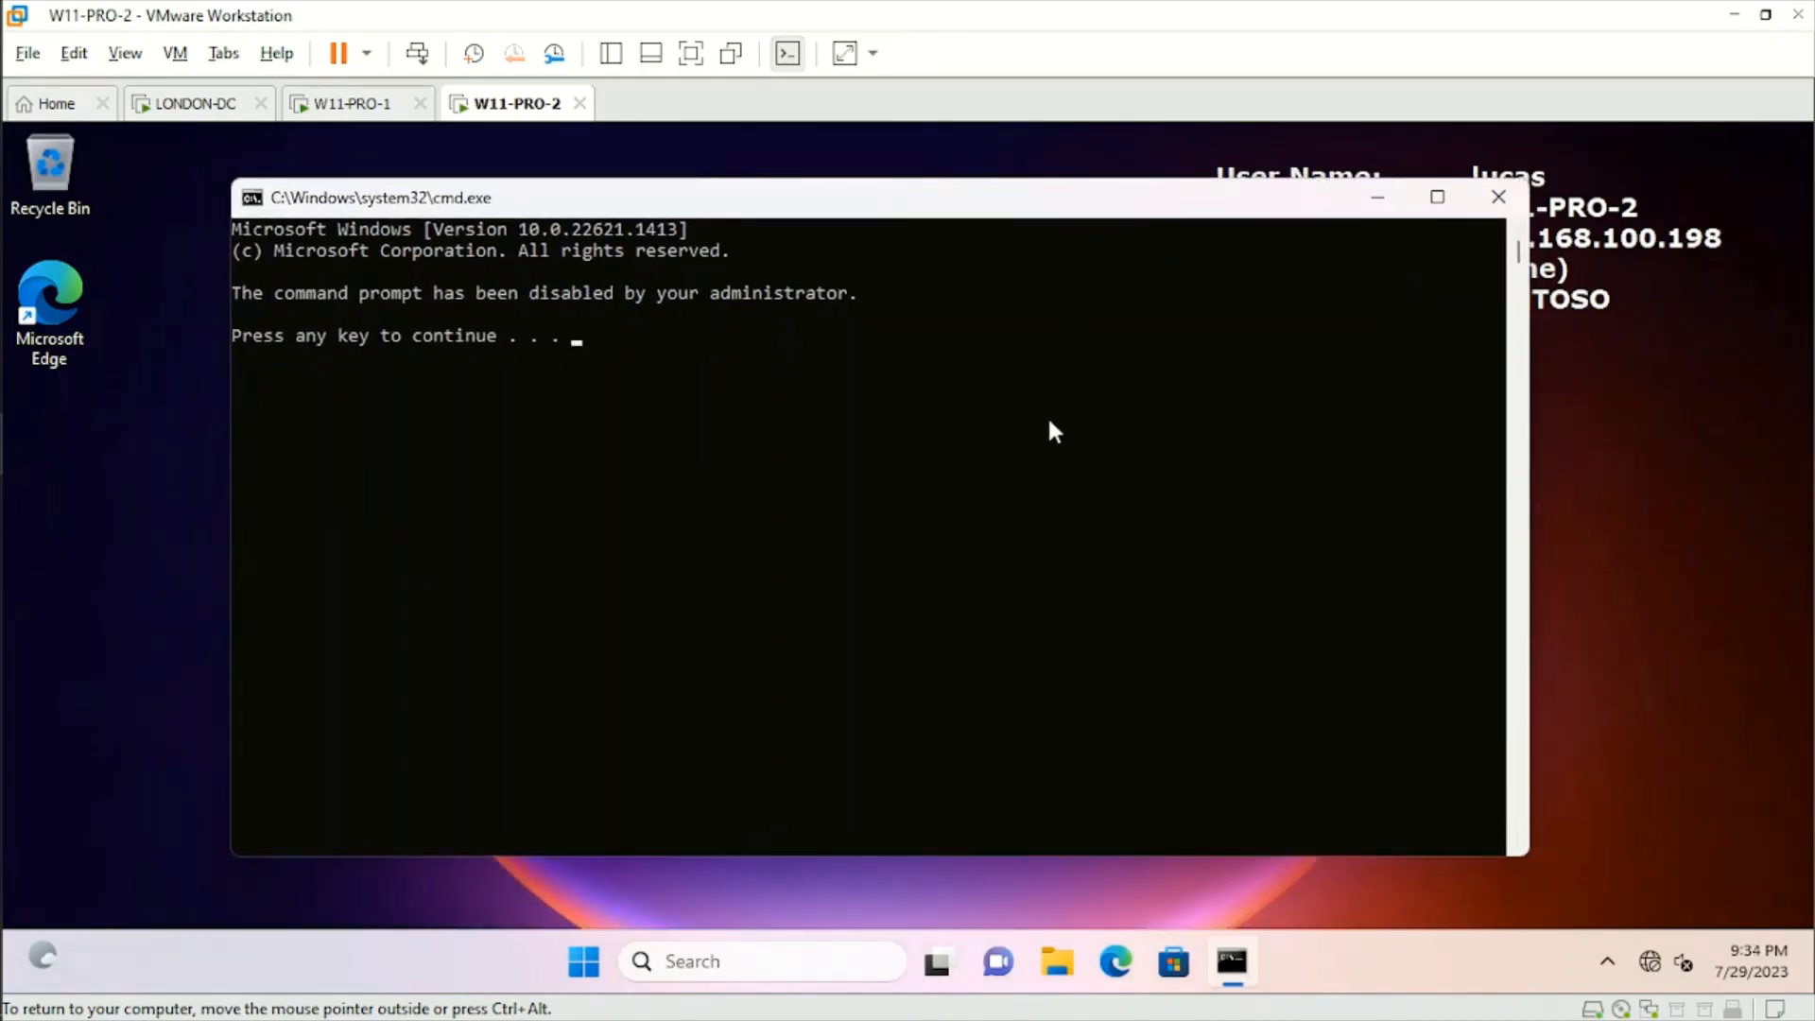